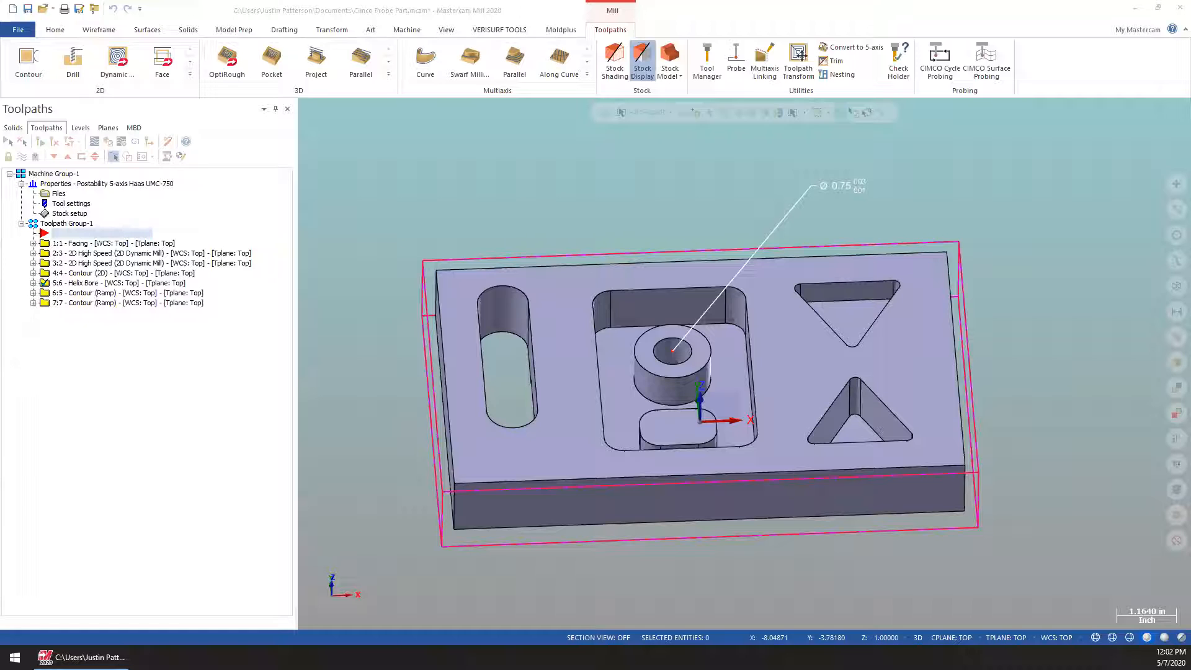
middle_click_drag(579, 212, 638, 173)
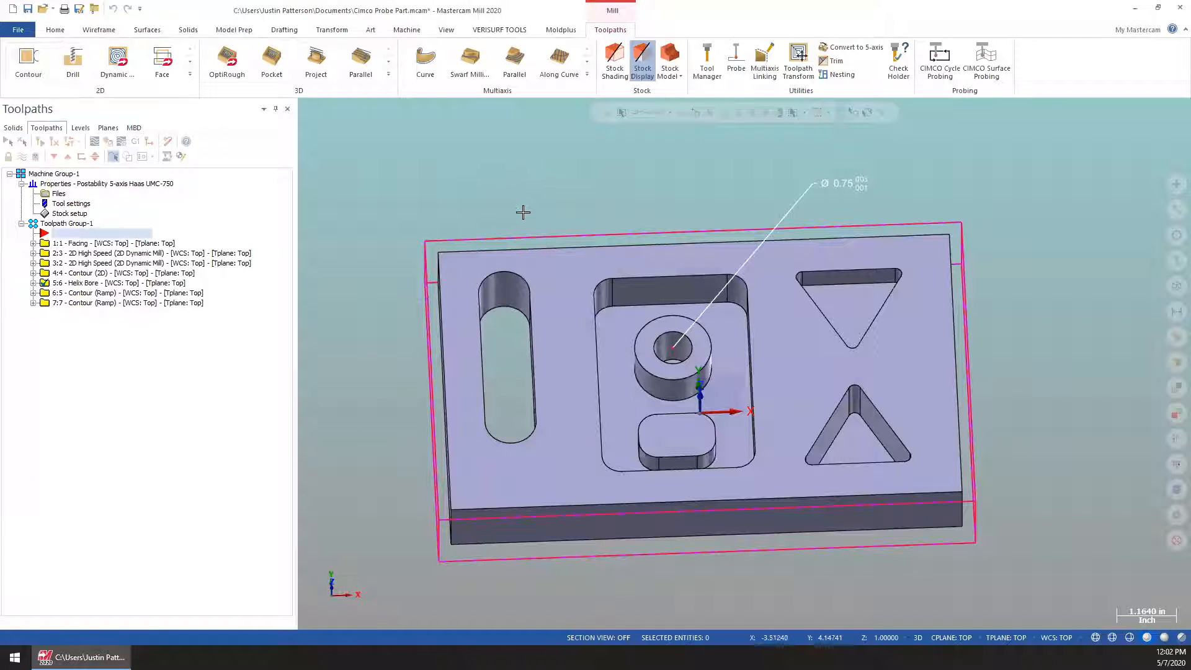
mouse_move(550, 175)
middle_mouse_down()
mouse_move(534, 197)
mouse_move(279, 229)
middle_mouse_up()
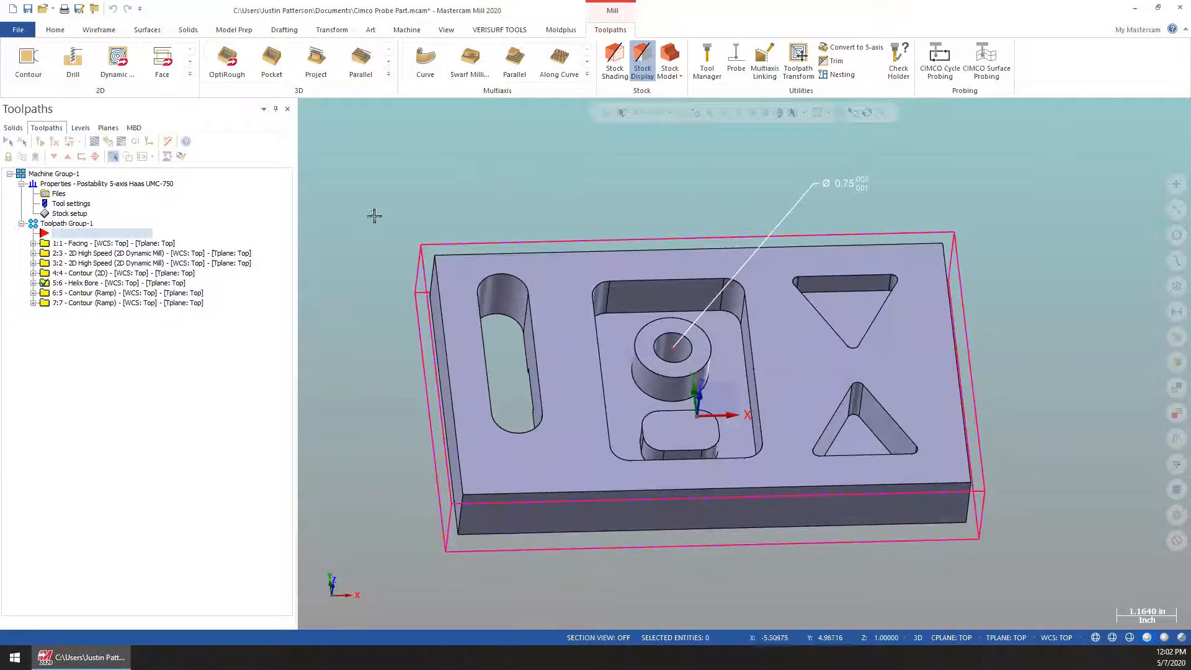
middle_click_drag(375, 216, 333, 244)
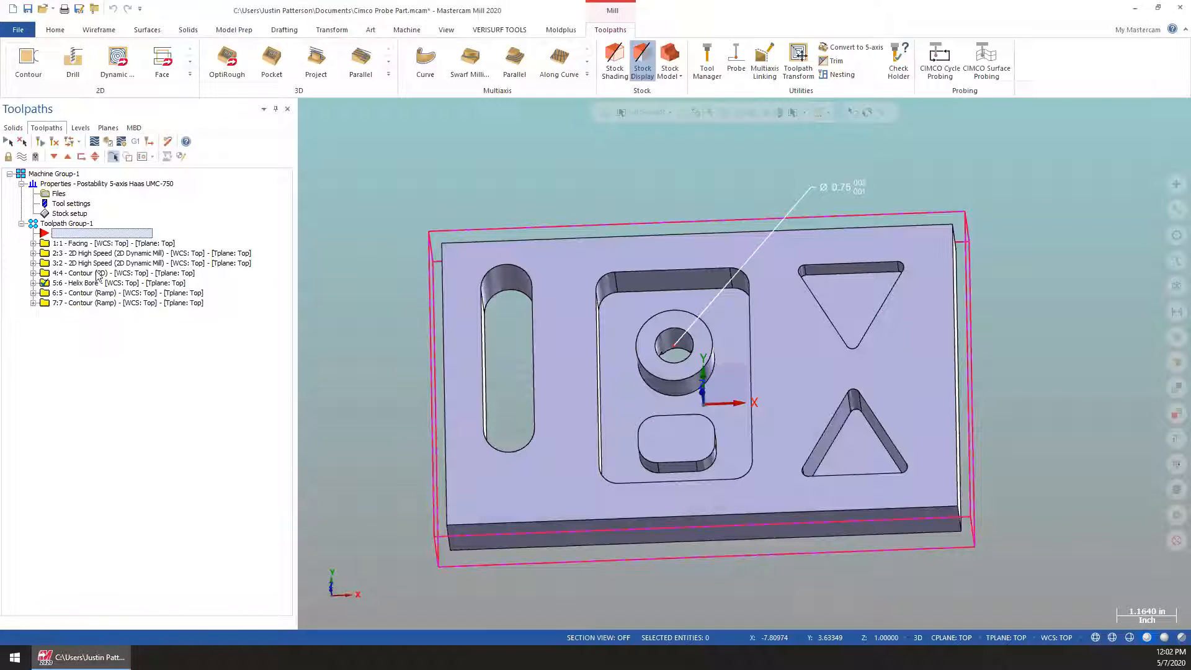
middle_click_drag(545, 178, 585, 178)
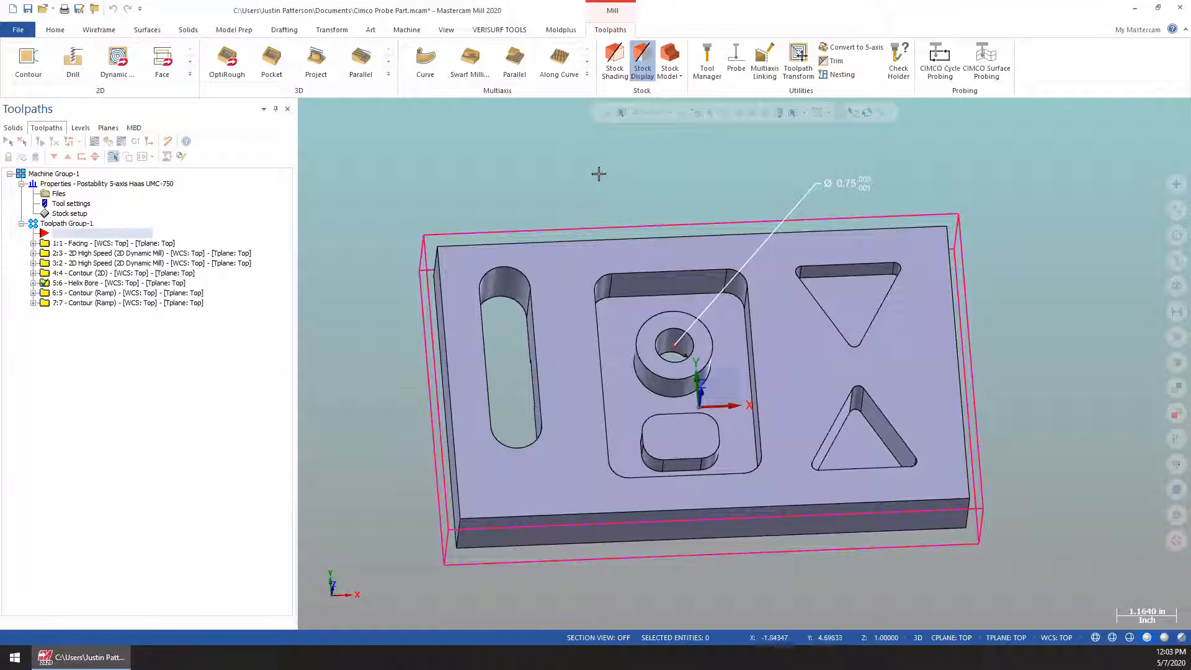
middle_click_drag(567, 181, 573, 233)
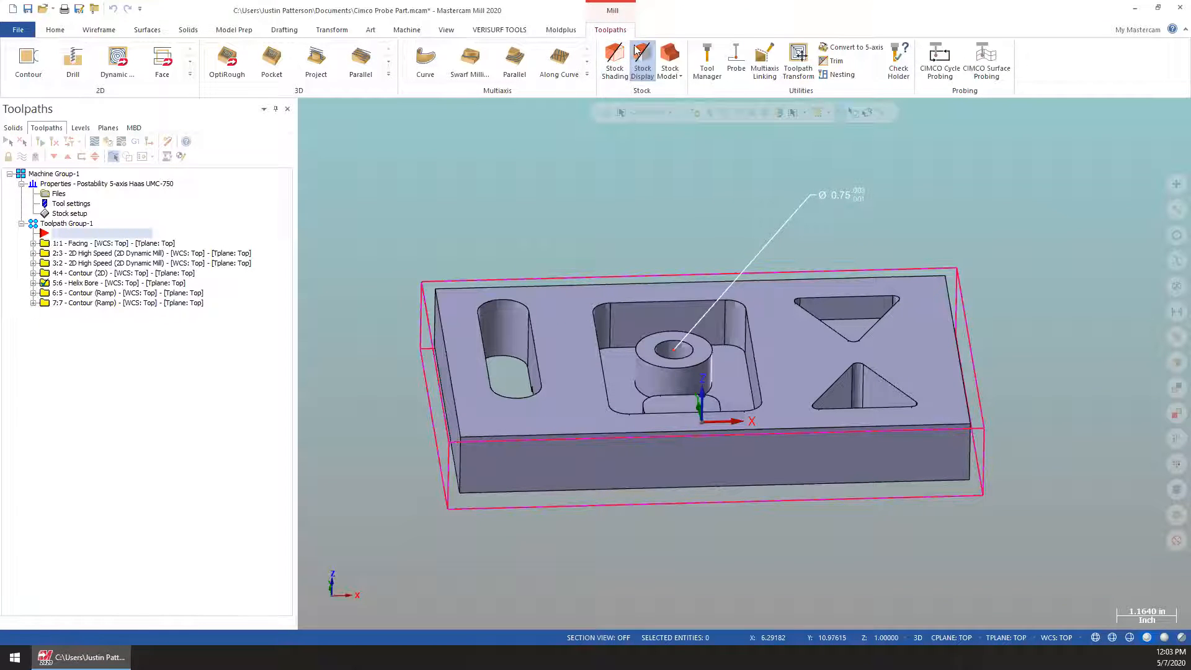
Step: Add a CIMCO workpiece alignment cycle, Angle measurement in the X/Y plane (O9843), and open the new operation for editing
left_click(933, 73)
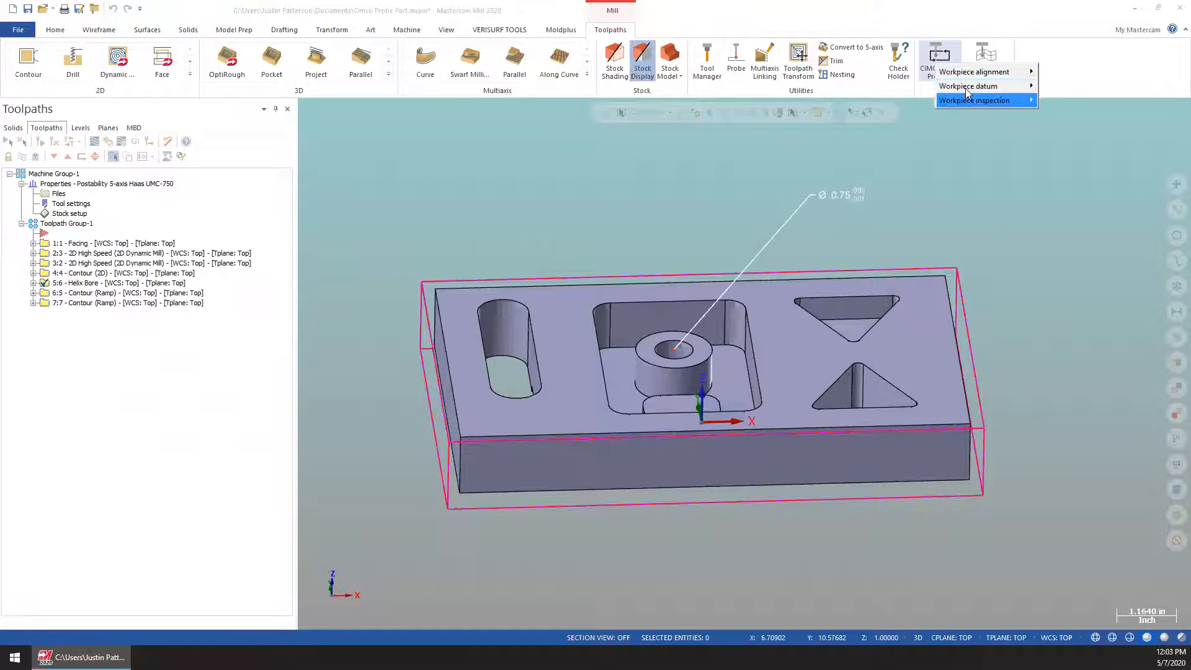
mouse_move(983, 77)
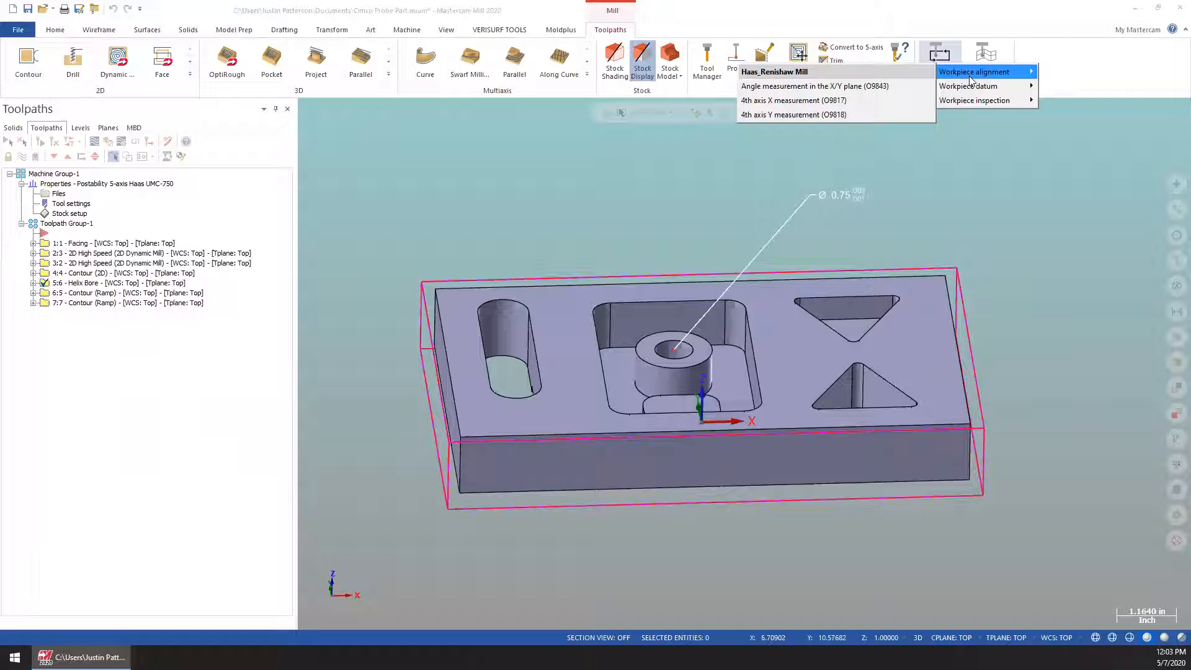
left_click(869, 87)
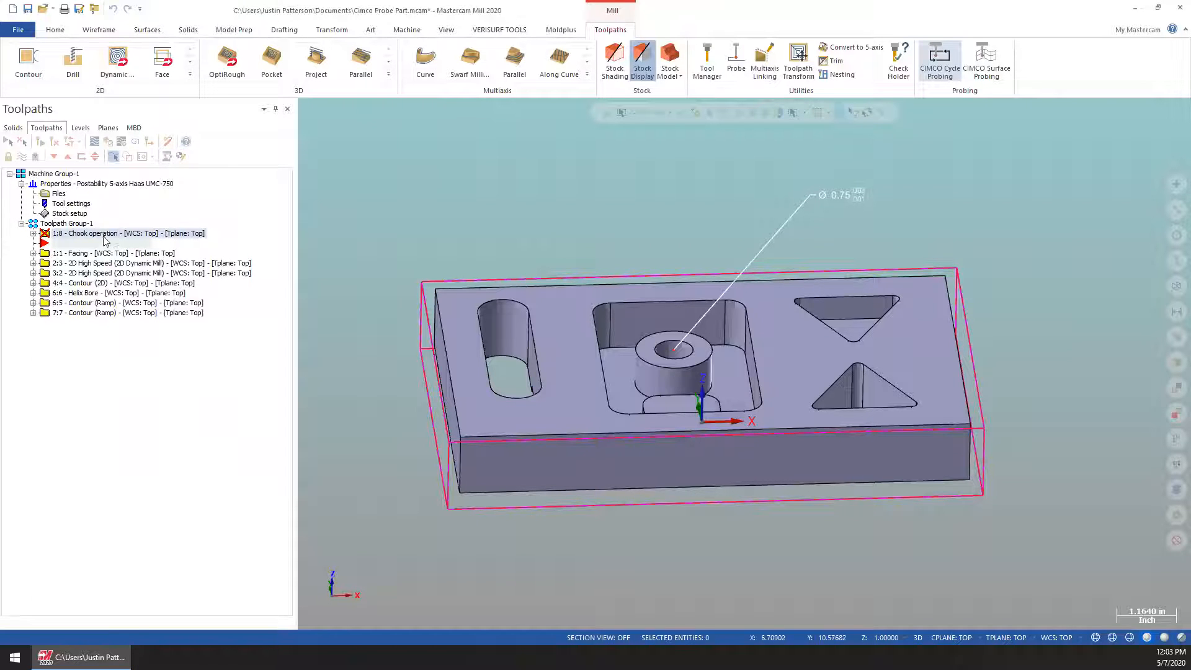
double_click(82, 234)
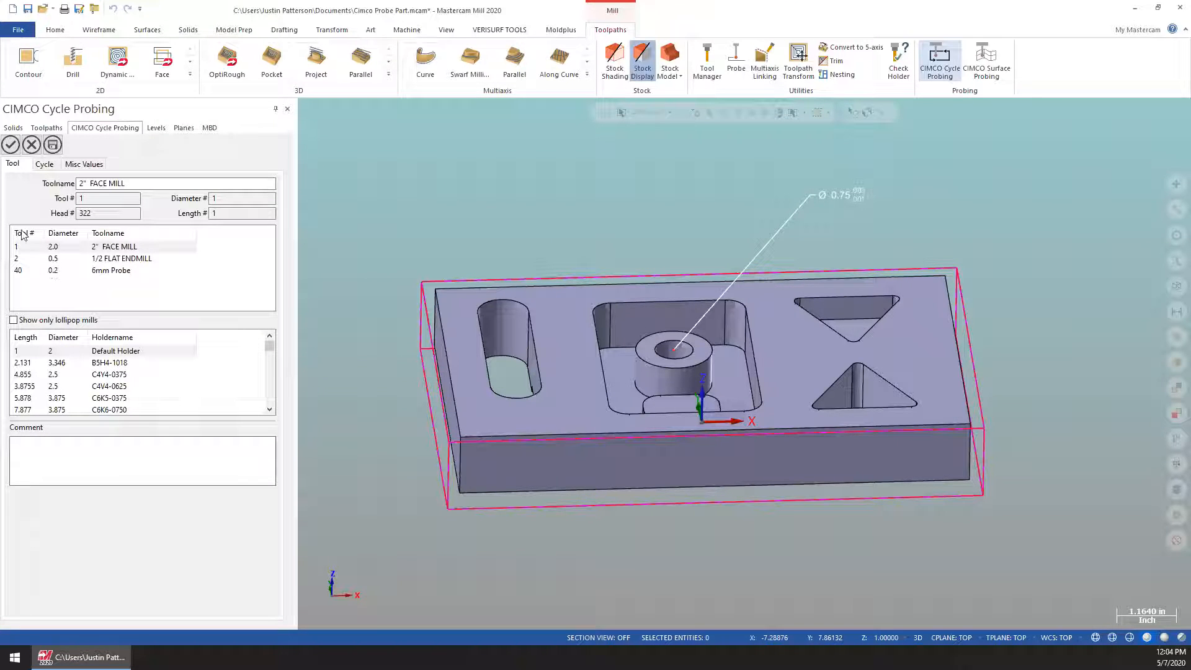
Step: Choose tool 40, the 6mm Probe, for the cycle and set its spindle direction to Static
left_click(22, 271)
right_click(96, 280)
left_click(118, 293)
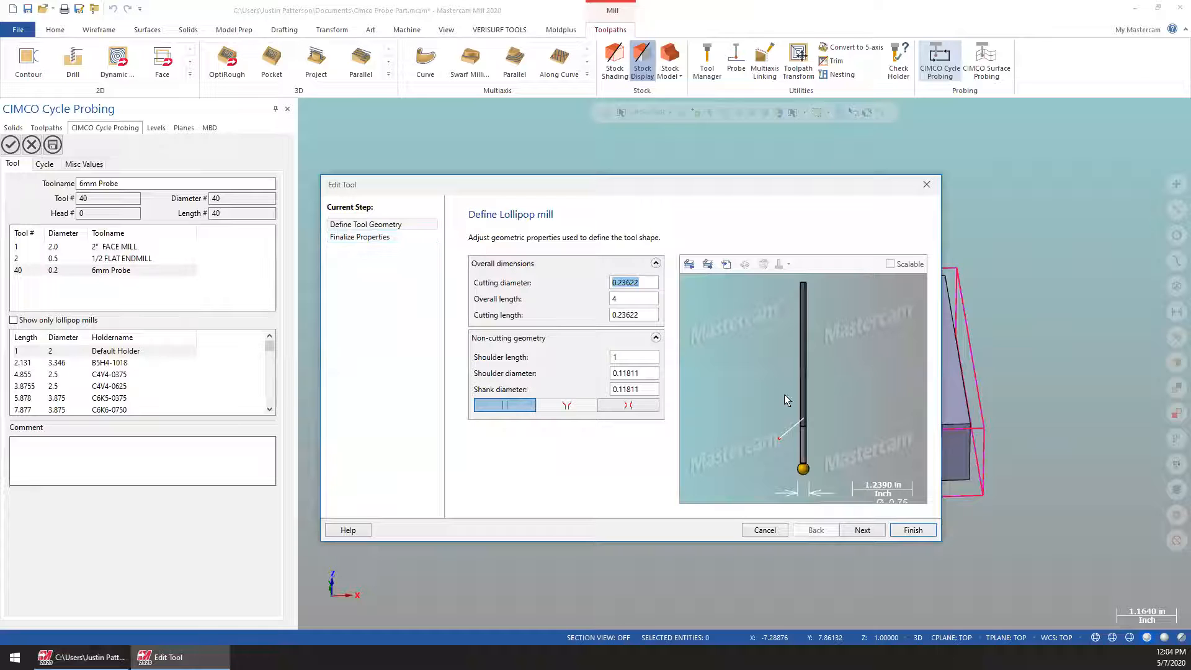
left_click(862, 529)
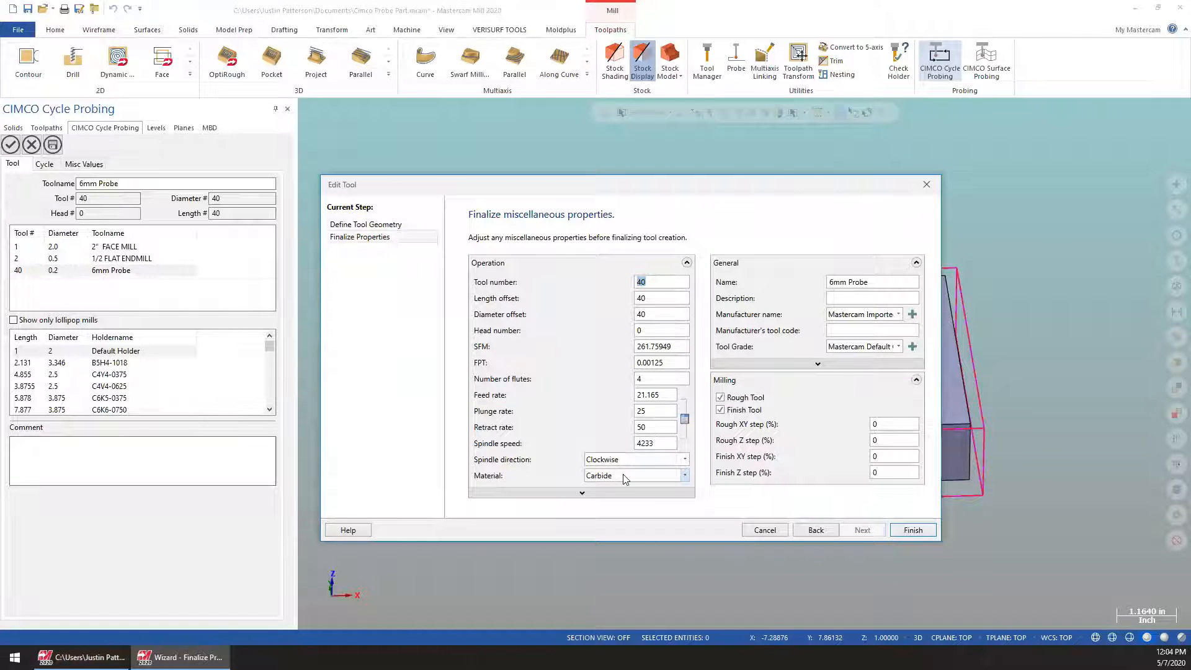
left_click(650, 460)
left_click(608, 491)
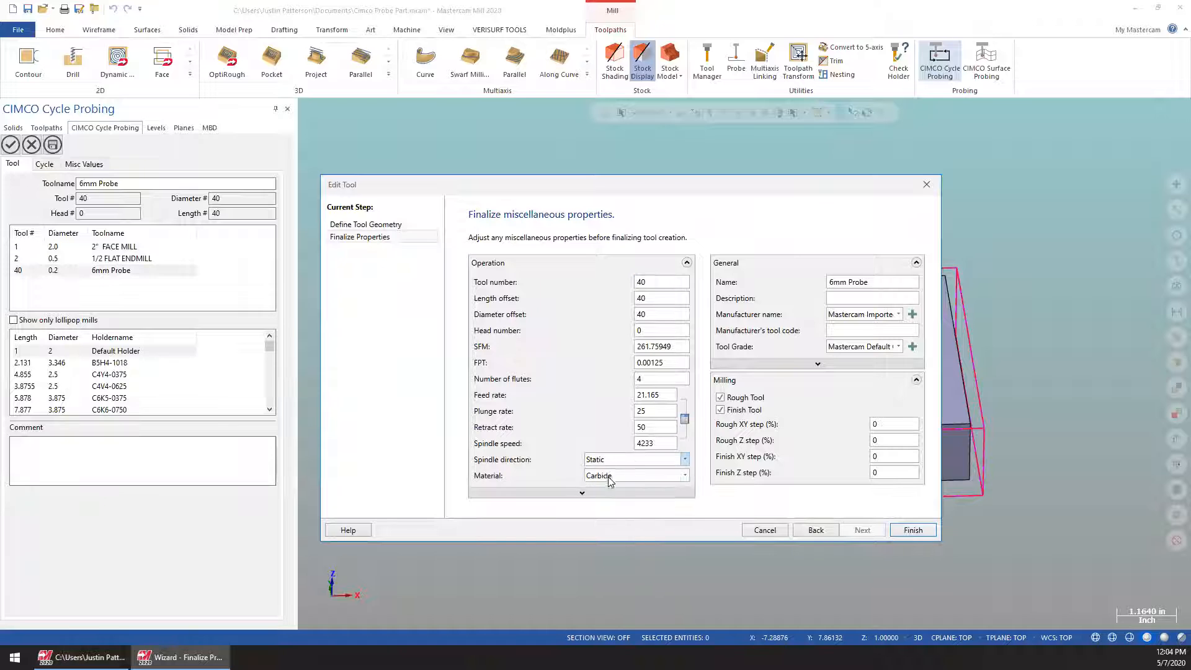
left_click(912, 530)
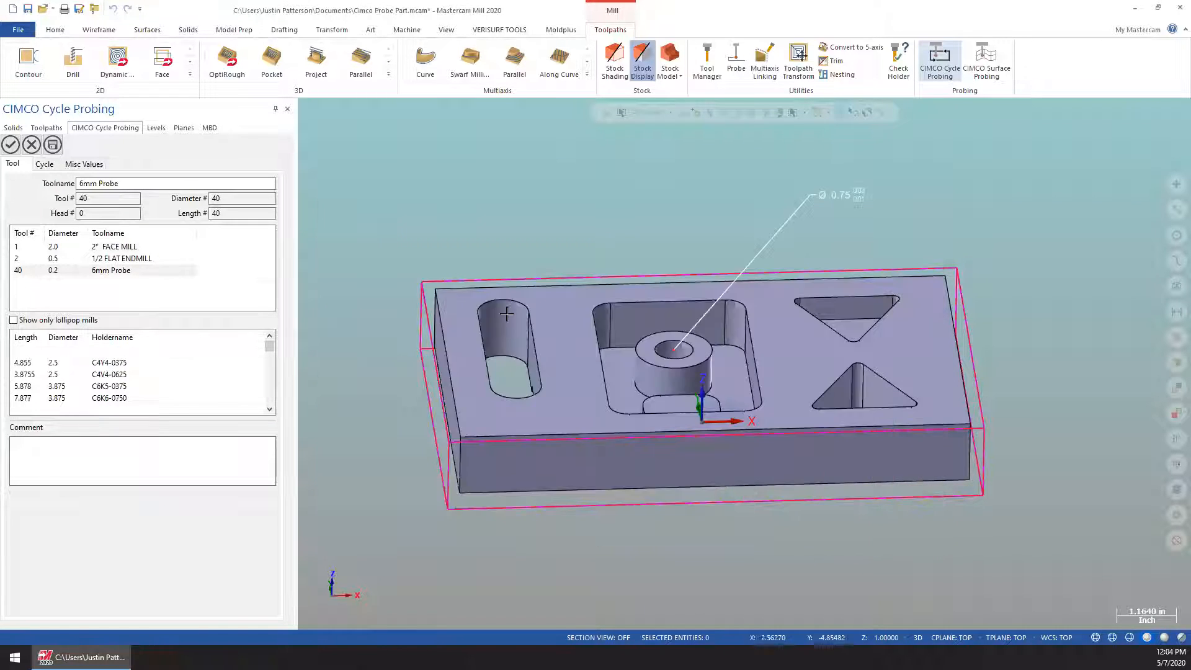
Step: Pick the two upper front corners of the stock as the measuring points for the angle measurement cycle
left_click(44, 164)
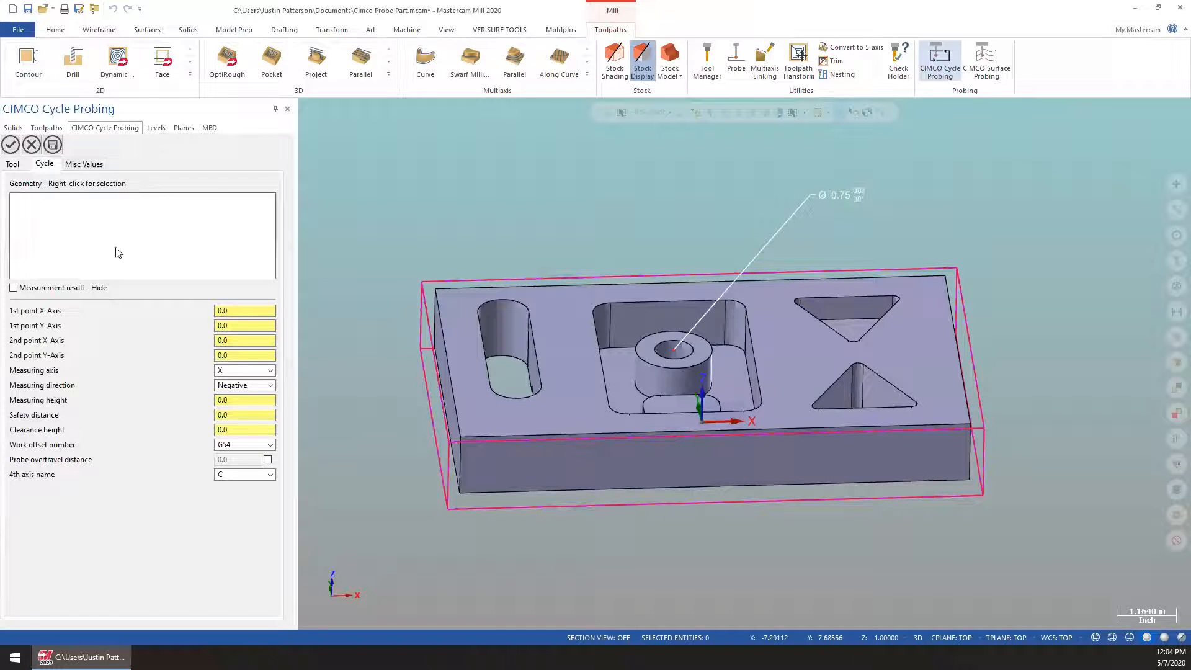
right_click(90, 210)
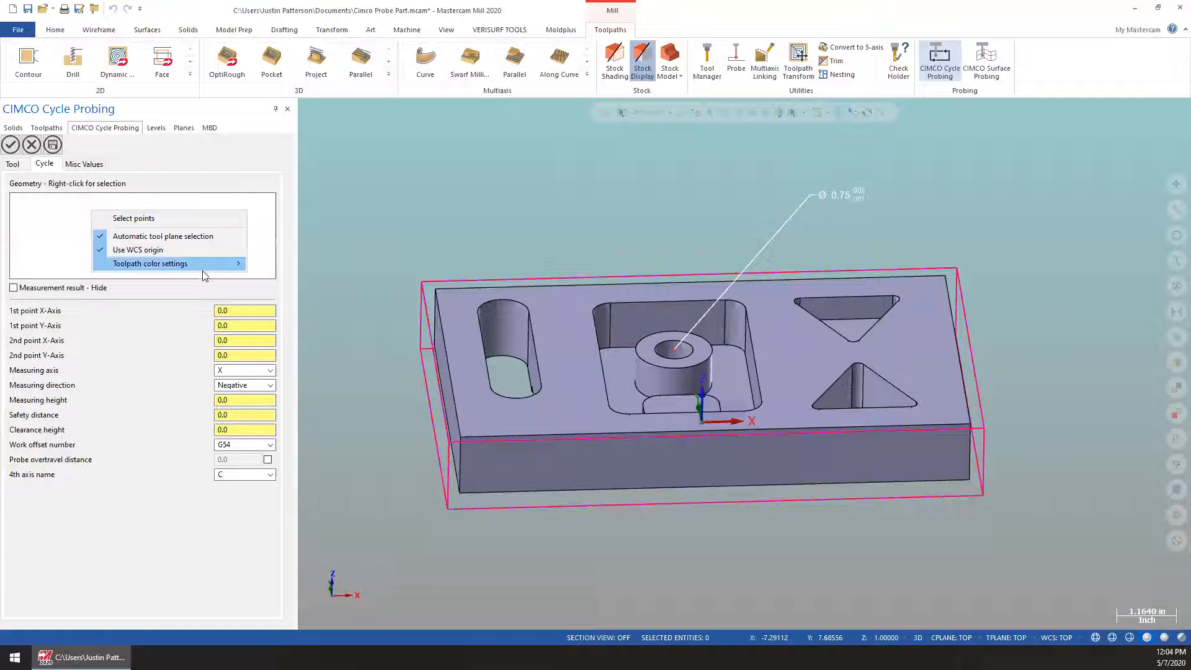
left_click(137, 224)
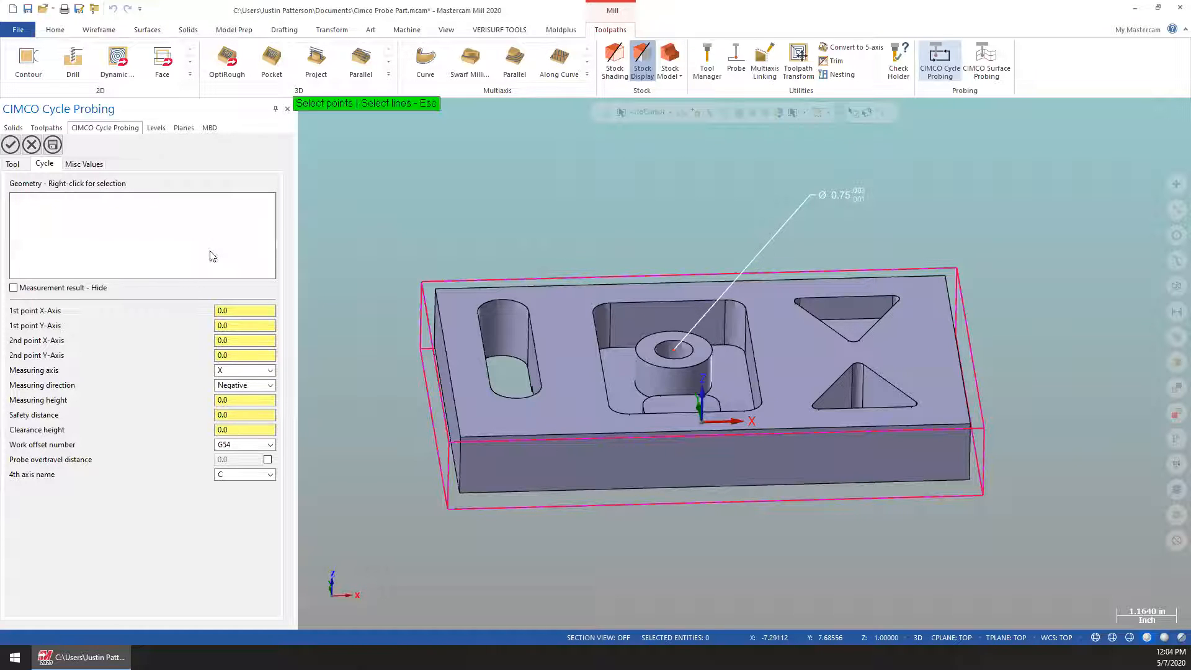
middle_click_drag(478, 465, 439, 454)
left_click(444, 445)
middle_click_drag(1013, 489, 1043, 373)
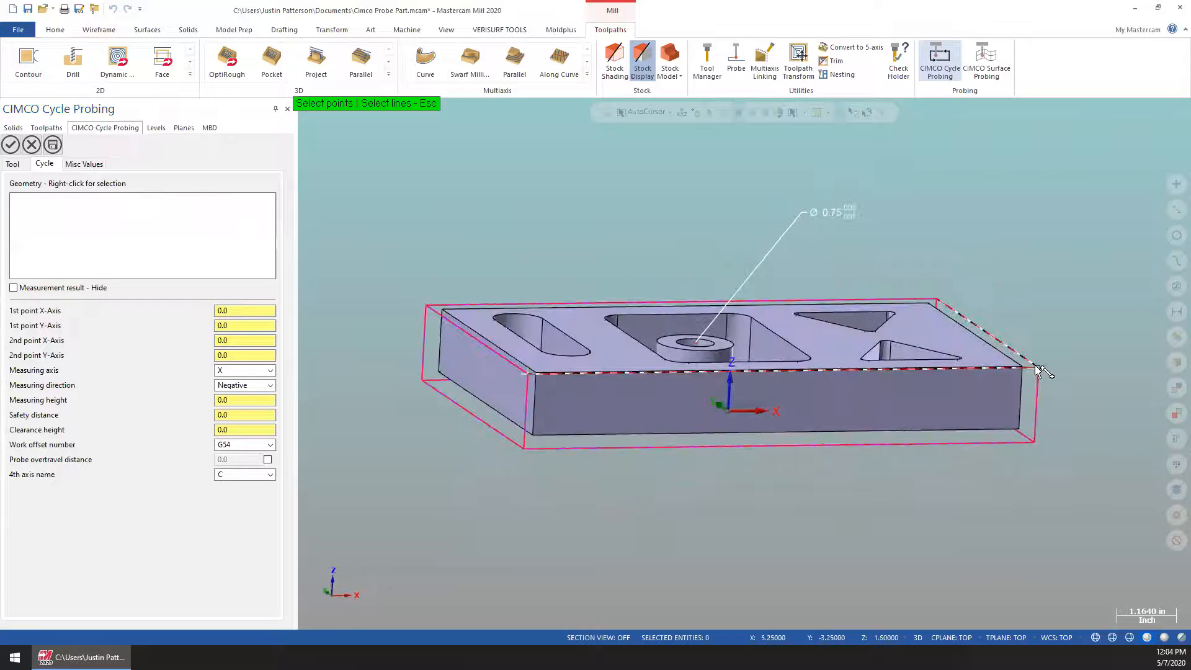
left_click(1035, 369)
Step: Set the cycle's measuring direction to Positive so the probe approaches the front face from outside
middle_click_drag(1009, 311, 688, 376)
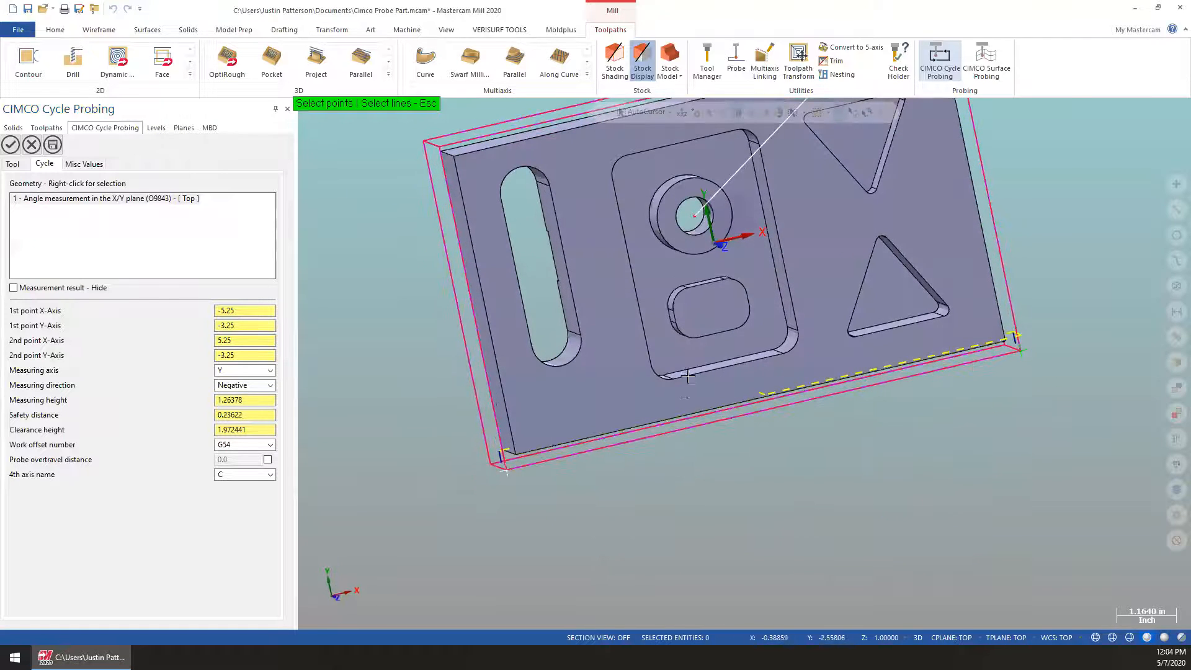
left_click(229, 389)
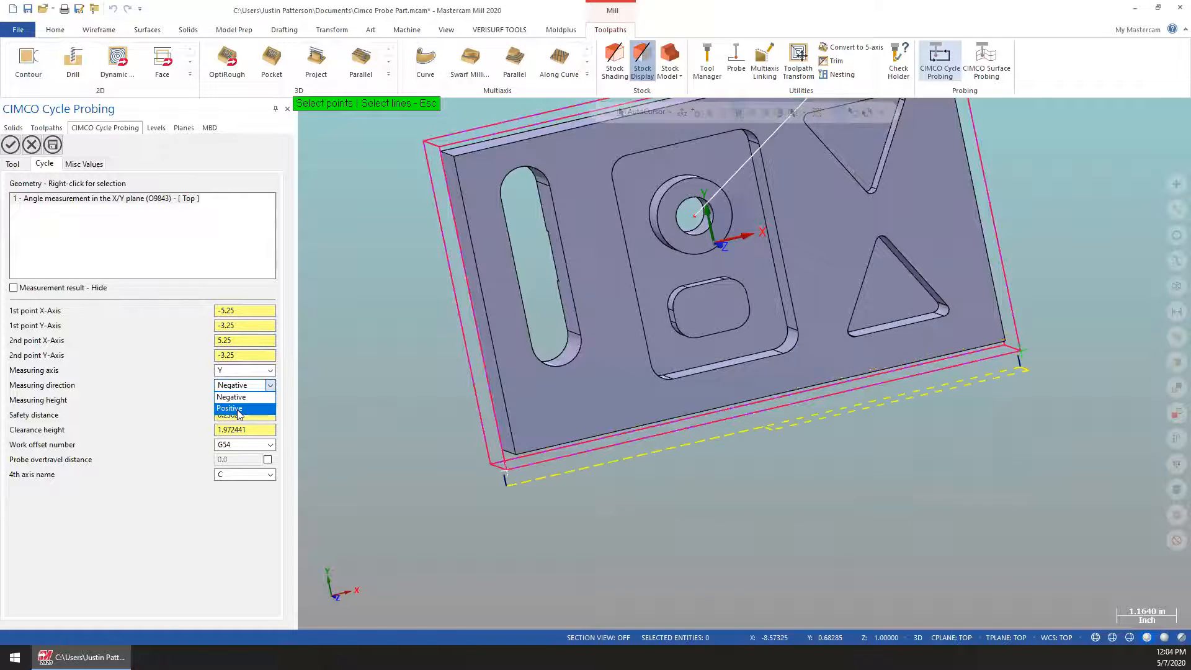
left_click(236, 398)
Step: Move the measuring points inward along the front face, setting the 1st point X-Axis to -4.35 and the 2nd point X-Axis to 3.85
middle_click_drag(751, 442, 1032, 392)
scroll(1033, 392, "up", 2)
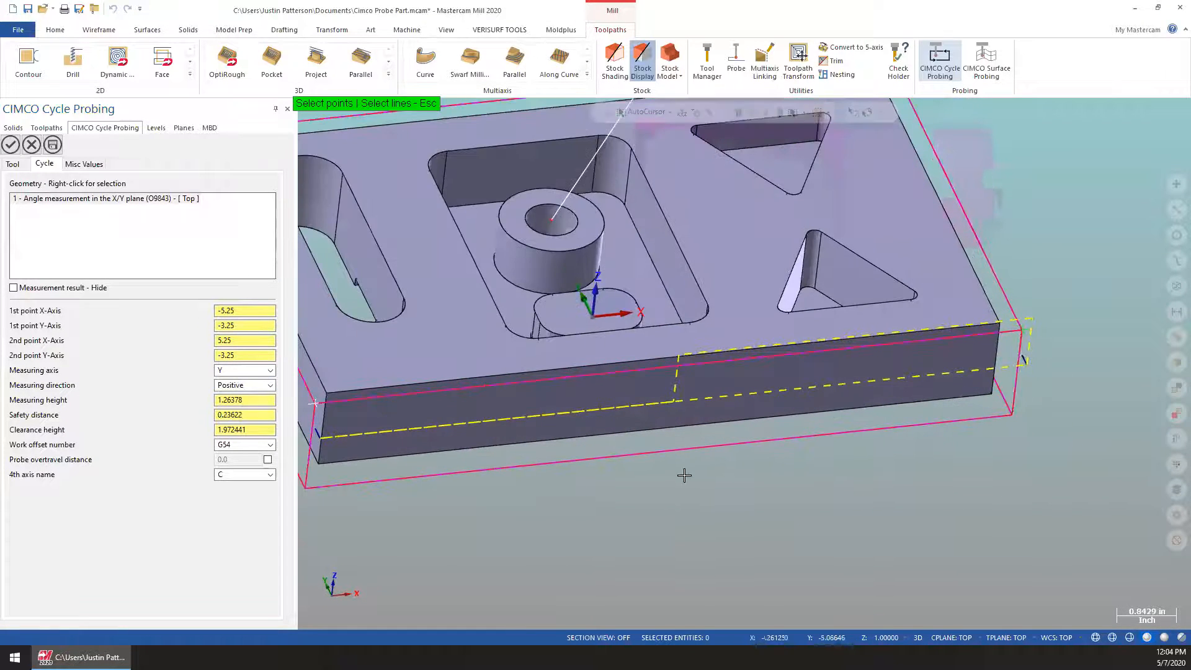
scroll(732, 447, "up", 1)
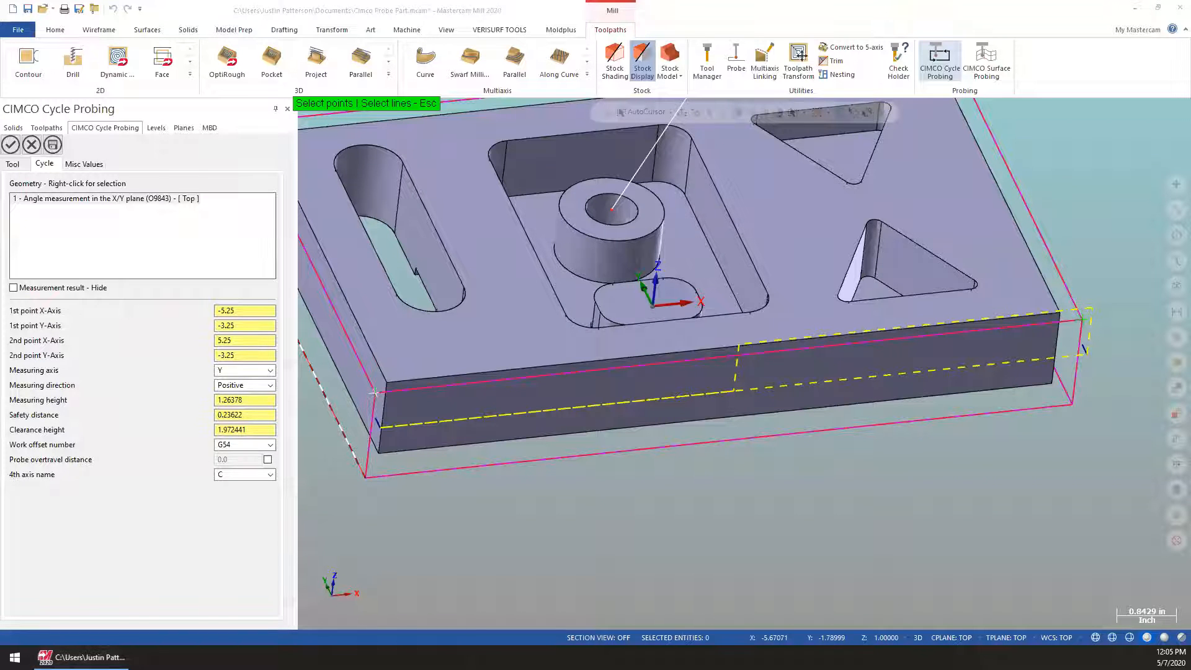
double_click(244, 310)
type("-5.05")
key("Return")
scroll(248, 312, "up", 5)
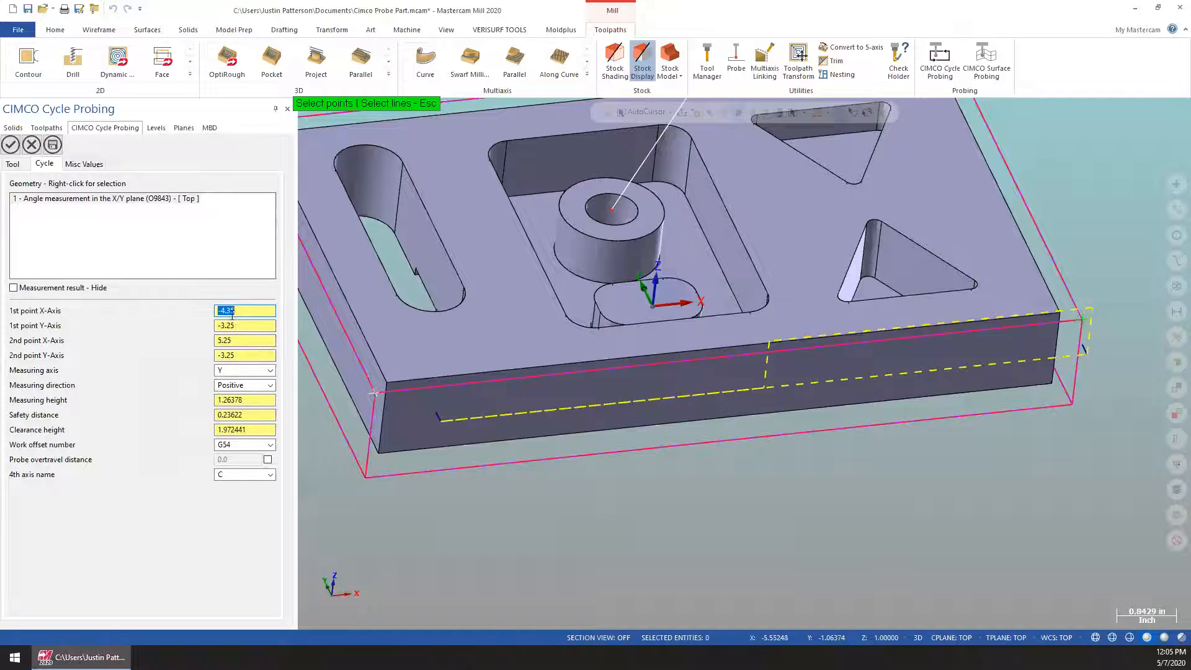
scroll(246, 339, "down", 14)
Step: Set the cycle's measuring height to 1.46378 and its safety distance to 0.53622
middle_click_drag(499, 462, 523, 450)
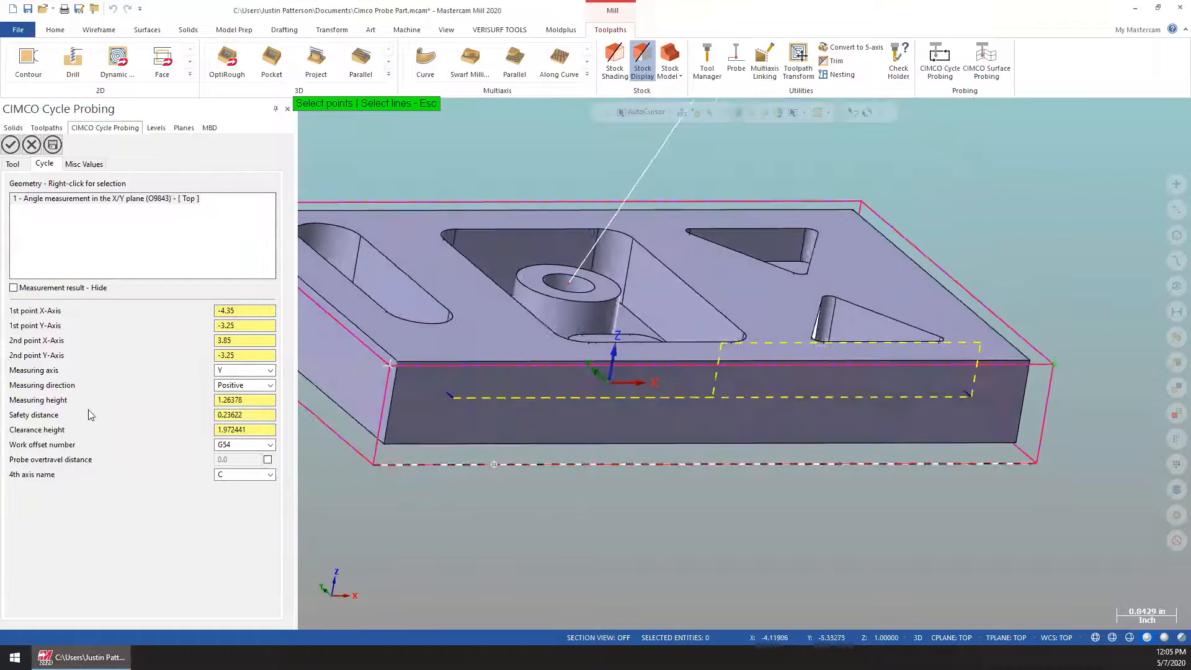
double_click(251, 400)
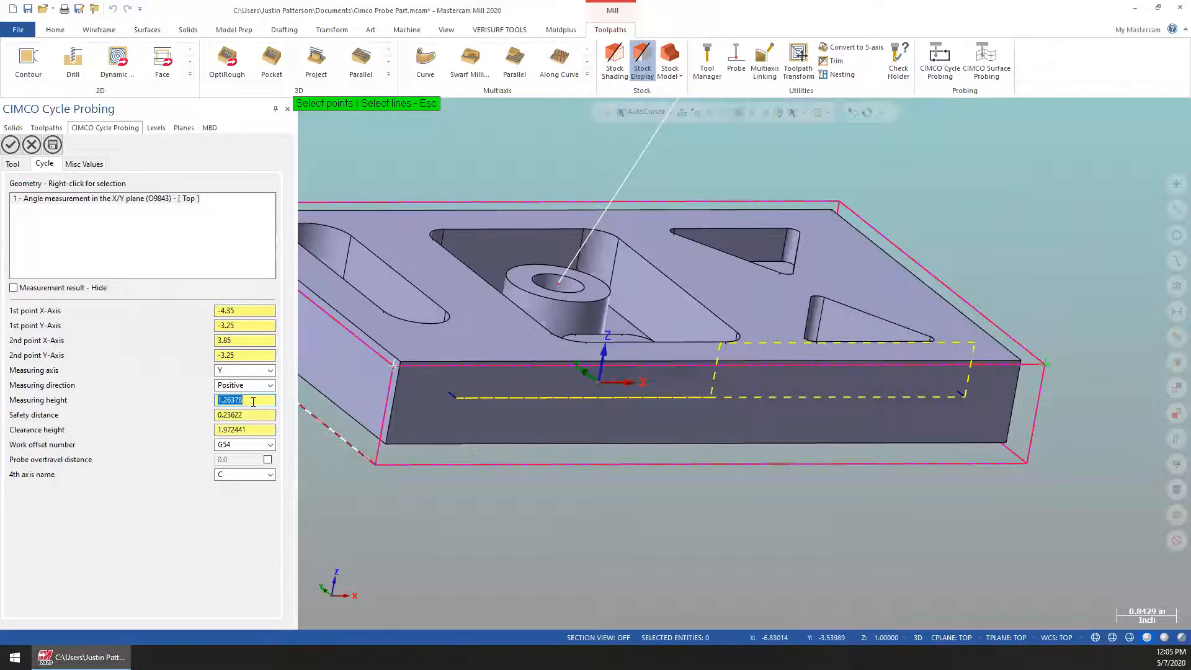
scroll(253, 401, "up", 2)
middle_click_drag(440, 389, 514, 400)
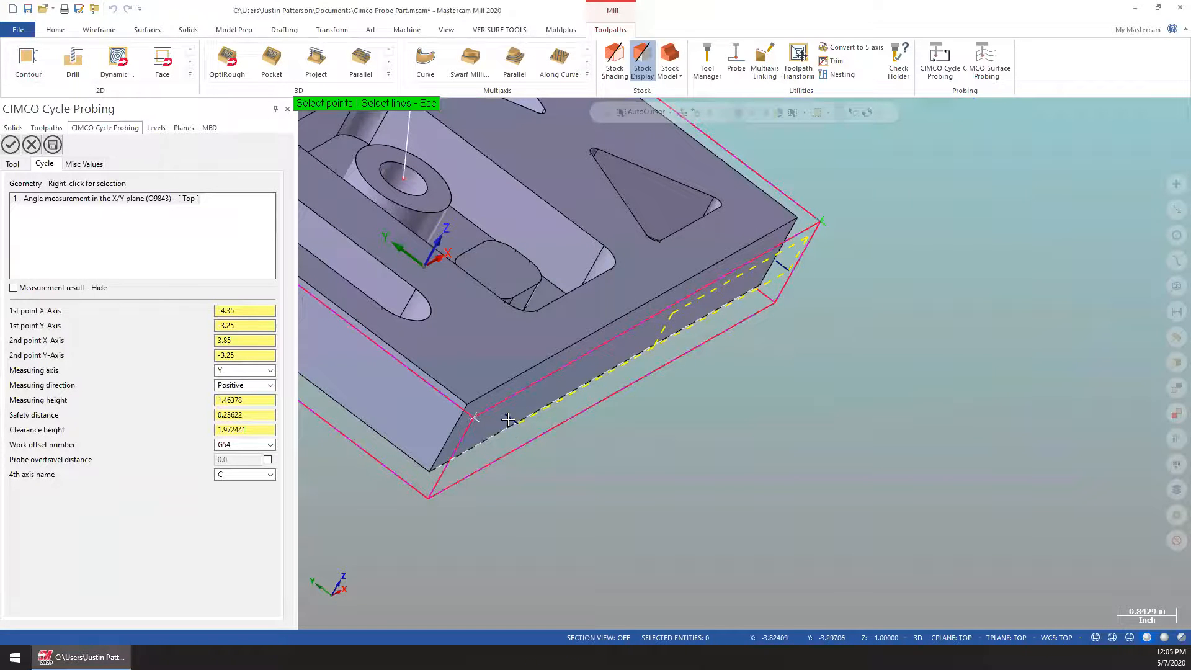
left_click(246, 414)
type("0.33622")
key("Return")
type("0.73622")
key("Return")
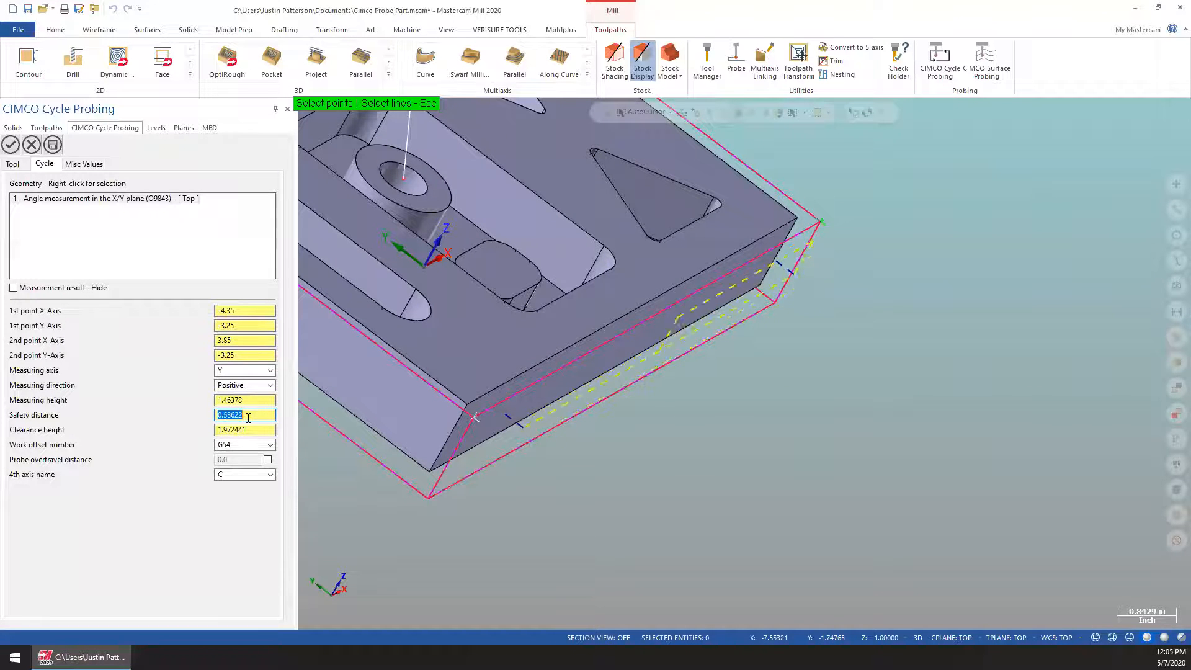
Step: Raise the probe's clearance height to 2.472441
middle_click_drag(725, 406, 611, 397)
triple_click(265, 428)
type("2.472441")
key("Return")
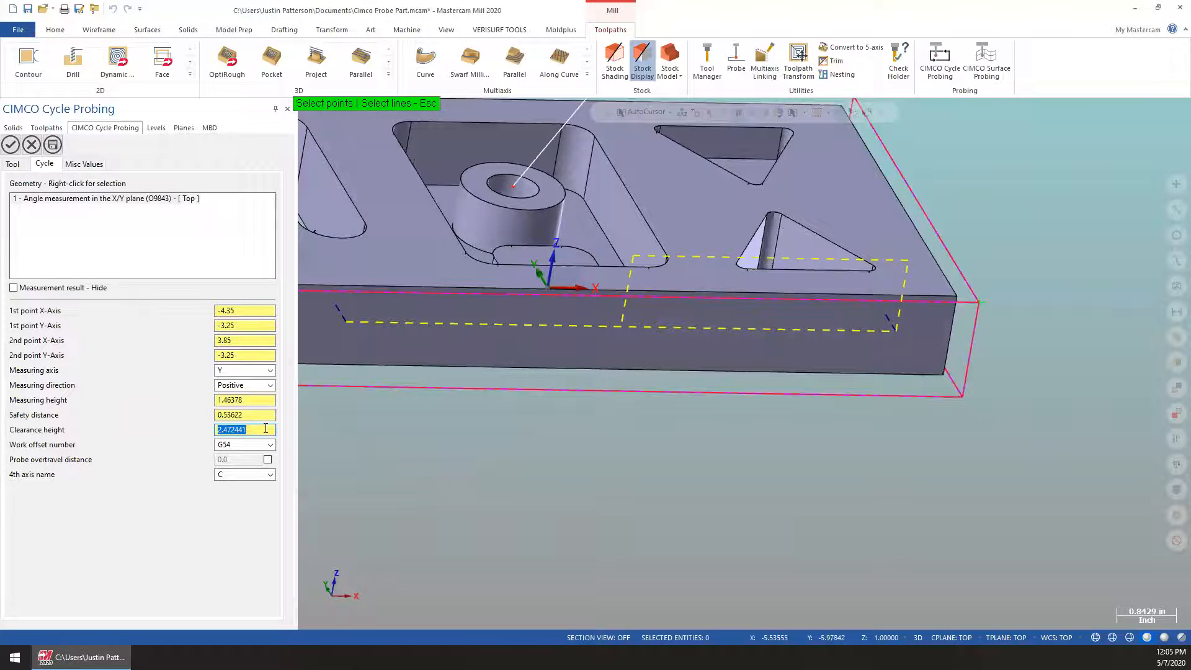
Step: Keep G54 as the work offset number and accept the angle measurement cycle
middle_click_drag(590, 428, 451, 361)
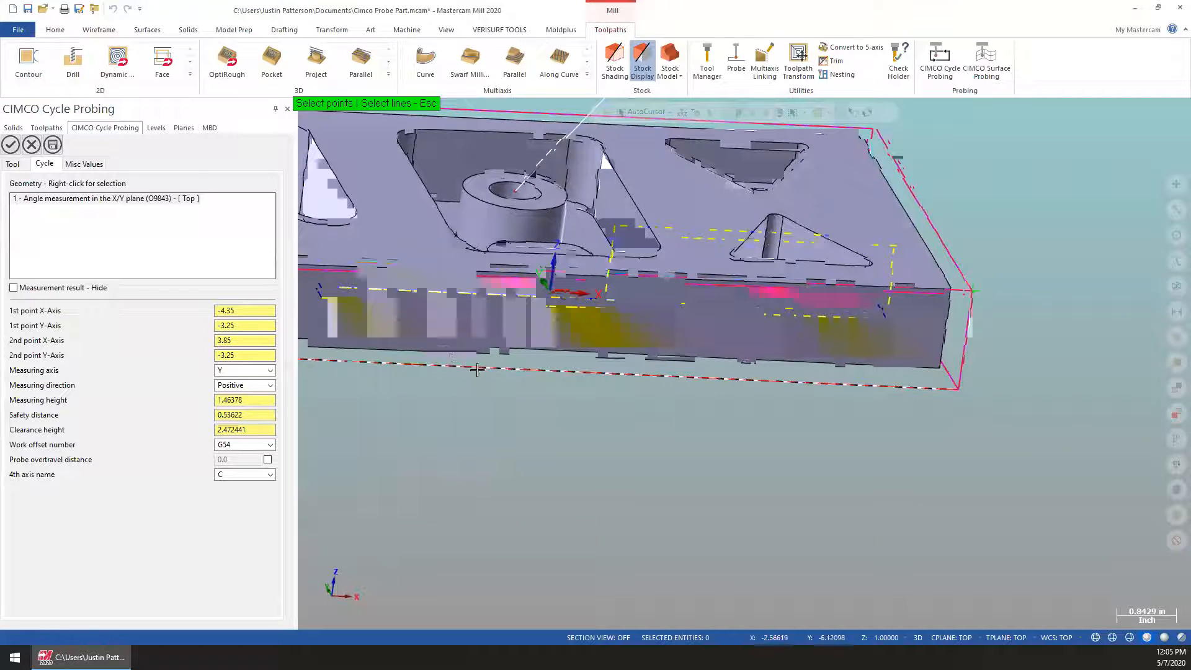
middle_click_drag(713, 457, 264, 413)
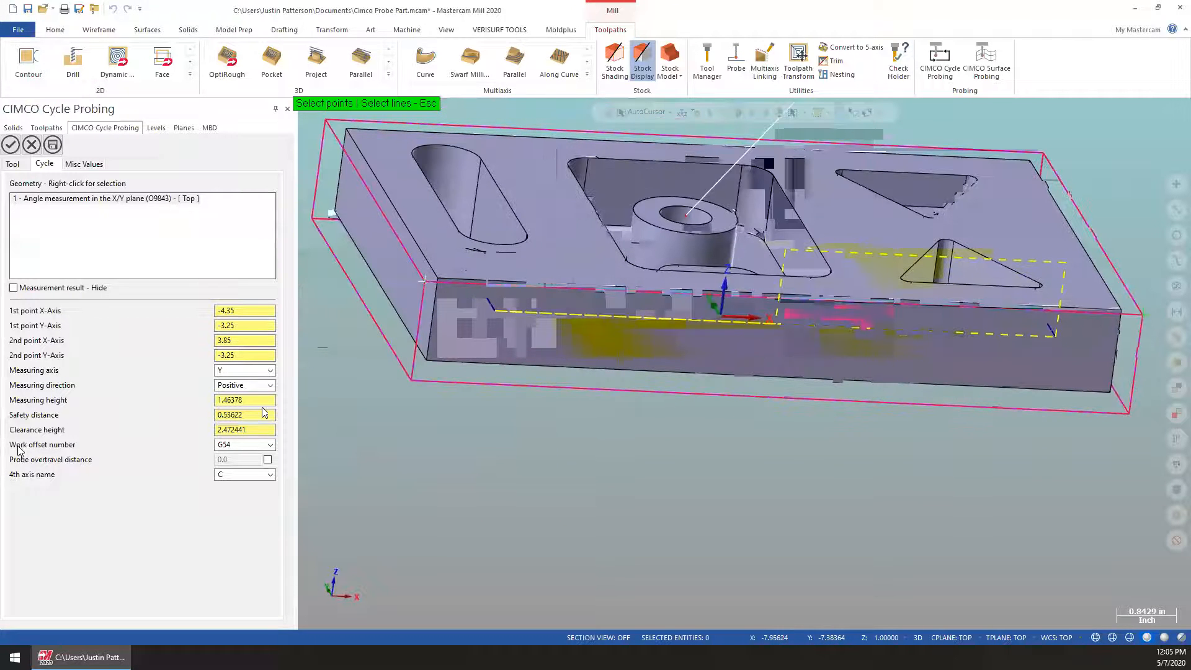
left_click(250, 445)
left_click(249, 445)
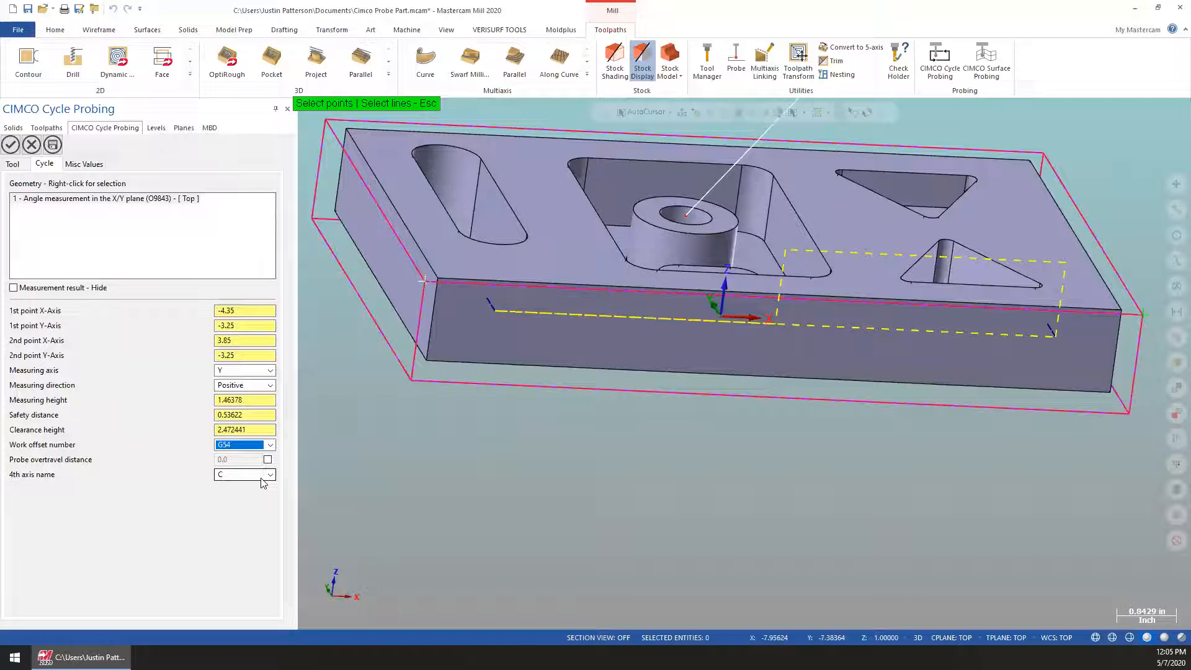
left_click(9, 150)
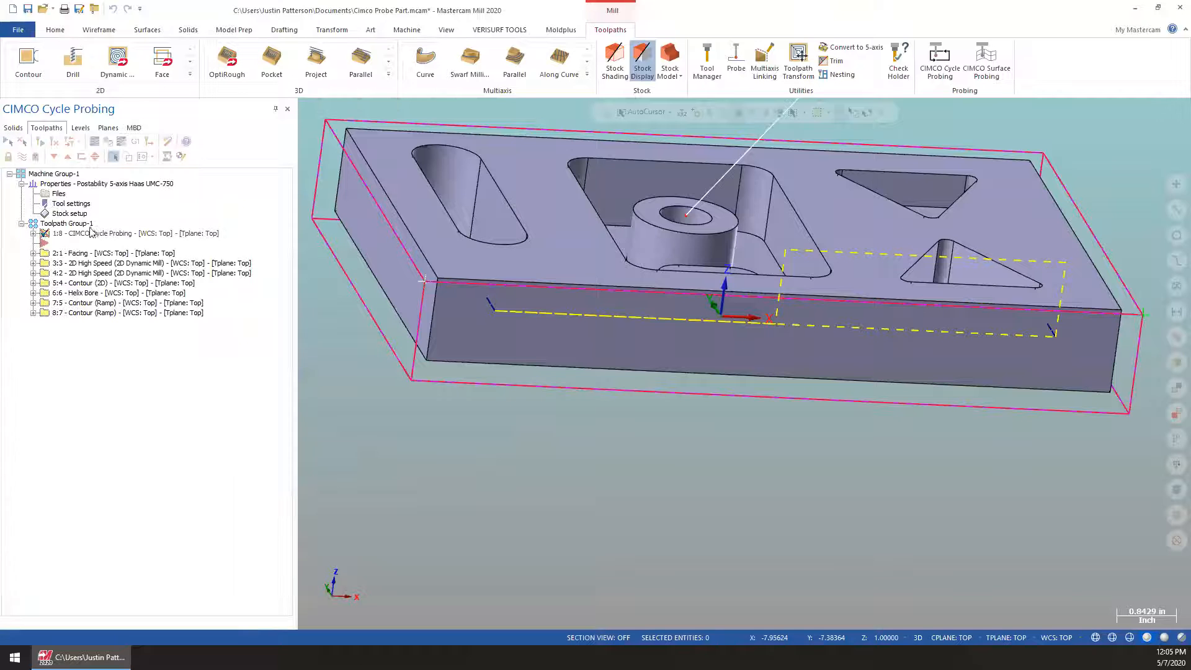
Step: Expand the alignment operation and backplot its toolpath to check the probe's motion along the front face
middle_click_drag(464, 395, 496, 546)
left_click(42, 234)
left_click(34, 234)
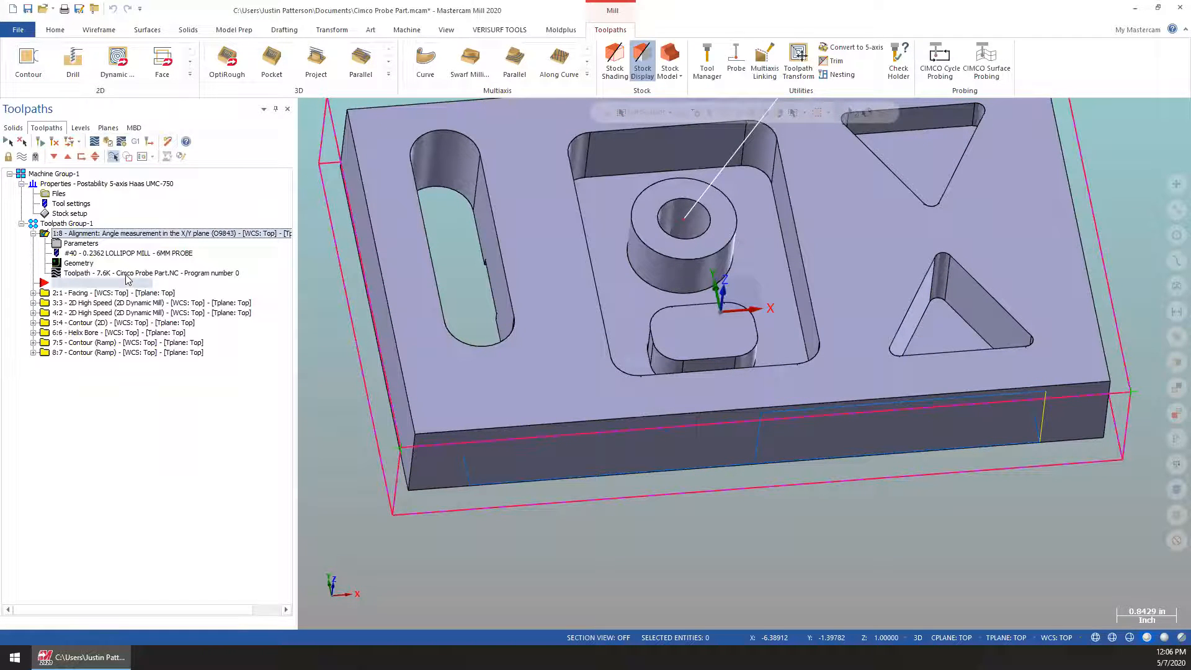
left_click(126, 275)
key("s")
middle_click_drag(843, 553, 847, 522)
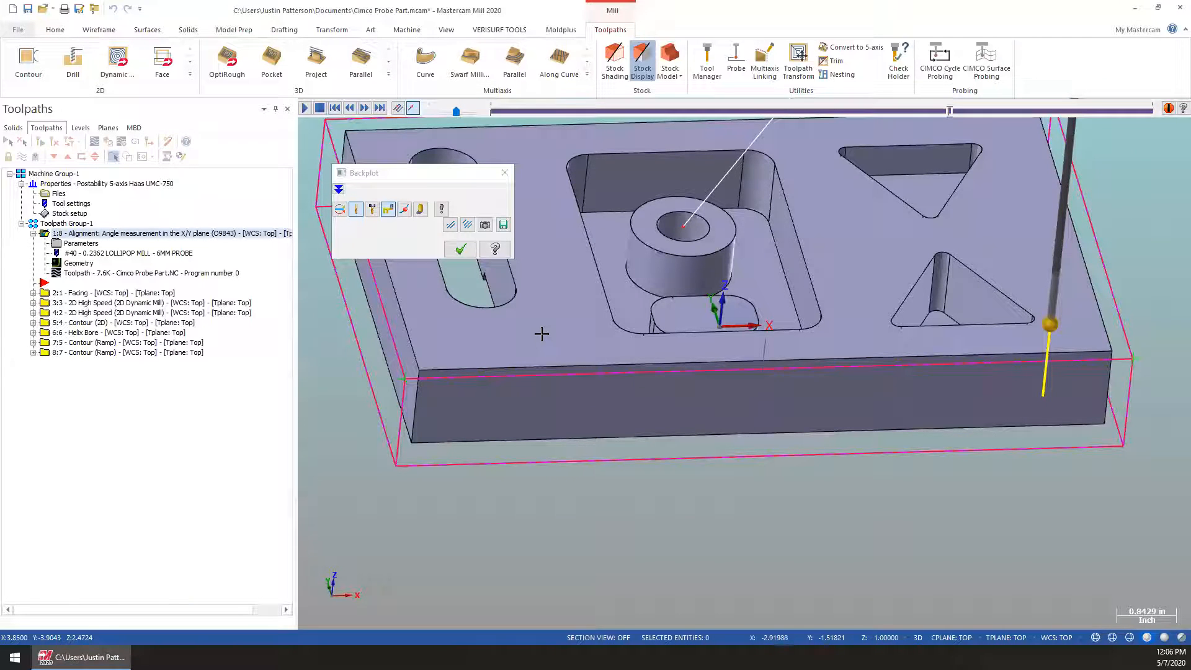
left_click(459, 250)
middle_click_drag(726, 347, 727, 375)
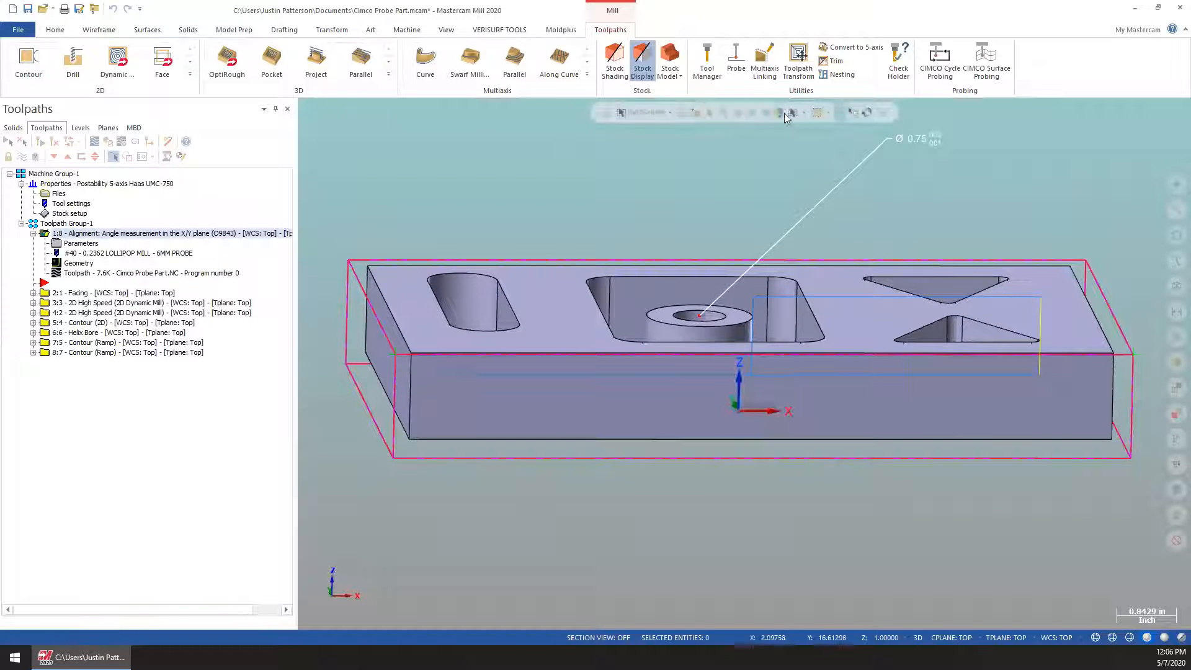
Step: Start a 4th axis X measurement (O9817) alignment cycle and pick the two front top corners of the stock as its geometry
left_click(938, 70)
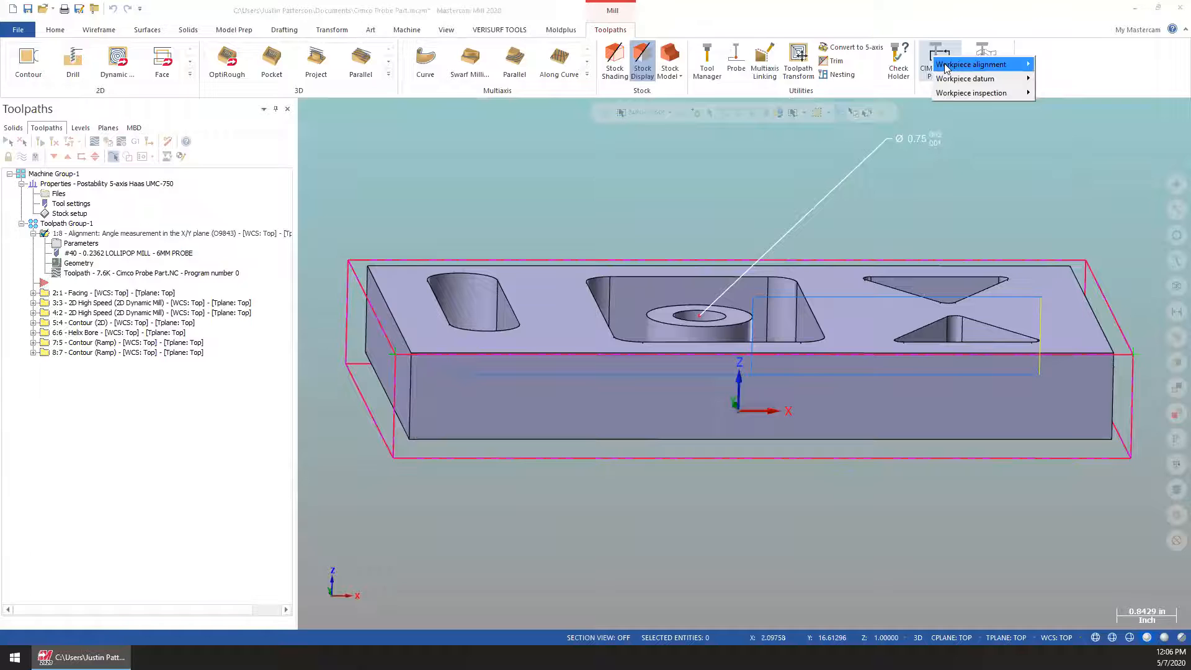
mouse_move(940, 64)
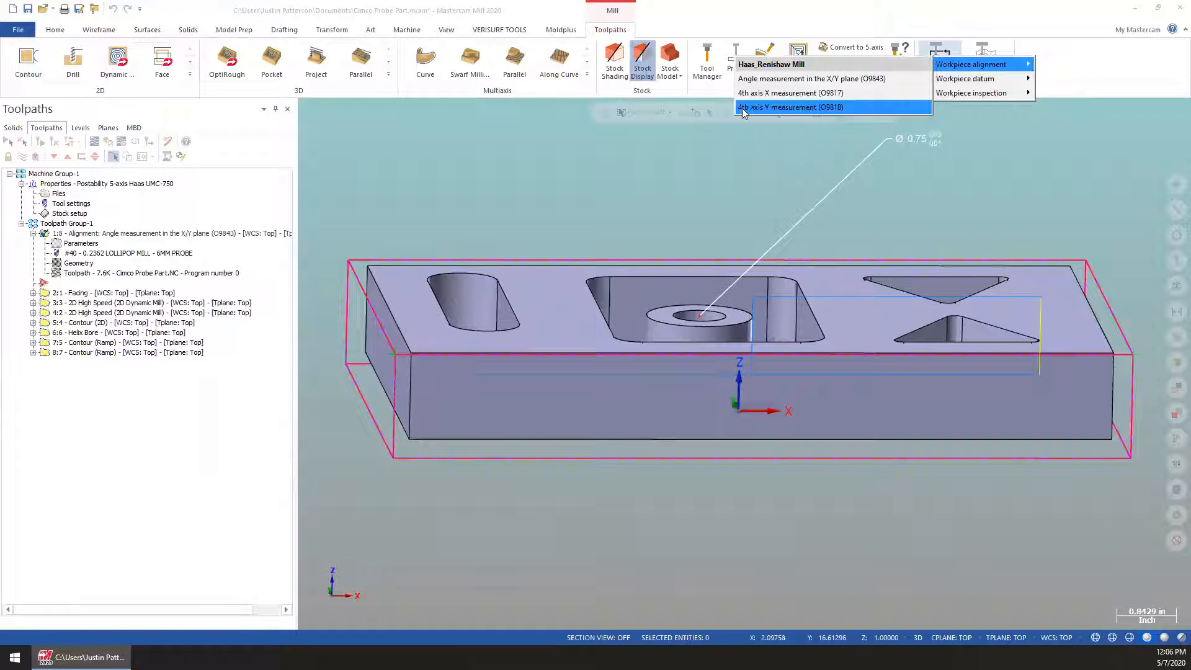
left_click(775, 94)
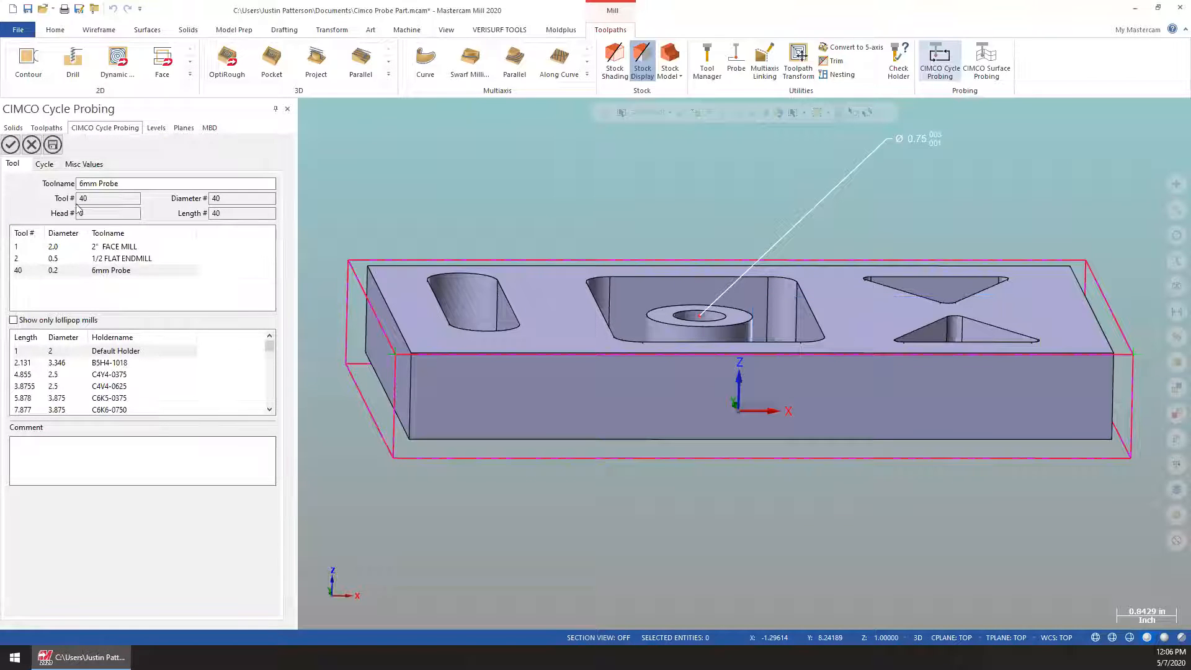
left_click(44, 165)
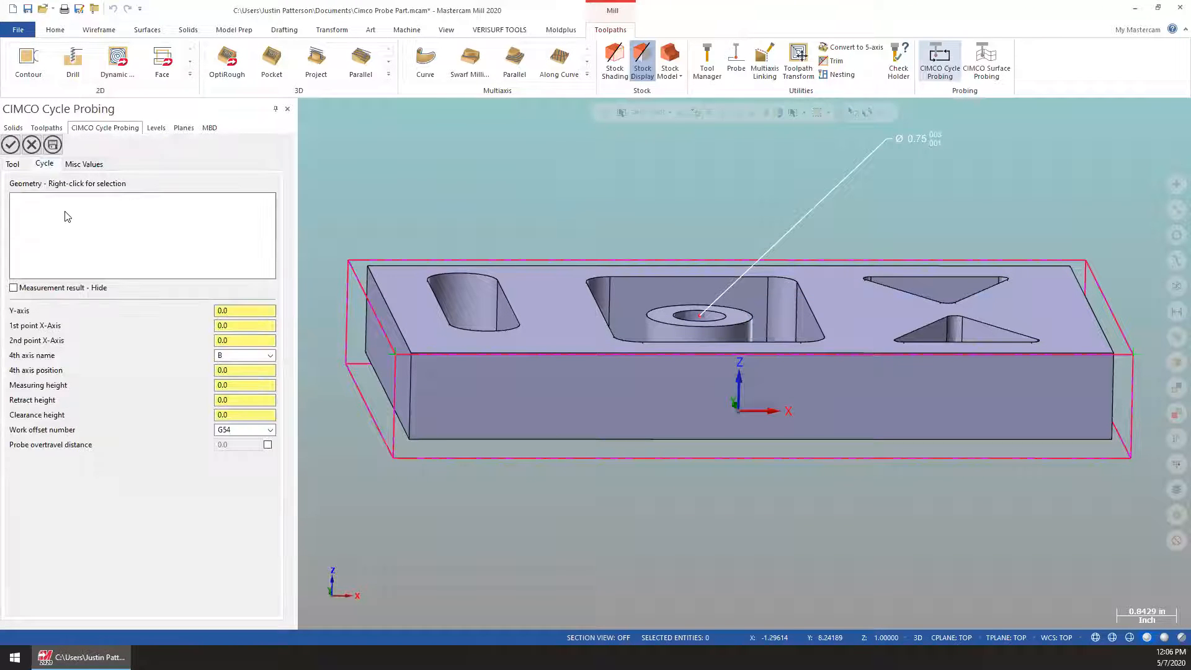
right_click(68, 215)
left_click(99, 221)
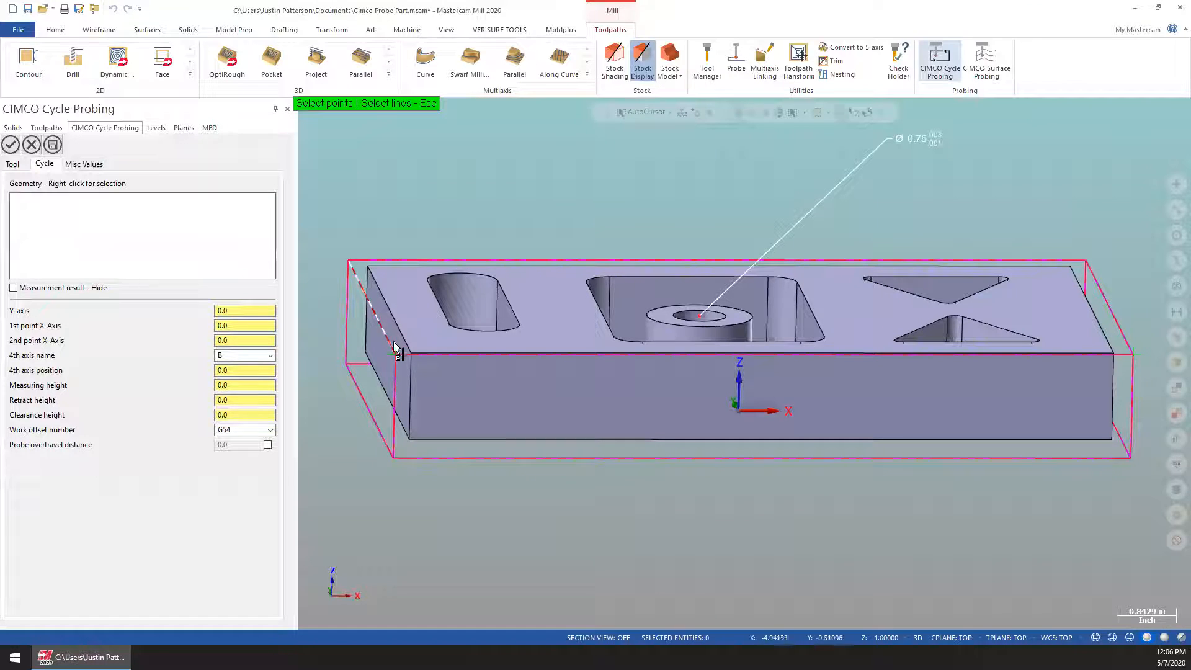
left_click(1135, 354)
middle_click_drag(862, 182, 880, 247)
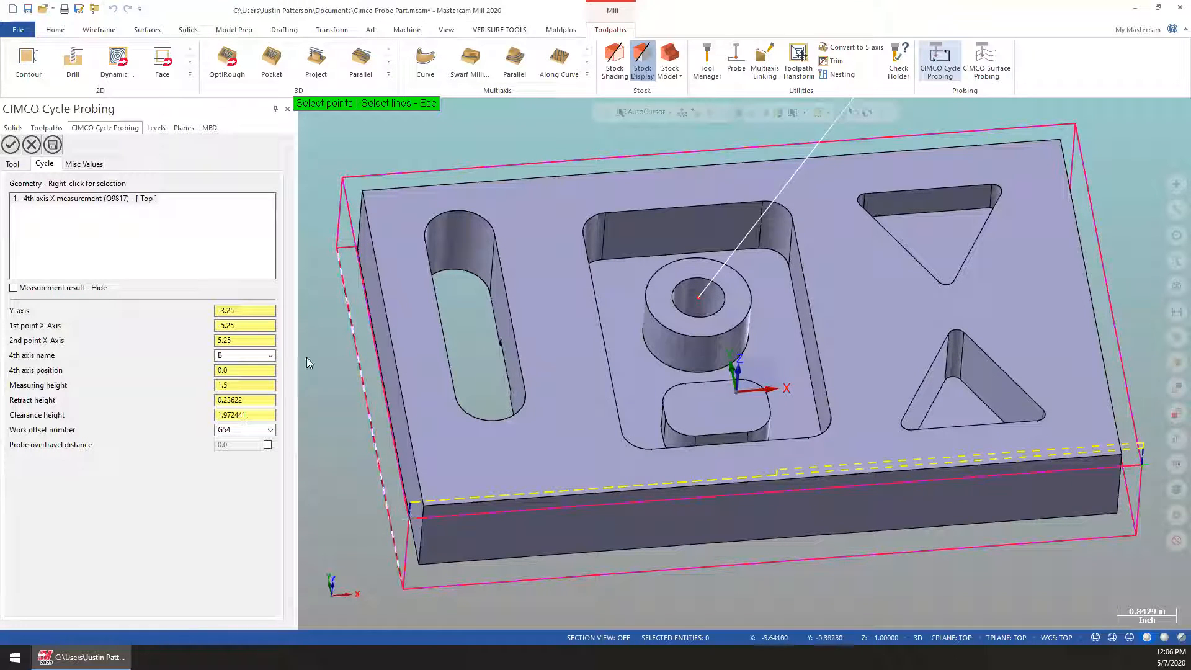
Step: Move the 4th axis measurement line inward onto the part by setting its Y-axis position to -2.15
left_click(258, 311)
key("BackSpace")
key("BackSpace")
type("35")
key("Return")
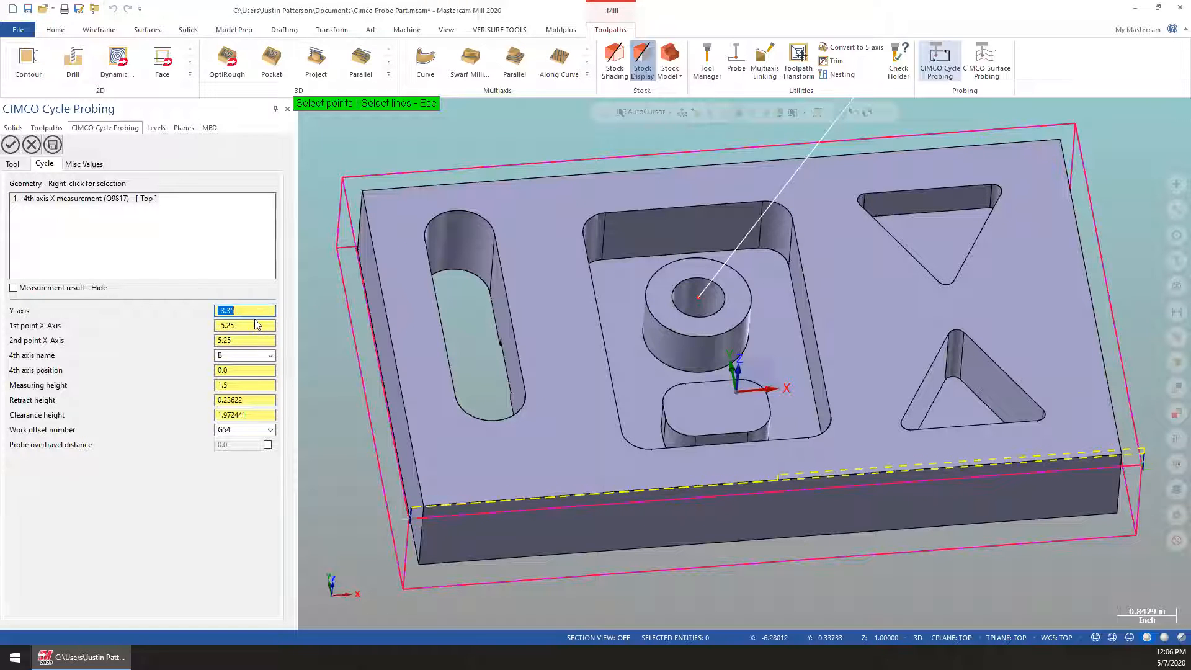
scroll(257, 309, "up", 12)
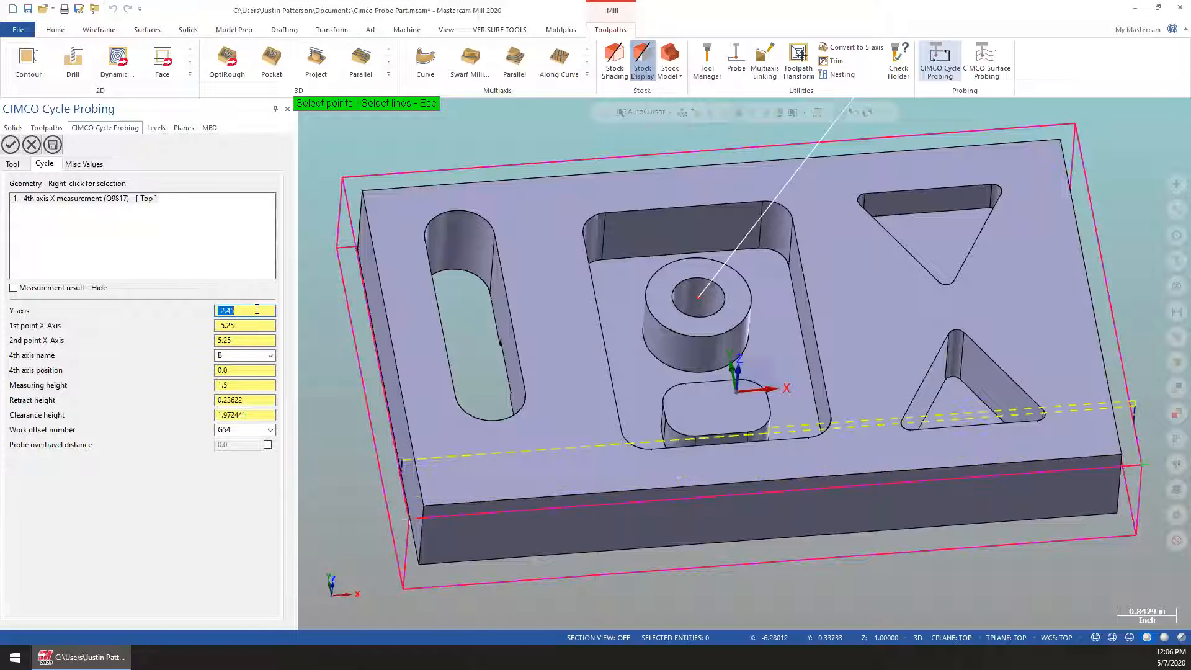
Step: Set the cycle's first point X-axis position to -4.45 and its second point X-axis position to 4.45
scroll(255, 327, "up", 8)
scroll(256, 341, "up", 1)
scroll(259, 356, "down", 1)
scroll(260, 343, "down", 11)
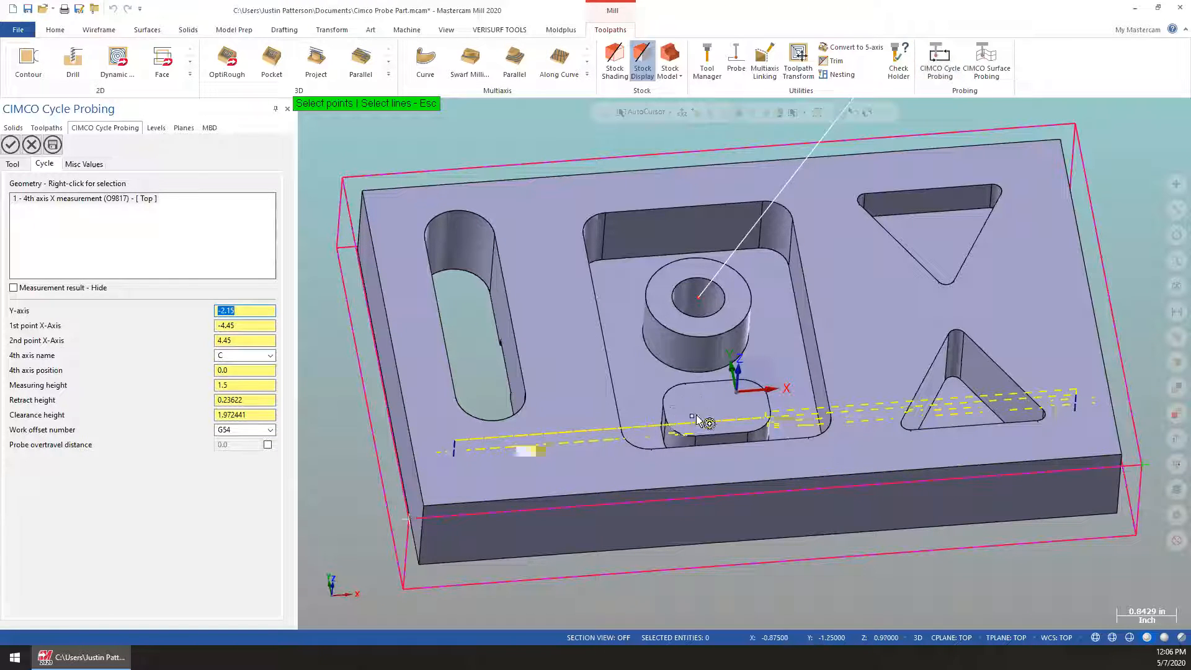
scroll(241, 339, "down", 1)
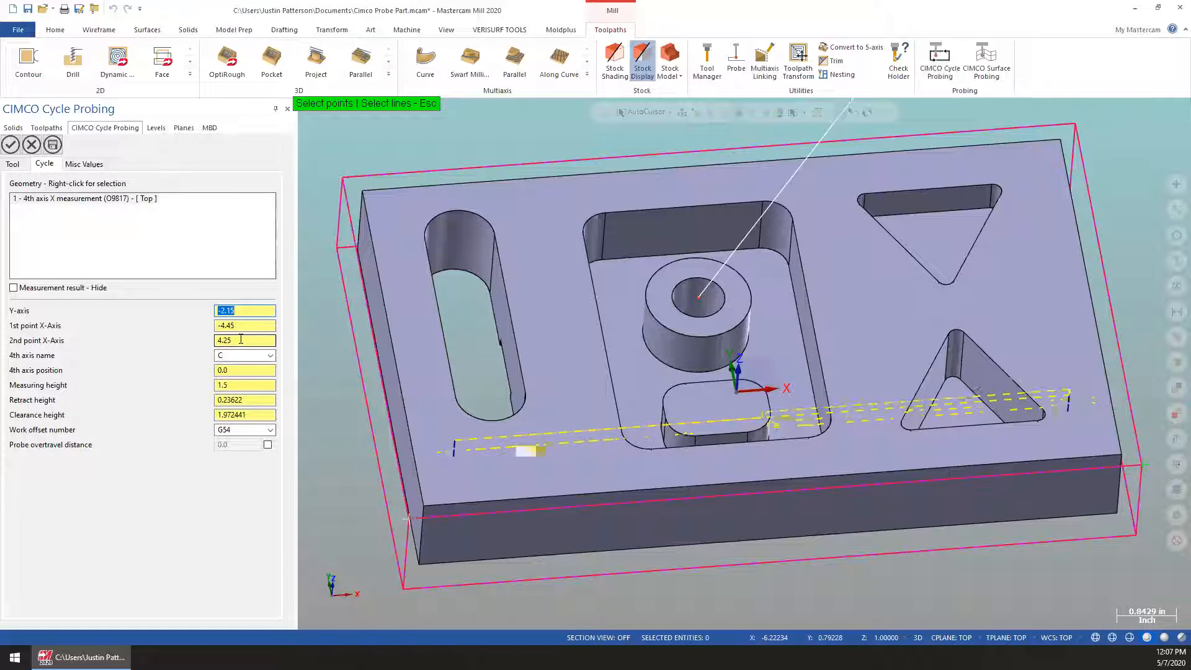
scroll(241, 340, "up", 1)
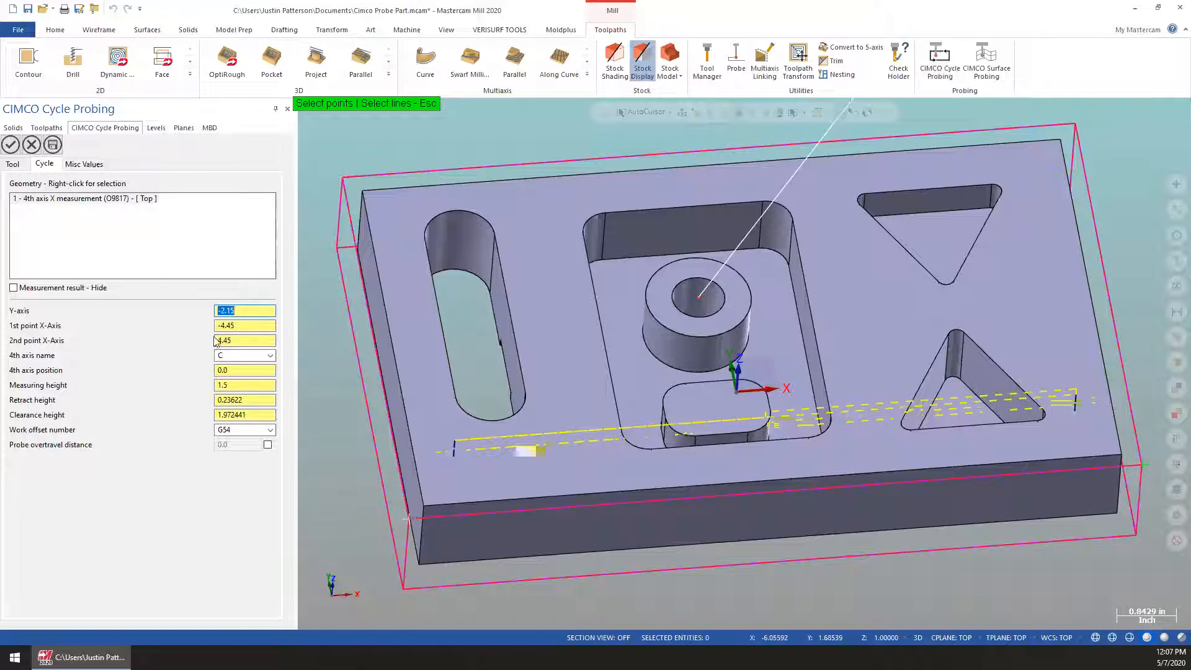
Step: Set the 4th axis name to B and the clearance height to 2.272441, and accept the 4th axis measurement cycle
left_click(270, 356)
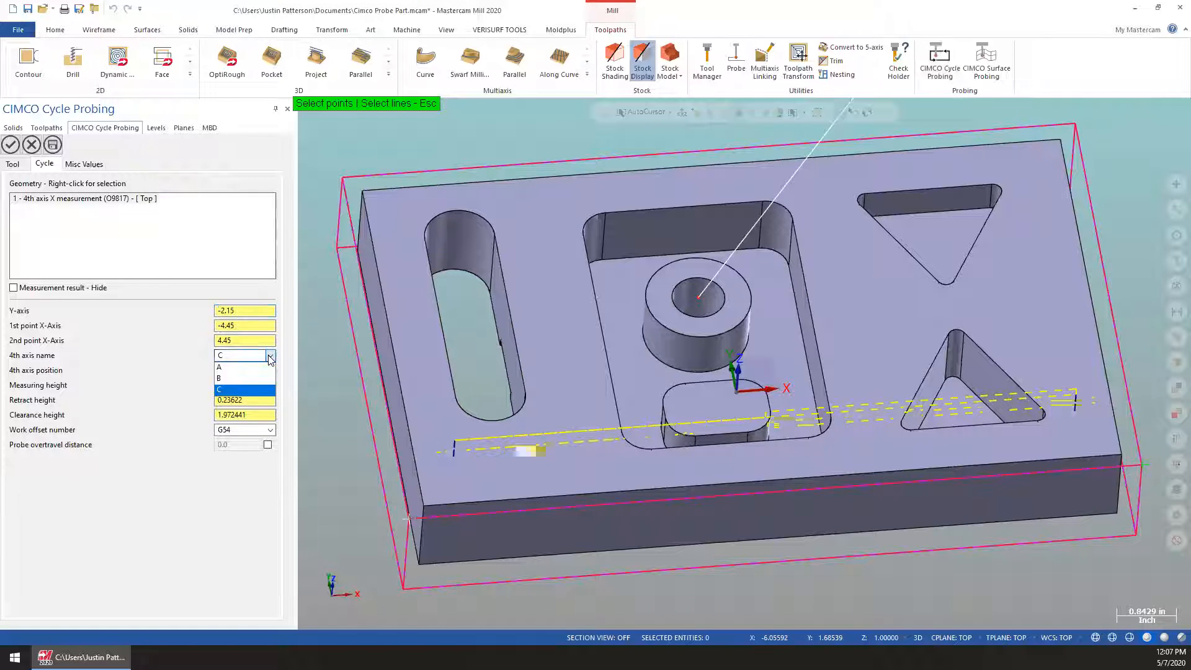
left_click(233, 379)
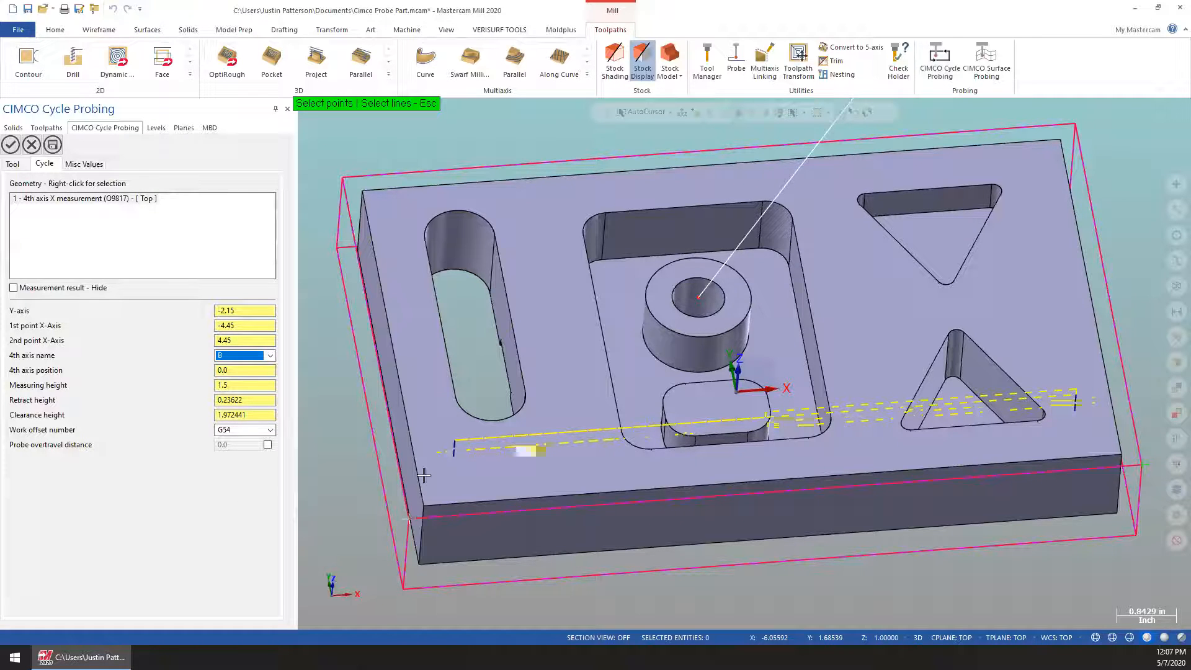
middle_click_drag(397, 446, 387, 420)
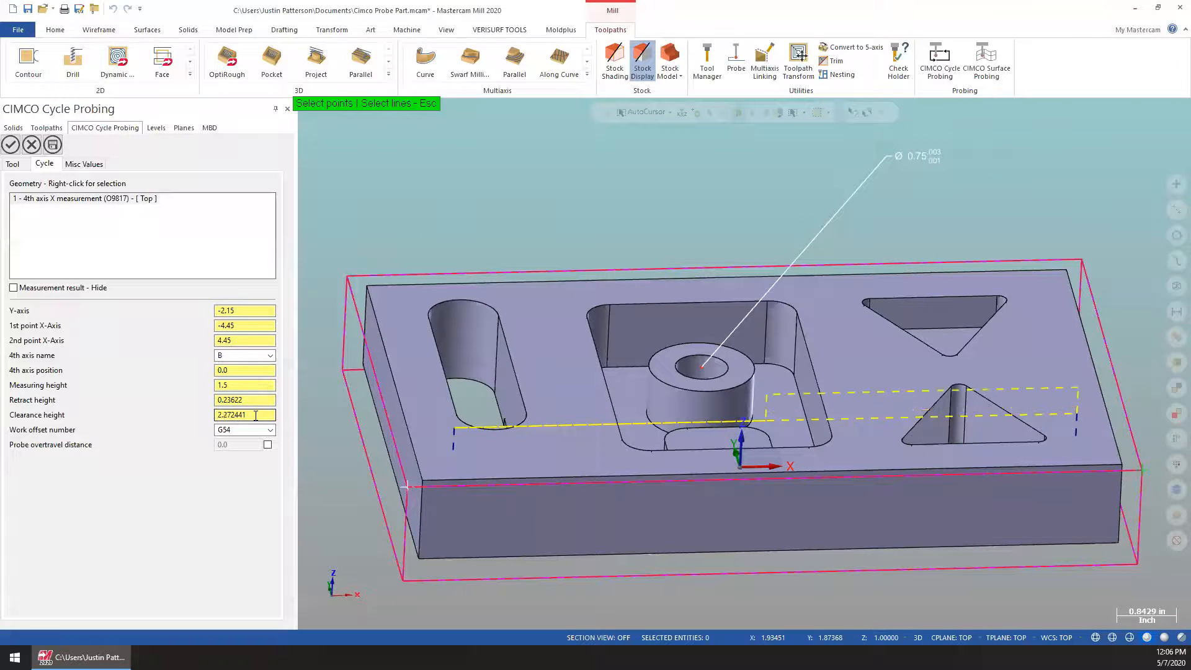
left_click(11, 145)
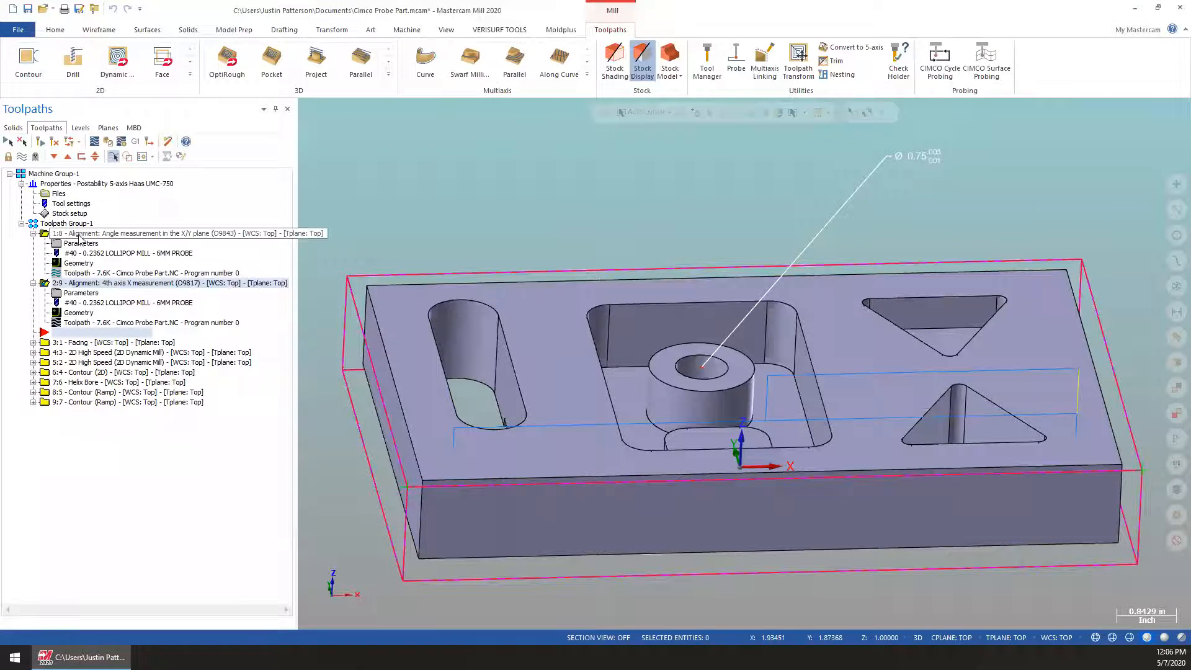
Step: Select the angle measurement and the 4th axis X measurement operations in turn to compare their probing paths
left_click(93, 234)
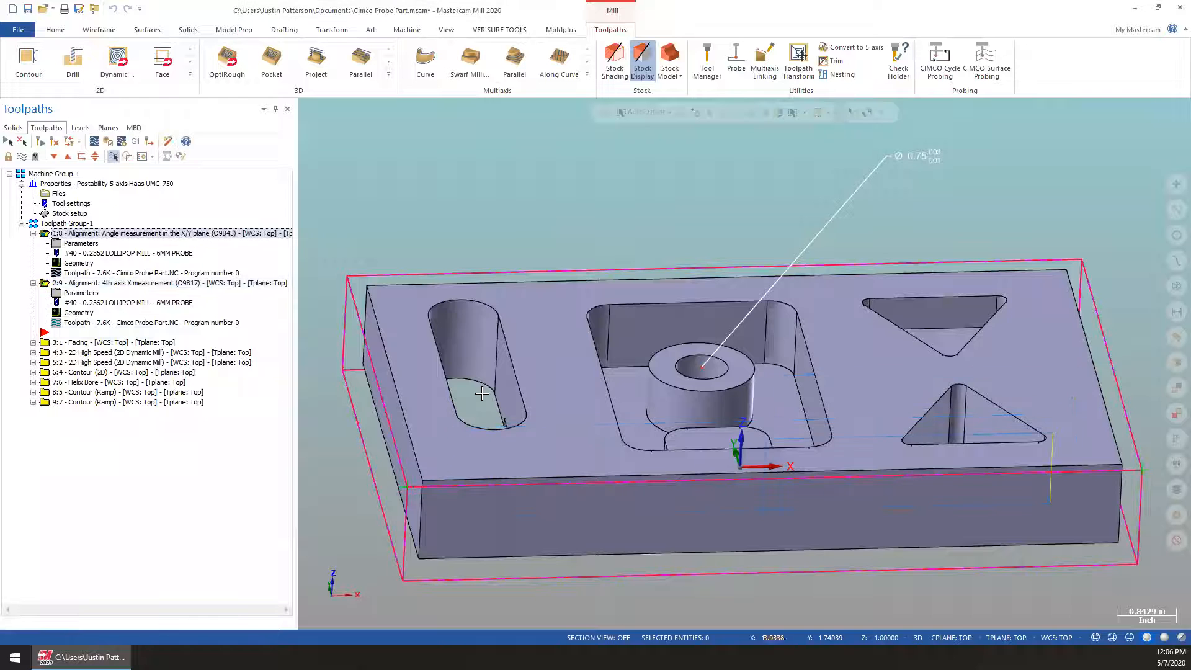
left_click(91, 284)
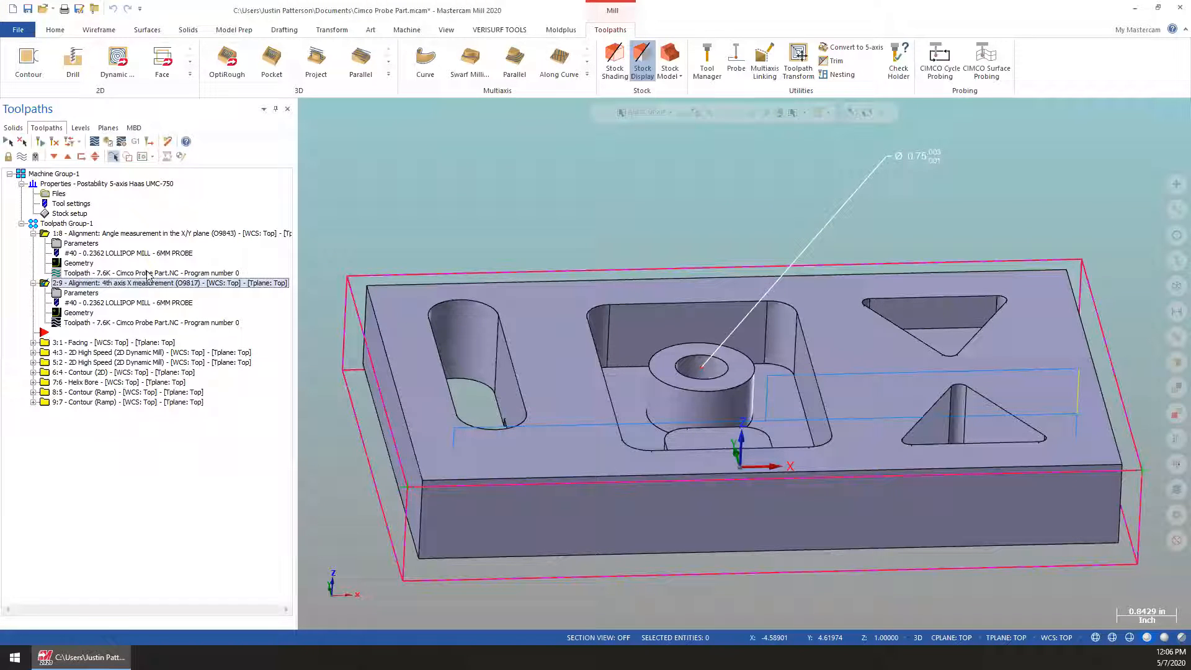
left_click(928, 80)
left_click(944, 58)
mouse_move(1020, 77)
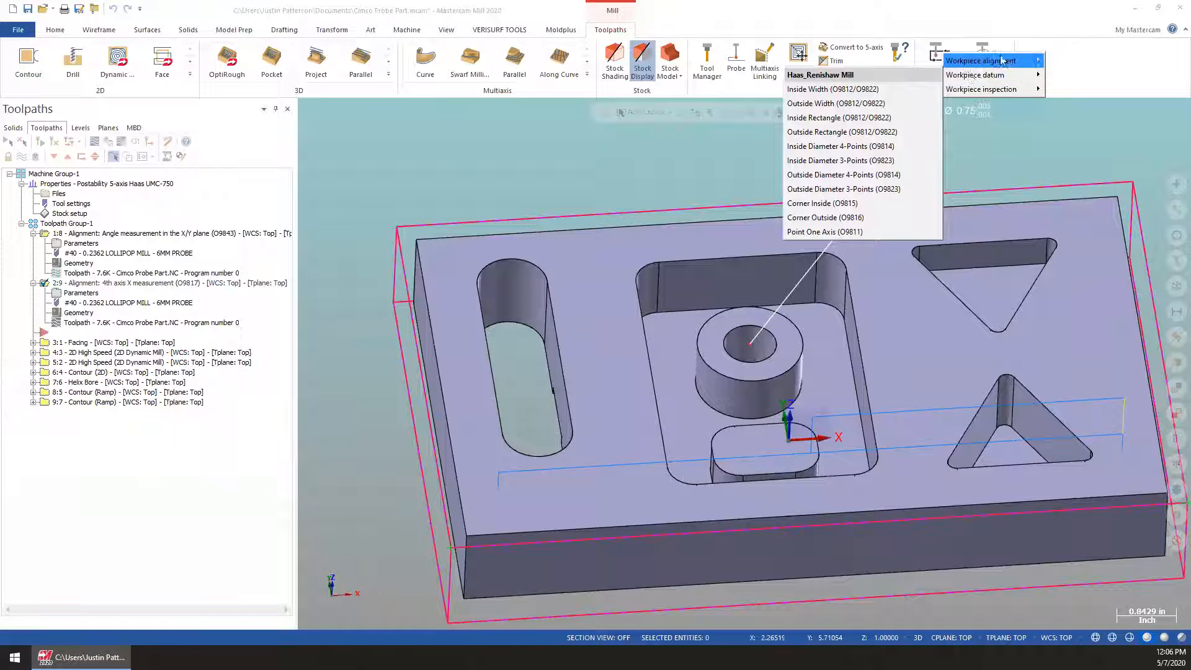
left_click(611, 178)
middle_click_drag(643, 217, 1048, 215)
middle_click_drag(909, 180, 899, 212)
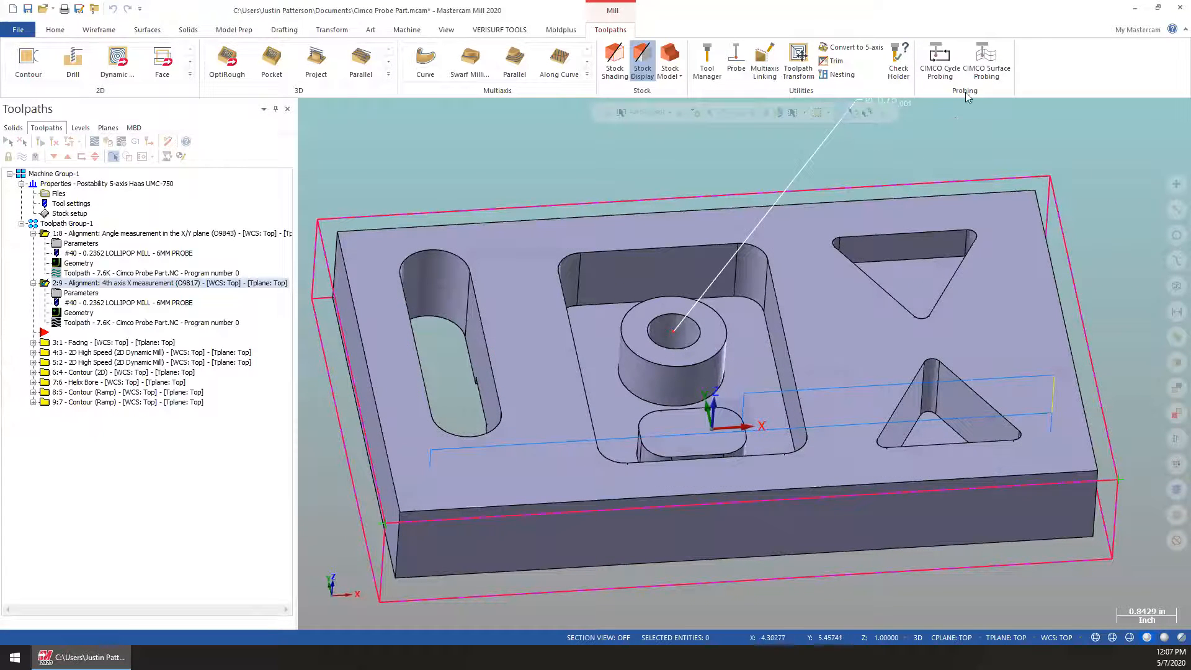
left_click(938, 70)
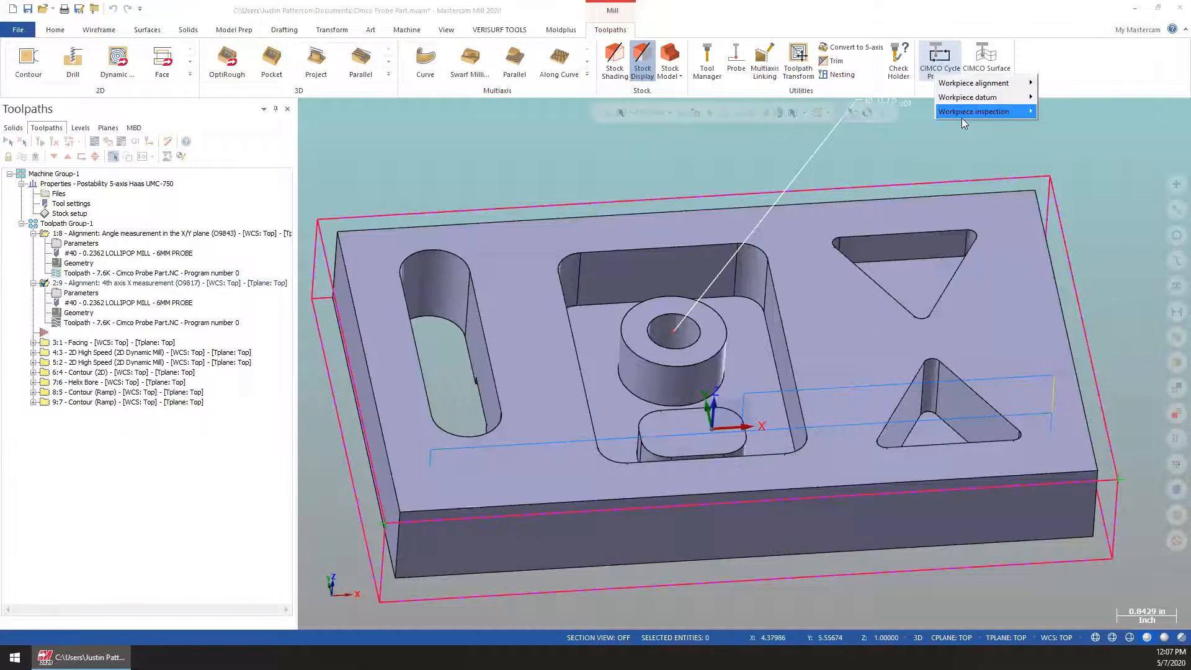
left_click(1115, 138)
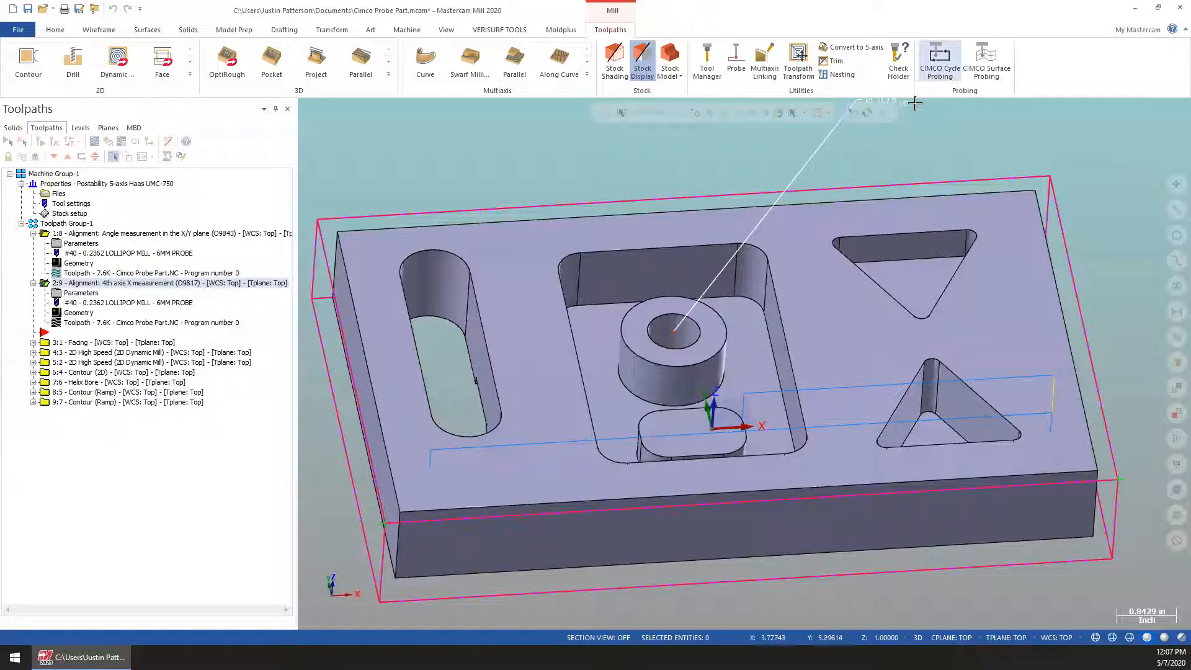
Step: Start a Point One Axis (O9811) workpiece datum cycle and pick the back corner of the stock top on the +X side as its point
left_click(939, 68)
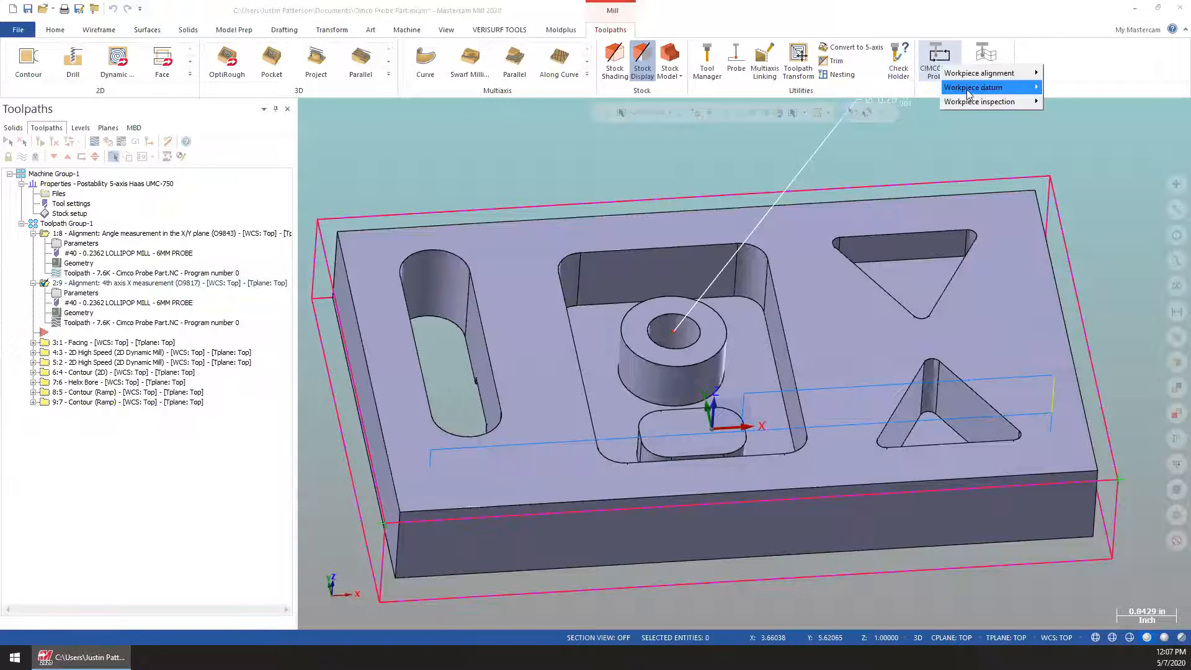
mouse_move(969, 92)
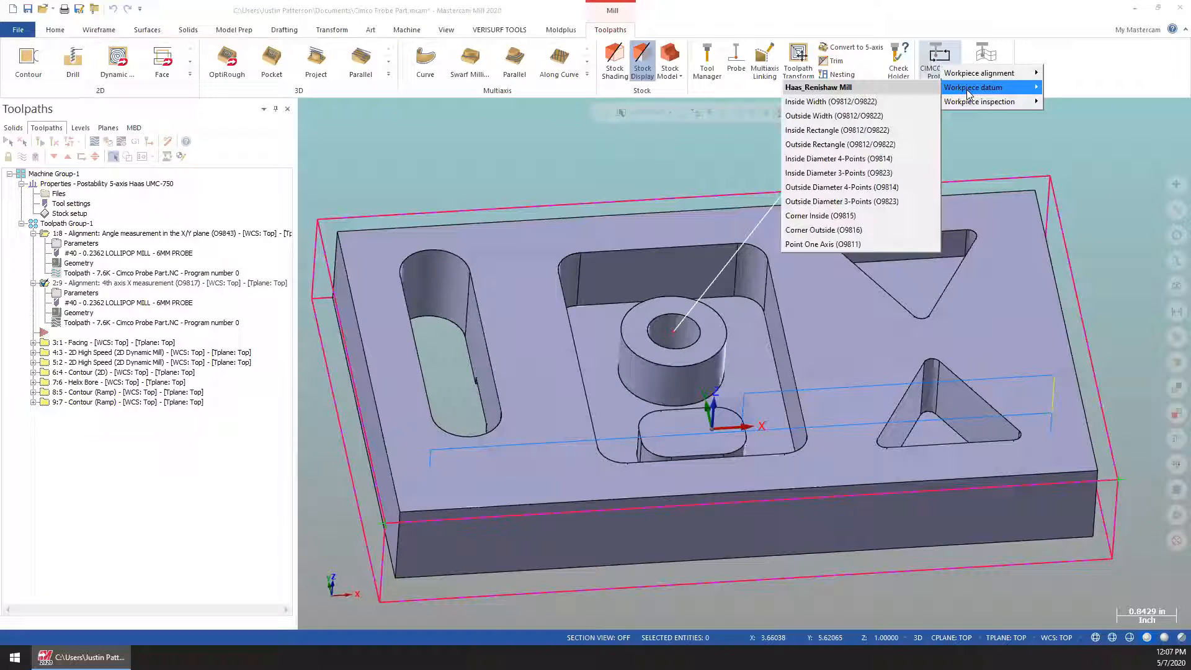
left_click(853, 245)
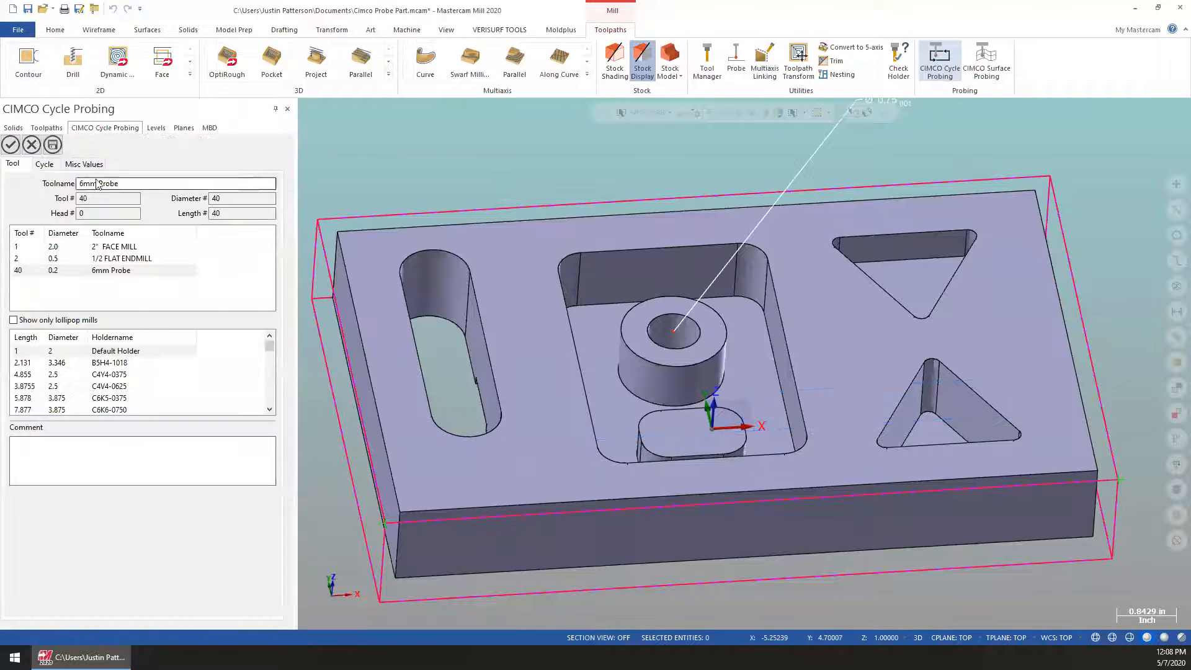
left_click(44, 163)
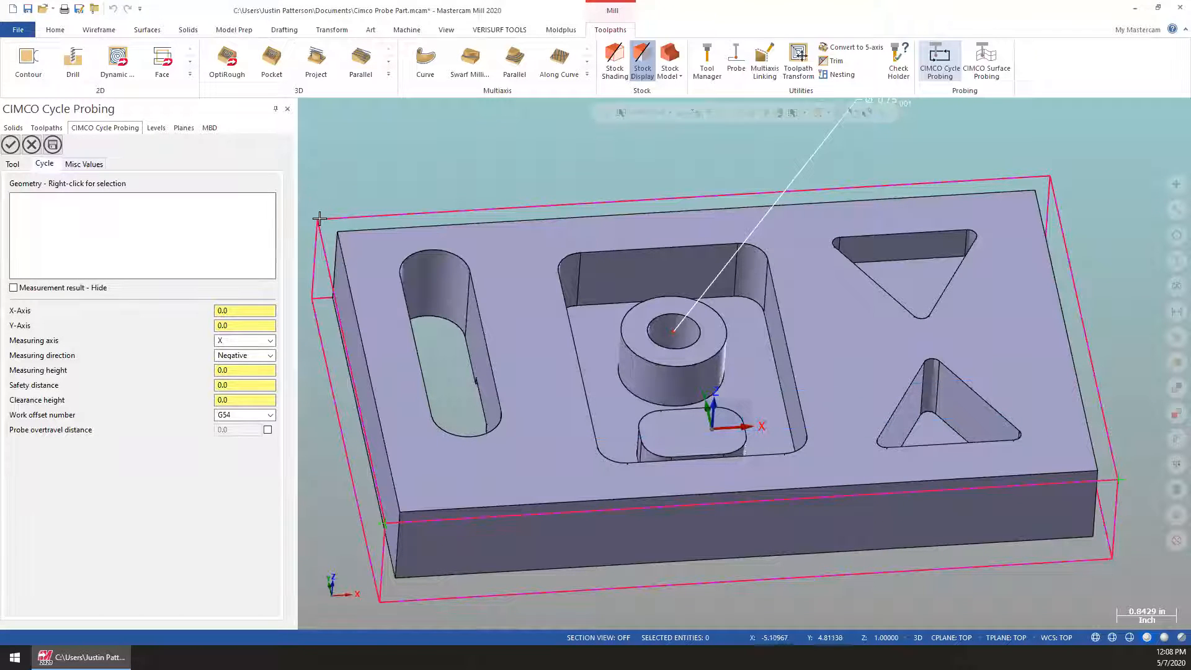
right_click(134, 232)
left_click(156, 238)
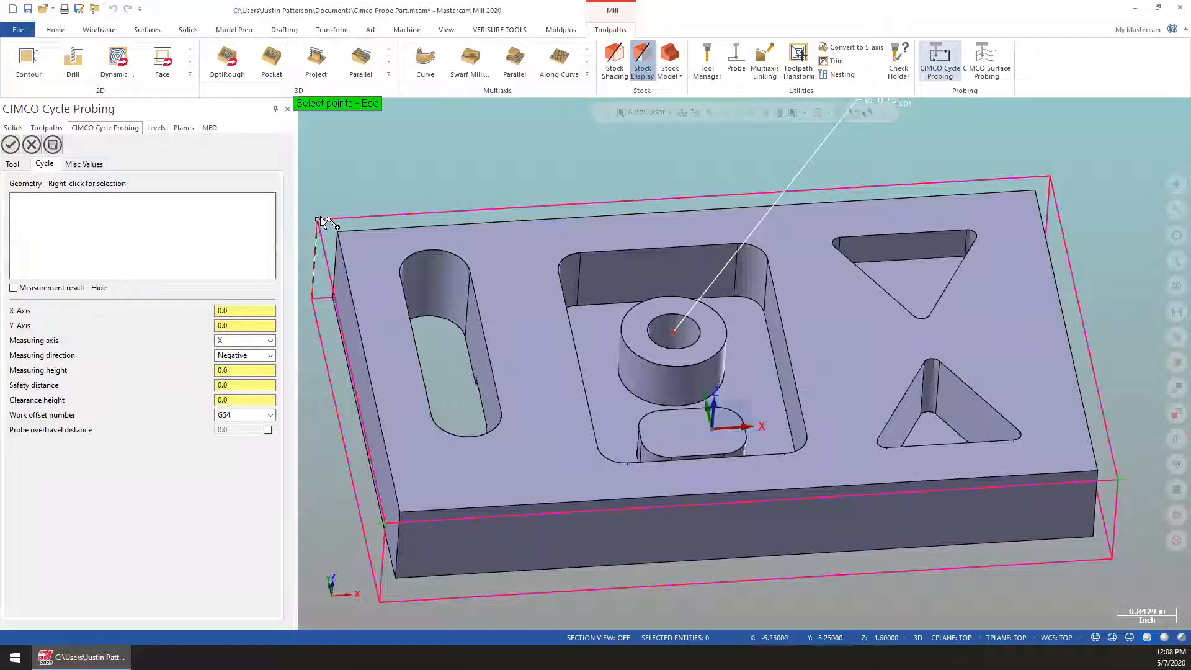
left_click(318, 220)
left_click(1116, 479)
middle_click_drag(741, 294, 736, 299)
middle_click_drag(728, 295, 1024, 229)
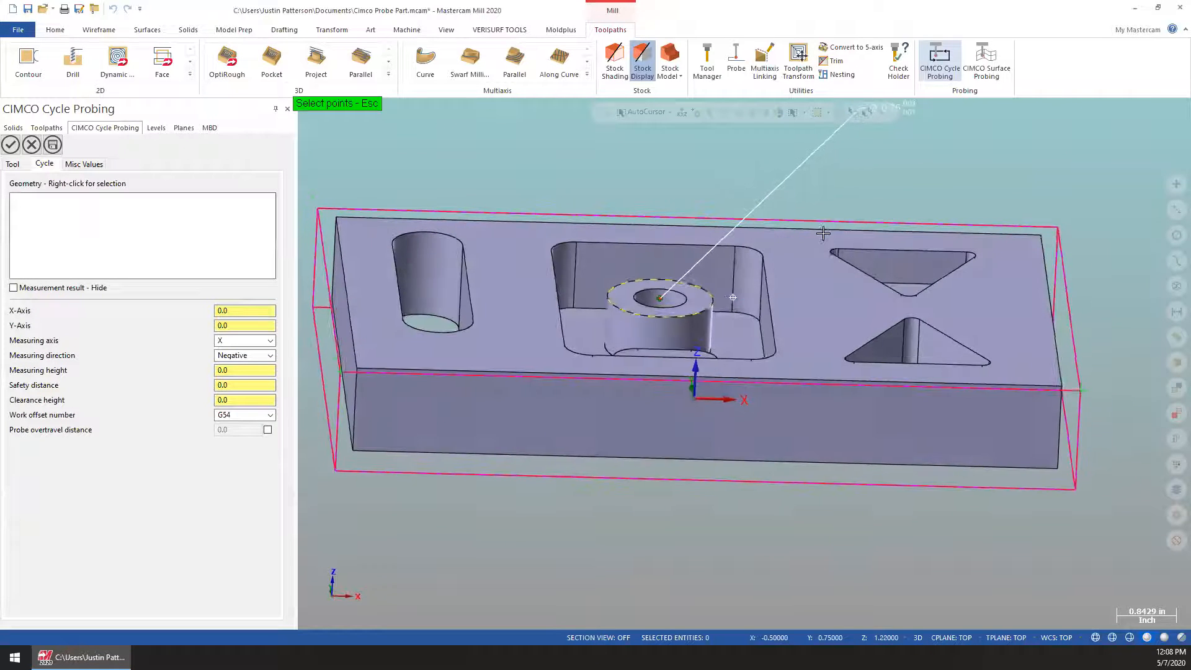
left_click(1058, 230)
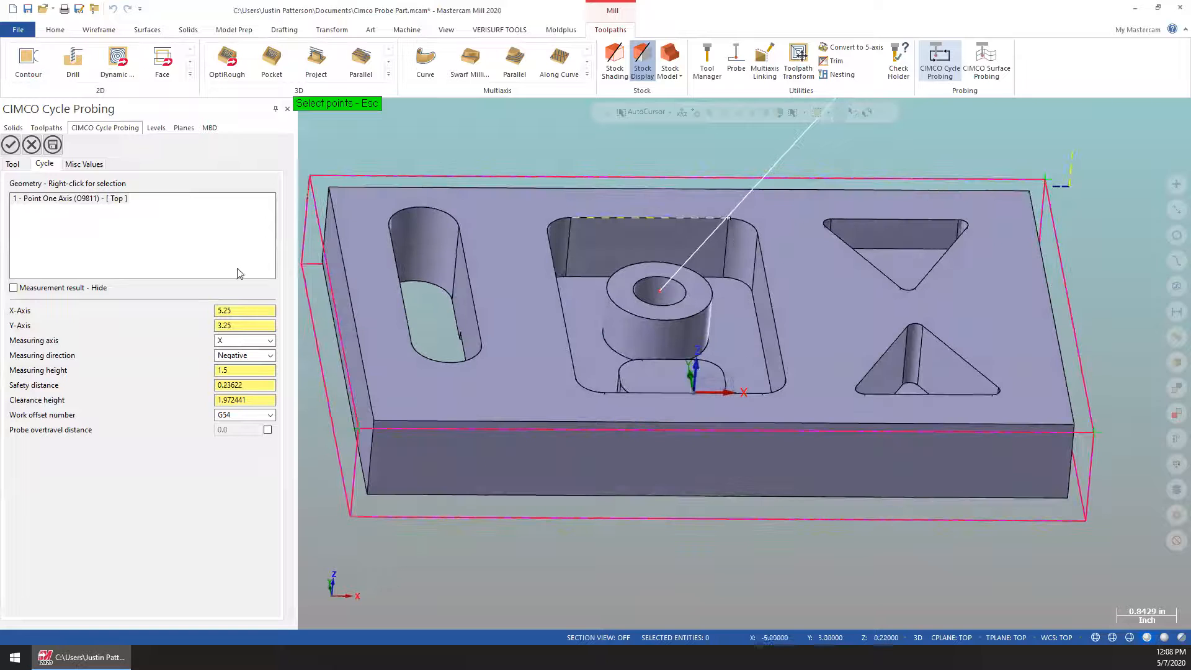
Step: Set both the X-Axis and Y-Axis positions of the single-point datum cycle to 0
left_click_drag(245, 310, 179, 304)
type("0")
key("Tab")
type("0")
key("Tab")
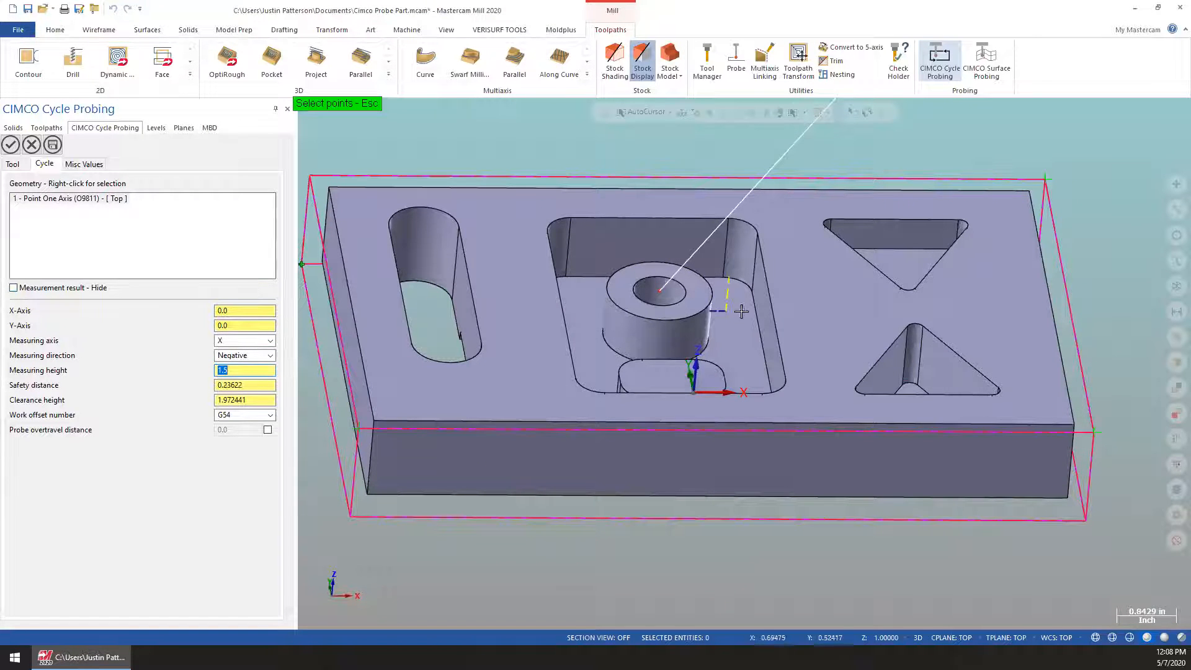
Step: Set the datum cycle's measuring axis to Z with a Negative measuring direction
scroll(775, 332, "up", 2)
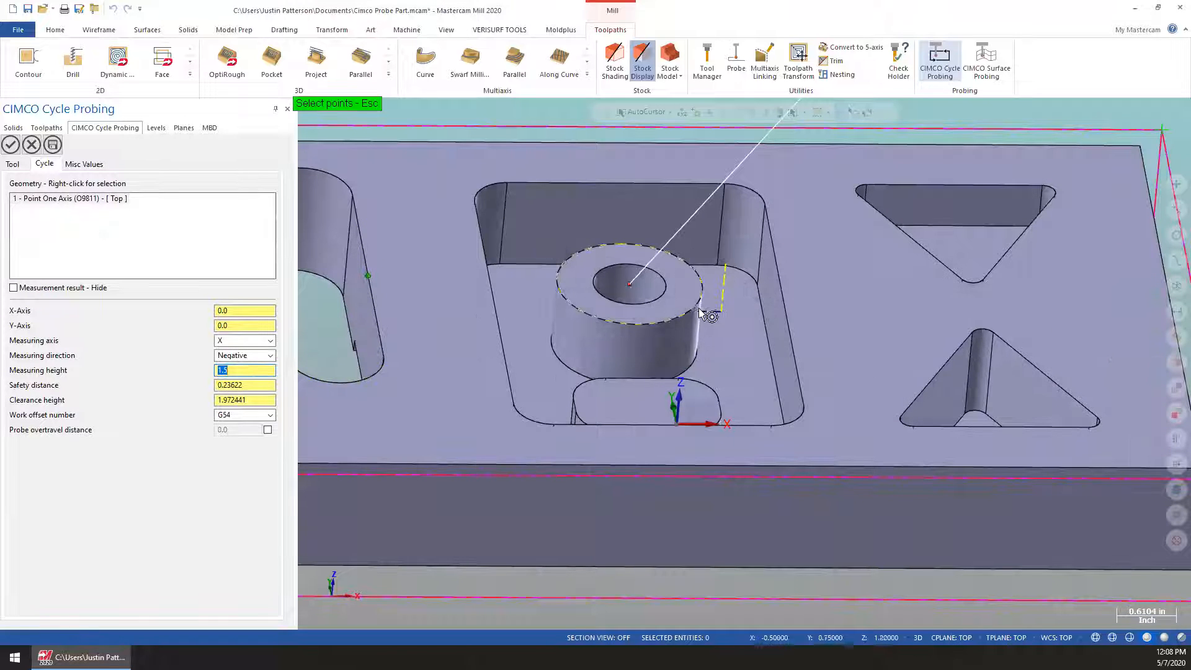
left_click(234, 341)
left_click(233, 375)
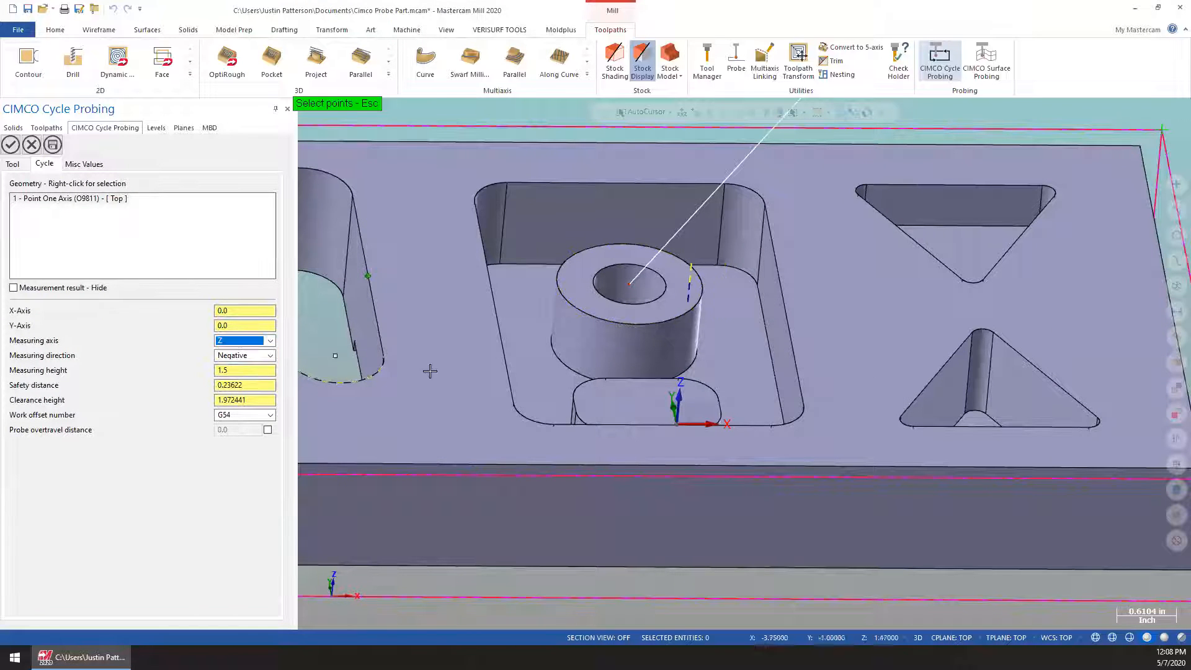
left_click(245, 355)
left_click(235, 375)
left_click(245, 355)
left_click(236, 367)
middle_click_drag(732, 304, 810, 303)
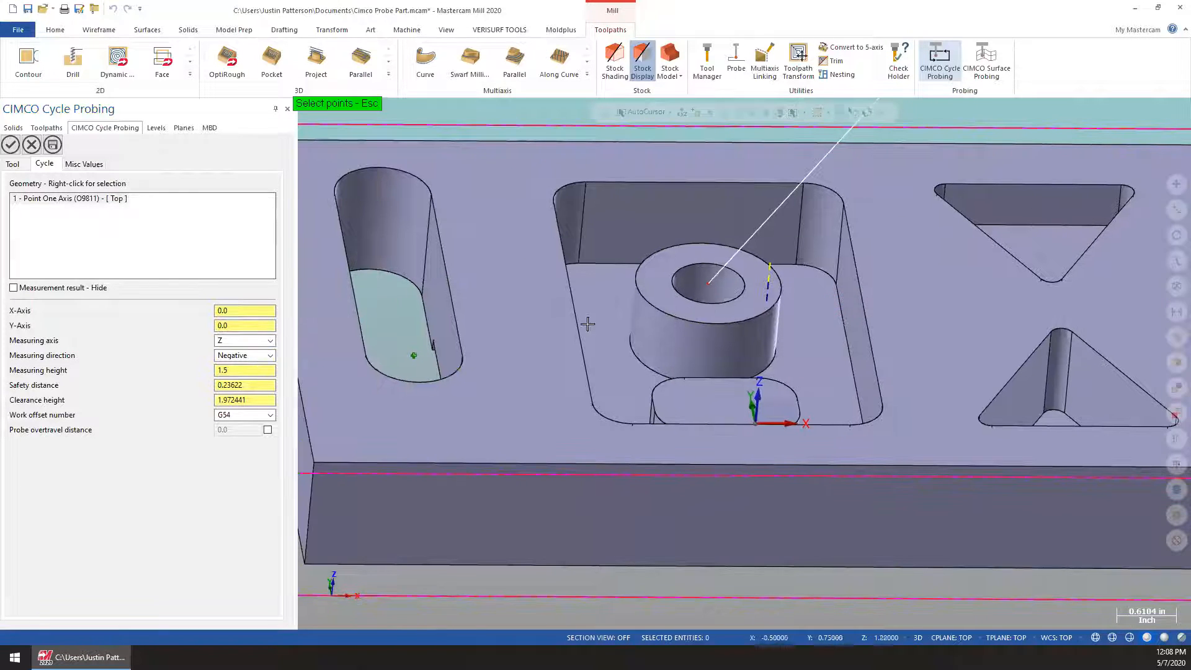
Step: Raise the datum cycle's clearance height to 2.272441 and accept the cycle with G54 as the work offset number
left_click(247, 387)
double_click(249, 400)
left_click(241, 414)
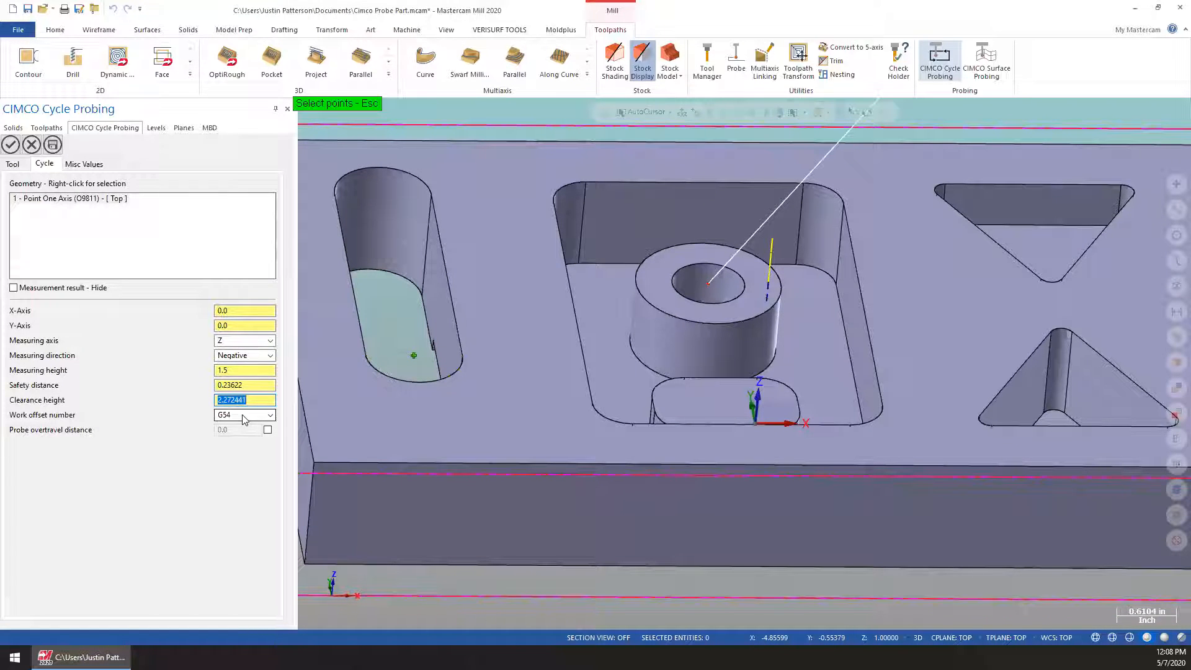
left_click(144, 365)
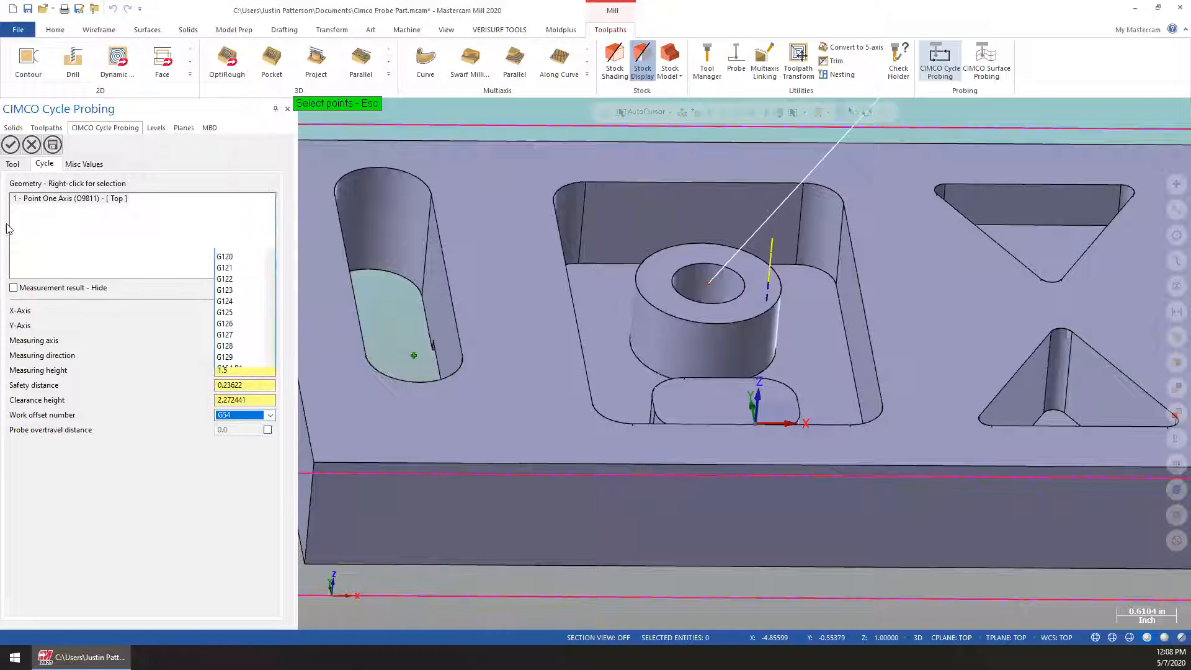
left_click(11, 145)
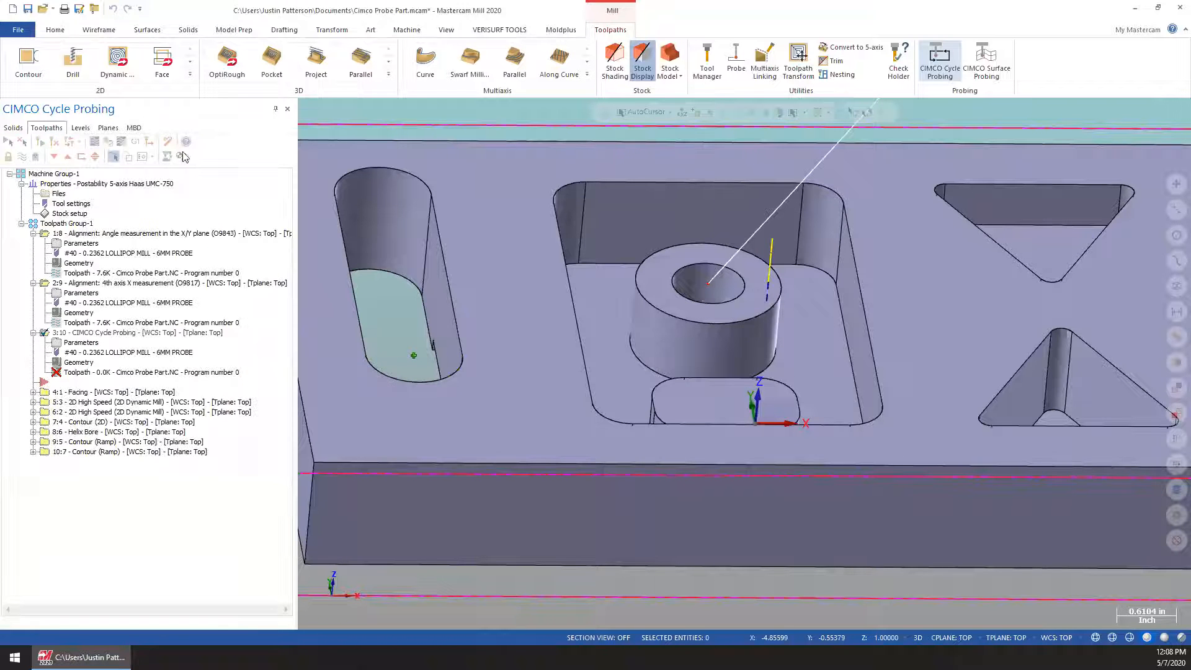
left_click(945, 54)
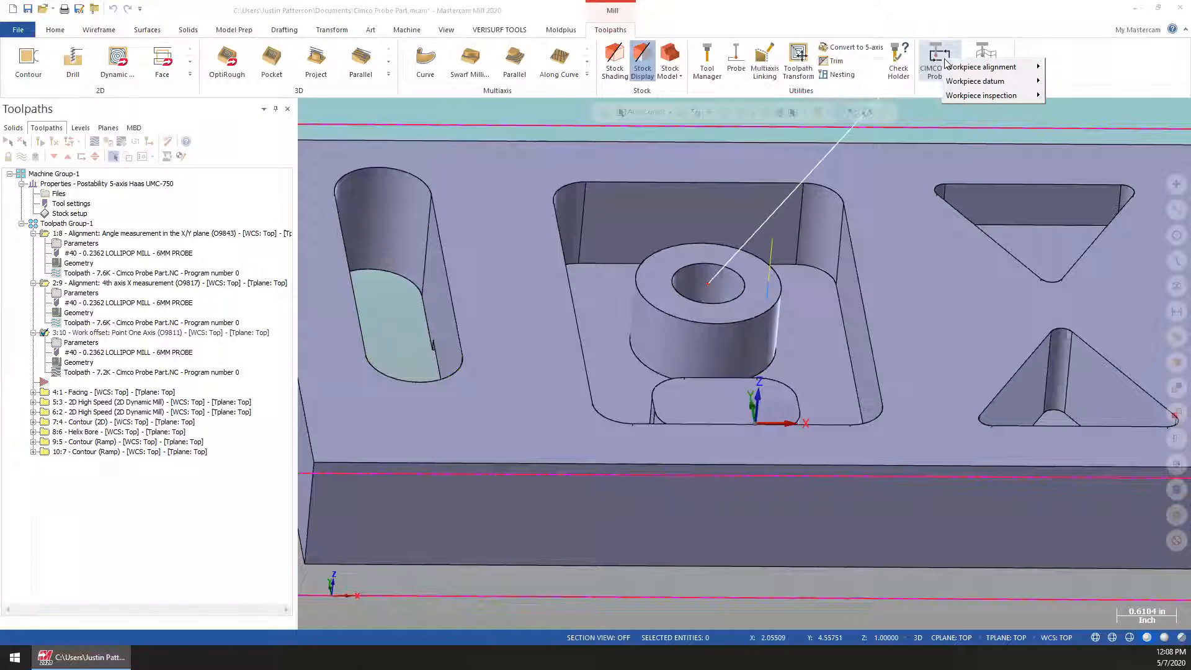
mouse_move(955, 87)
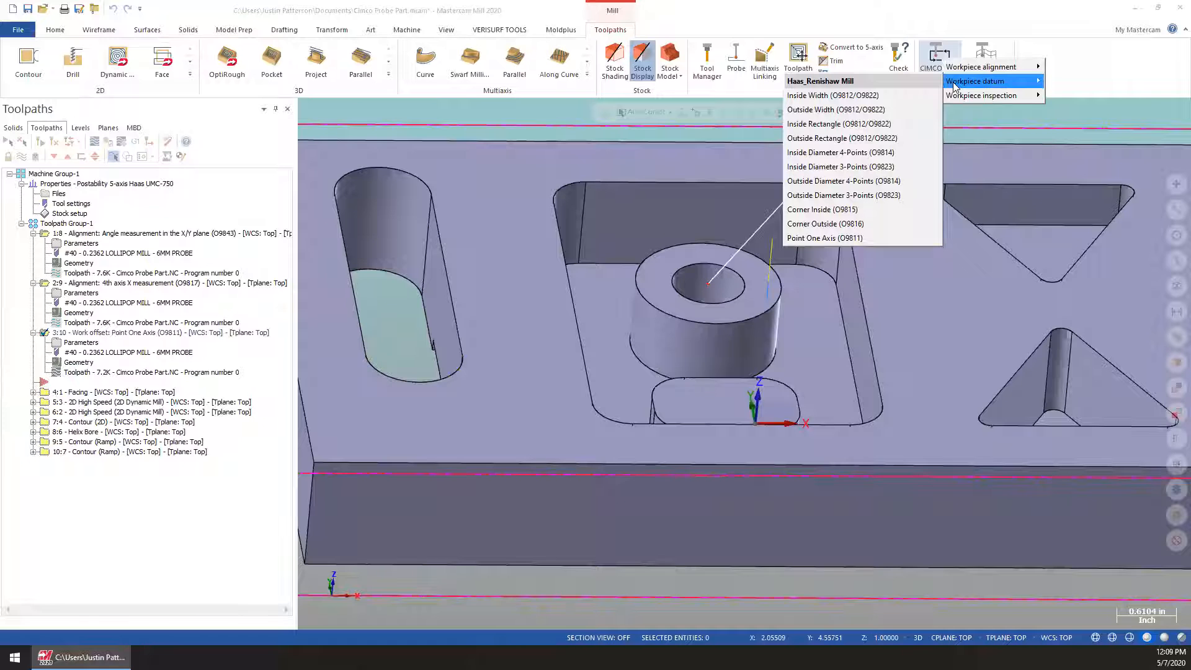
left_click(824, 238)
scroll(518, 155, "down", 4)
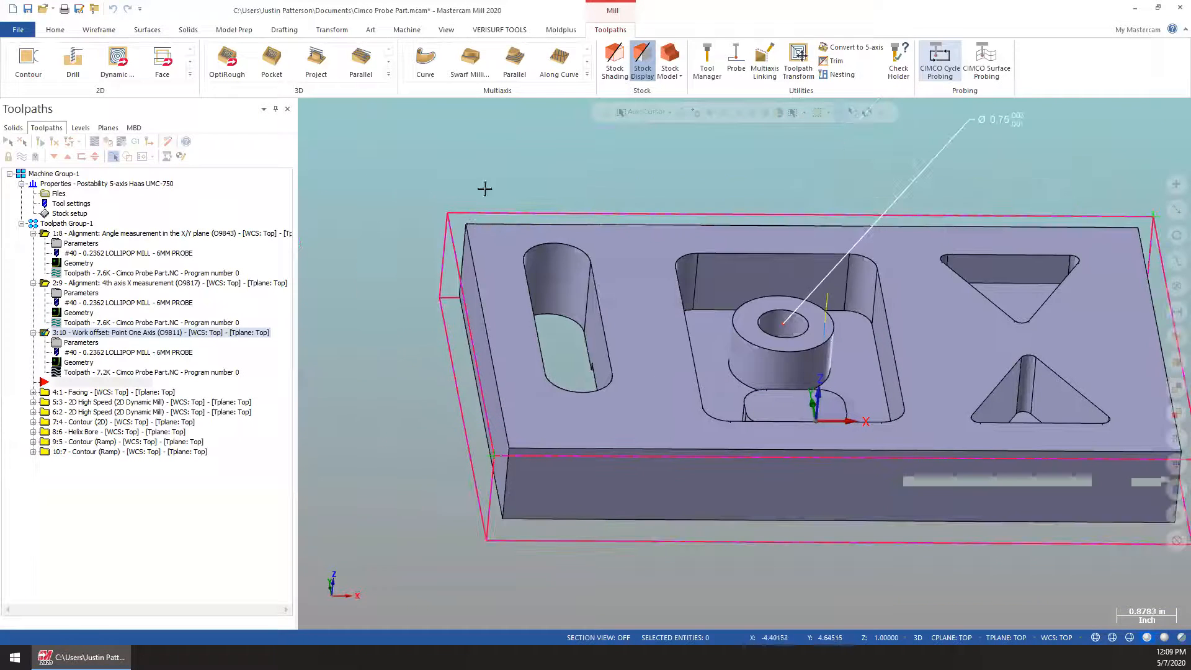
Step: Start an Outside Rectangle (O9812/O9822) workpiece datum cycle and take its geometry from the stock
left_click(939, 60)
mouse_move(963, 93)
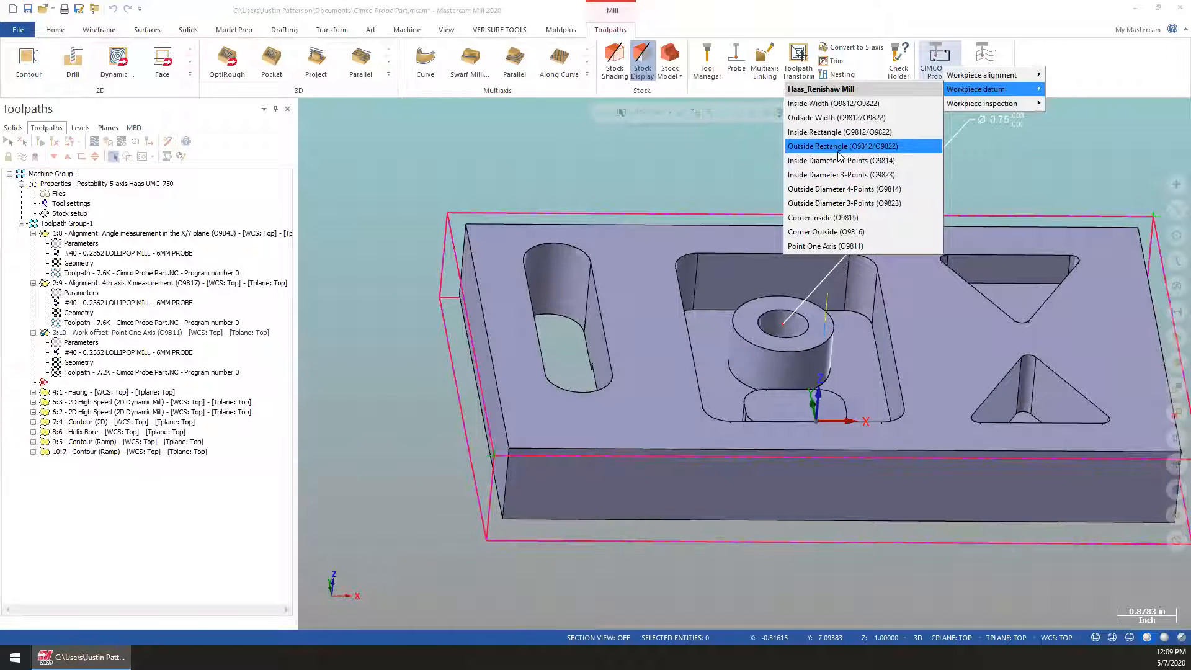
left_click(841, 146)
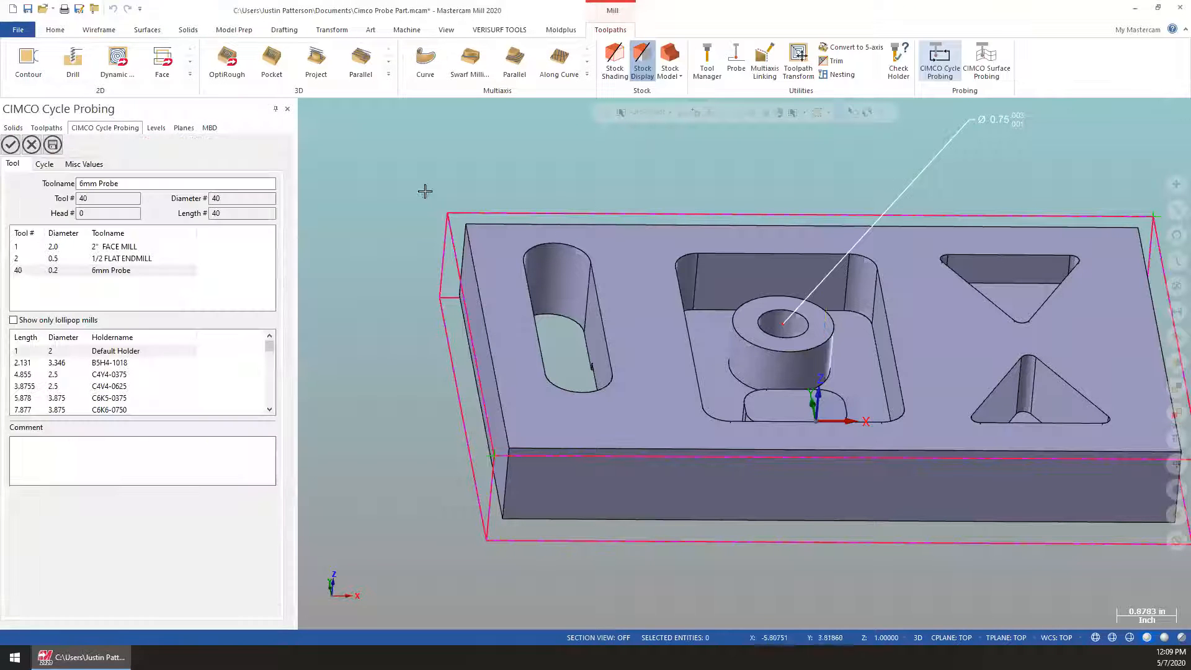
left_click(44, 163)
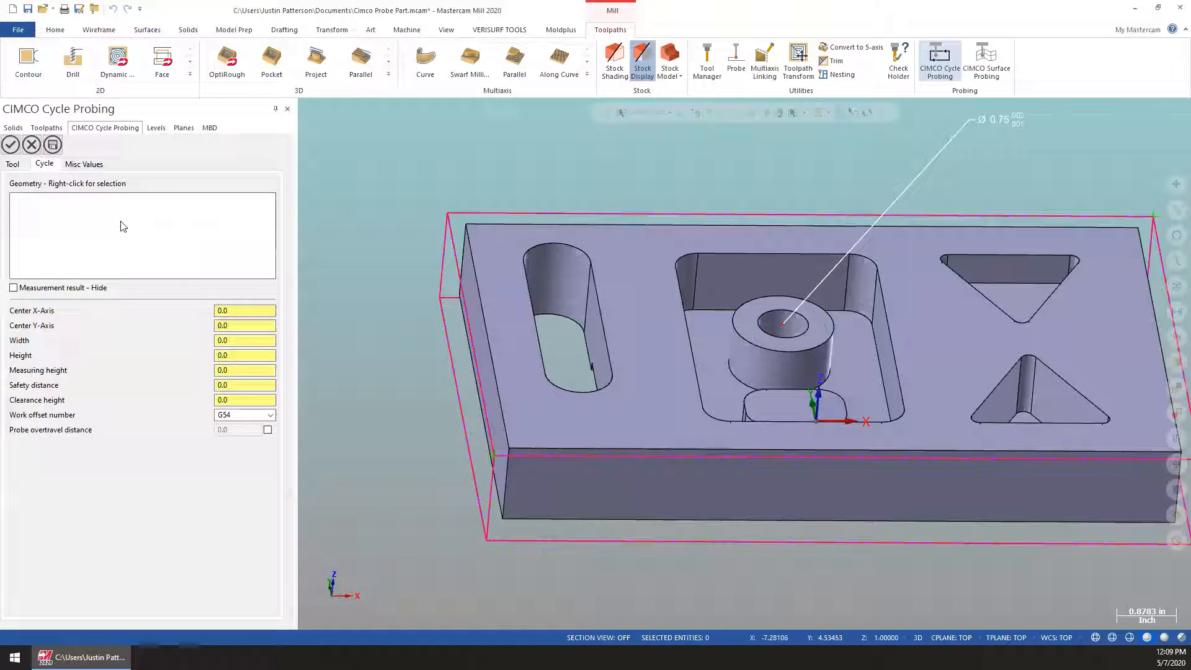
right_click(54, 215)
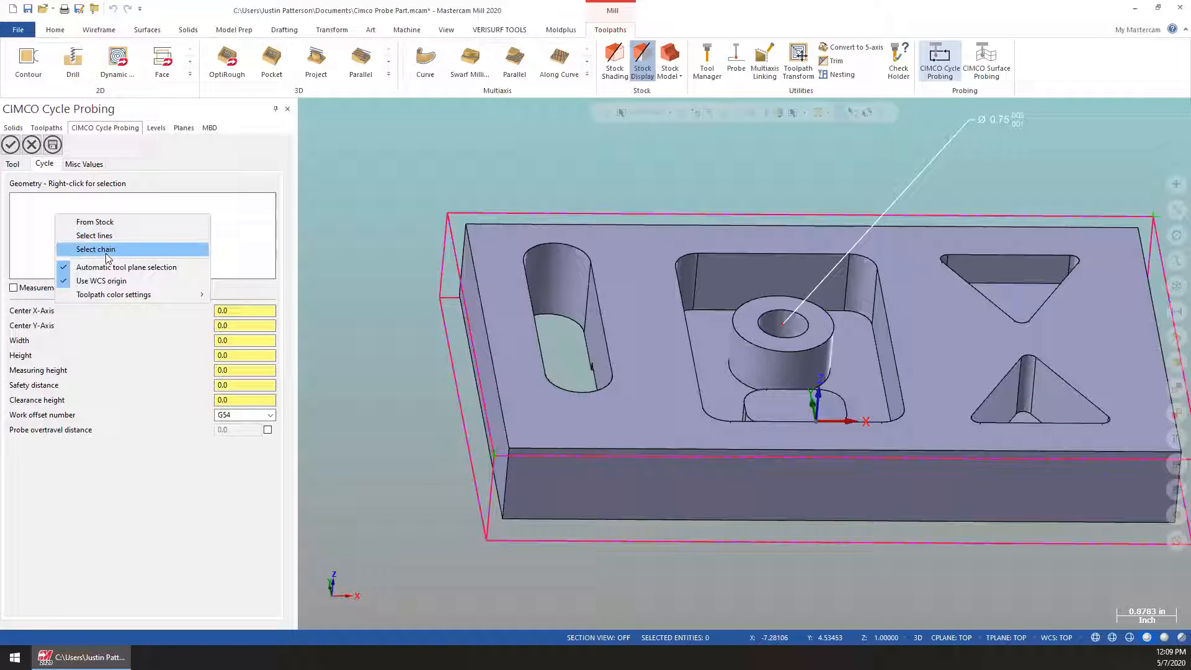
left_click(100, 222)
Step: Raise the outside rectangle cycle's measuring height to 1.16378 so the probe touches the sides of the stock
middle_click_drag(632, 173, 720, 211)
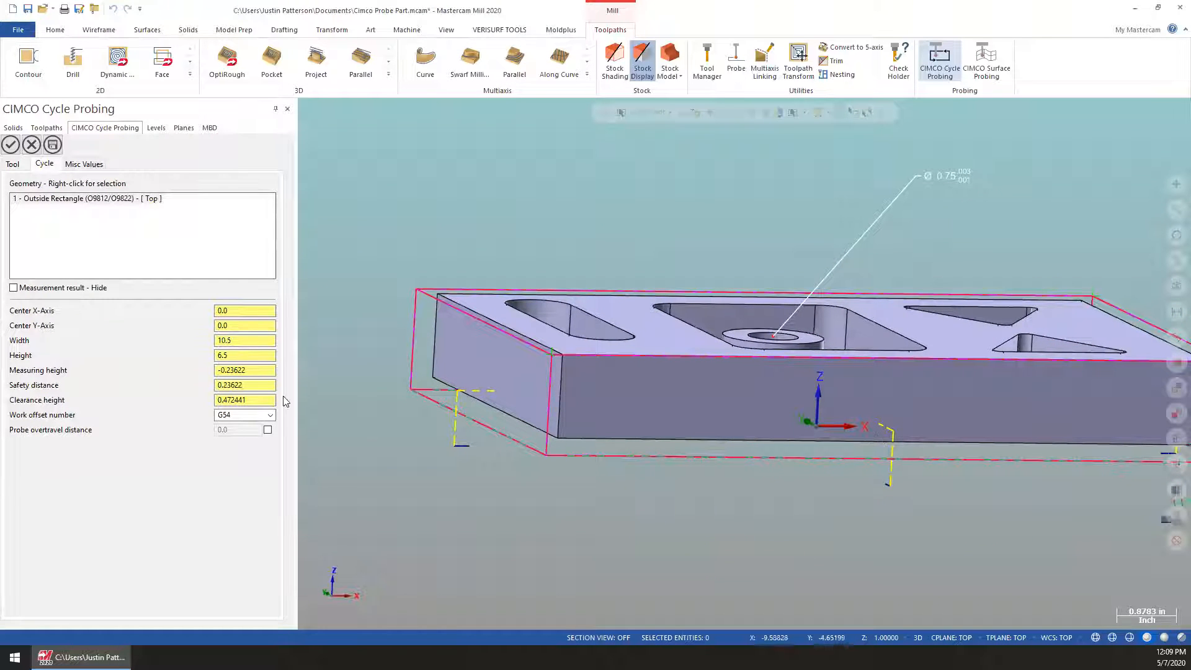
middle_click_drag(536, 293, 473, 390)
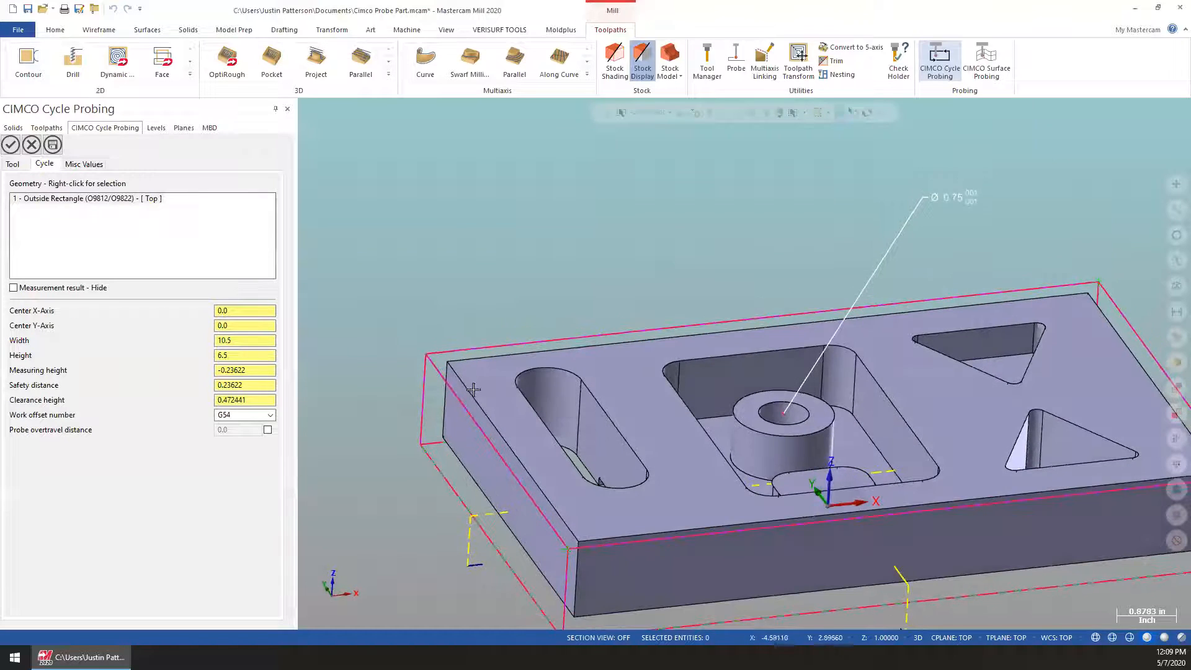
middle_click_drag(407, 226, 408, 145, "shift")
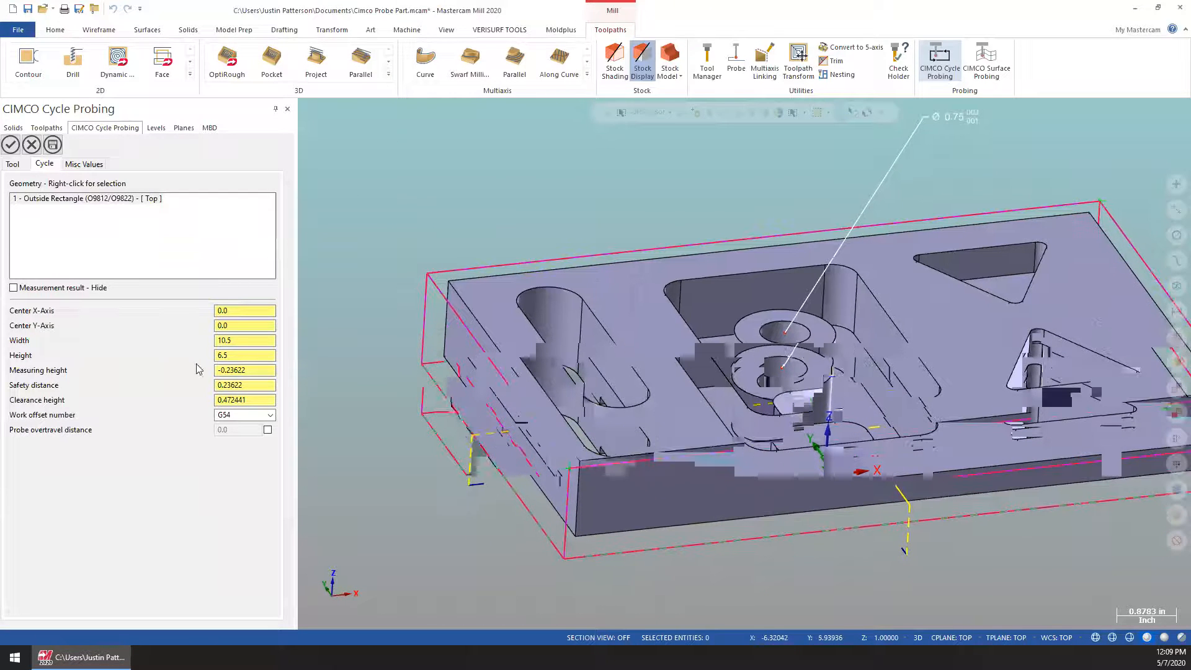
left_click(258, 370)
scroll(258, 372, "up", 2)
scroll(258, 372, "up", 12)
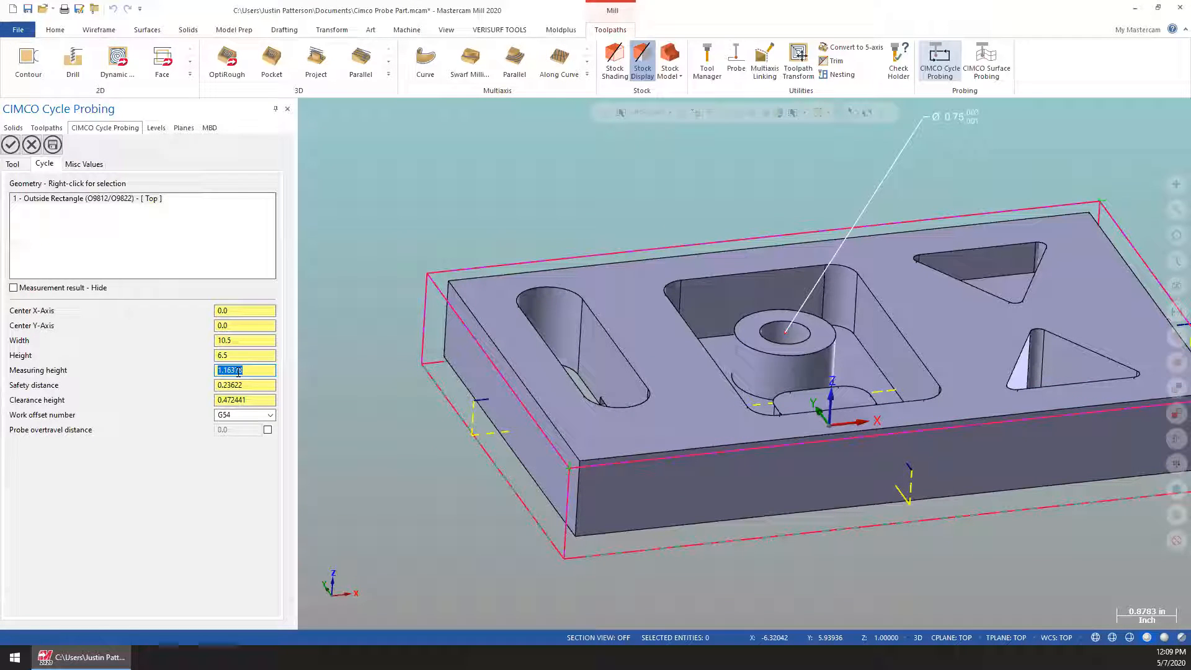
right_click(261, 369)
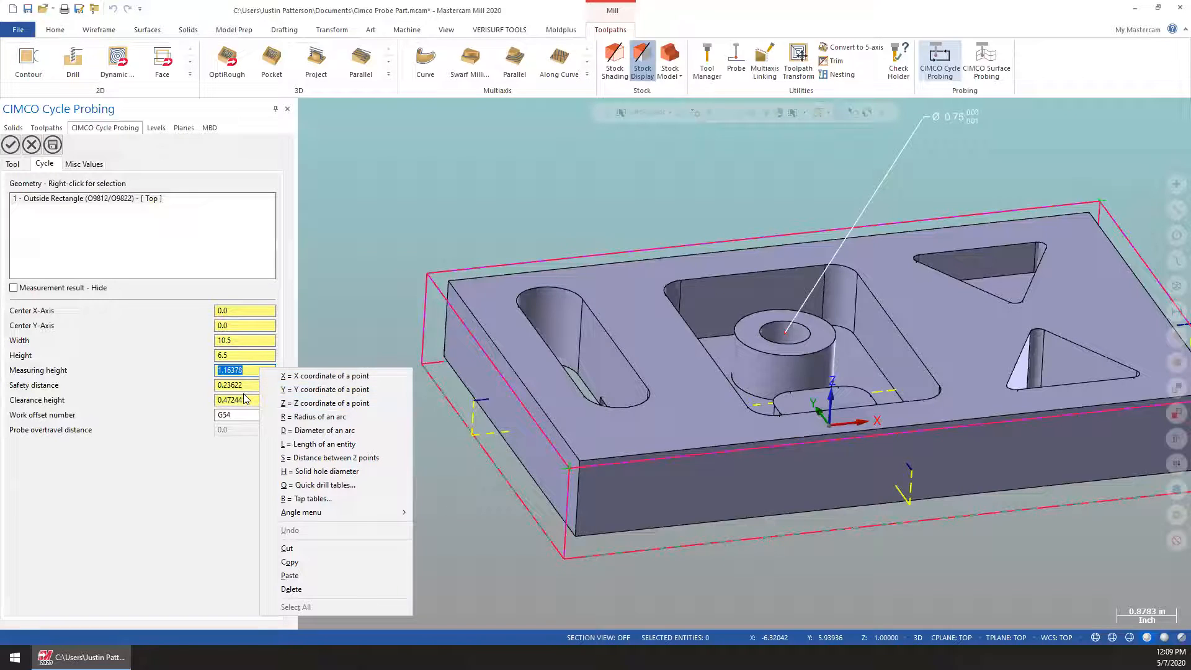
Step: Set the outside rectangle cycle's safety distance to 0.43622 and clearance height to 1.972441, and accept the cycle
left_click(250, 388)
left_click(249, 386)
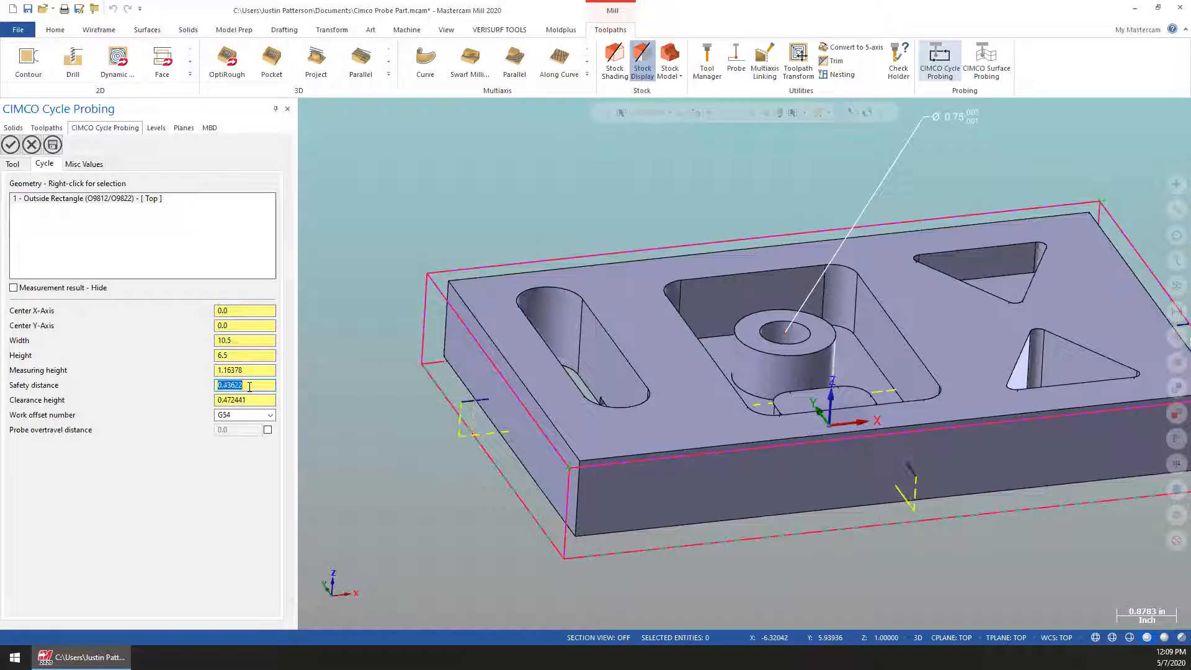
scroll(250, 400, "up", 15)
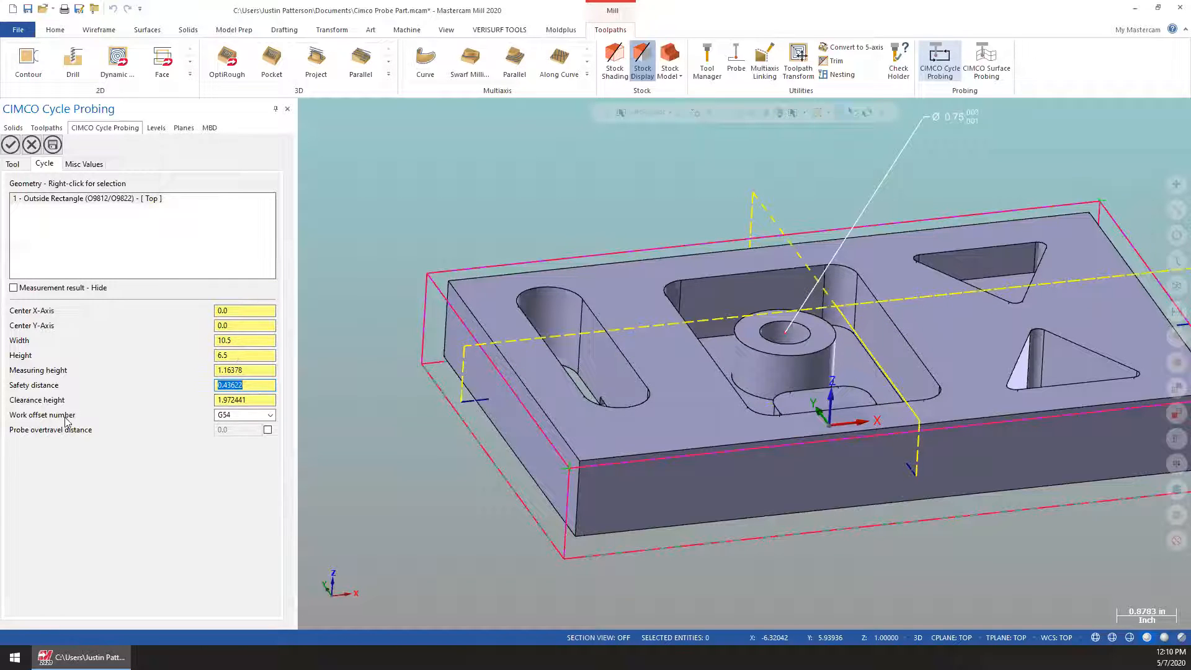
left_click(9, 147)
Step: Collapse the four probing operations in the toolpath group to their headings
middle_click_drag(551, 185, 599, 199)
left_click(33, 234)
left_click(32, 243)
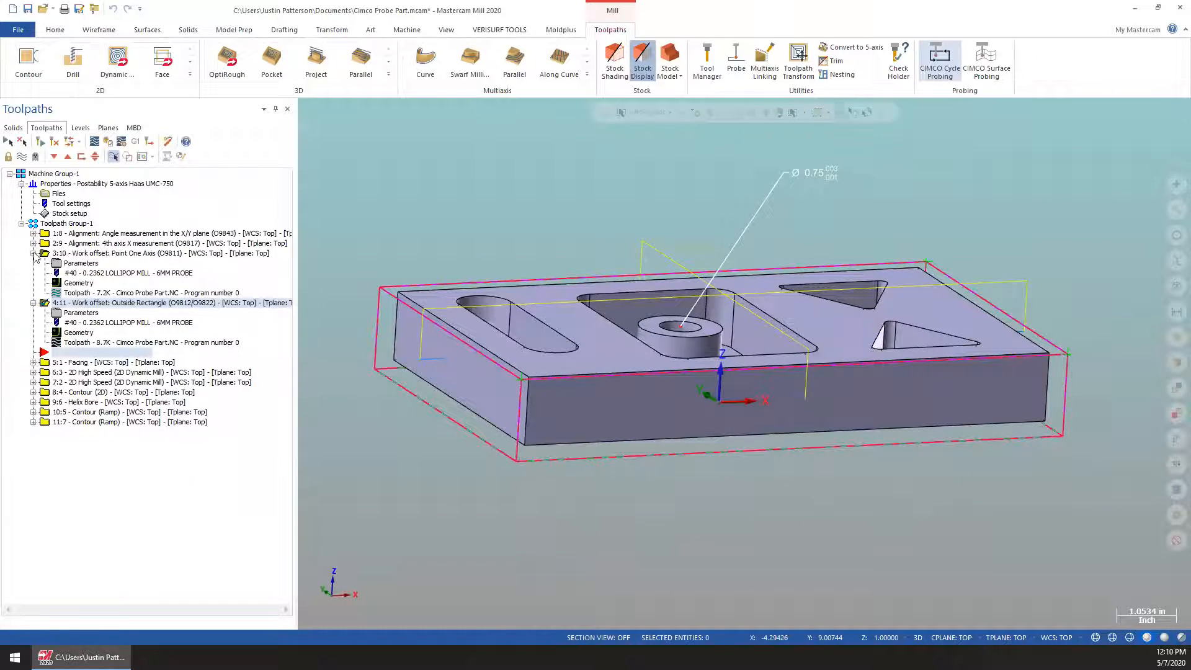
left_click(33, 253)
left_click(33, 263)
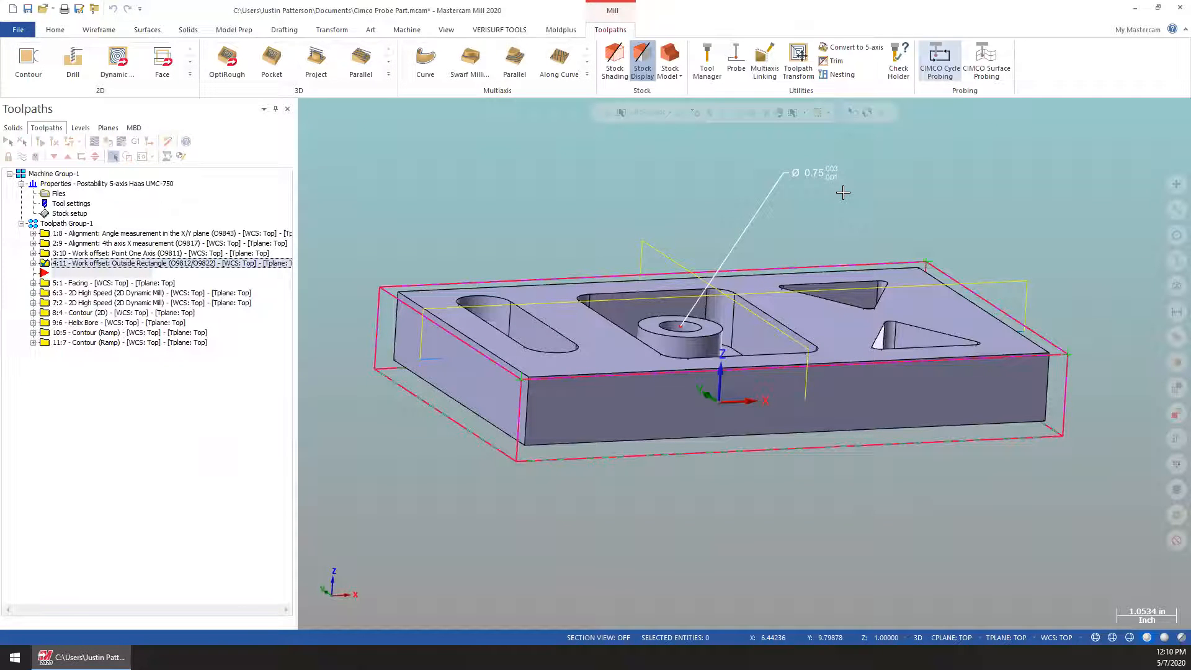
Step: Move the insert position for new operations directly below the Helix Bore toolpath and select that toolpath
middle_click_drag(537, 175, 519, 220)
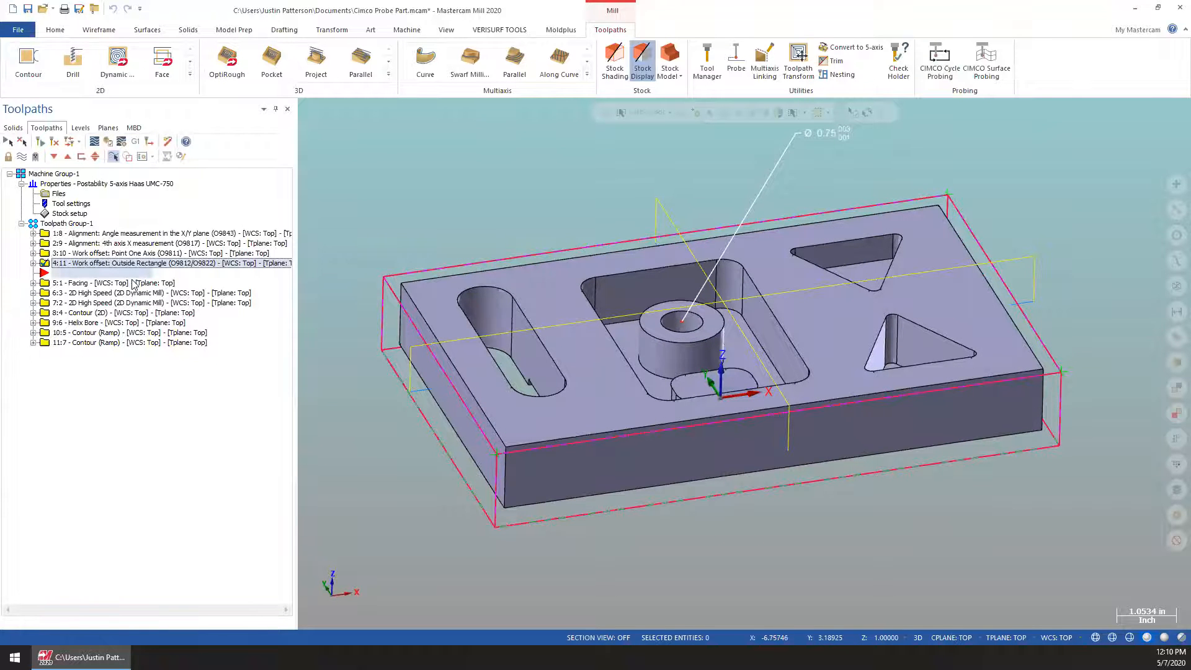
left_click(54, 158)
left_click(54, 158)
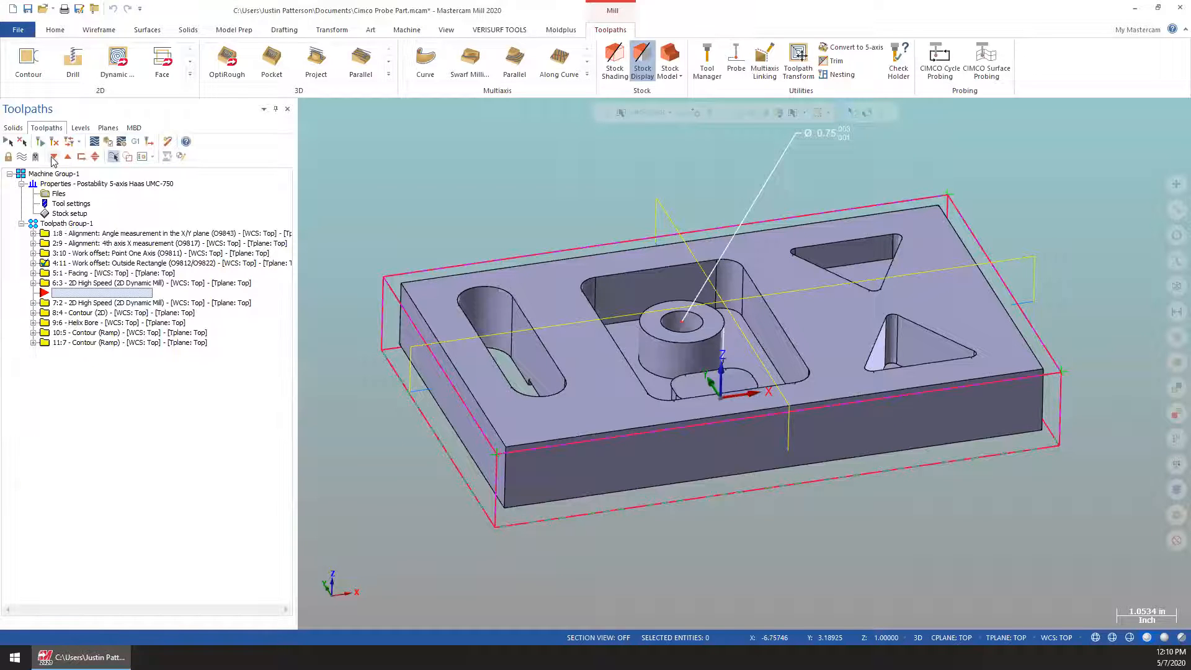
left_click(54, 158)
left_click(54, 158)
left_click(54, 158)
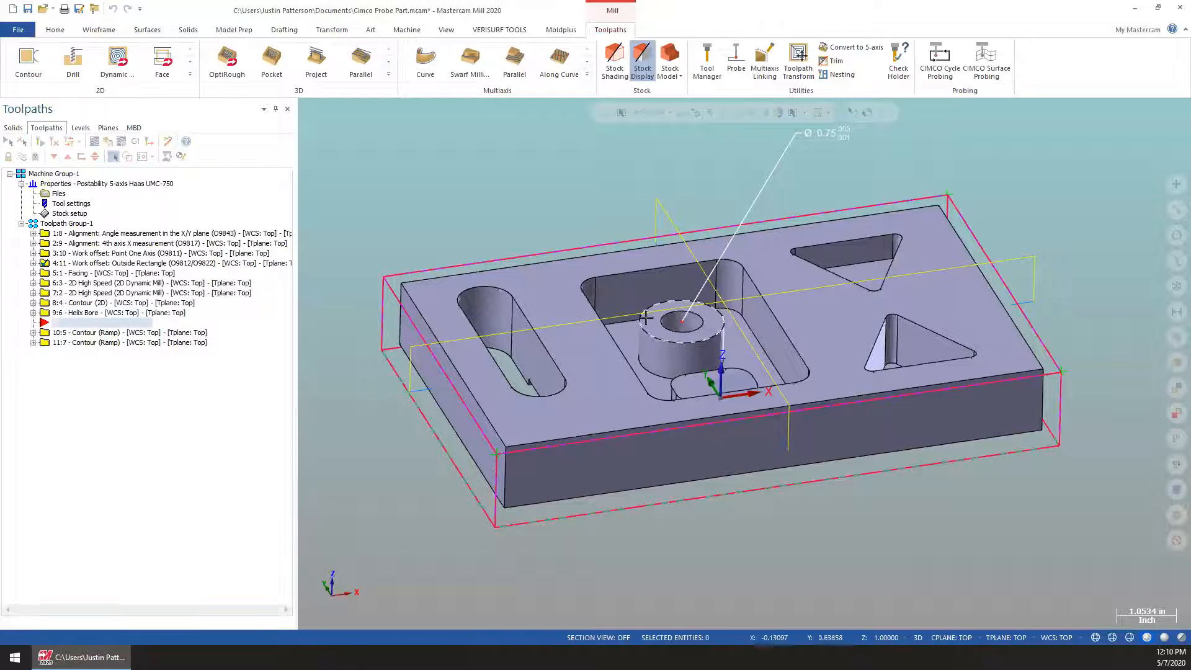
left_click(109, 314)
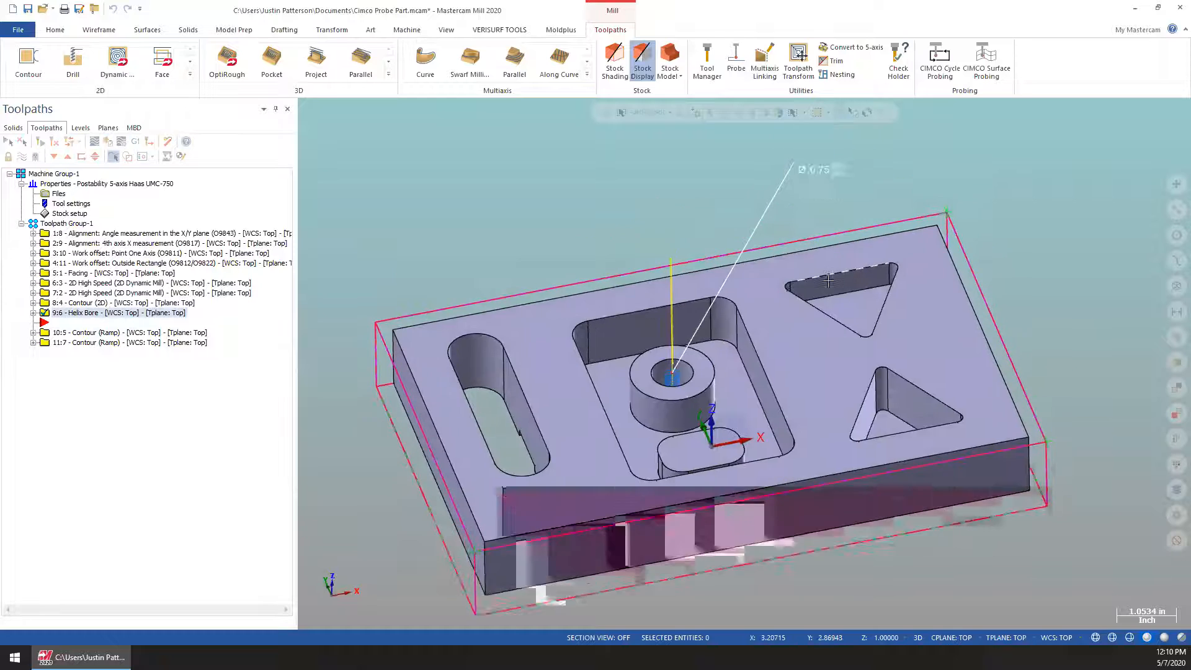
Step: Start an Inside Diameter 3-Points (O9823) workpiece inspection cycle after the Helix Bore and show its cycle parameters
middle_click_drag(827, 281, 824, 302, "shift")
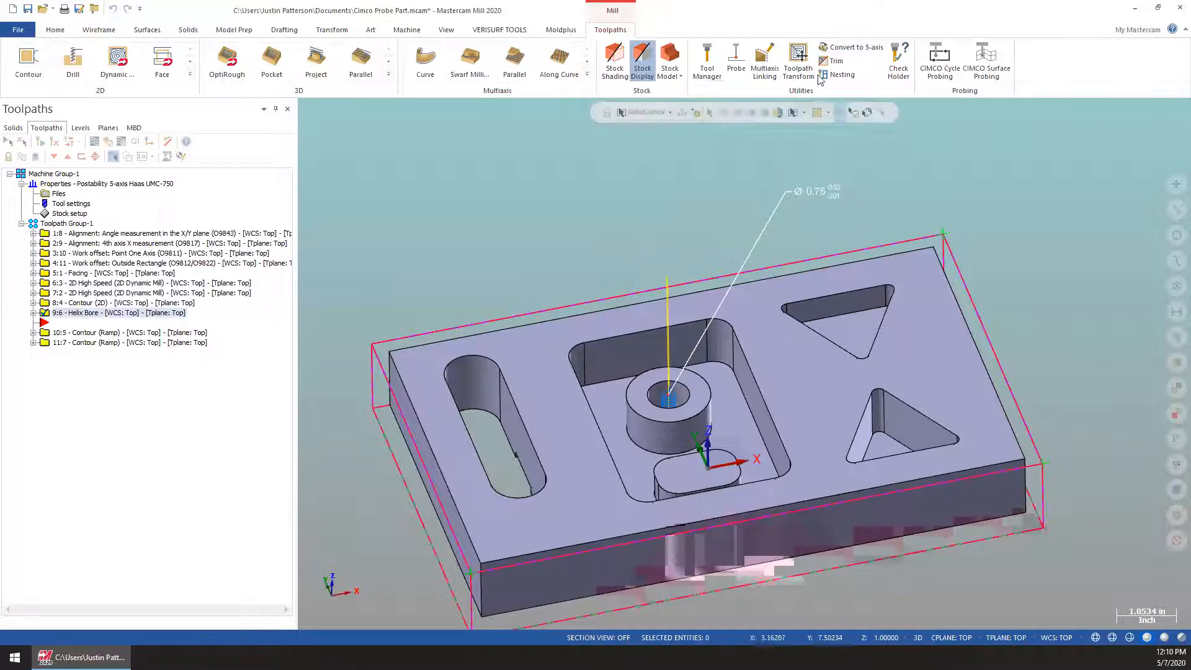
left_click(939, 59)
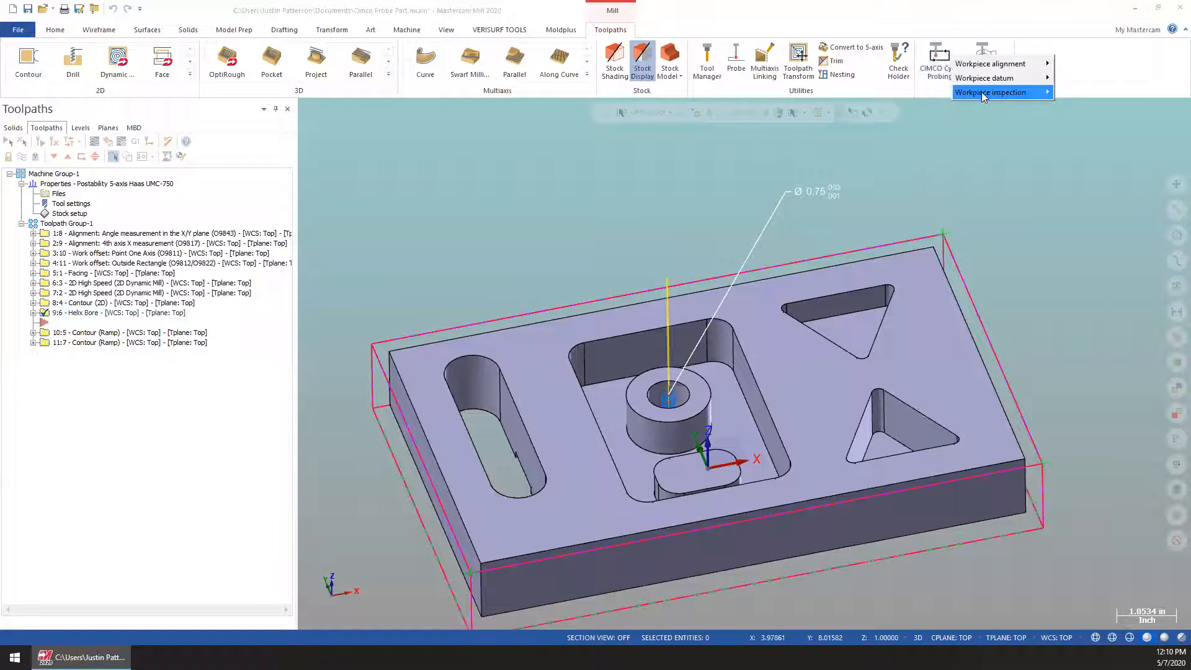
mouse_move(973, 94)
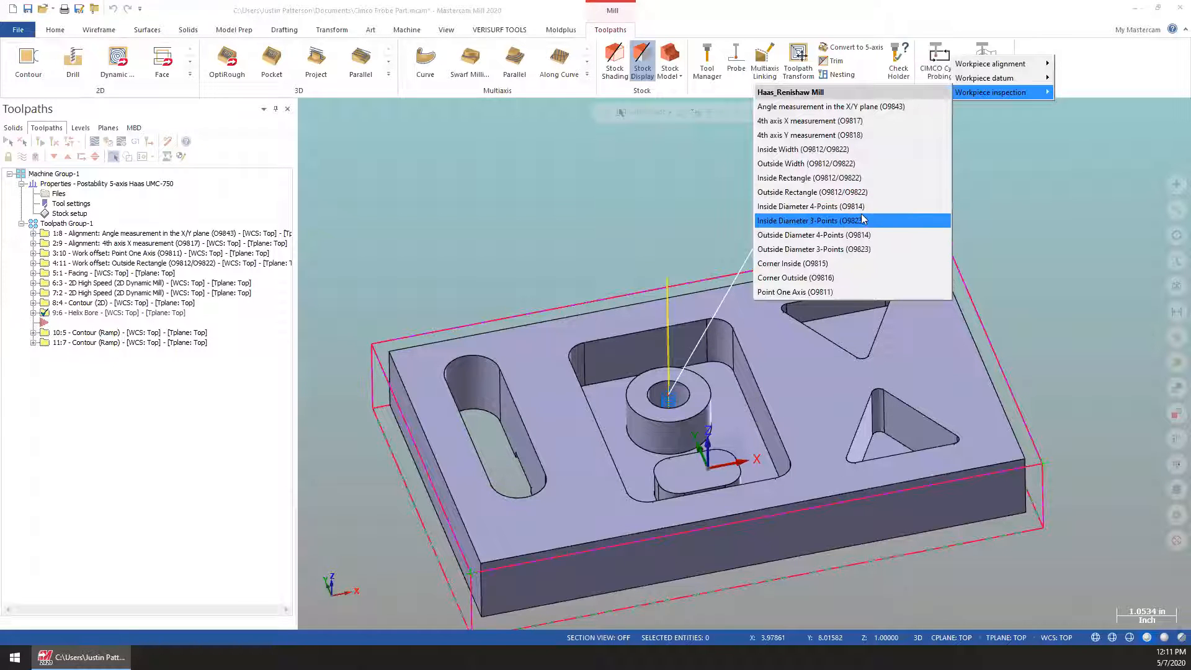
left_click(814, 221)
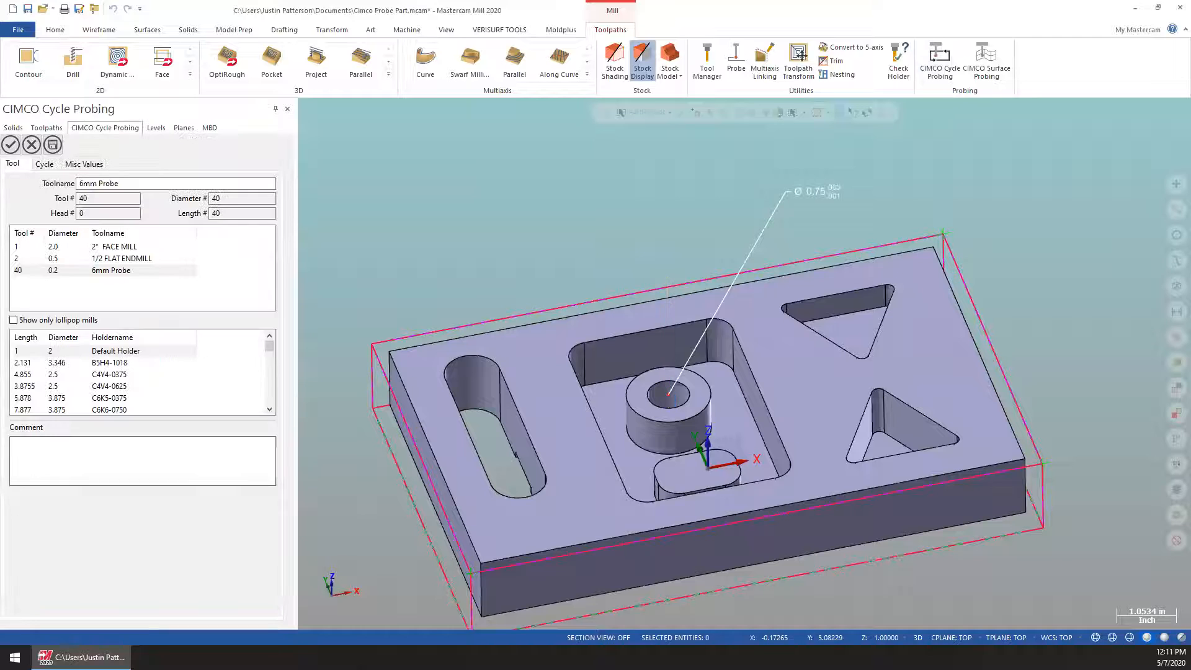
left_click(43, 163)
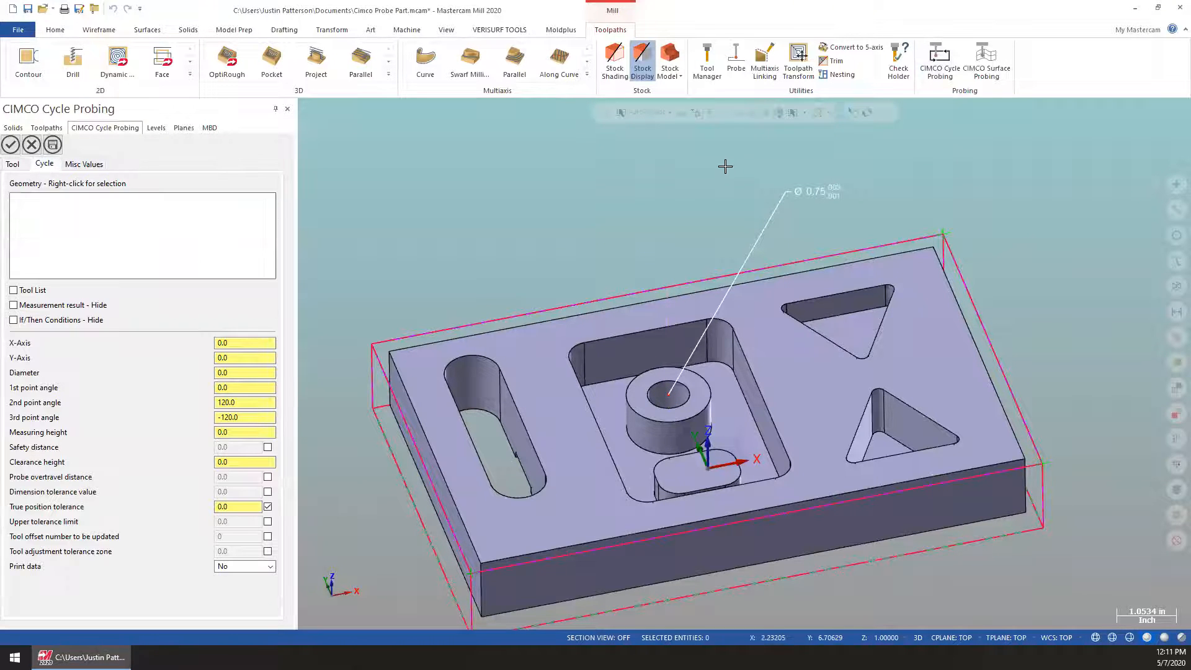
Step: Review the available tools in the Tool Manager from the inspection cycle's tool list
left_click(12, 163)
right_click(88, 289)
left_click(130, 311)
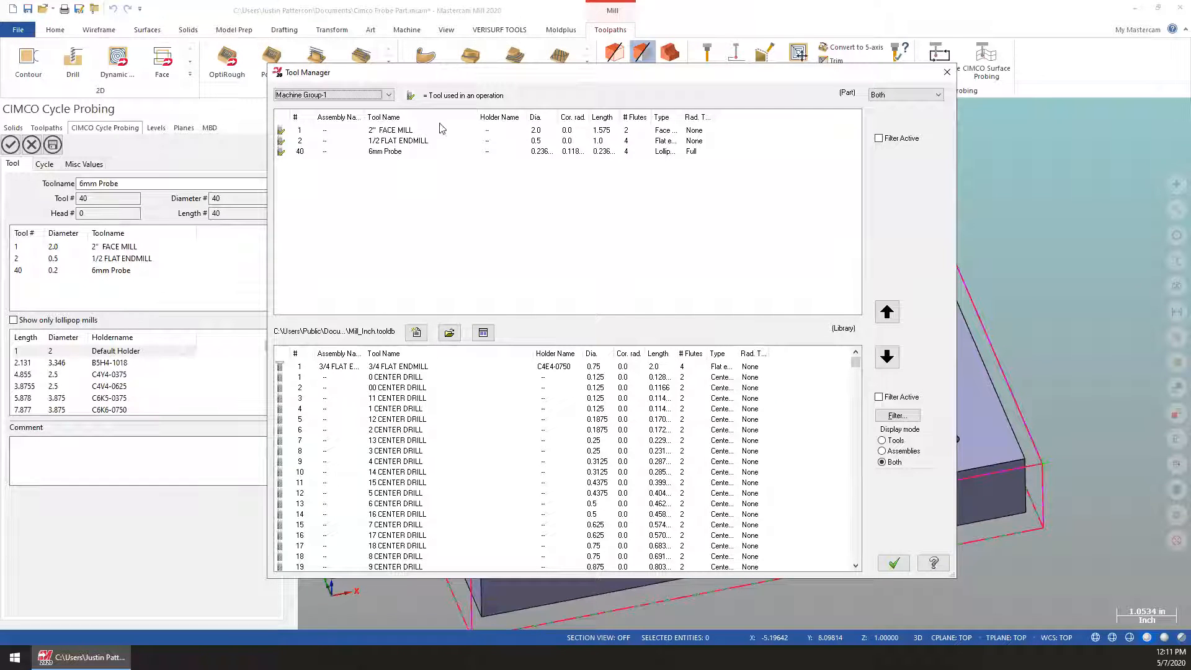
left_click(946, 73)
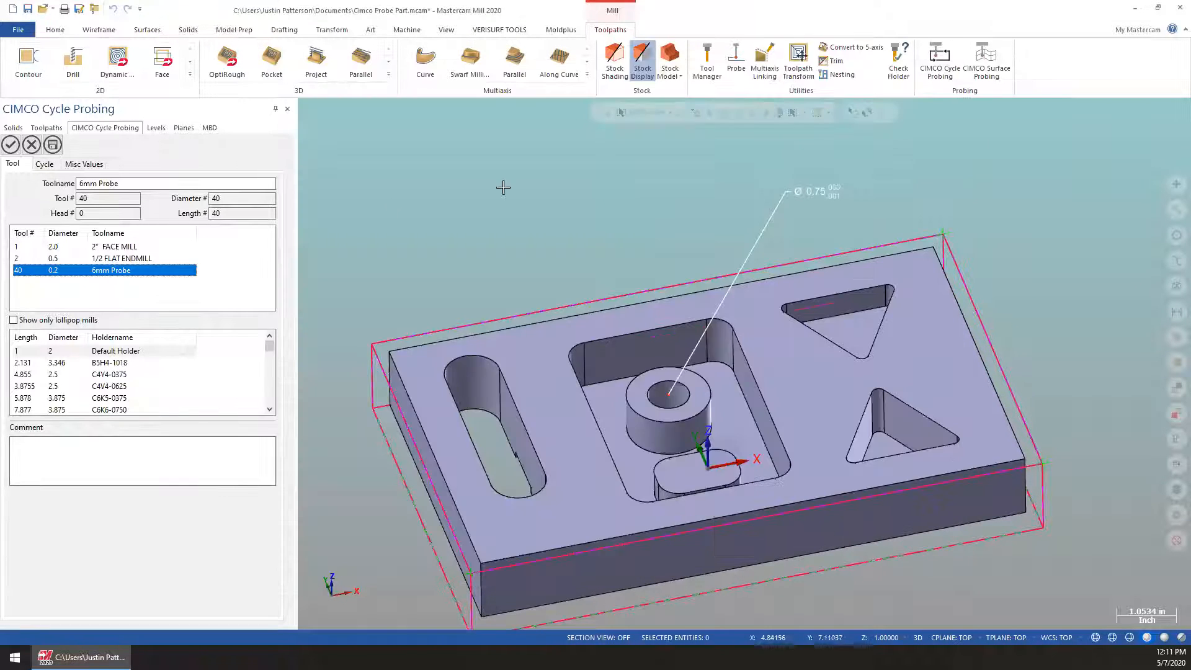
Step: Select the top edge arc of the central boss's bore as the inside diameter cycle's geometry
left_click(45, 164)
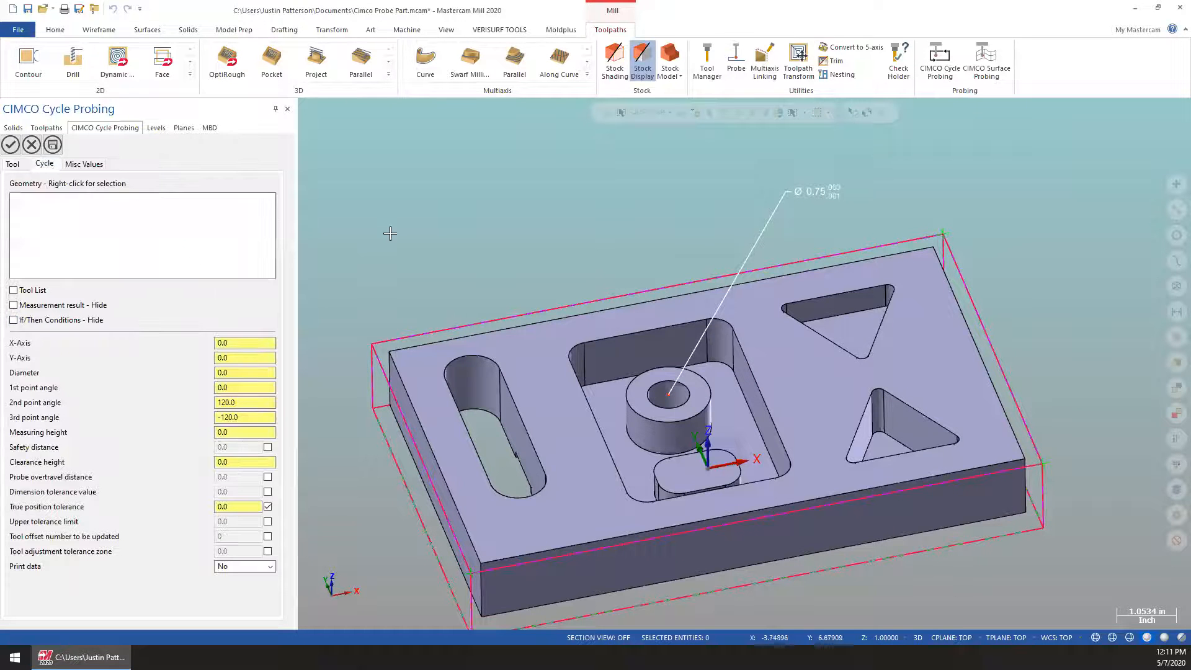
right_click(109, 220)
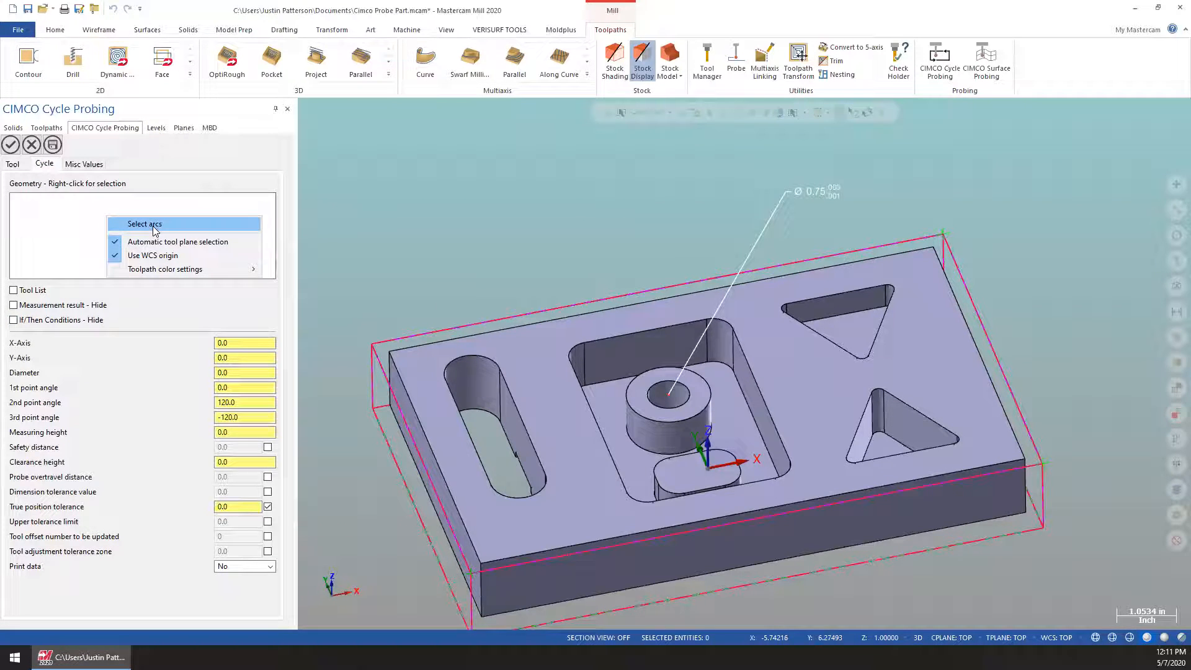
left_click(153, 226)
left_click(690, 396)
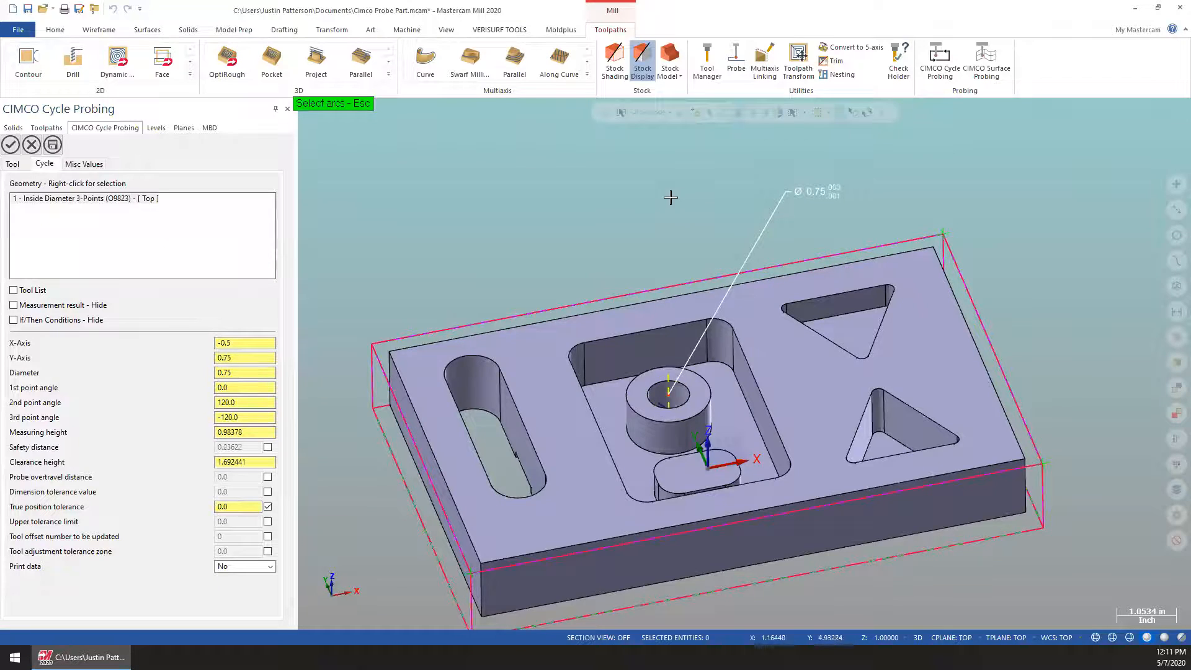
Step: Raise the inside diameter cycle's measuring height to 1.08378 and check the three touch points inside the bore
scroll(766, 334, "up", 4)
mouse_move(758, 339)
middle_mouse_down()
mouse_move(816, 364)
mouse_move(757, 340)
middle_mouse_up()
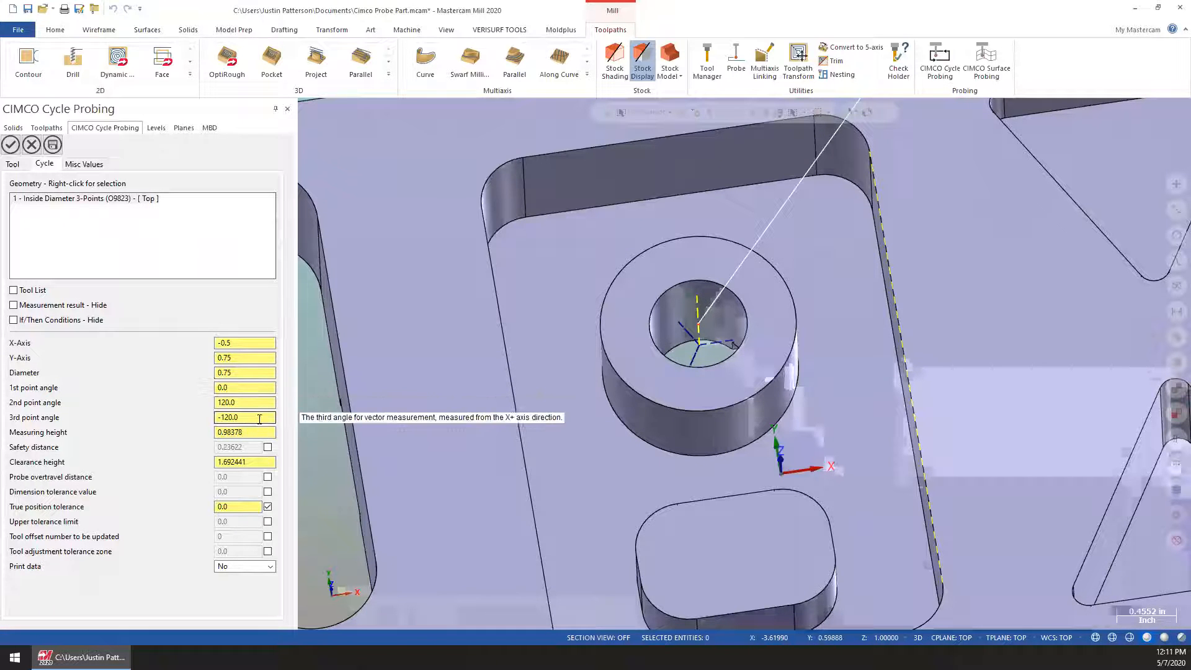
scroll(259, 431, "up", 1)
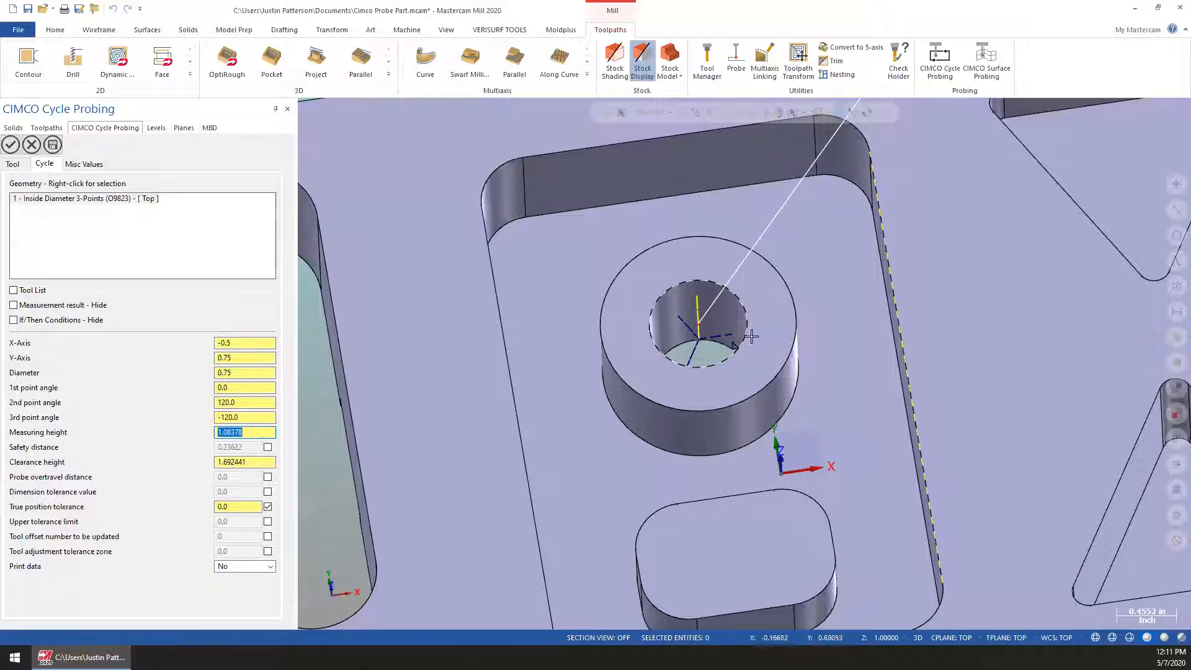
scroll(689, 337, "down", 2)
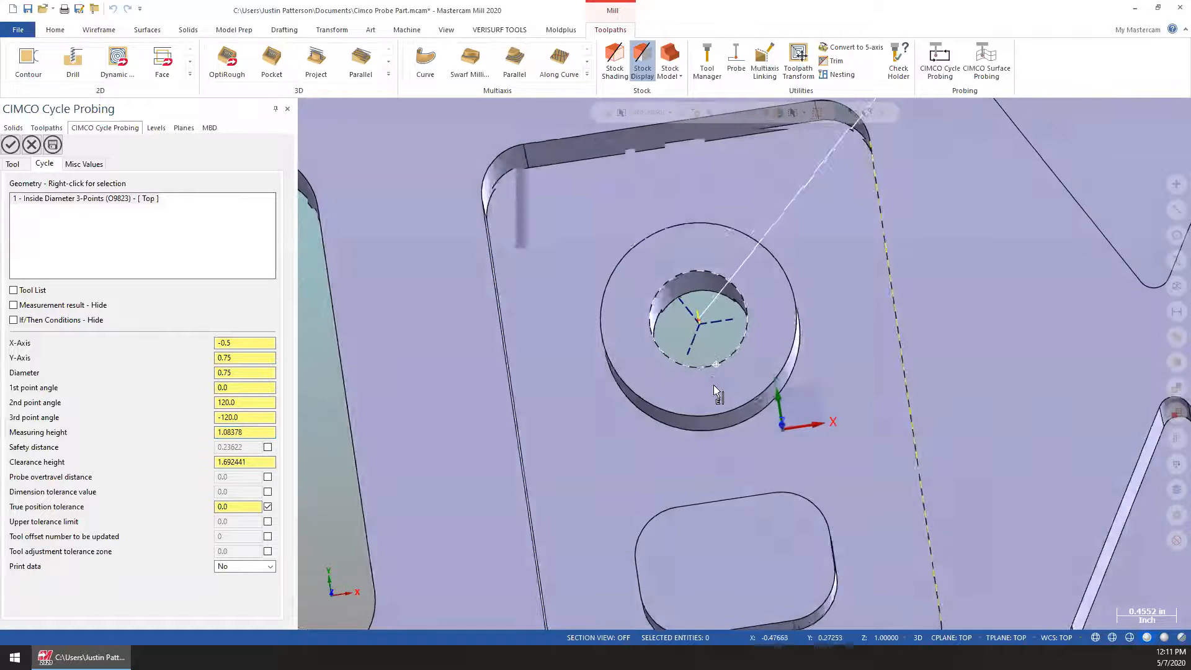
middle_click_drag(714, 346, 916, 345)
middle_click_drag(653, 295, 605, 315)
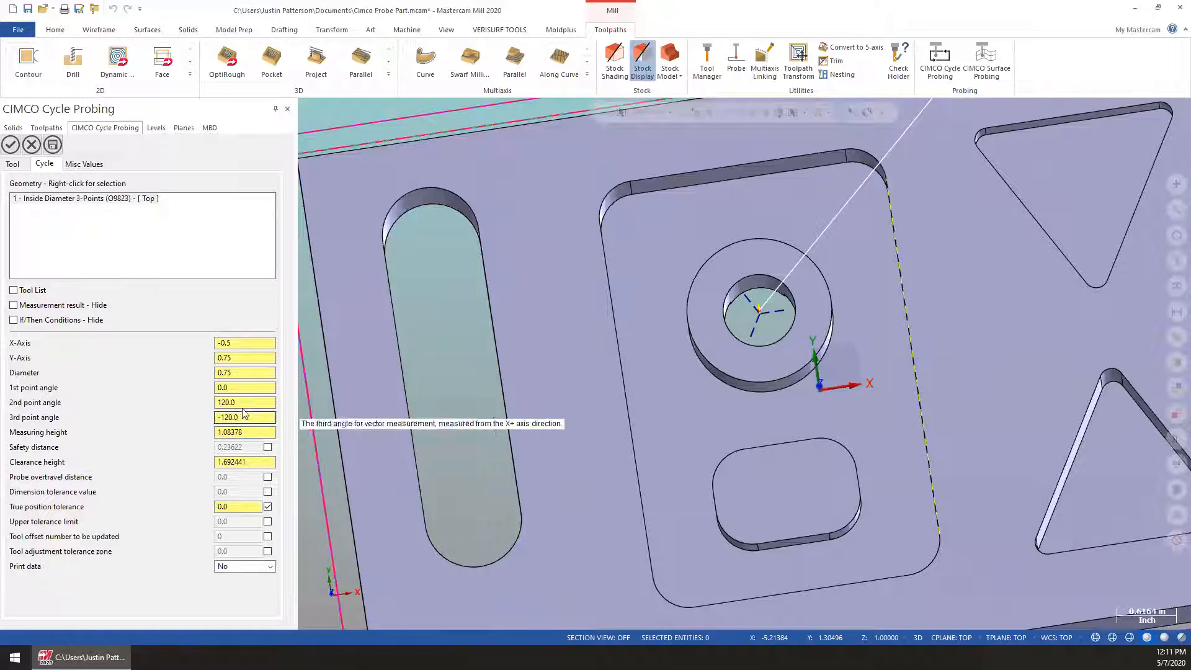
middle_click_drag(818, 288, 813, 277)
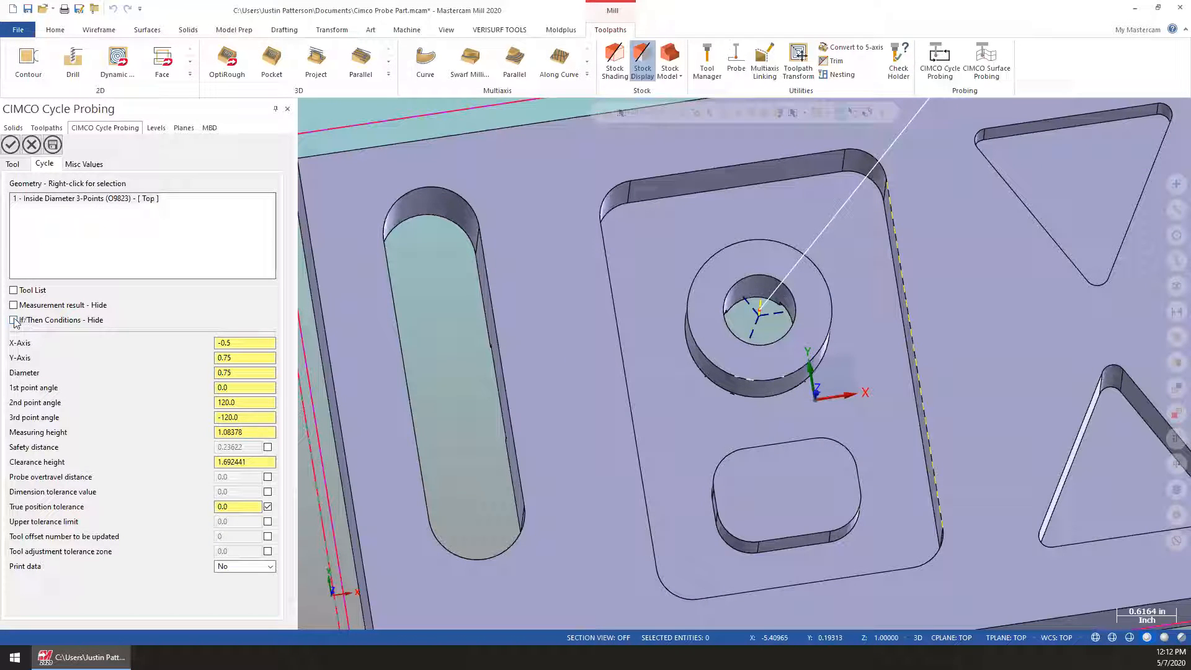
Step: Show the inside diameter cycle's If/Then conditions and set the Scrap condition to GOTO Program End
left_click(14, 320)
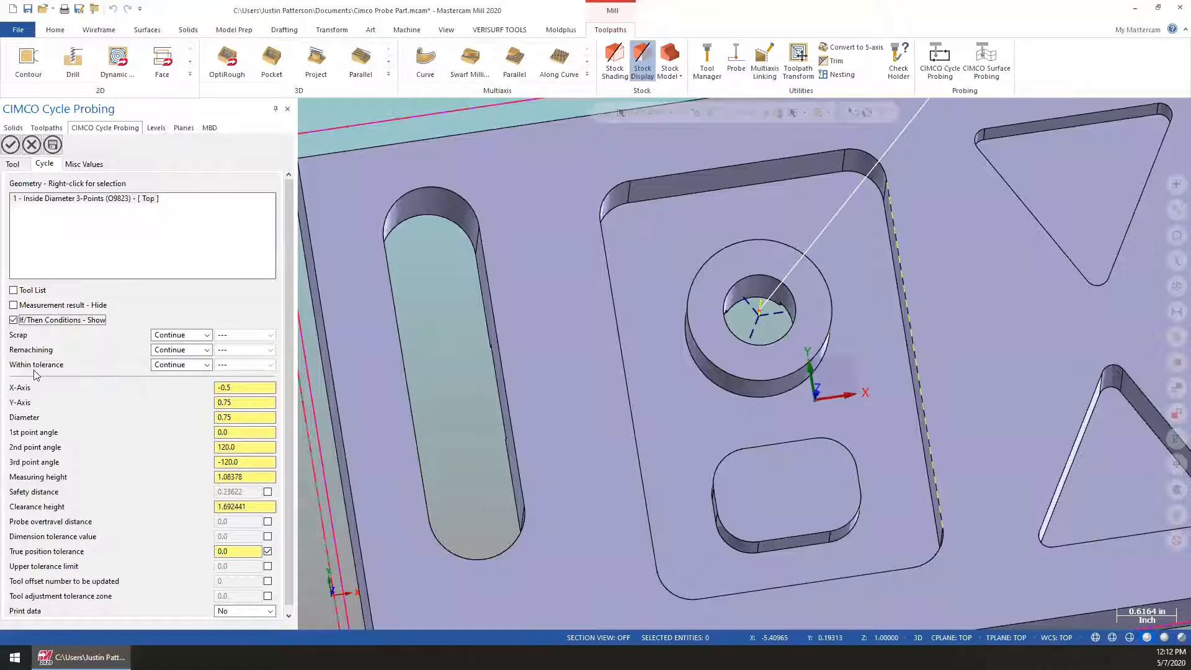
scroll(633, 268, "down", 3)
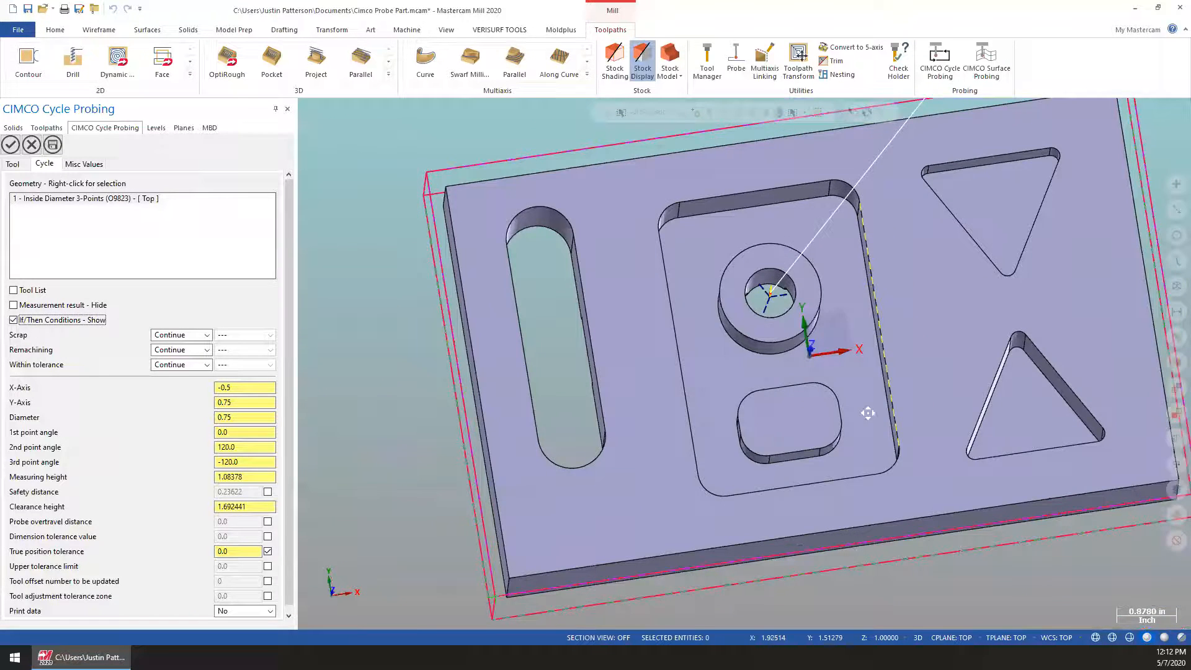
scroll(867, 413, "up", 2)
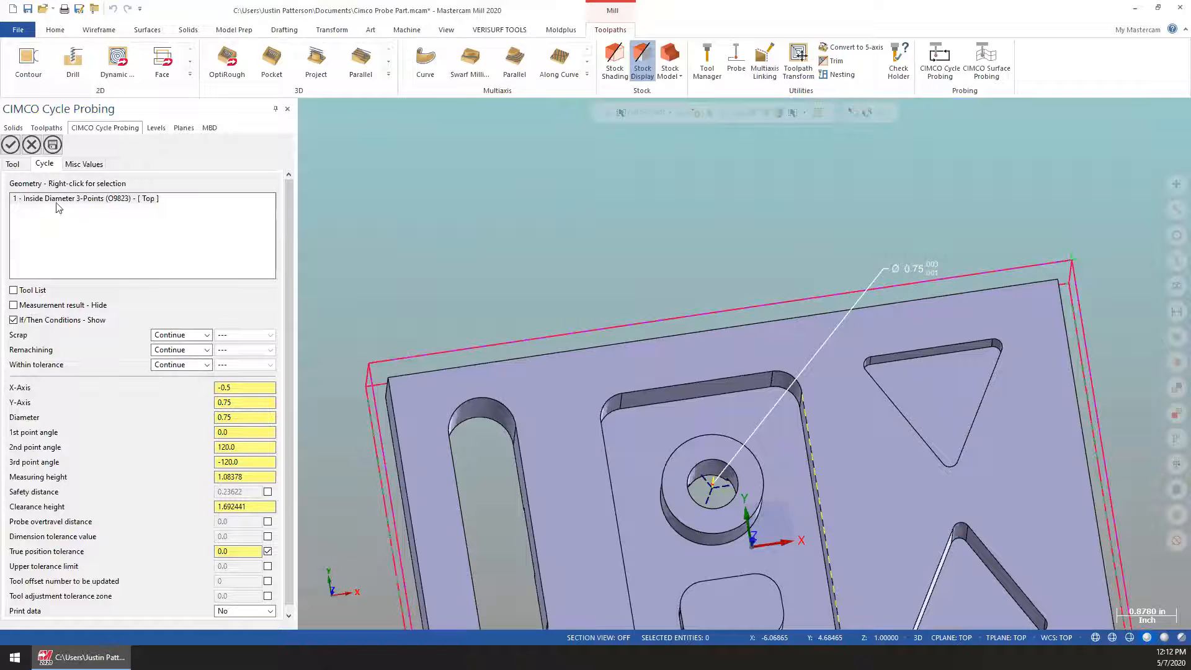
left_click(46, 128)
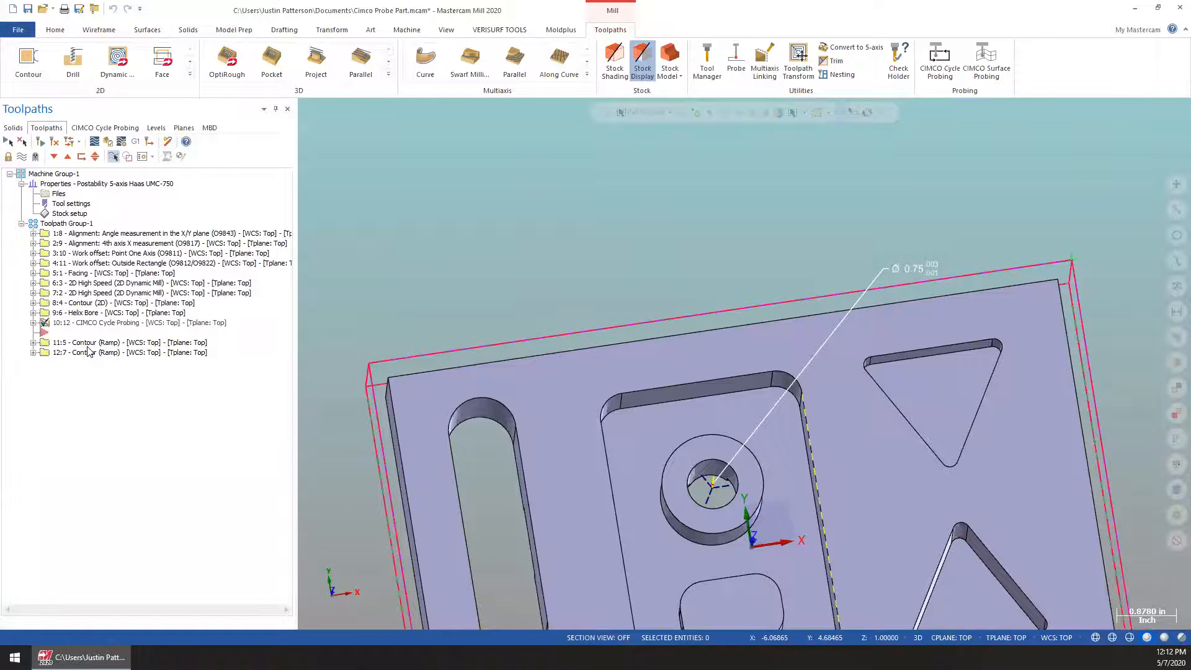
left_click(105, 127)
middle_click_drag(726, 203, 724, 144)
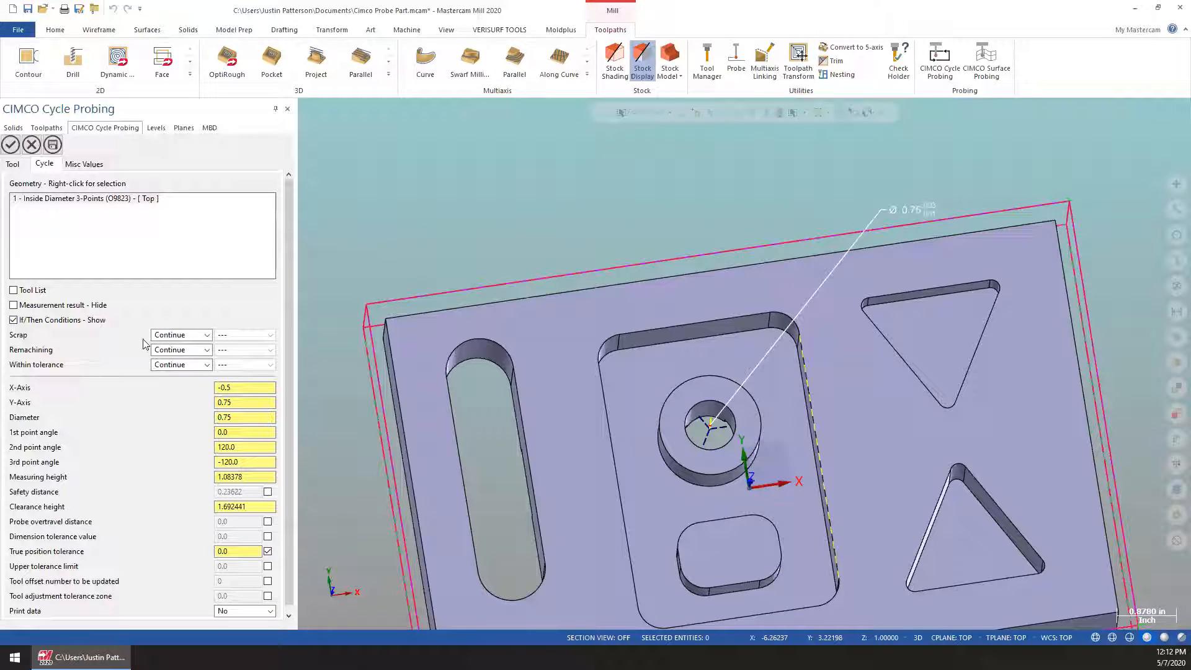
left_click(184, 338)
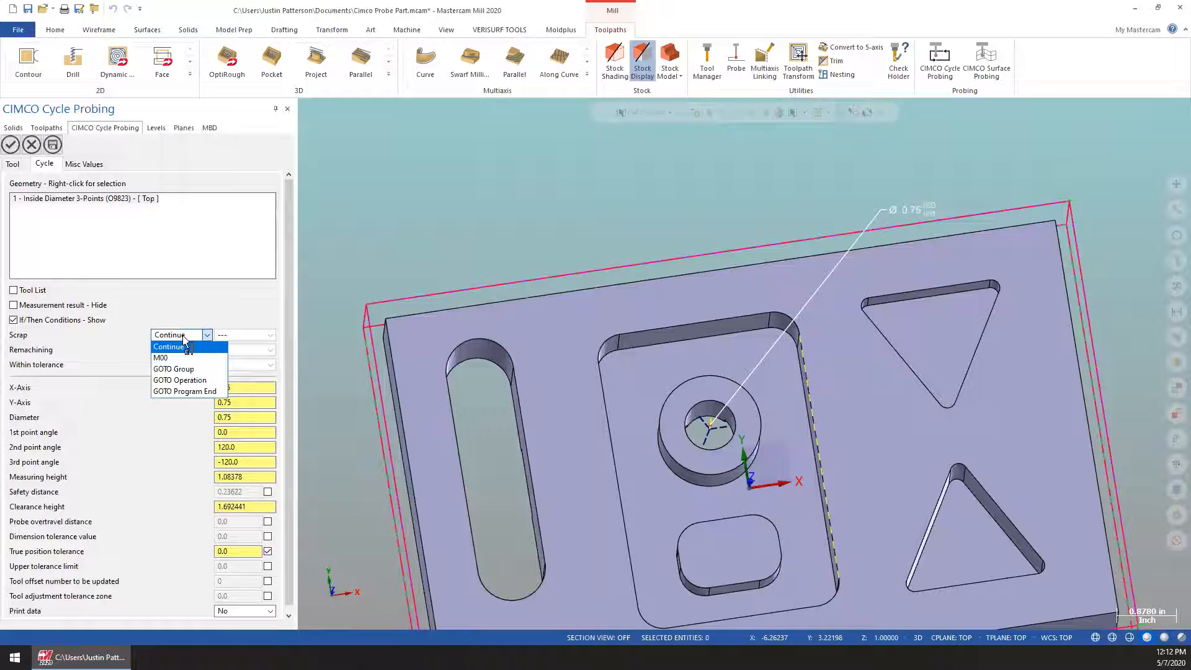
left_click(190, 391)
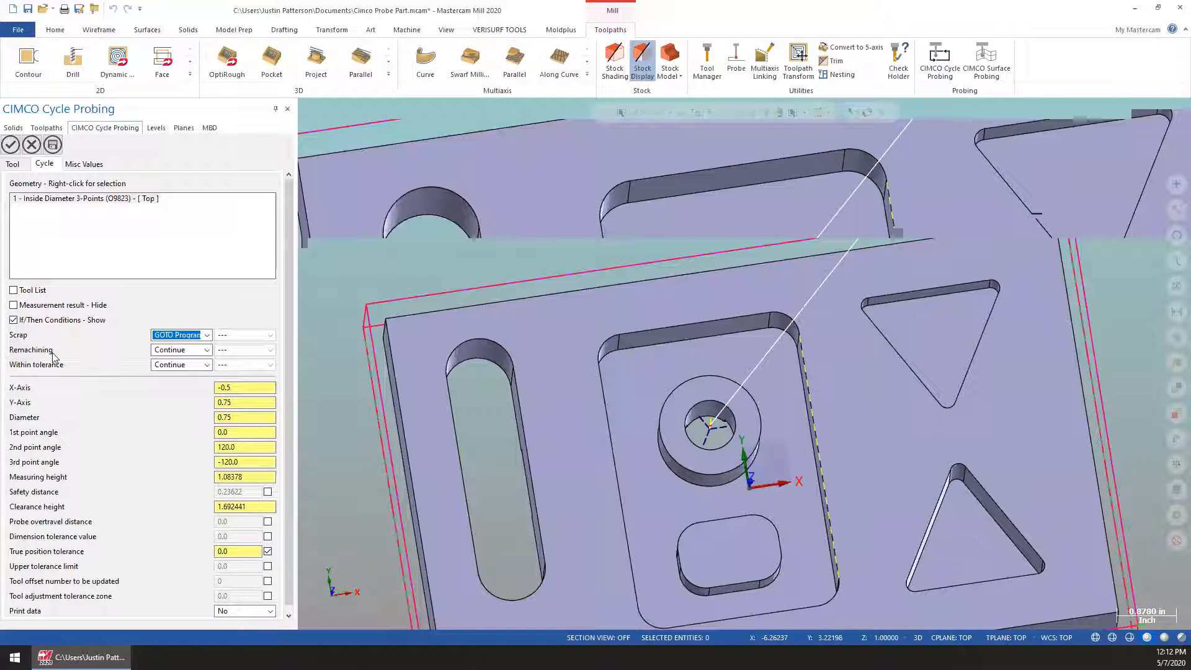
Step: Set the Remachining condition to GOTO Operation with OP - 9, the Helix Bore, as its target
middle_click_drag(698, 180, 691, 149)
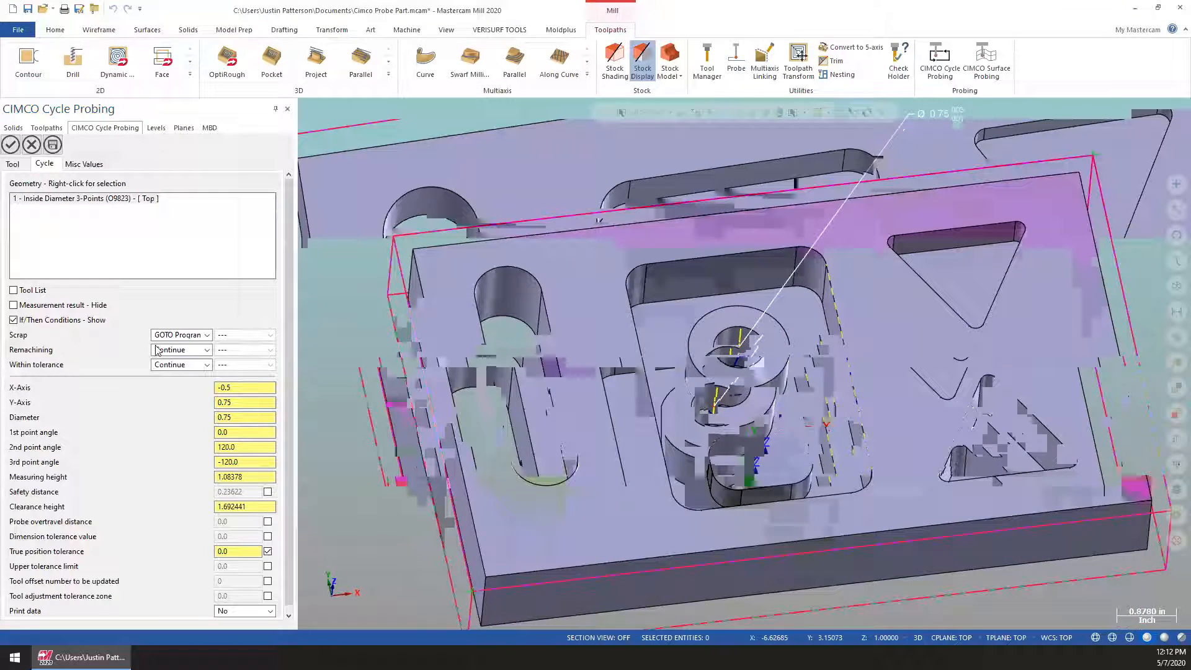
left_click(172, 350)
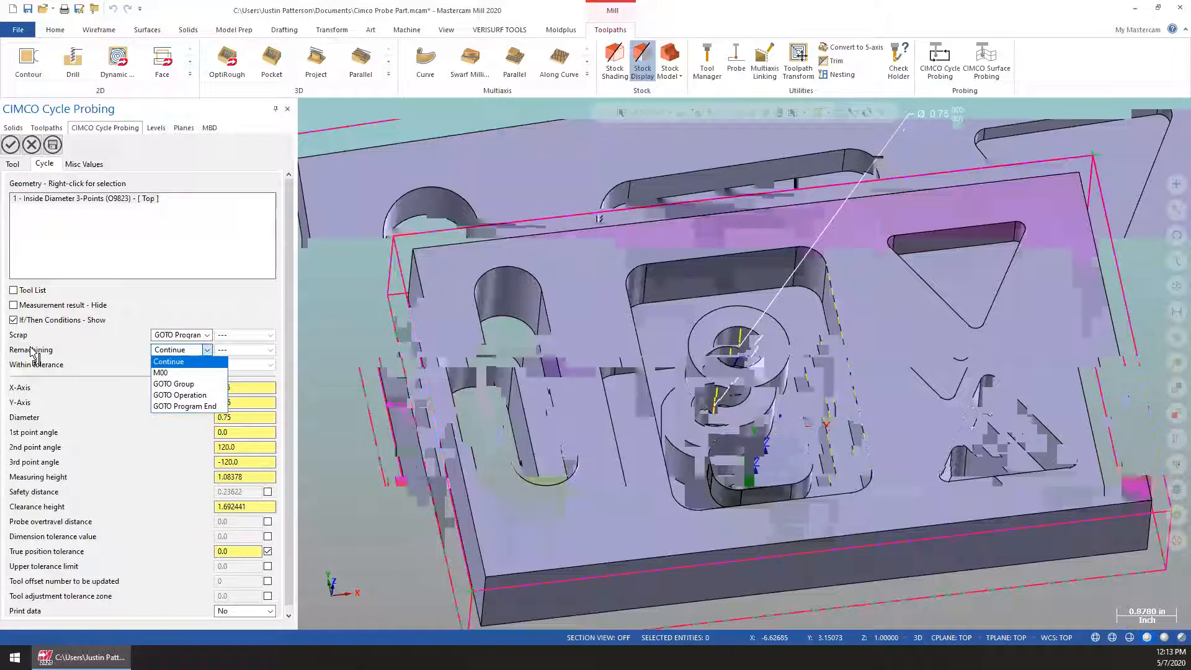
left_click(202, 394)
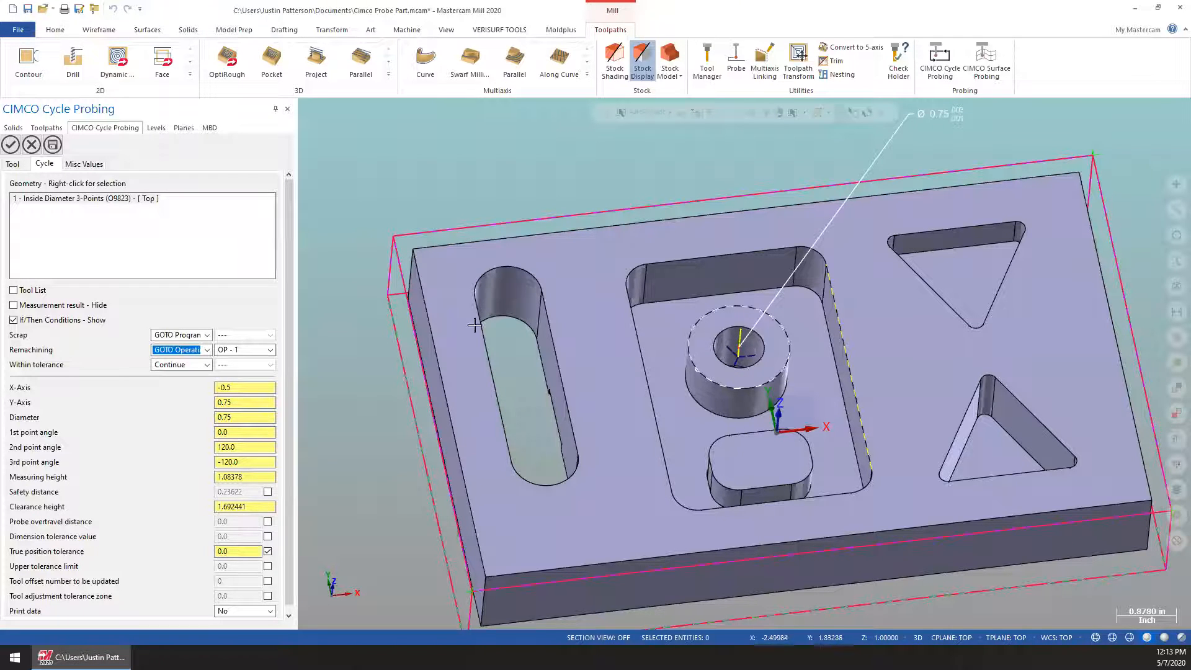
left_click(46, 127)
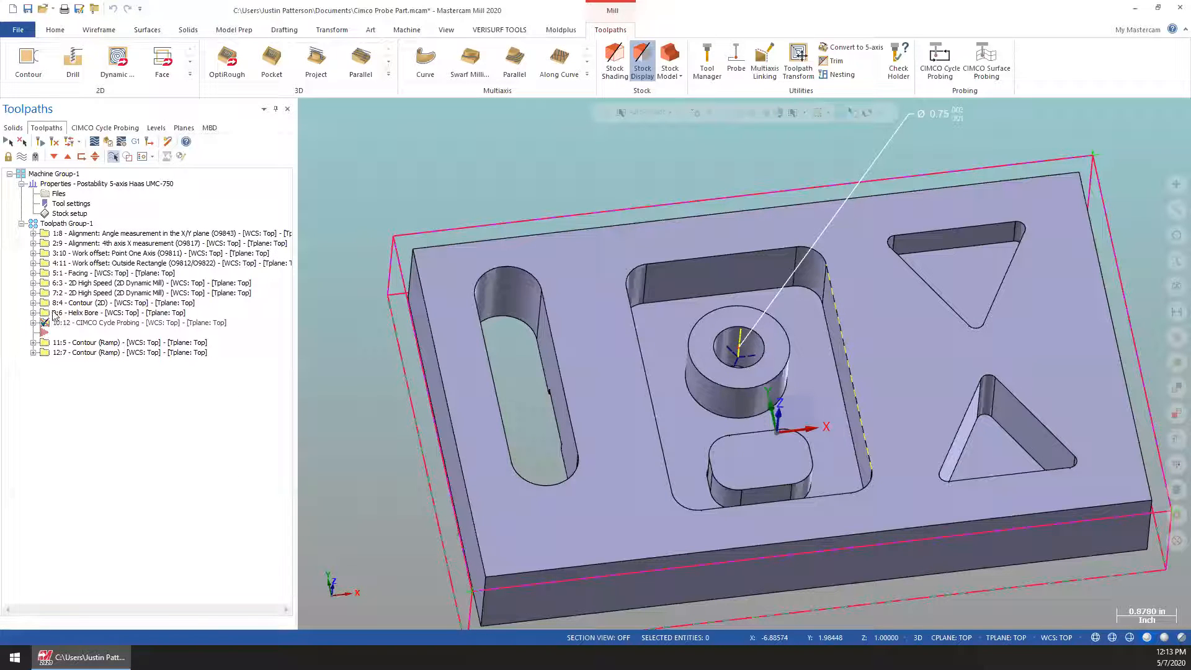
left_click(114, 131)
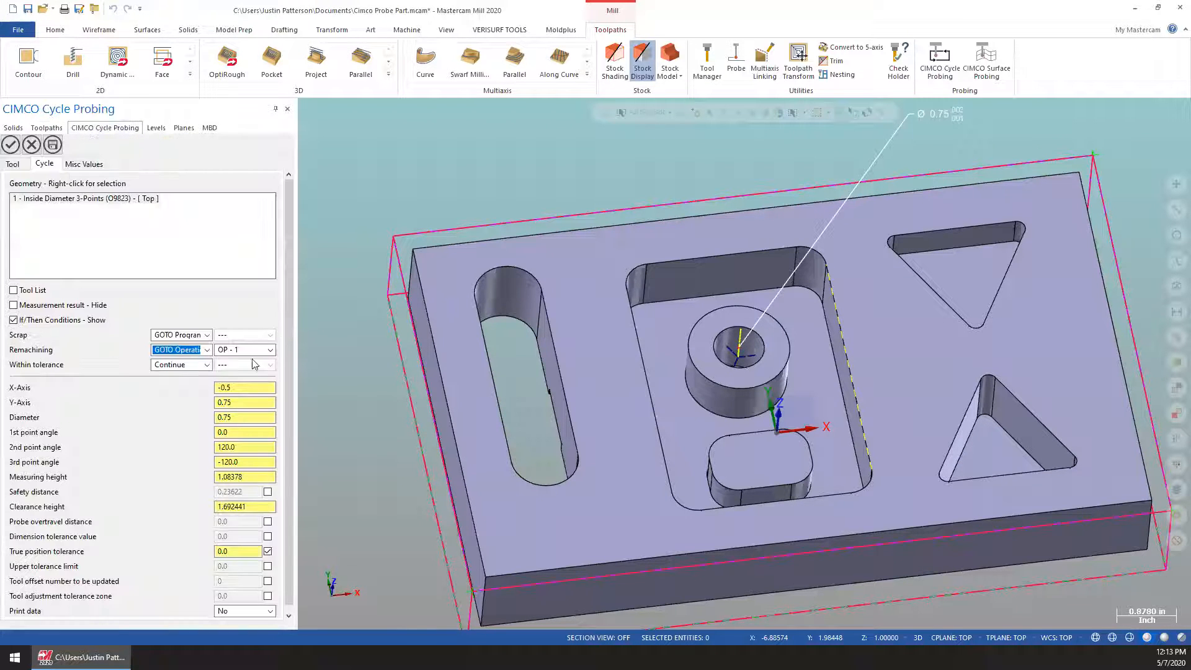
left_click(269, 350)
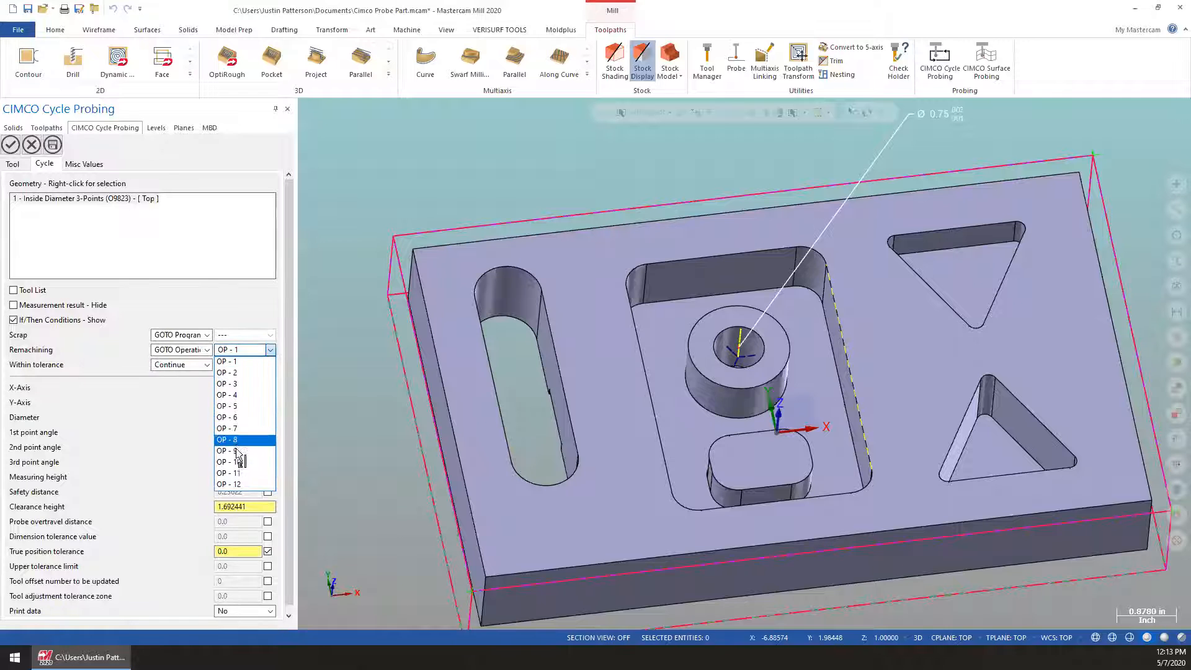
left_click(235, 453)
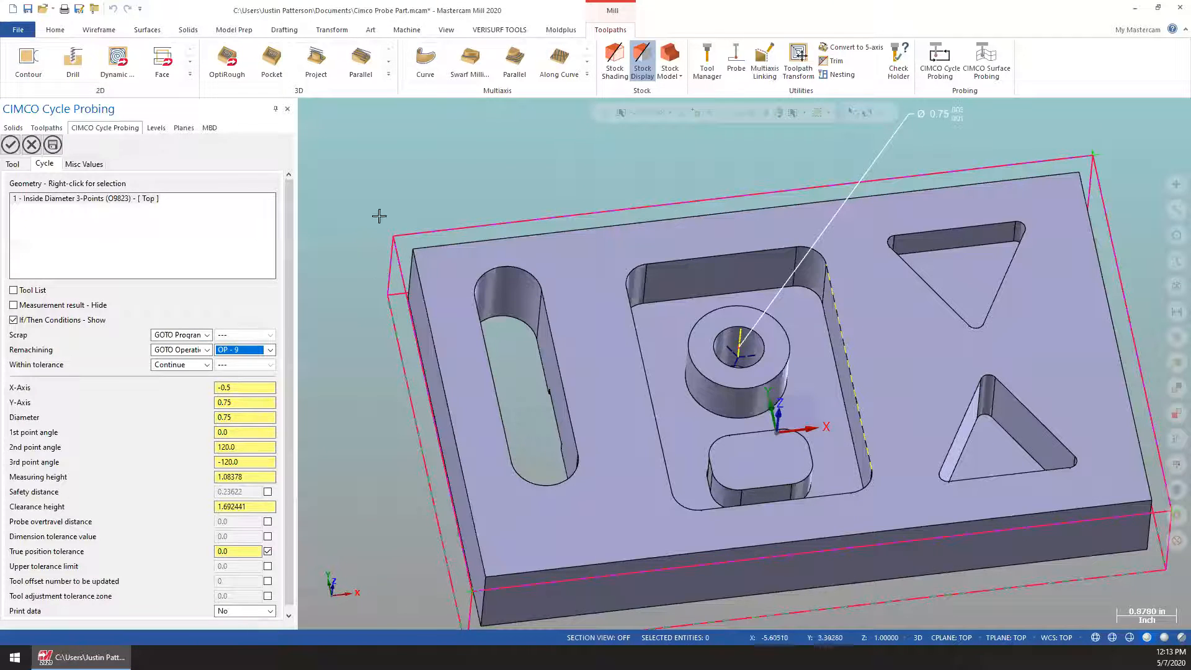
Step: Enable the dimension tolerance value at 0.002 and set the bore's nominal diameter to 0.751
scroll(316, 403, "down", 1)
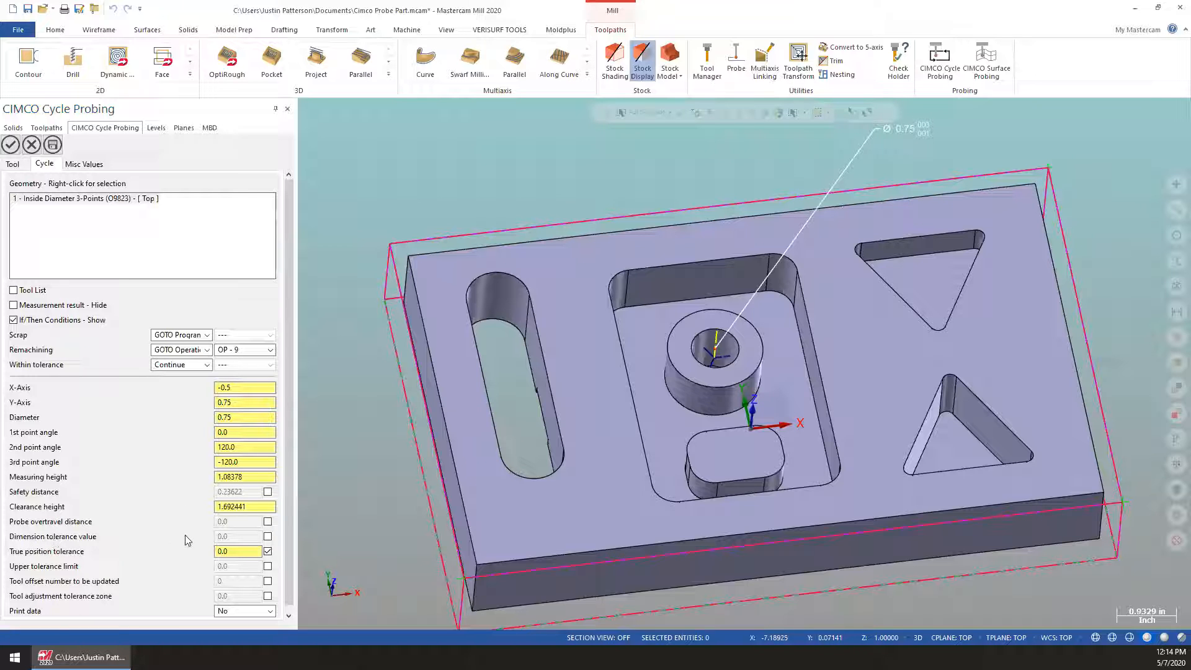
left_click(267, 536)
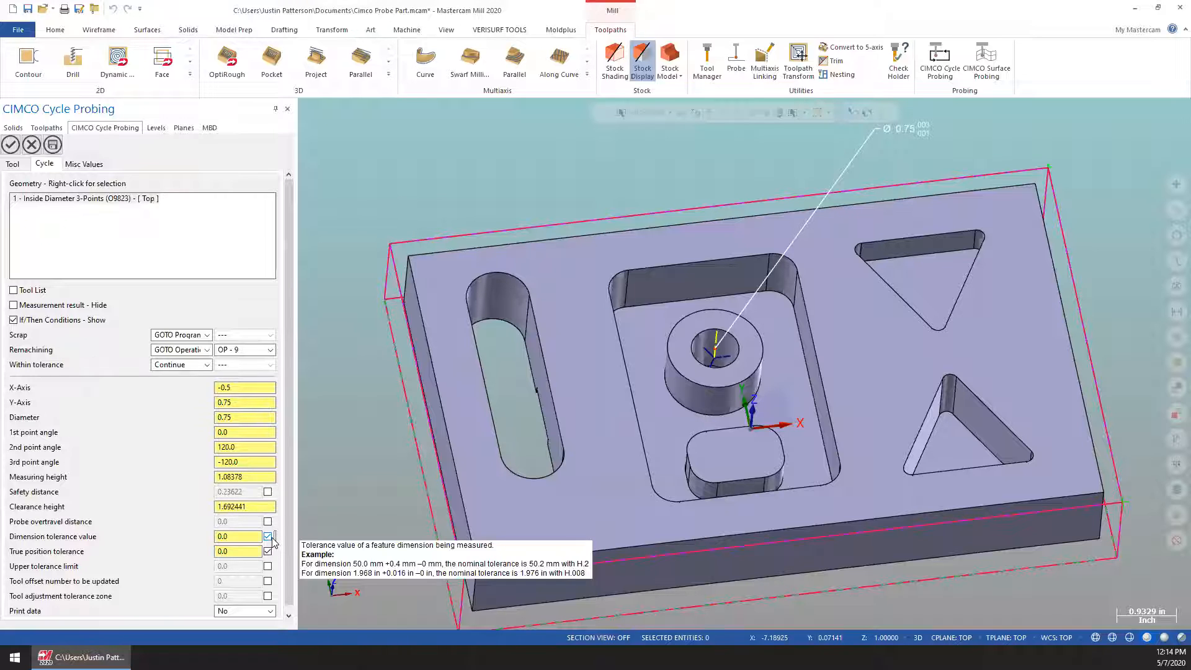
double_click(234, 418)
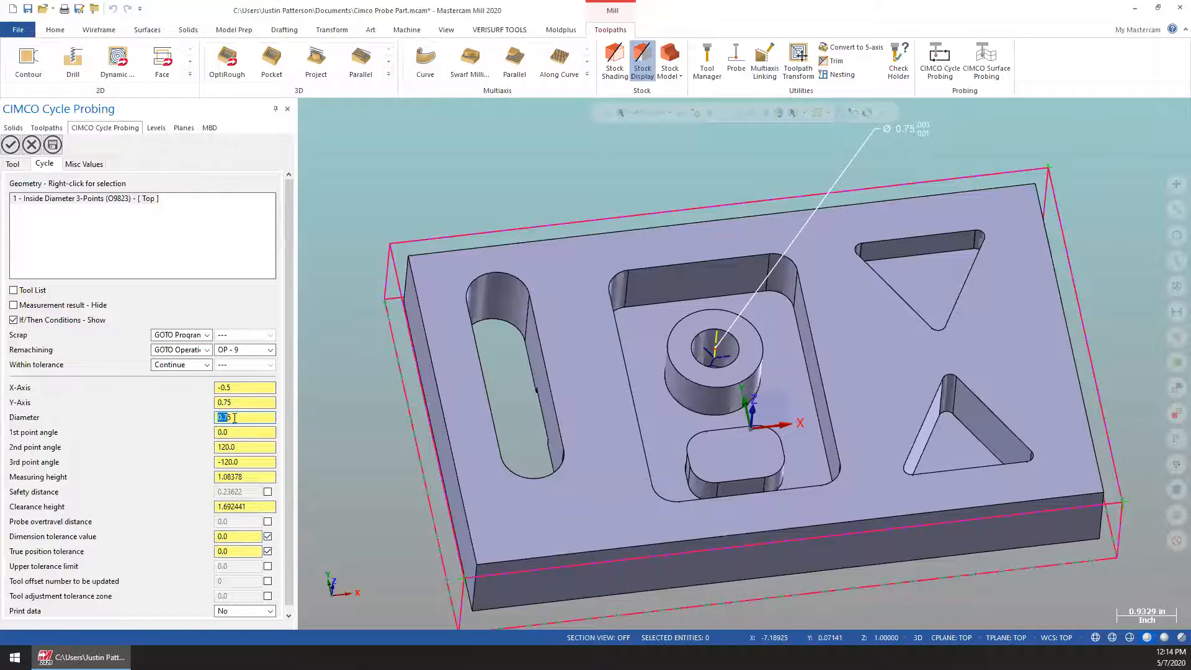
left_click(244, 418)
left_click(244, 537)
key("BackSpace")
type("2")
key("Tab")
Step: Enable updating of tool offset number 2 and accept the inside diameter inspection cycle
left_click(267, 581)
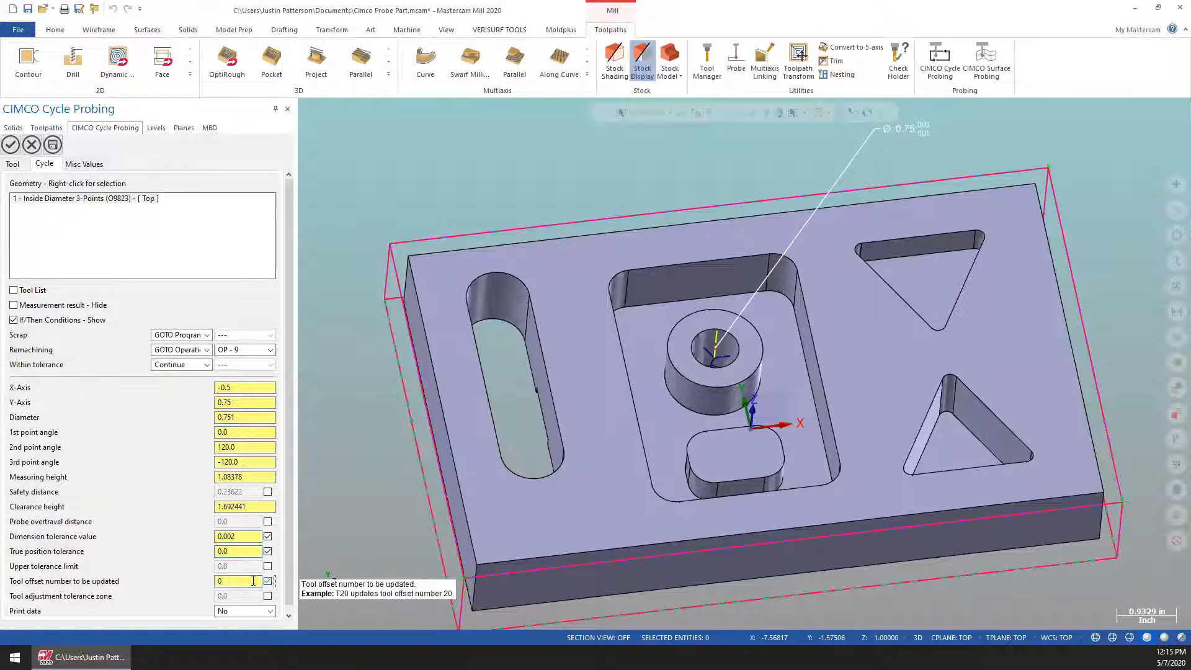
left_click(245, 581)
type("2")
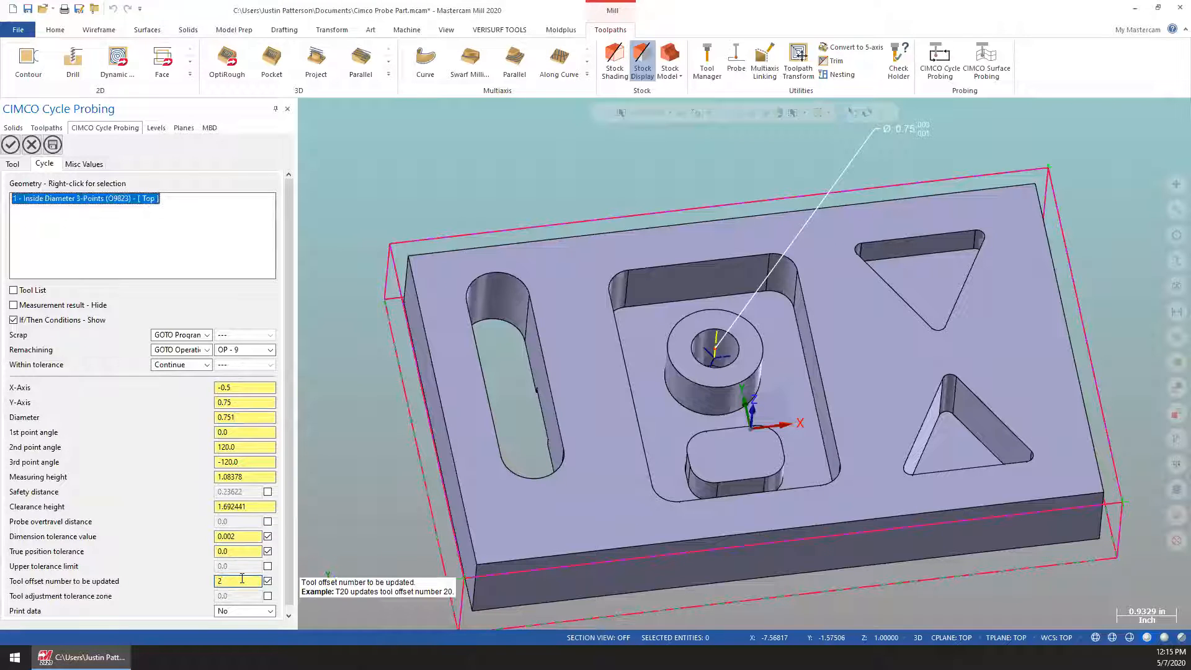
left_click(46, 127)
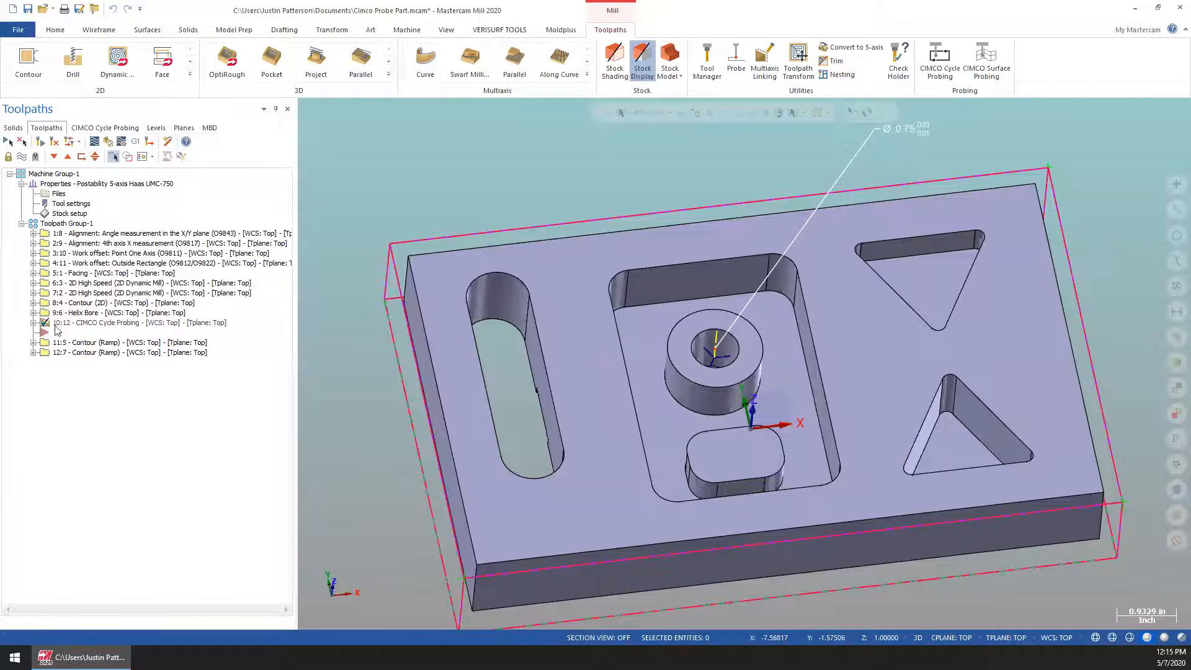
left_click(104, 127)
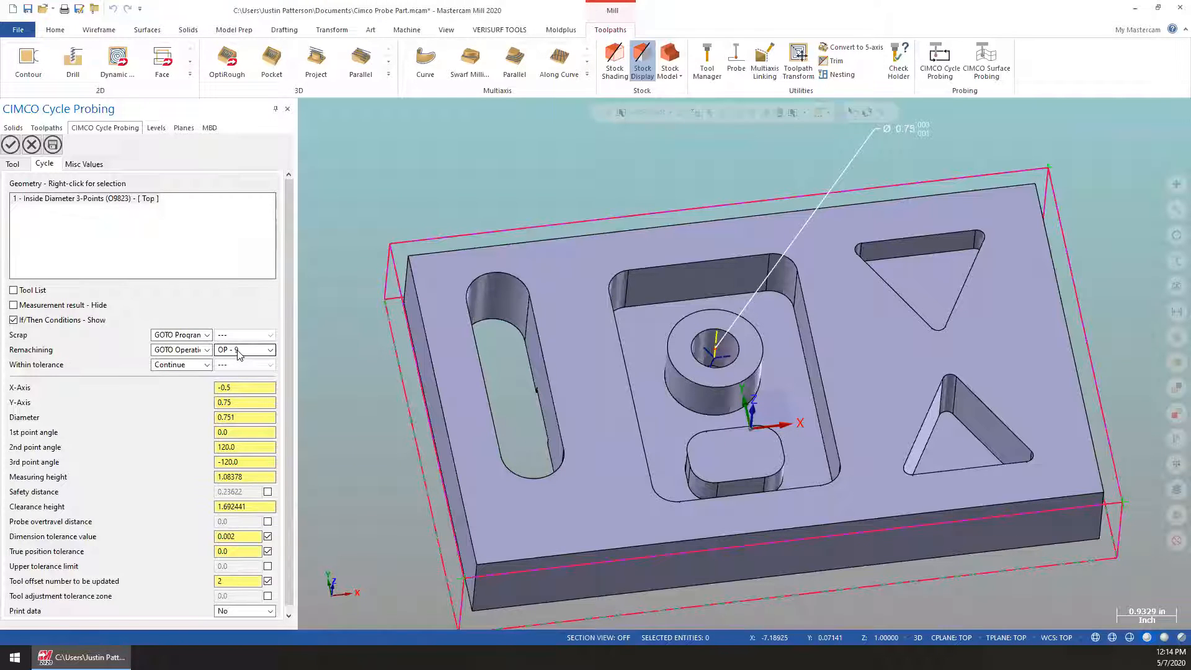
left_click(11, 145)
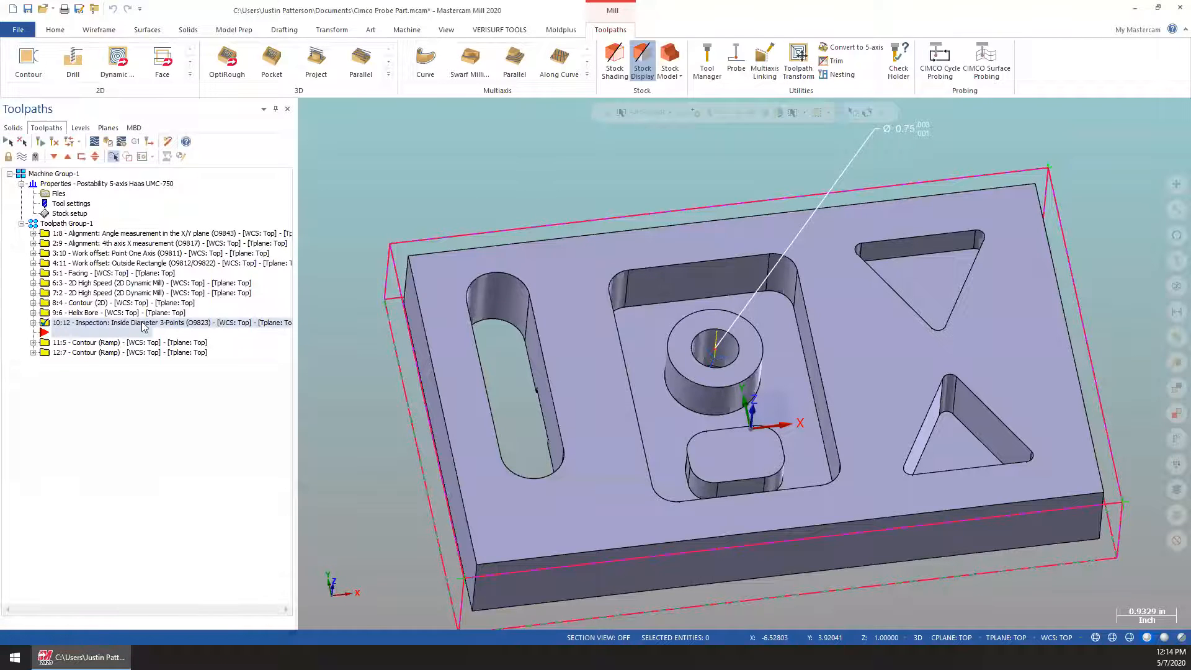
Step: Backplot the inside diameter inspection toolpath to check the probe in the bore, and close the backplot
left_click(34, 322)
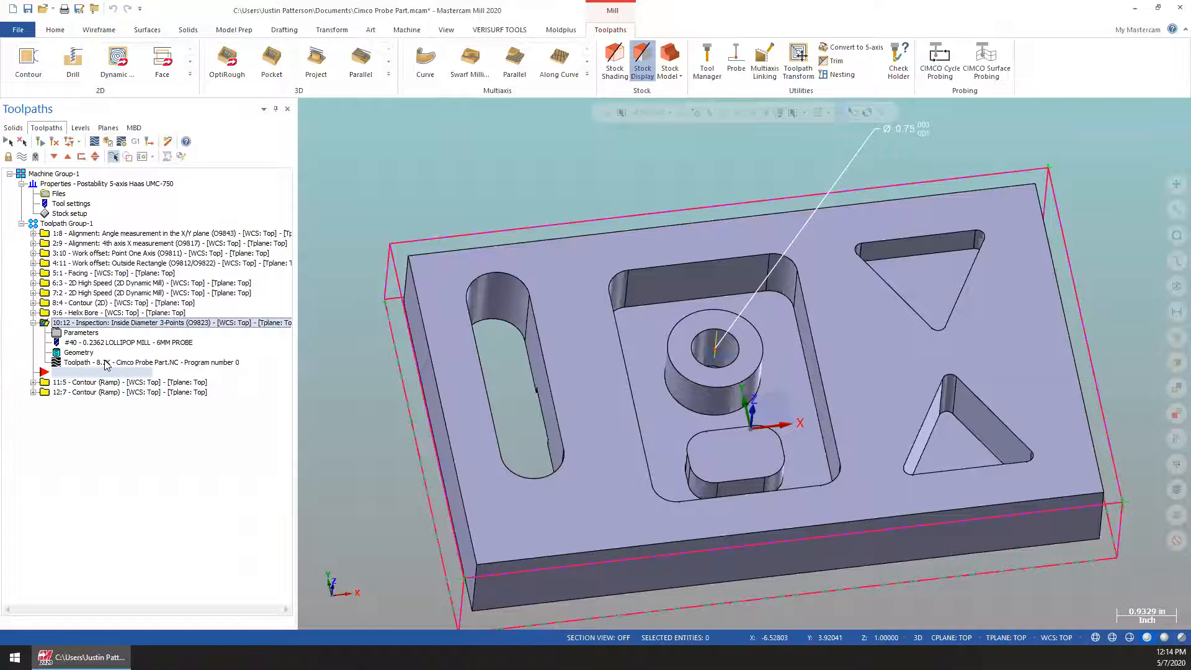
left_click(104, 364)
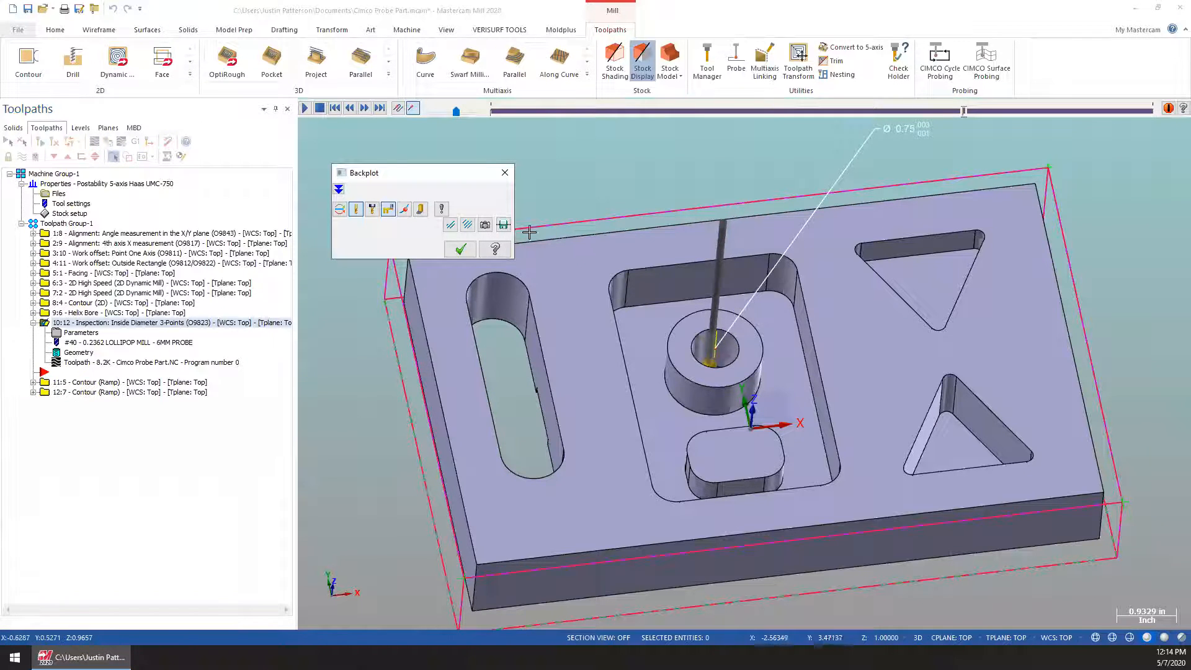
left_click(460, 249)
middle_click_drag(572, 146, 741, 243)
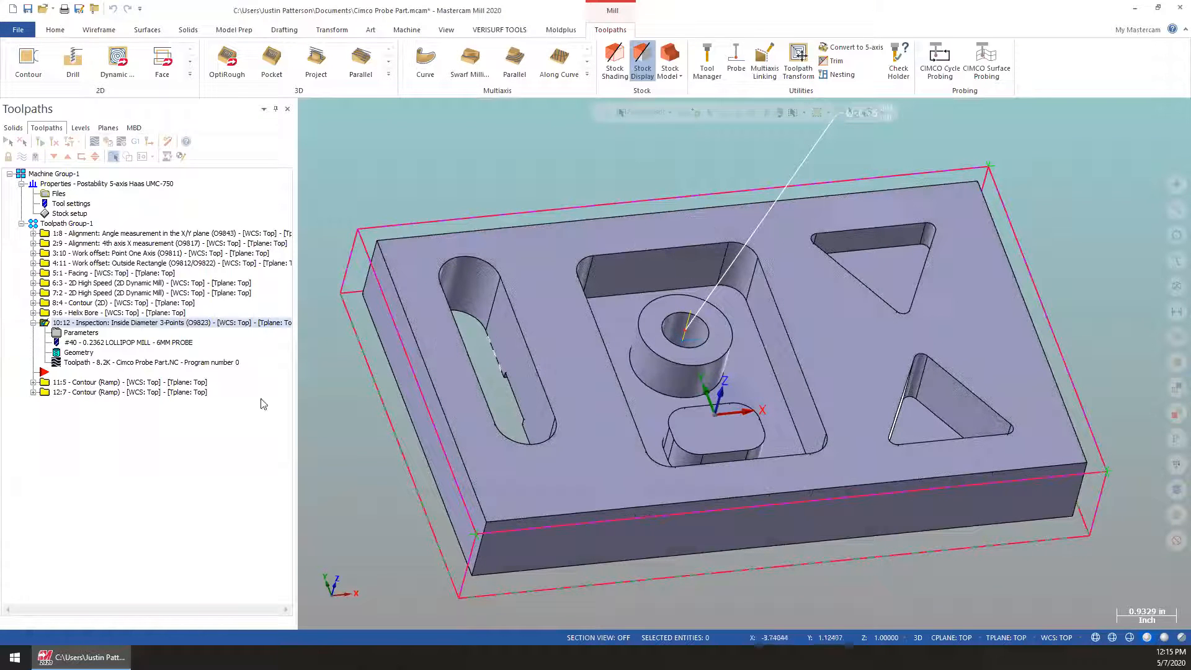
Step: Move the insert position below the last Contour operation and start an Inside Rectangle (O9812/O9822) workpiece inspection cycle
double_click(54, 157)
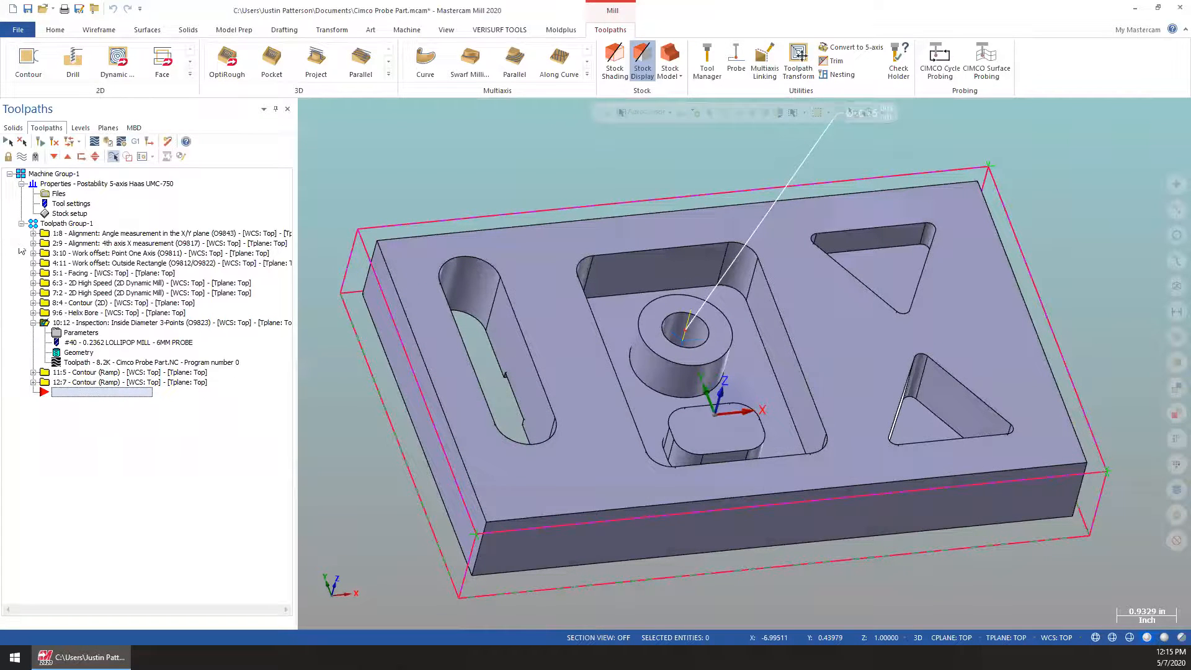
left_click(34, 323)
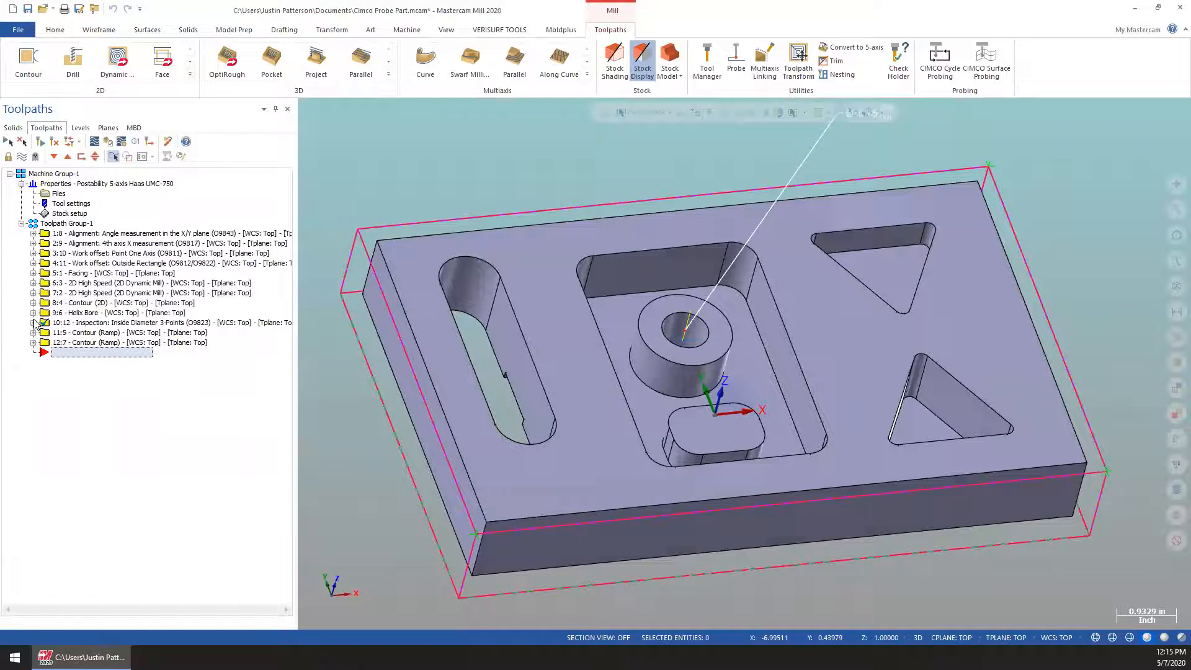
left_click(940, 74)
mouse_move(954, 99)
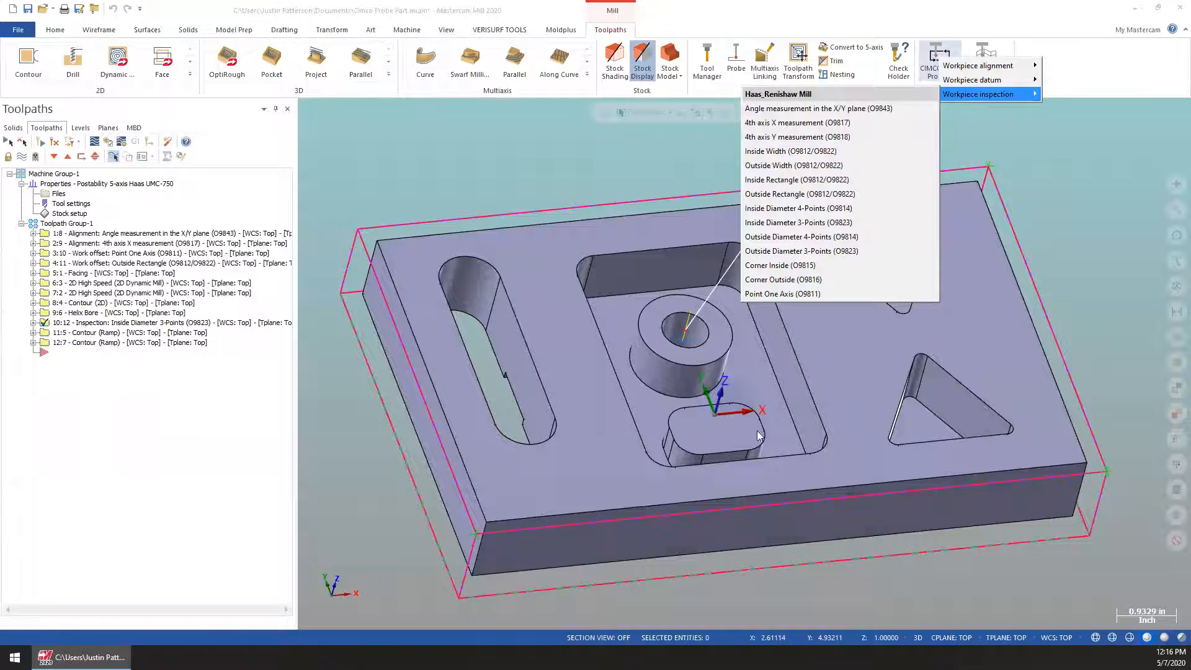
left_click(829, 182)
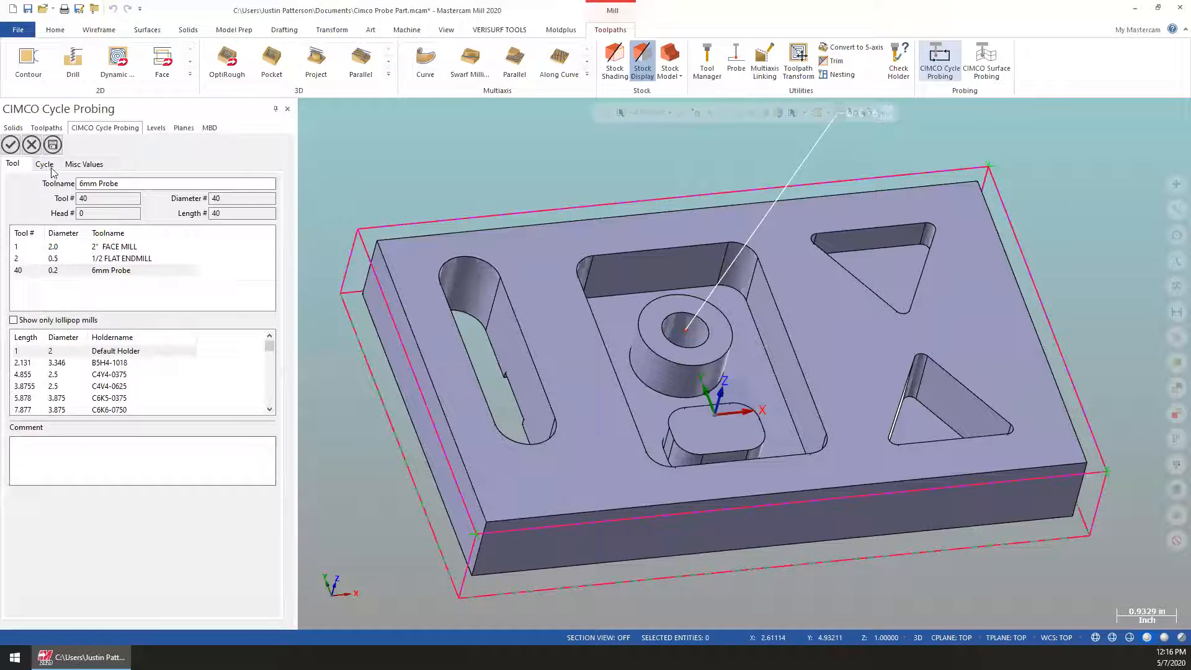
Step: Chain the top edge of the large central pocket in Cplane mode as the inside rectangle cycle's geometry
left_click(44, 164)
right_click(80, 226)
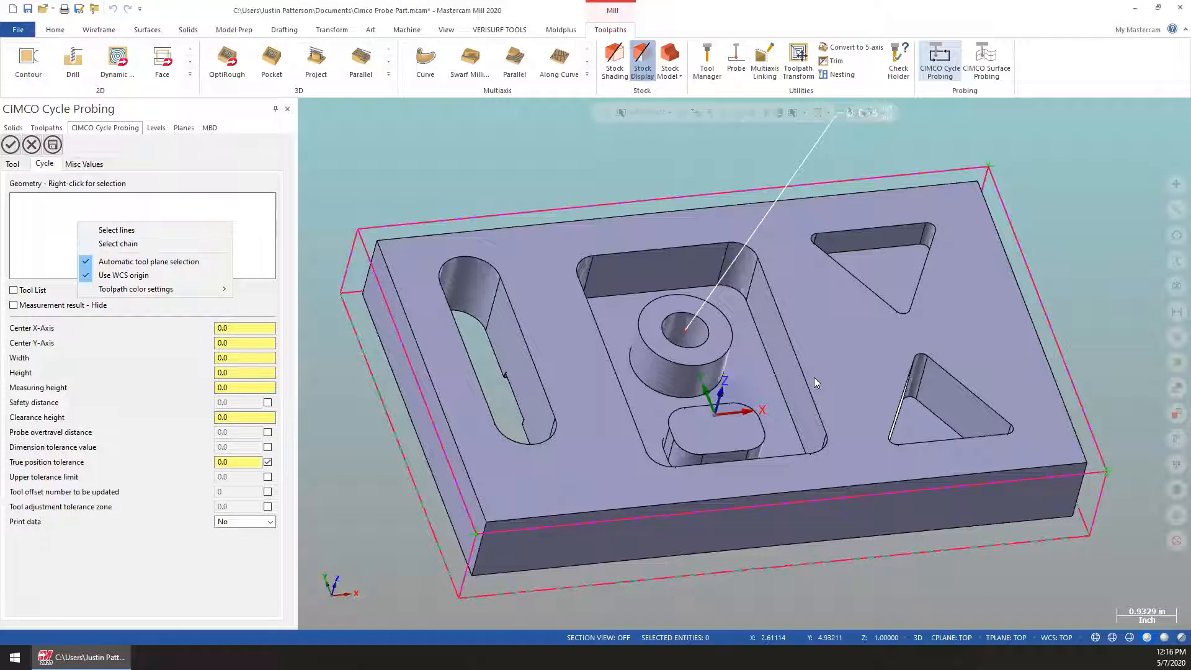
left_click(142, 248)
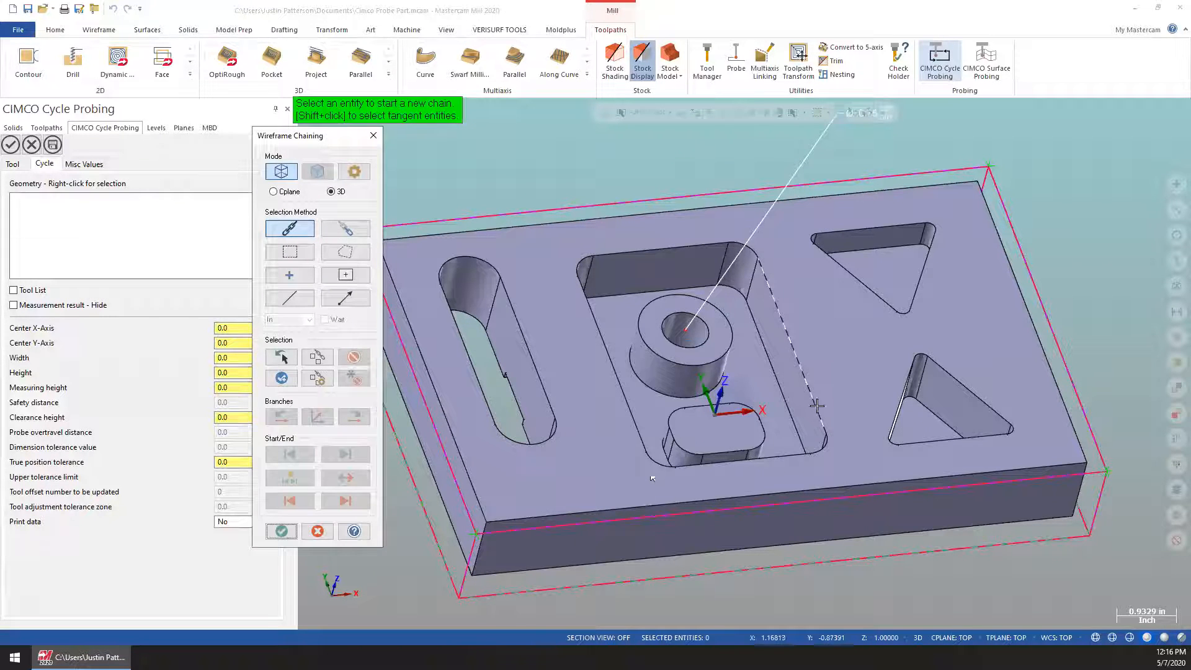
left_click(274, 192)
left_click(816, 409)
left_click(281, 531)
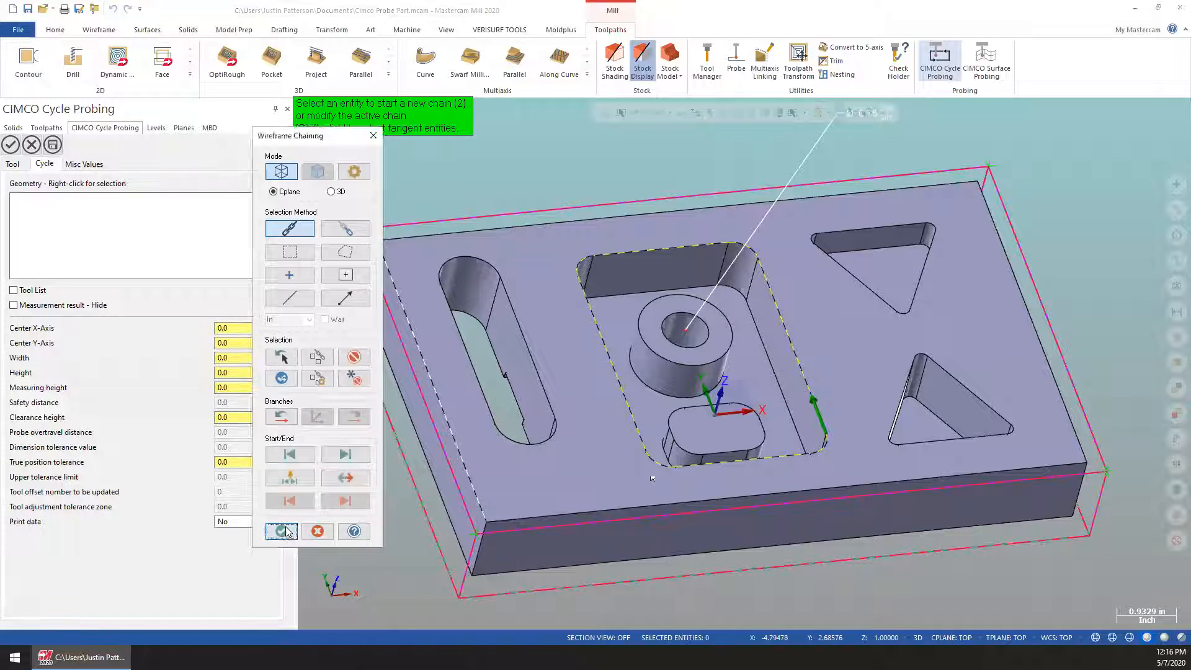
Step: Enable the 0.23622 safety distance for the inside rectangle cycle so the probe moves over the central bosses
middle_click_drag(784, 364, 699, 317)
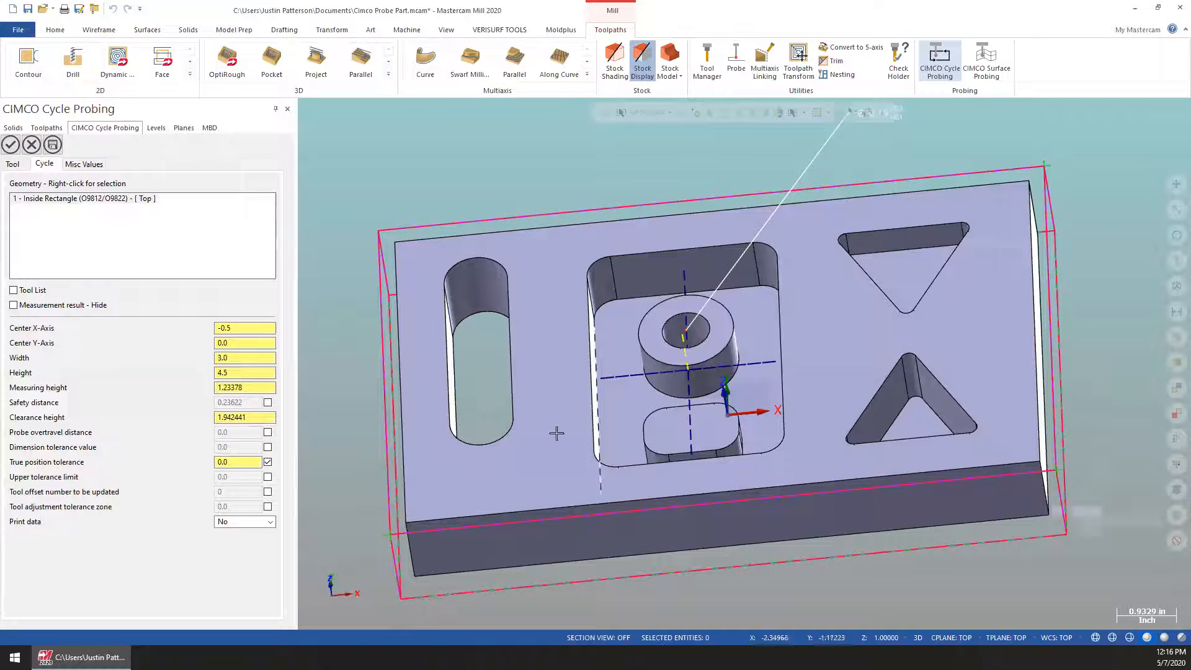
middle_click_drag(669, 348, 347, 360)
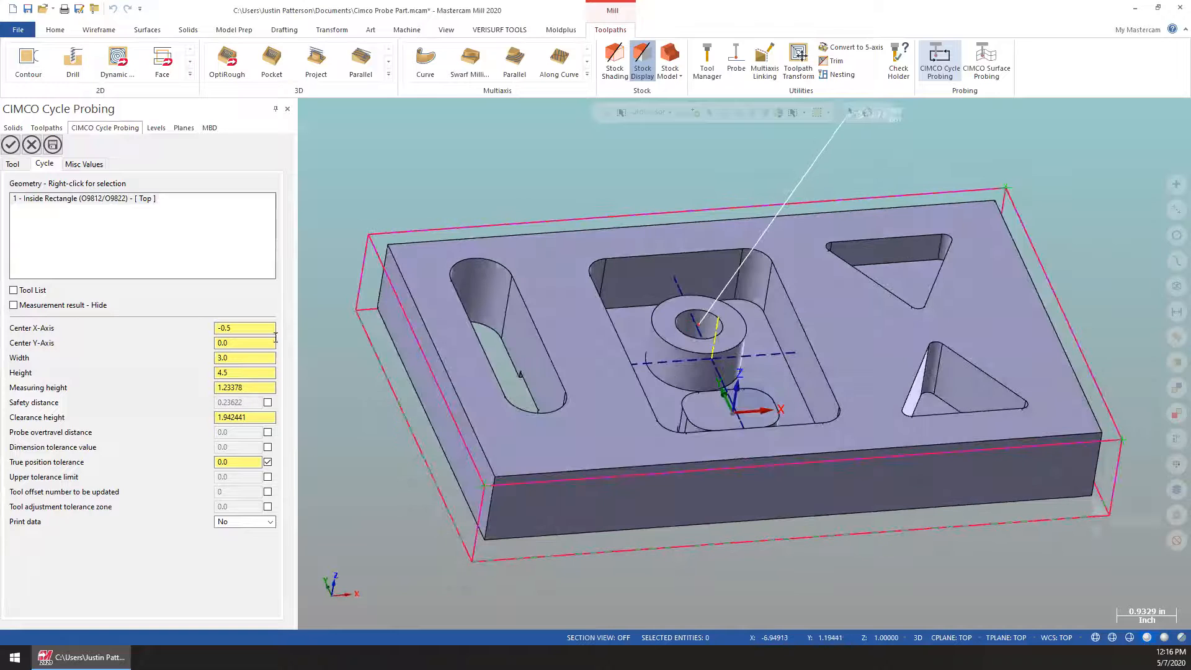
left_click(268, 402)
left_click(267, 402)
left_click(267, 403)
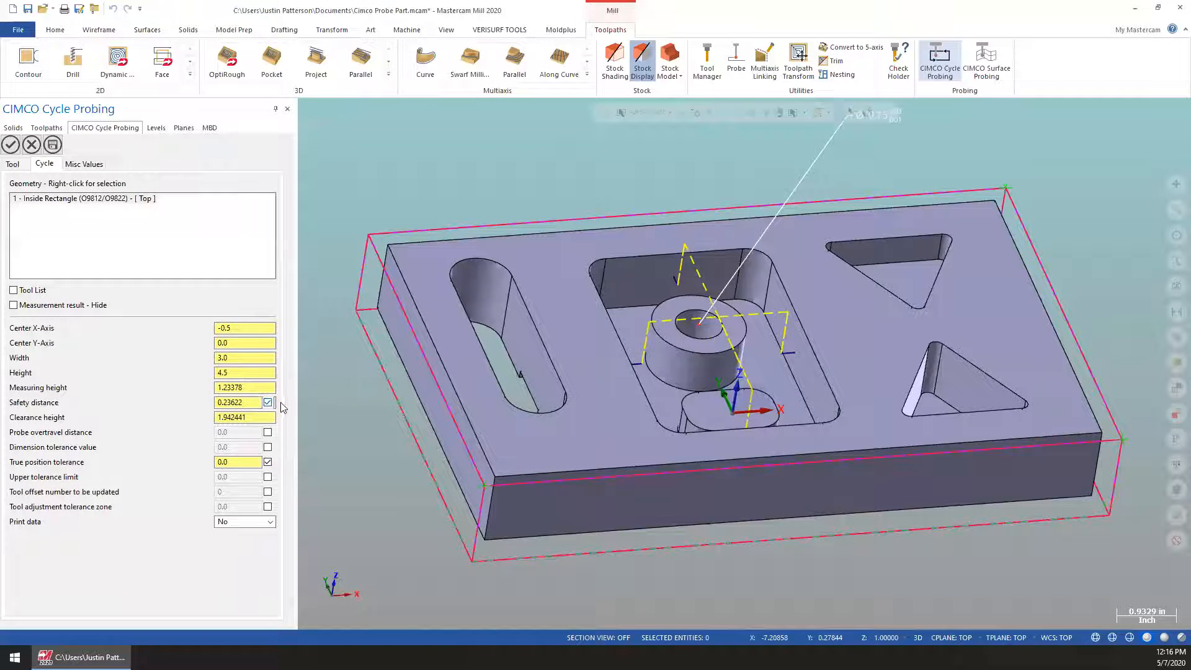
Step: Set the inside rectangle cycle's safety distance to 0.13622 and check the probe path around the central bosses
middle_click_drag(825, 331, 823, 379)
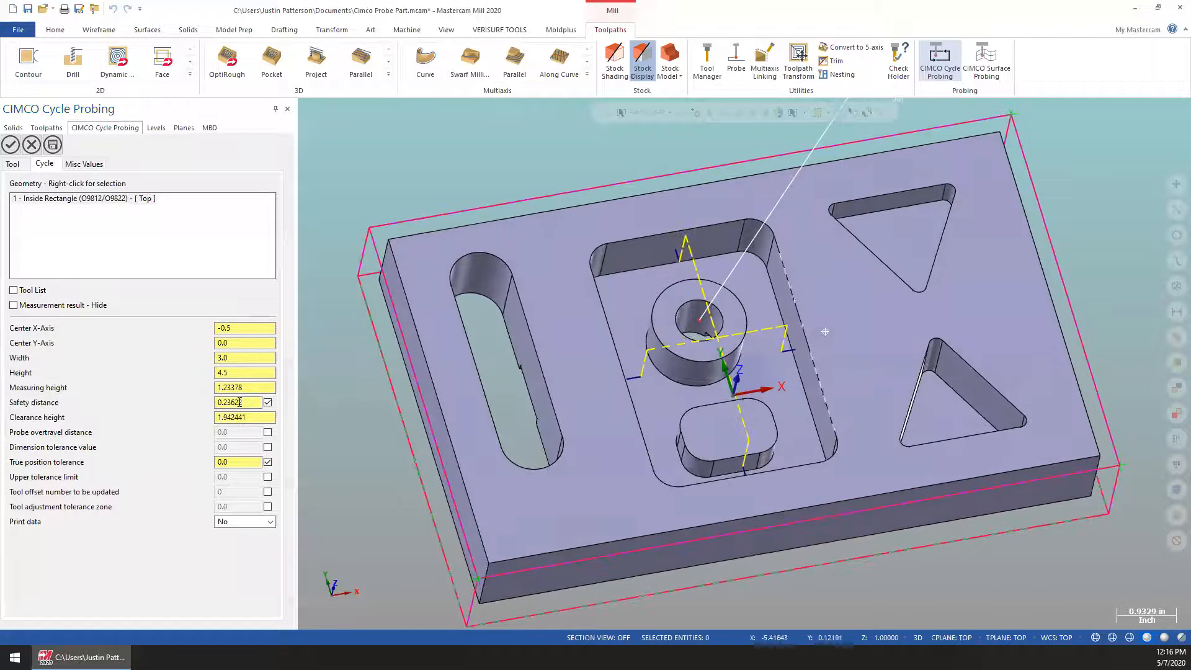
scroll(240, 402, "down", 2)
scroll(239, 402, "up", 1)
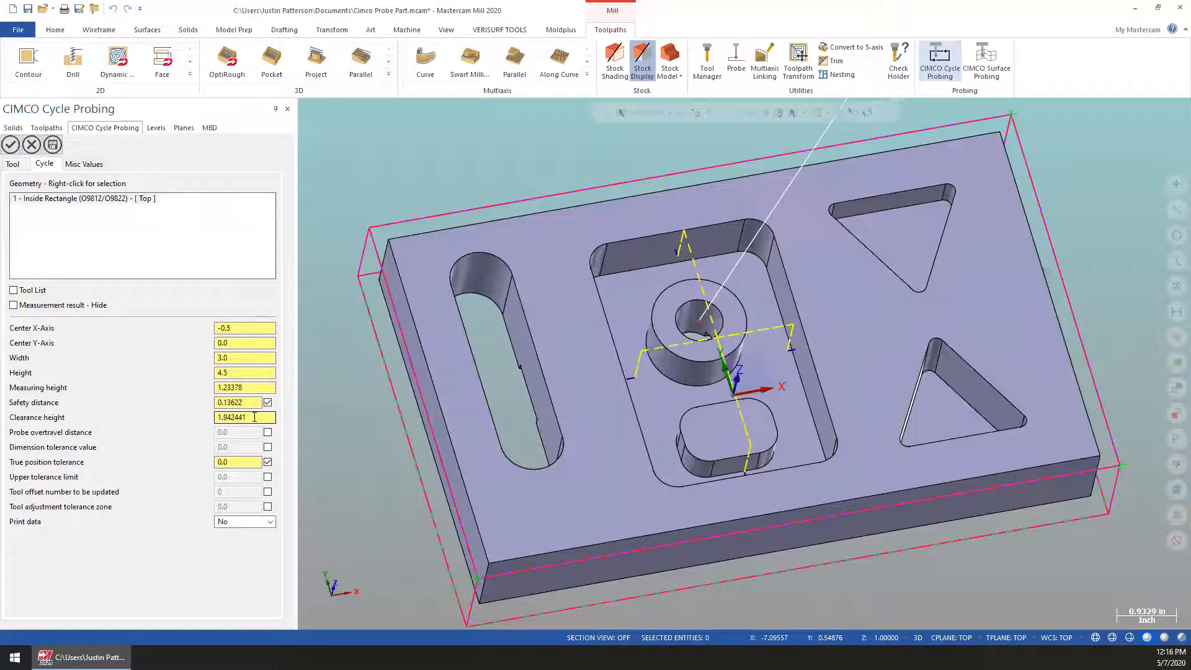
double_click(254, 417)
scroll(248, 387, "up", 2)
scroll(252, 386, "down", 2)
middle_click_drag(593, 382, 525, 285)
middle_click_drag(391, 335, 325, 423)
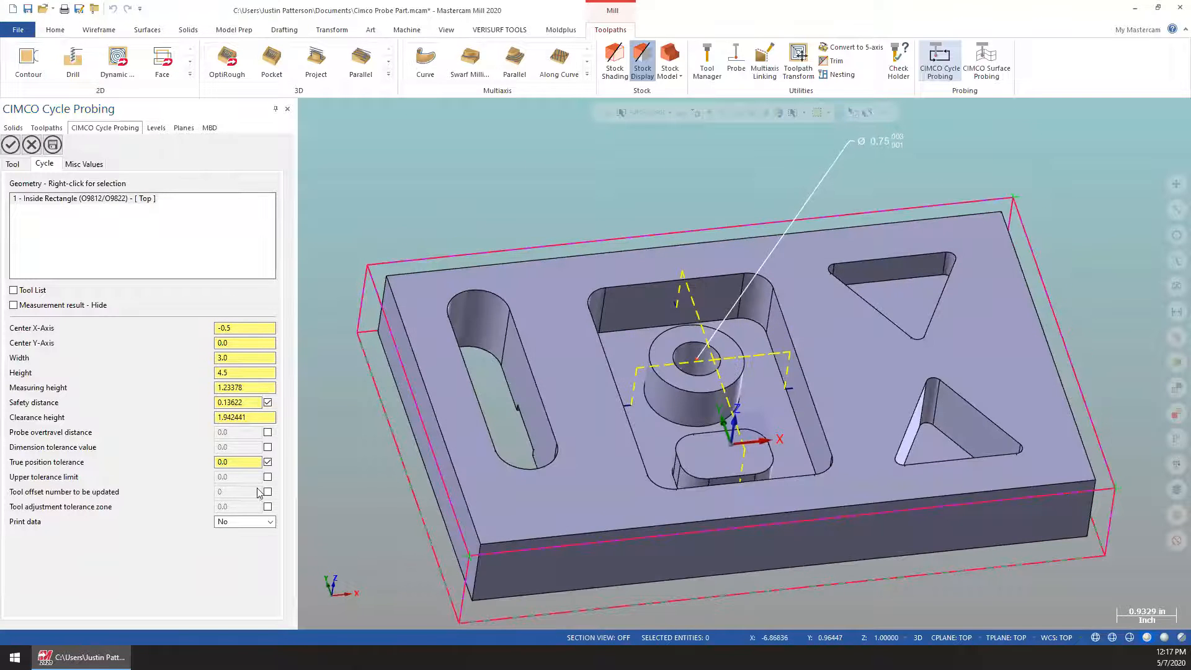
Step: Show the inside rectangle cycle's measurement results and enable variable output for Actual: Width and Actual: Height
left_click(13, 305)
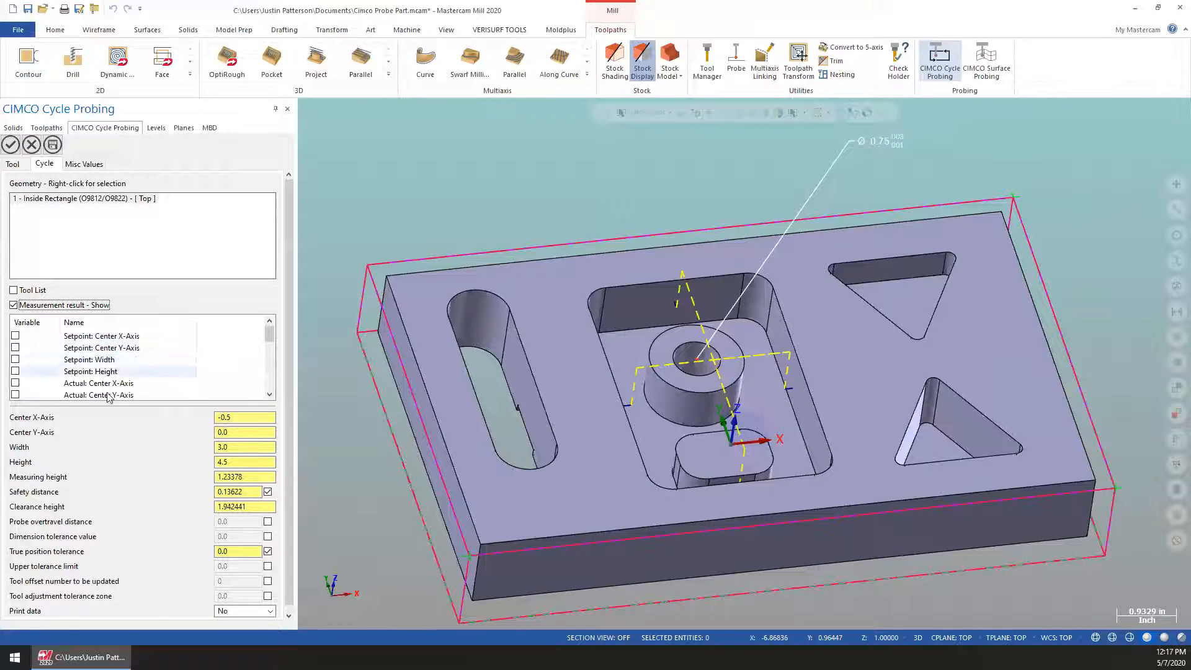
left_click(270, 395)
left_click(270, 395)
left_click(270, 395)
left_click(270, 394)
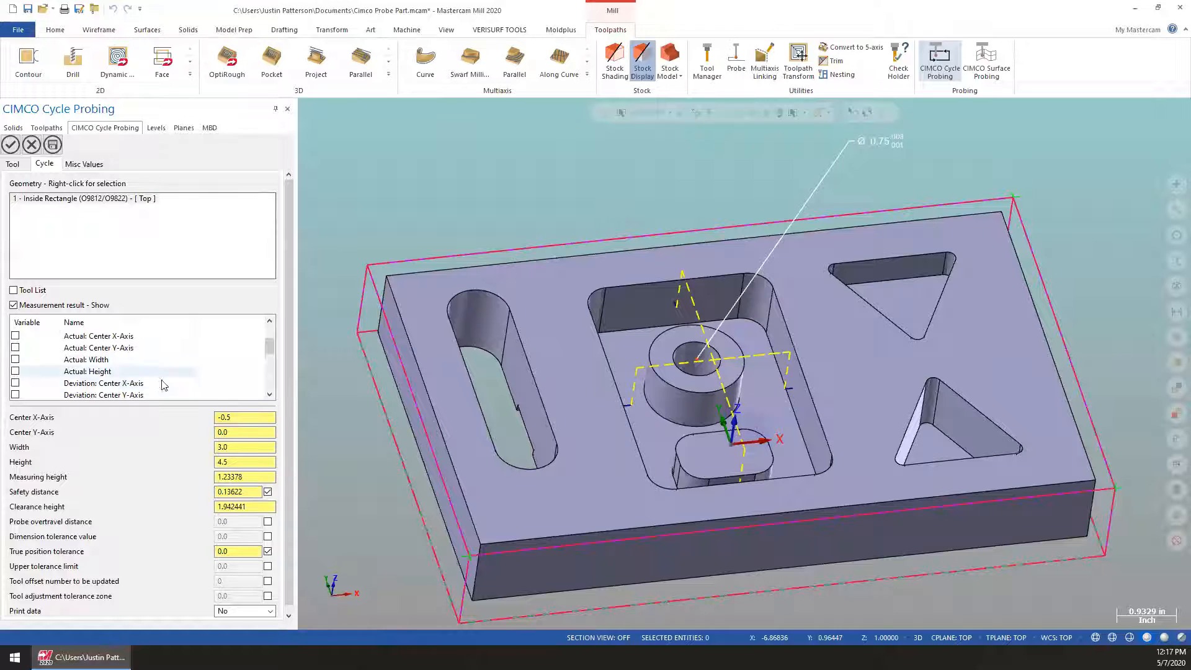
left_click(269, 394)
left_click(270, 394)
left_click(270, 395)
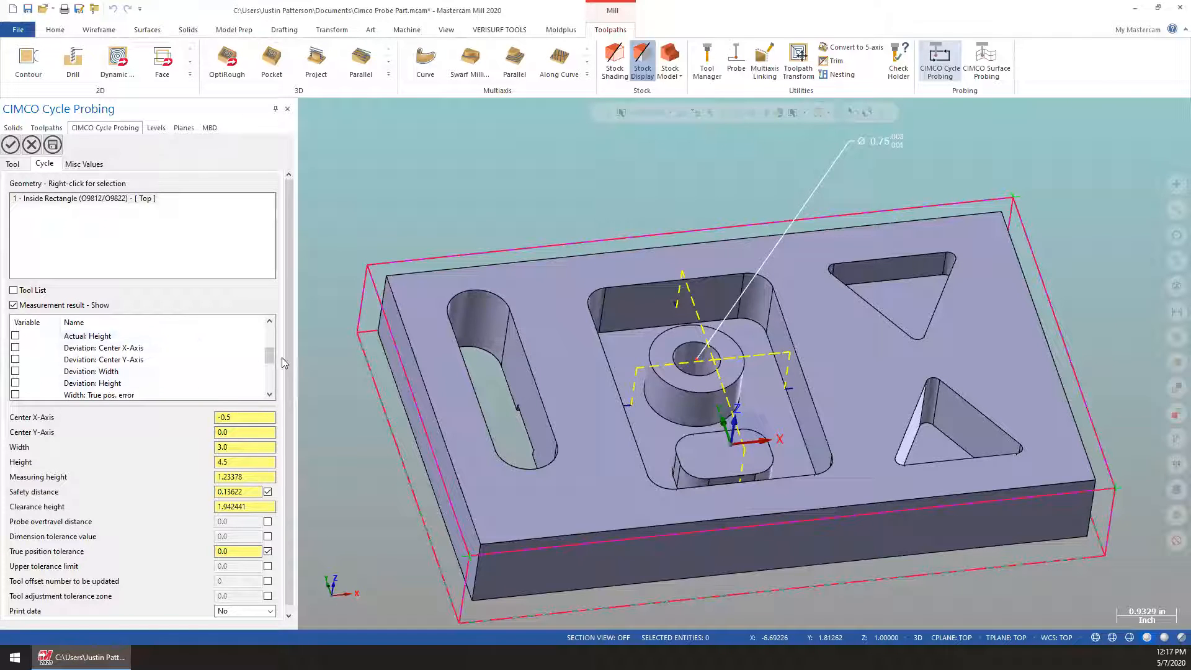
left_click(270, 321)
left_click(15, 335)
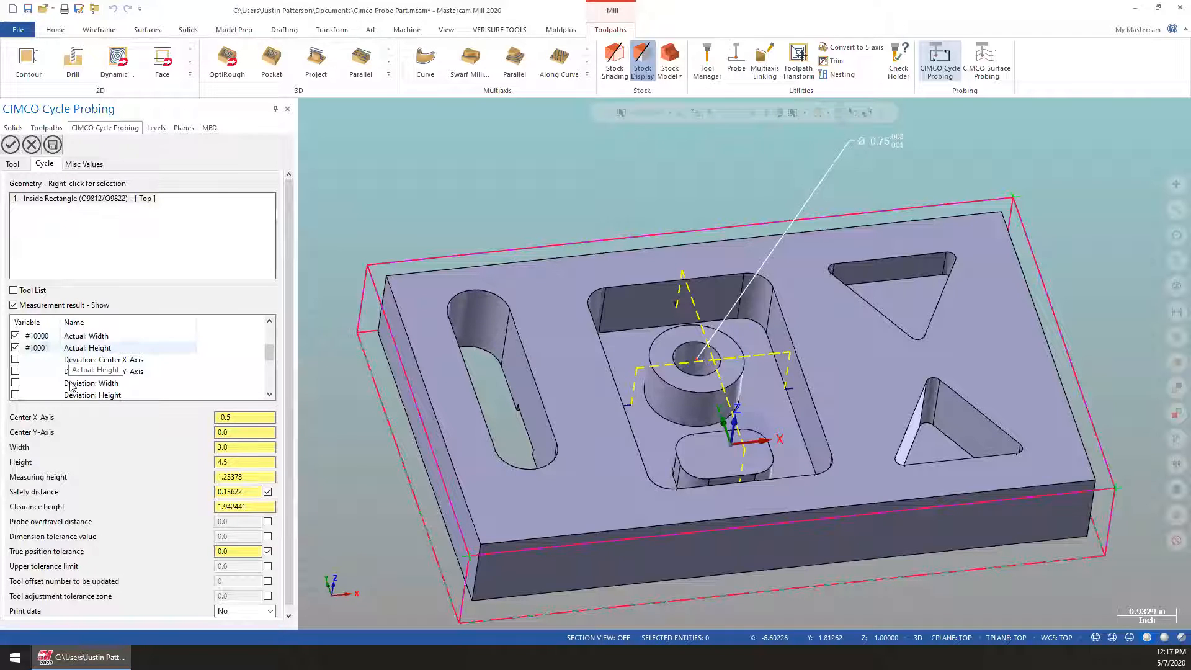
Step: Edit the variable number assigned to Actual: Width and accept the inside rectangle inspection cycle
double_click(39, 336)
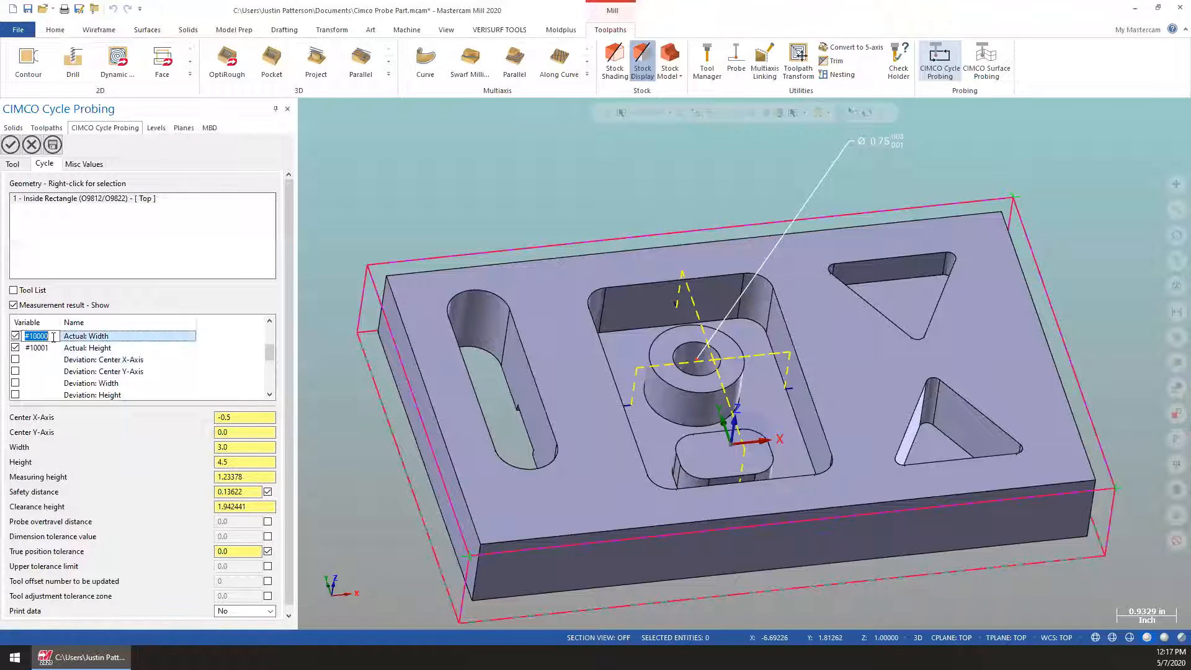
key("BackSpace")
key("BackSpace")
key("Return")
left_click(10, 145)
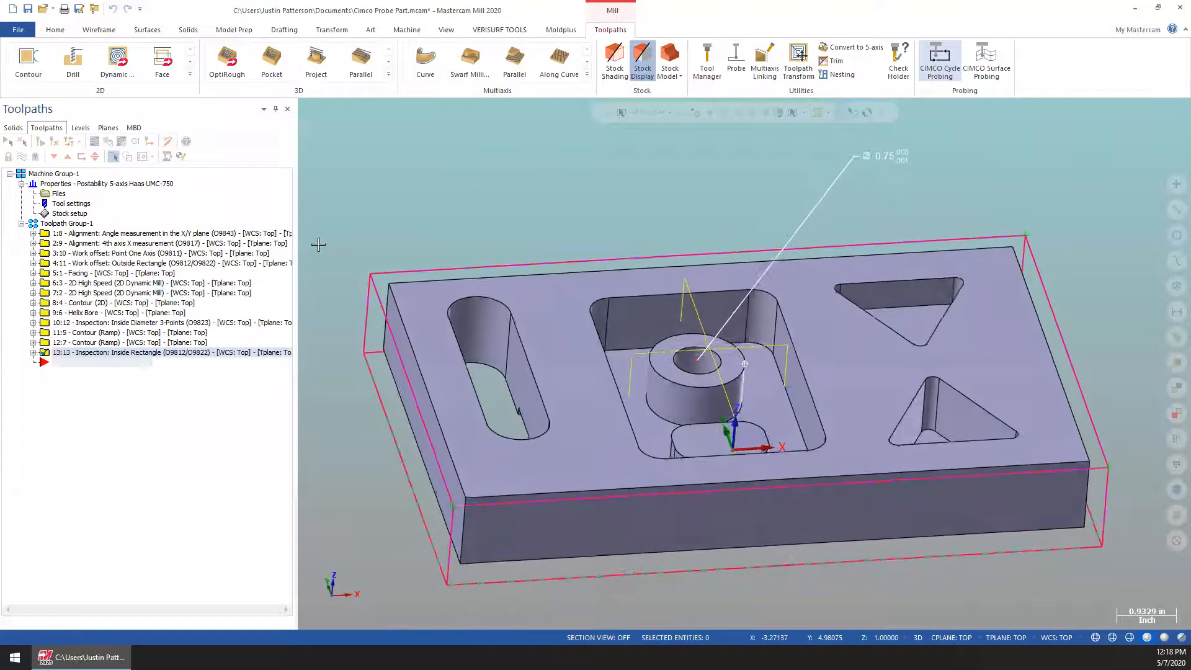
Step: Backplot the inside rectangle inspection toolpath to check the probe in the central pocket, and close the backplot
left_click(34, 352)
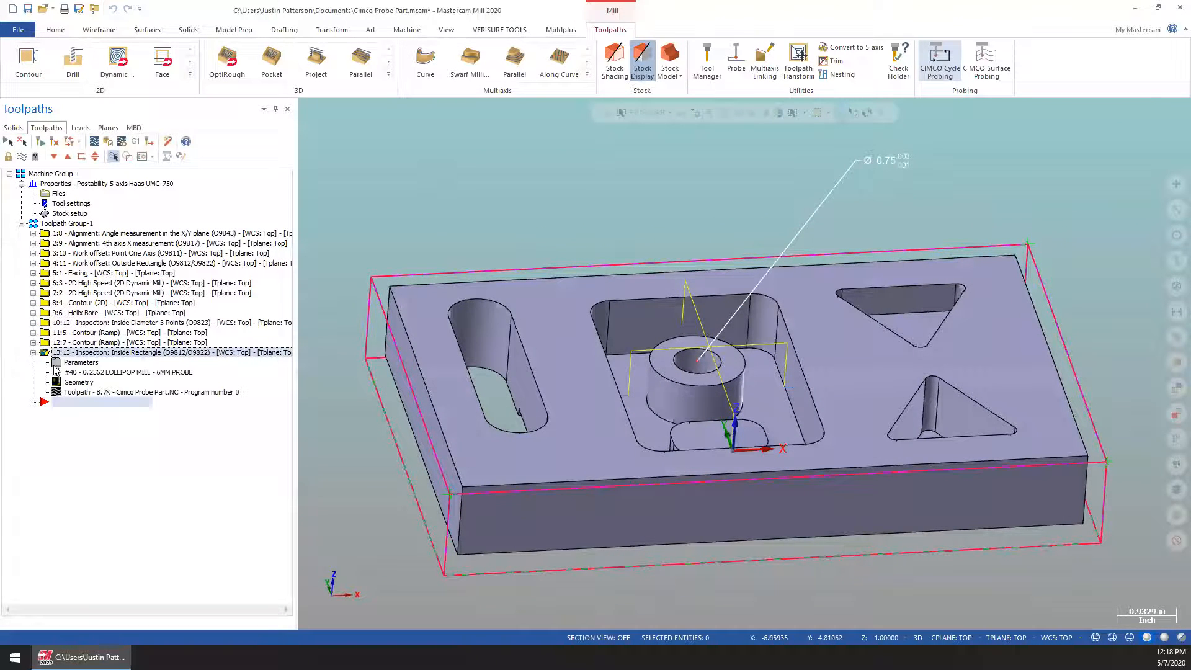
left_click(139, 393)
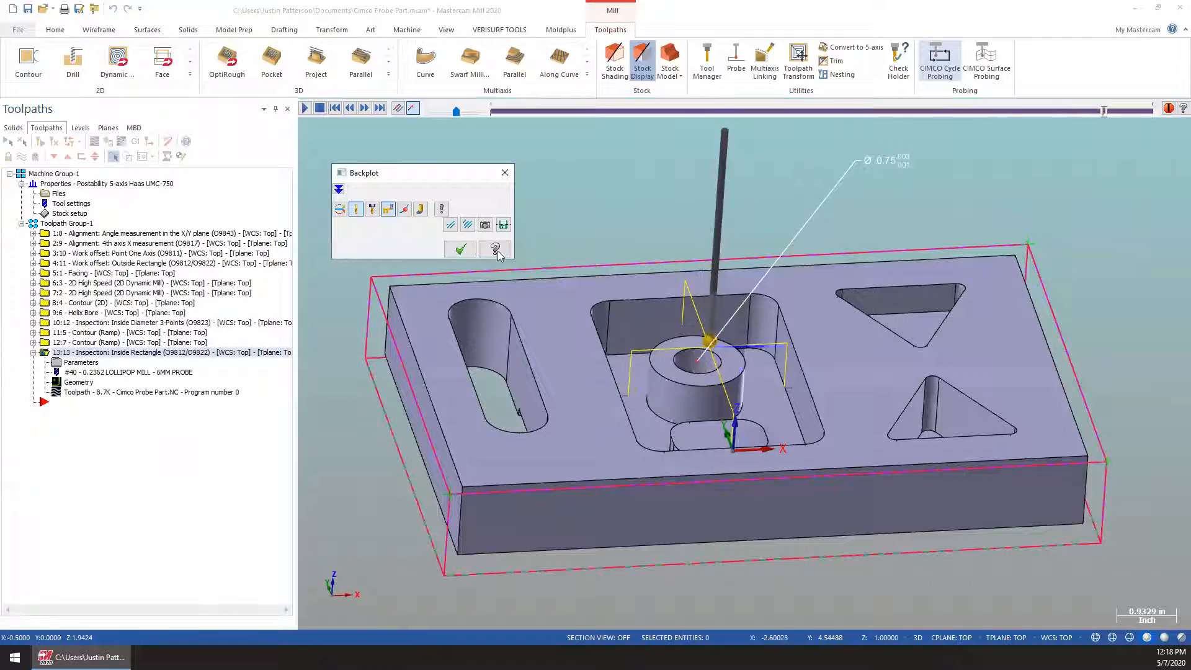
left_click(461, 252)
middle_click_drag(647, 282, 654, 338)
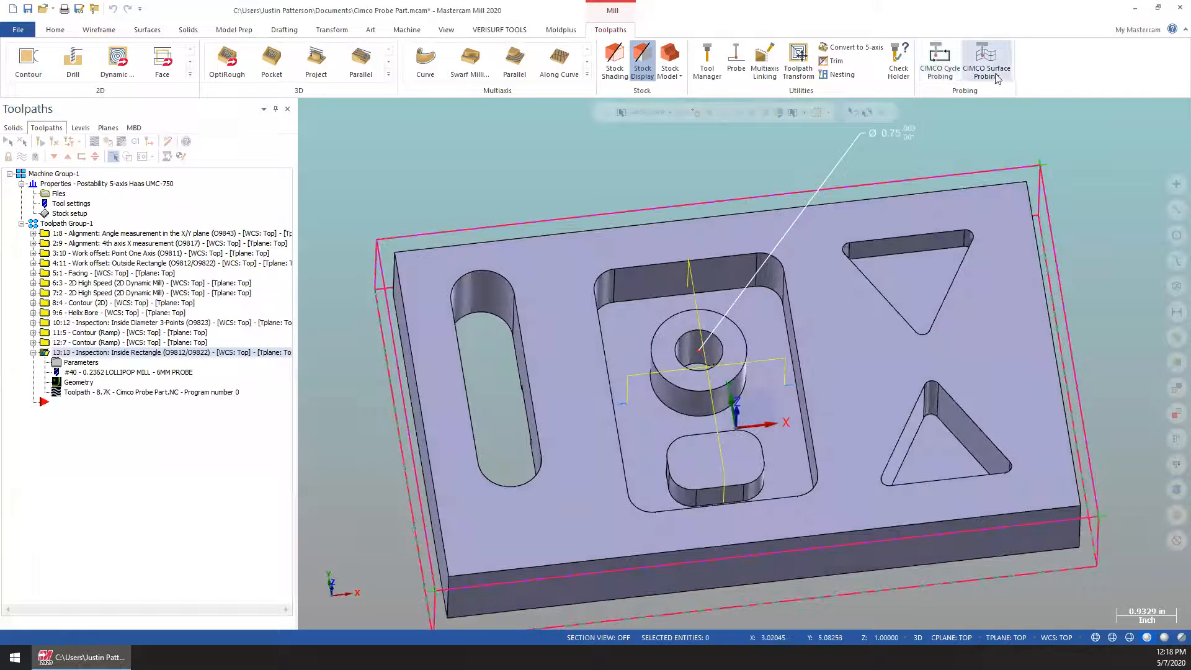
Step: Start an Inside Width (O9812/O9822) workpiece datum cycle and select the long slot's straight edge as its geometry
left_click(949, 57)
mouse_move(988, 76)
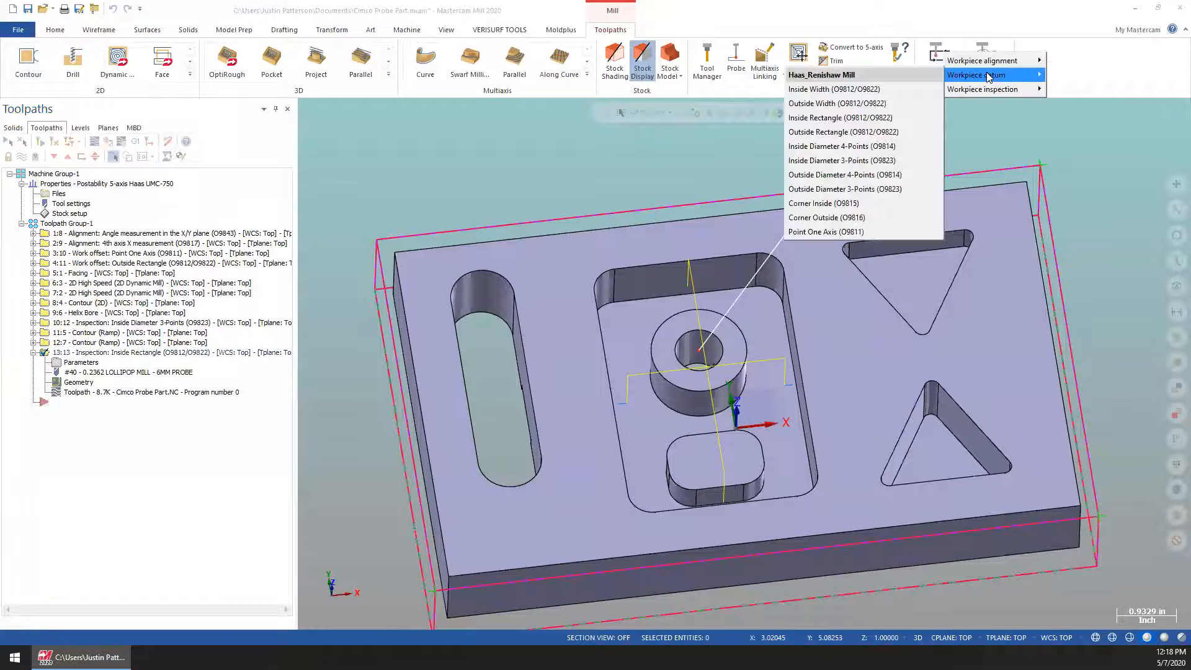
left_click(850, 120)
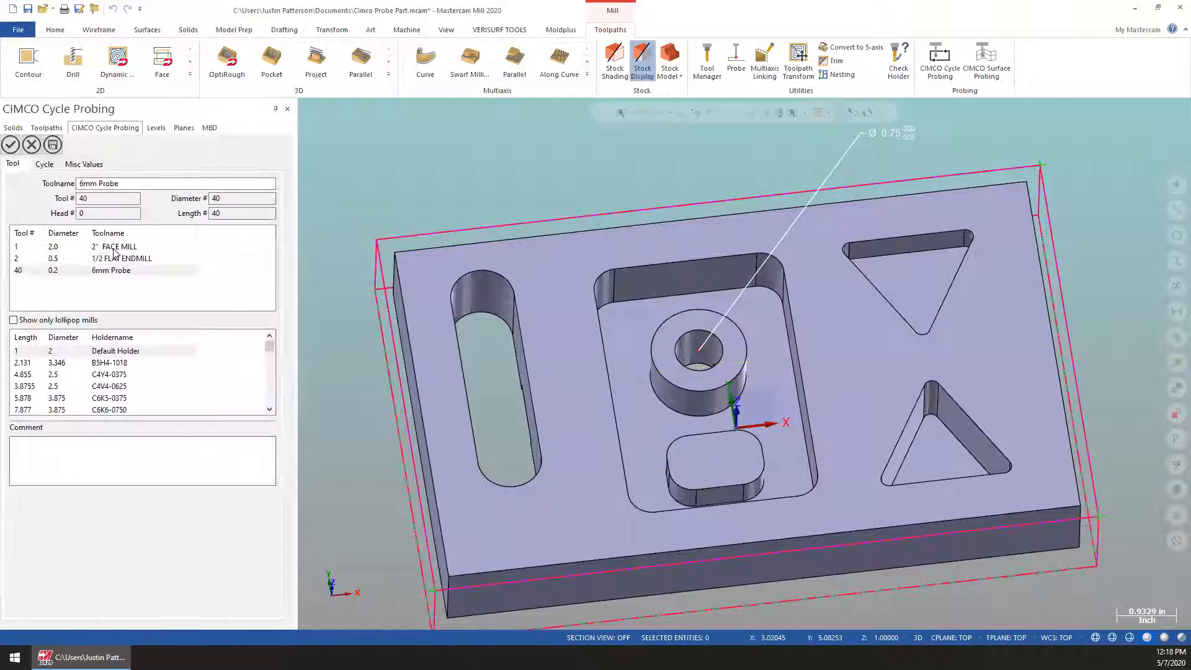
left_click(41, 164)
right_click(113, 242)
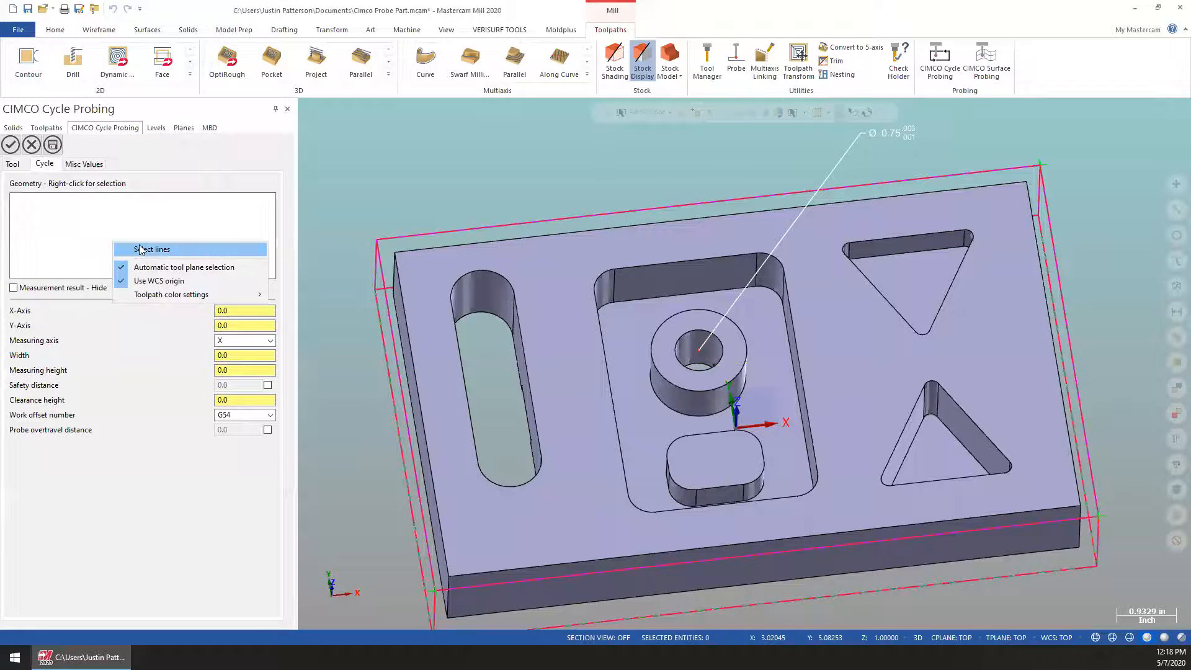
left_click(127, 247)
middle_click_drag(579, 298, 495, 433)
left_click(498, 458)
middle_click_drag(439, 512, 459, 497)
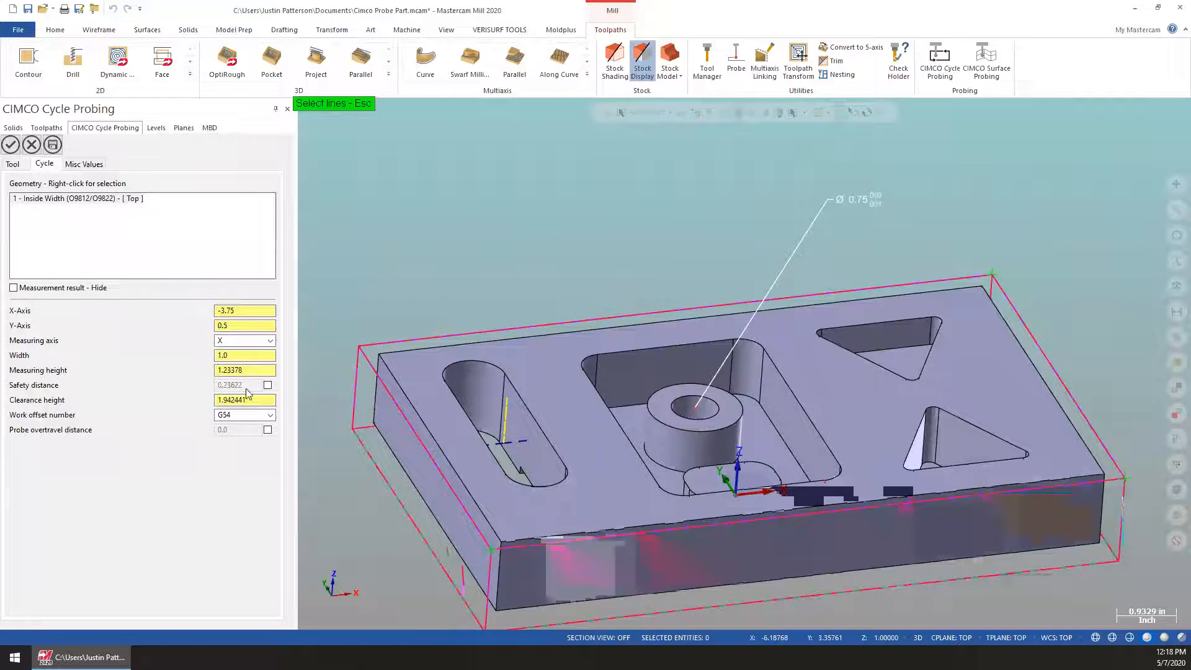
Step: Enable variable output for Actual: Width in the slot's inside width cycle and accept the cycle
left_click(41, 289)
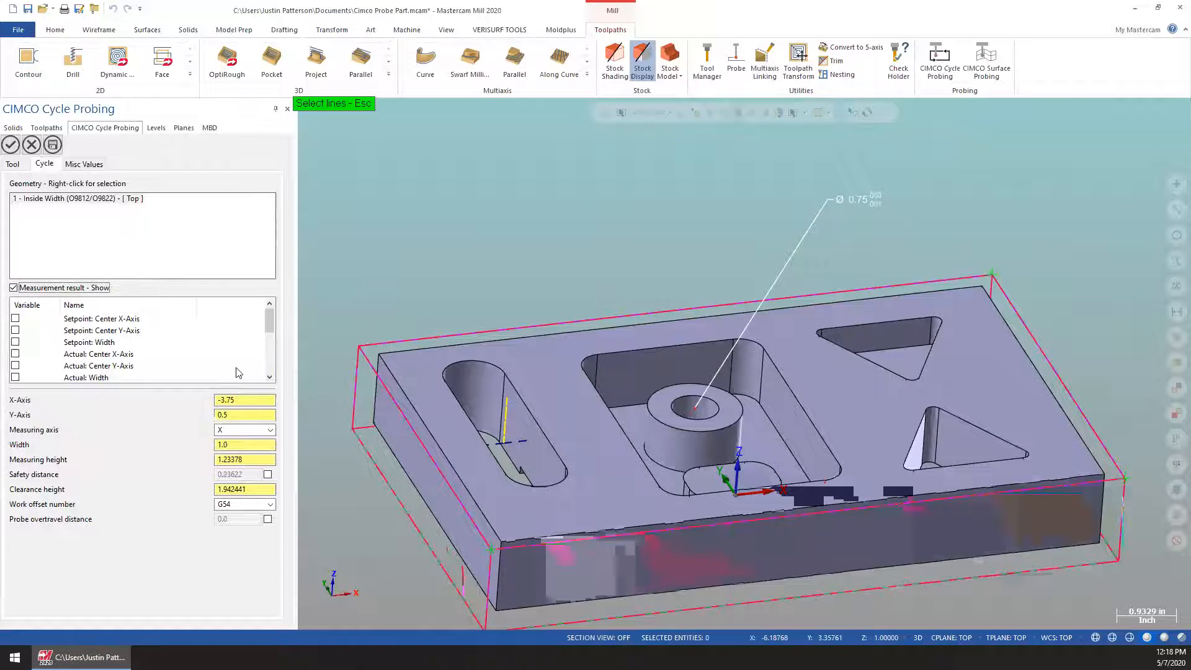
left_click(230, 376)
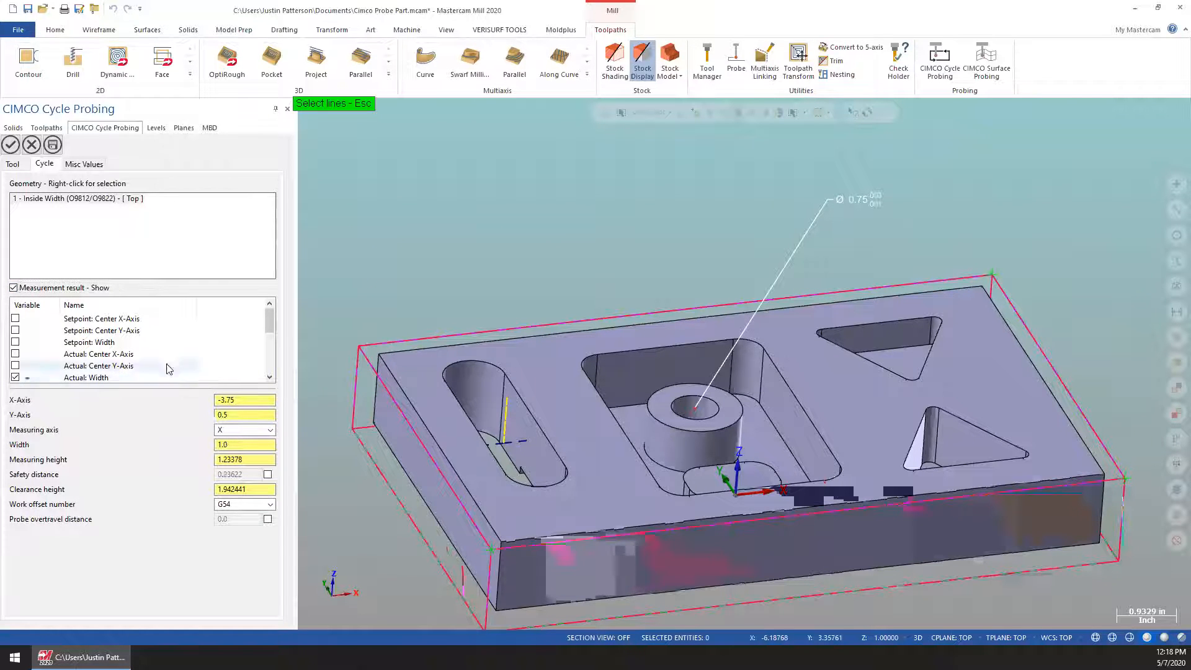
scroll(240, 346, "down", 5)
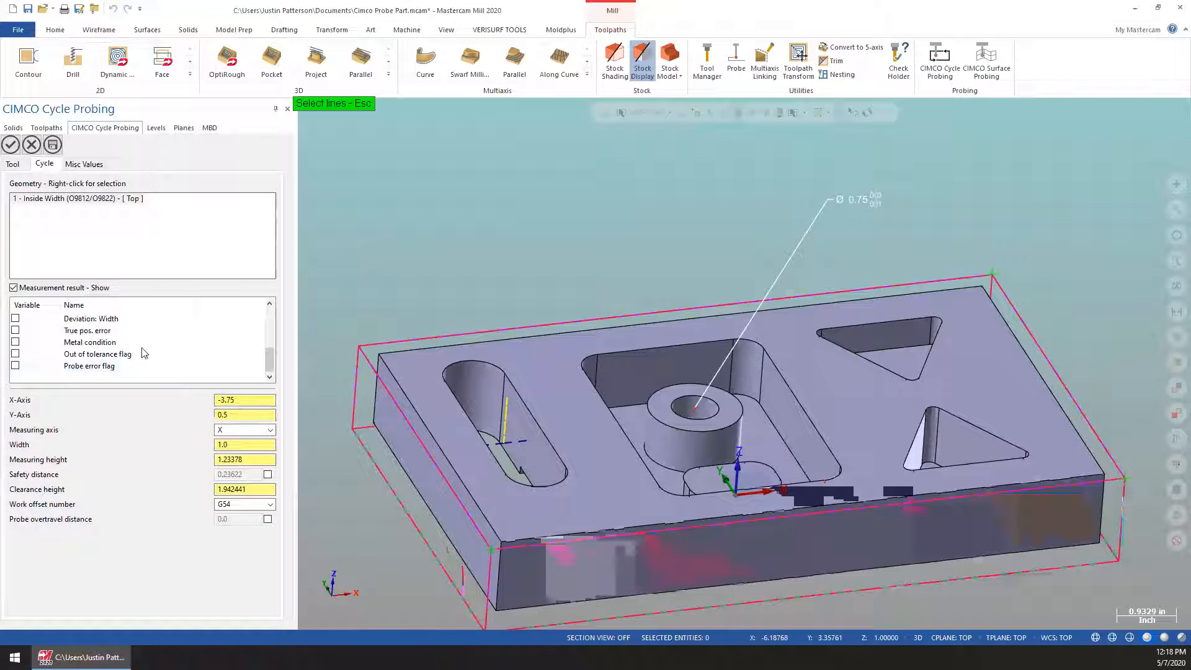
left_click(17, 144)
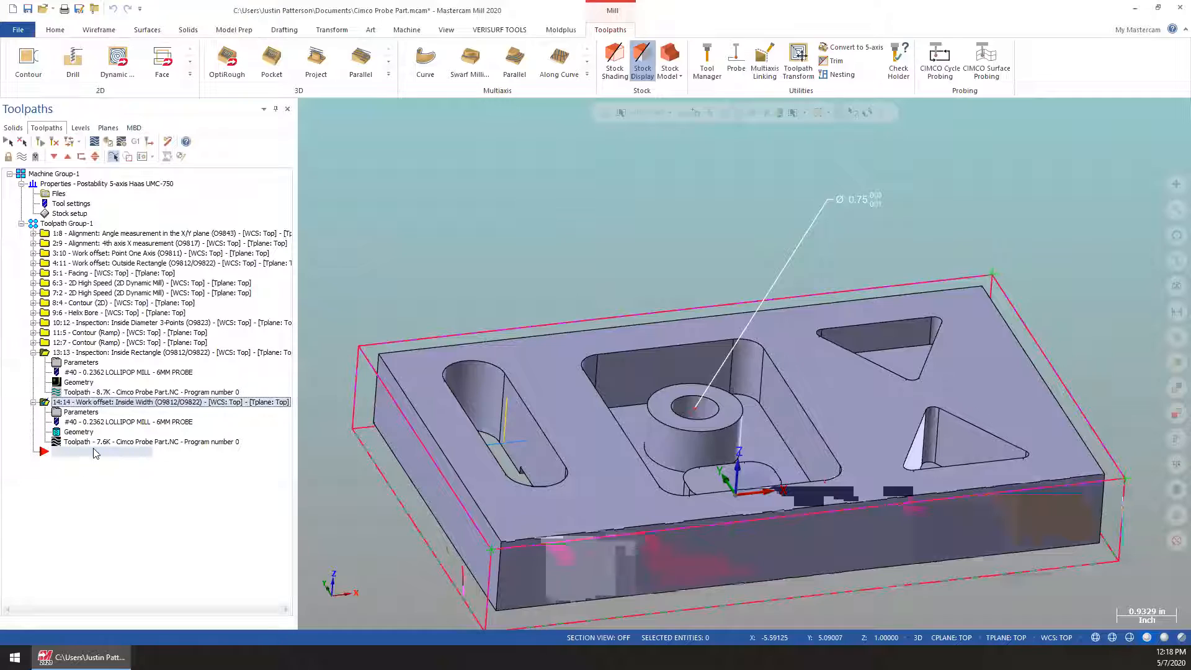
Step: Switch to a top view of the slot and start an Inside Diameter 3-Points (O9823) workpiece inspection cycle
middle_click_drag(542, 281, 463, 204)
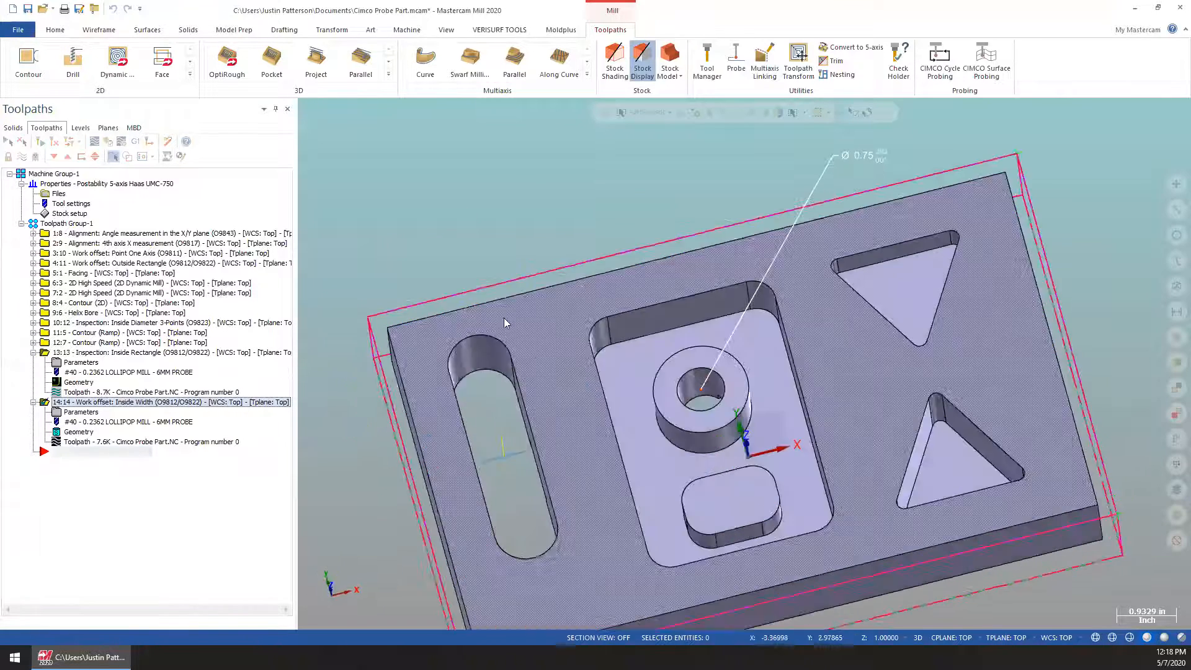
right_click(464, 204)
left_click(501, 316)
scroll(471, 214, "up", 5)
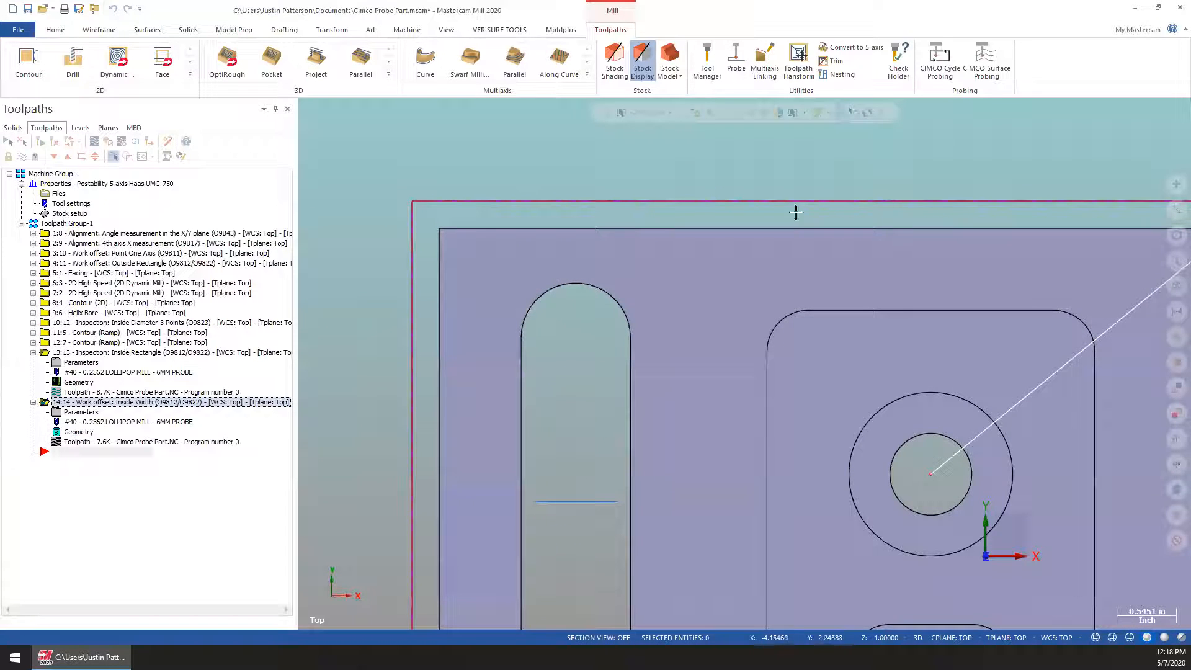
left_click(934, 73)
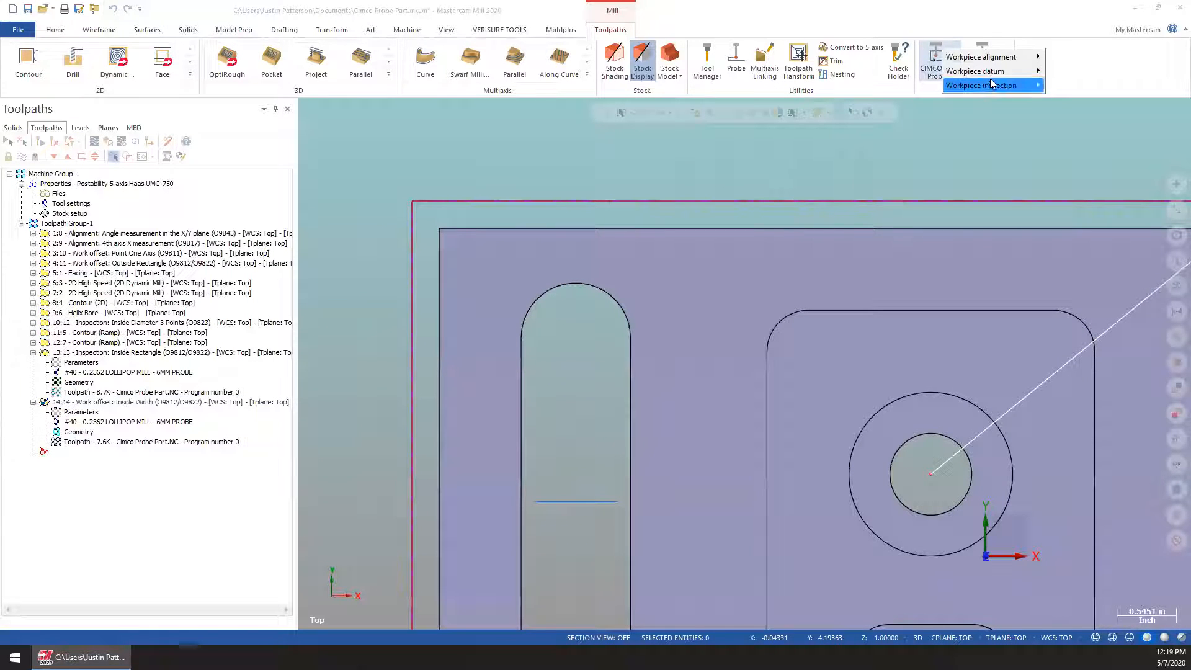
mouse_move(1009, 92)
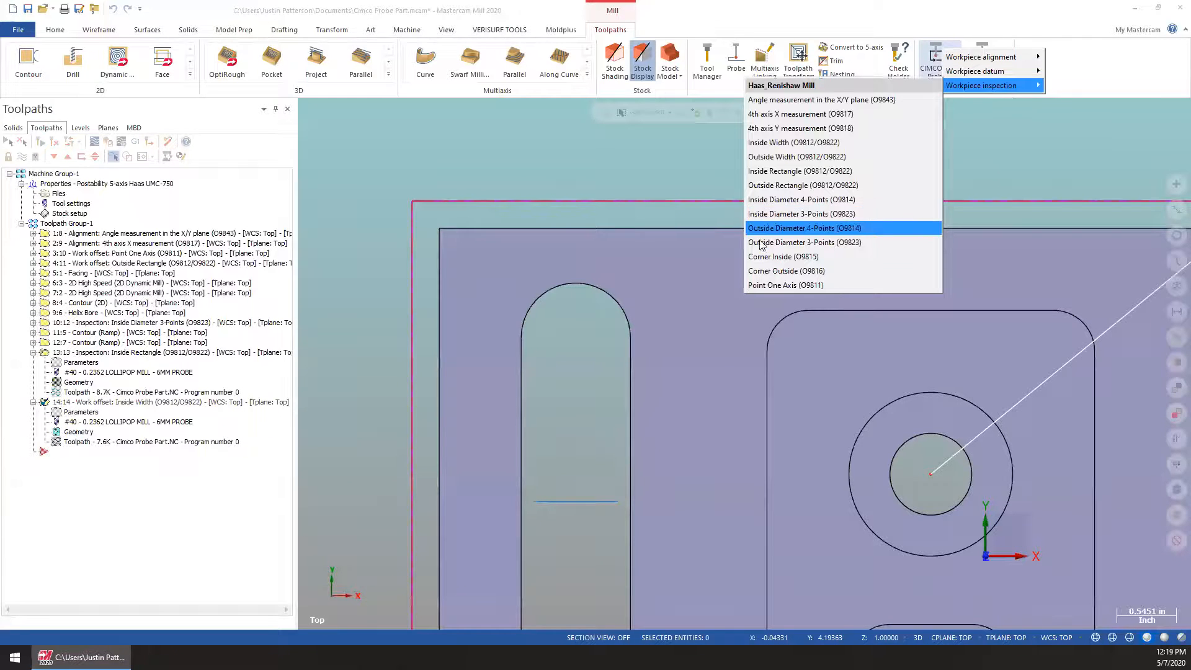
left_click(809, 214)
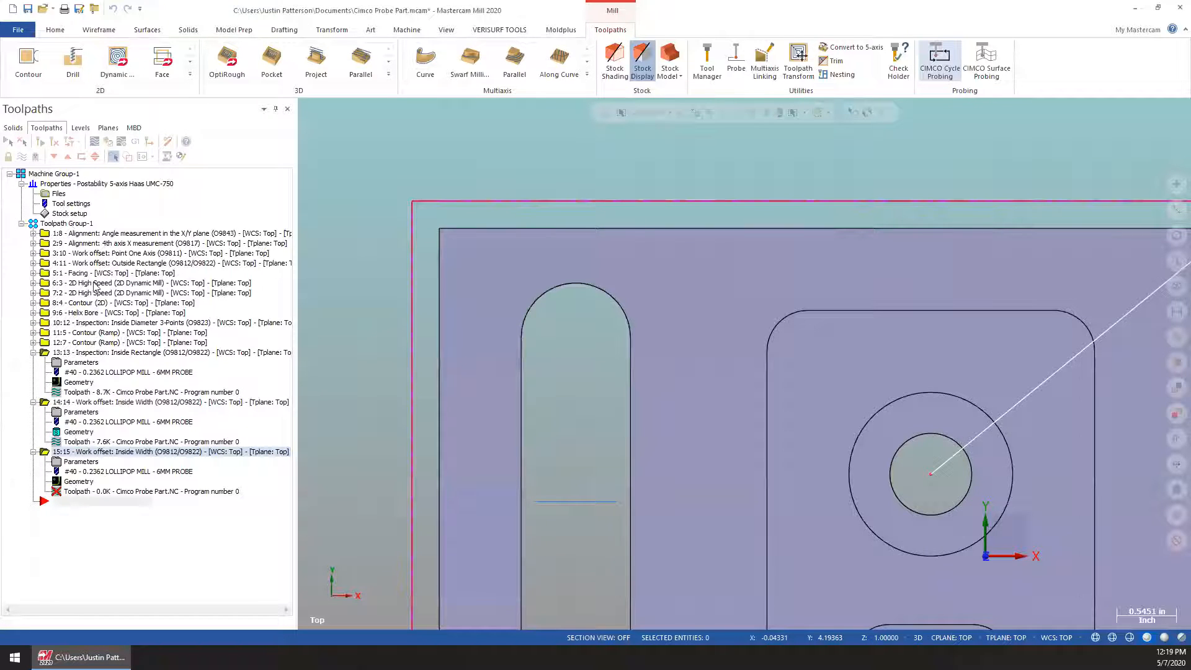
Step: Select the arc at the slot's upper end as geometry for the 3-point inside diameter cycle
left_click(44, 163)
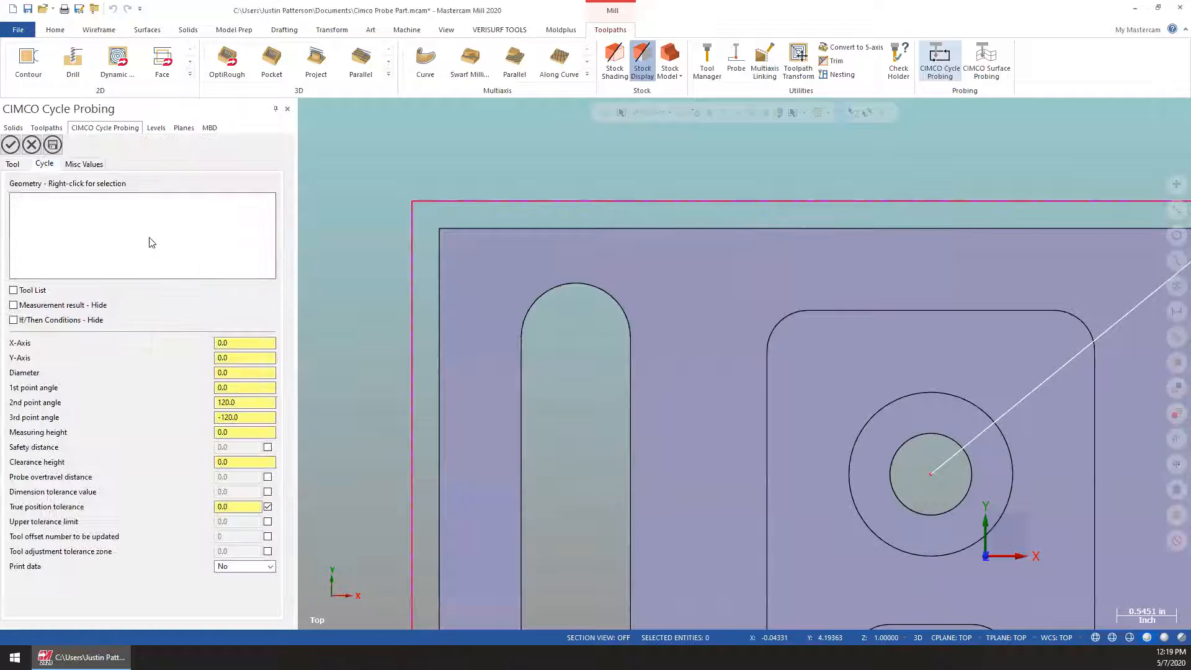
right_click(112, 211)
left_click(139, 217)
middle_click_drag(656, 276, 661, 258)
left_click(619, 309)
right_click(546, 127)
left_click(583, 242)
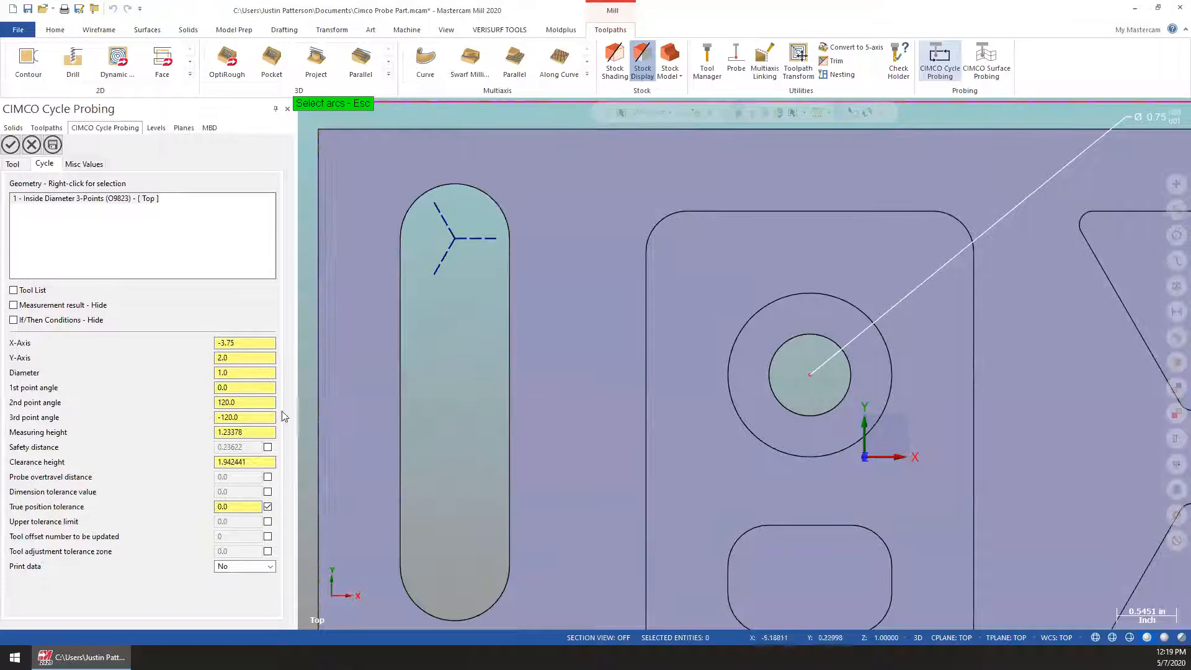
Step: Set the three probing point angles on the slot's end arc to 20, 90 and 160 degrees
middle_click_drag(473, 292, 539, 329)
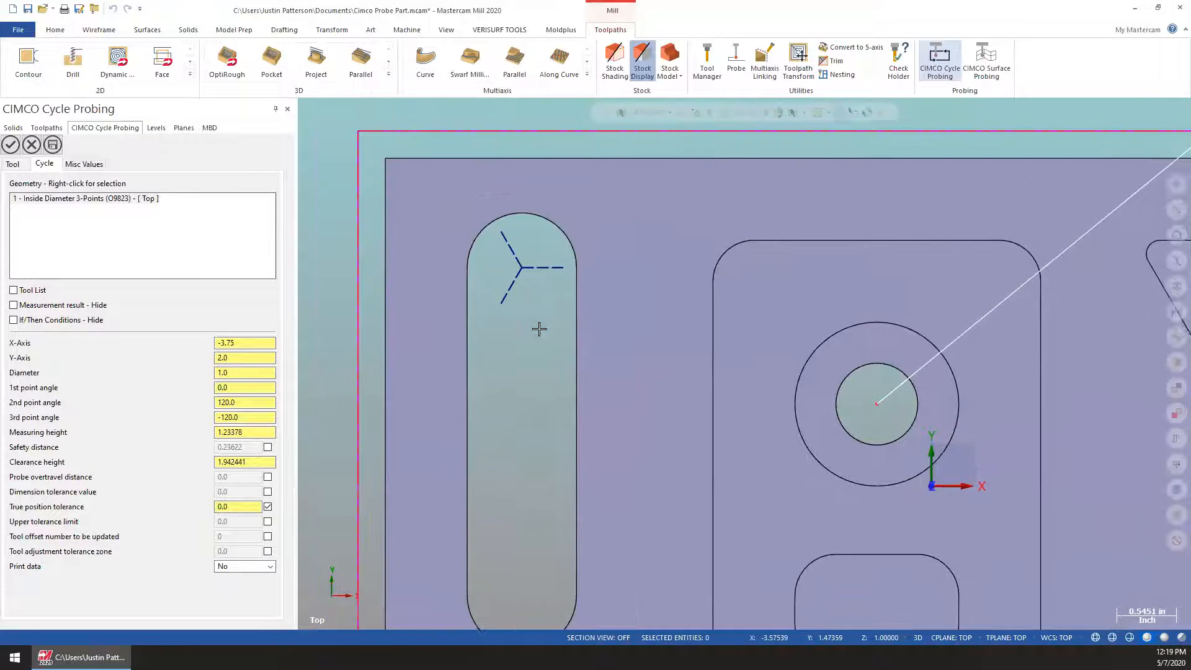
double_click(244, 389)
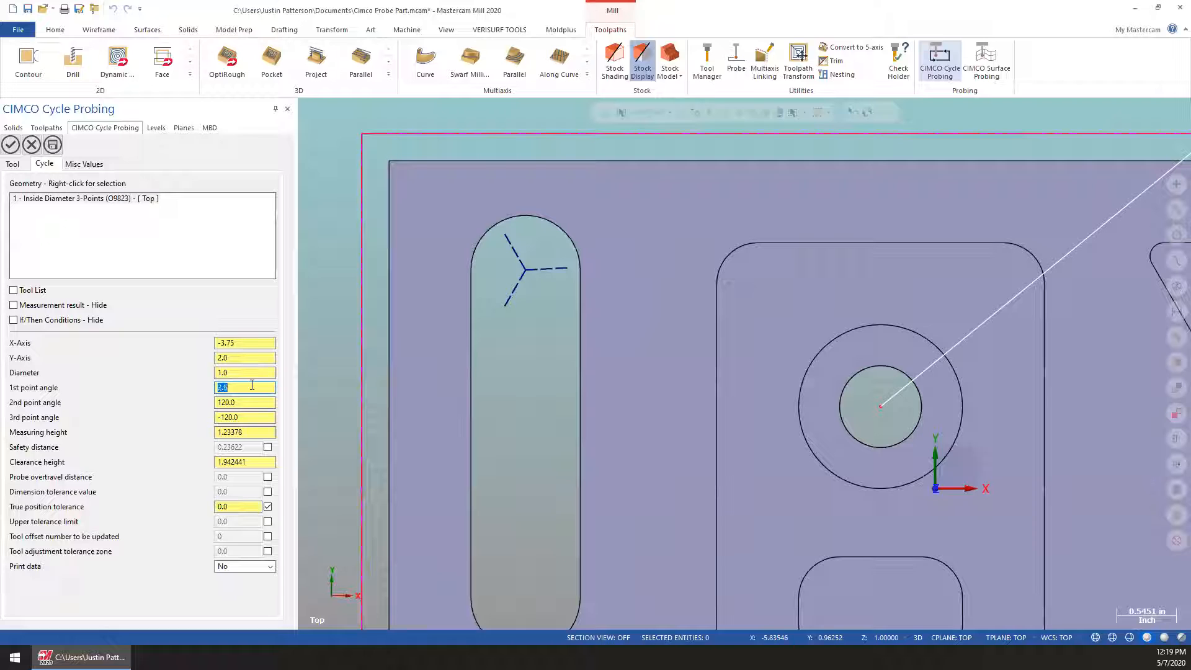
key("Tab")
key("Tab")
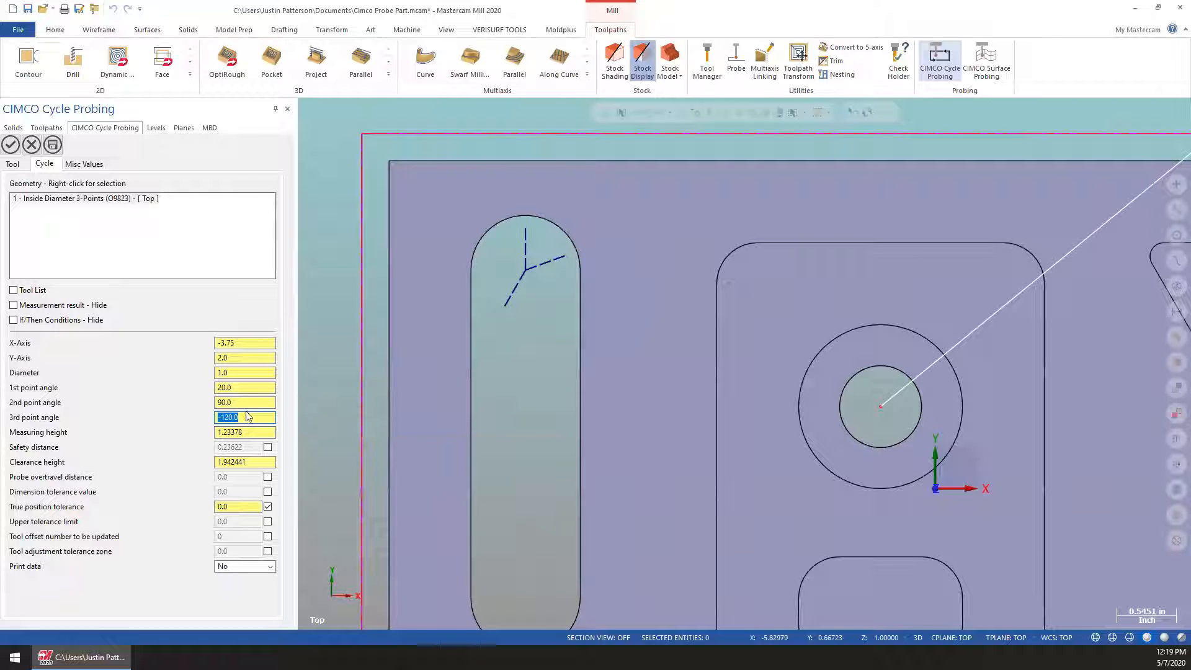
type("160")
key("Tab")
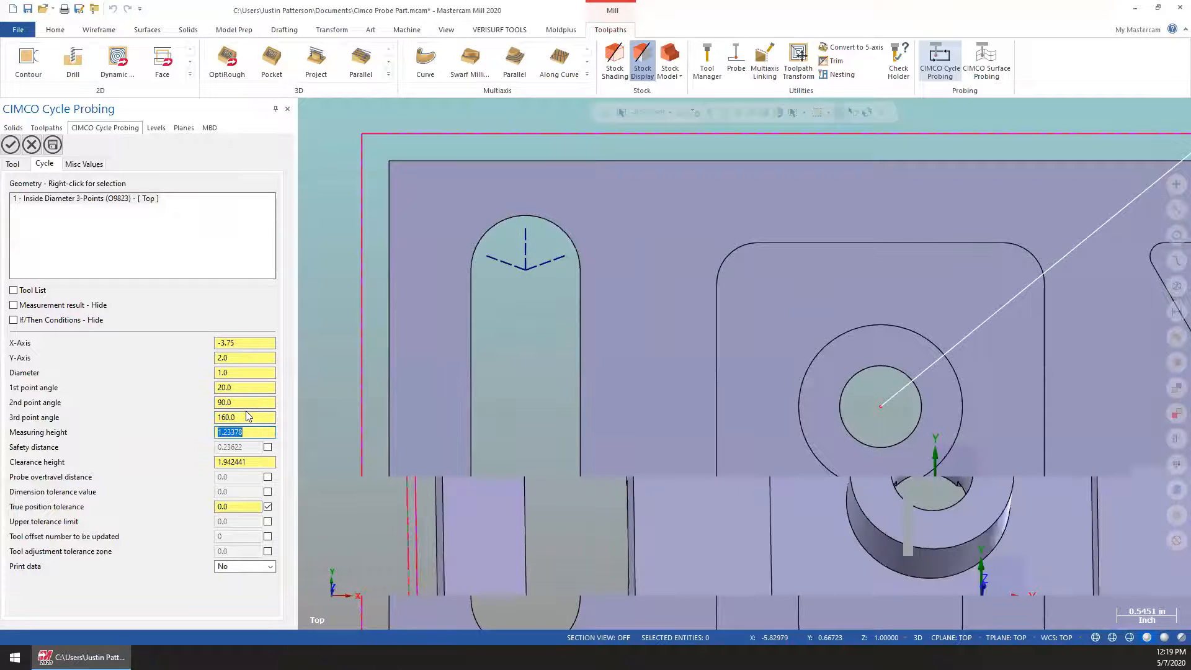
middle_click_drag(566, 315, 535, 245)
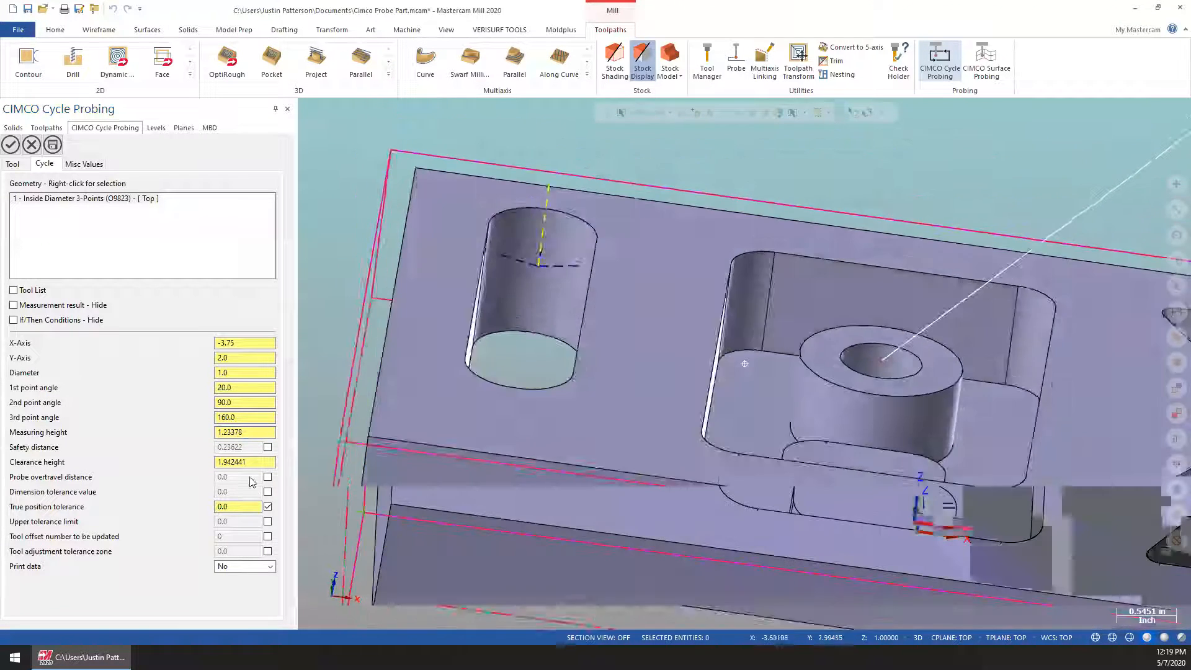
Step: Enable variable output for Actual: Diameter in the slot-end cycle's measurement results and accept the cycle
left_click(13, 305)
scroll(15, 372, "down", 1)
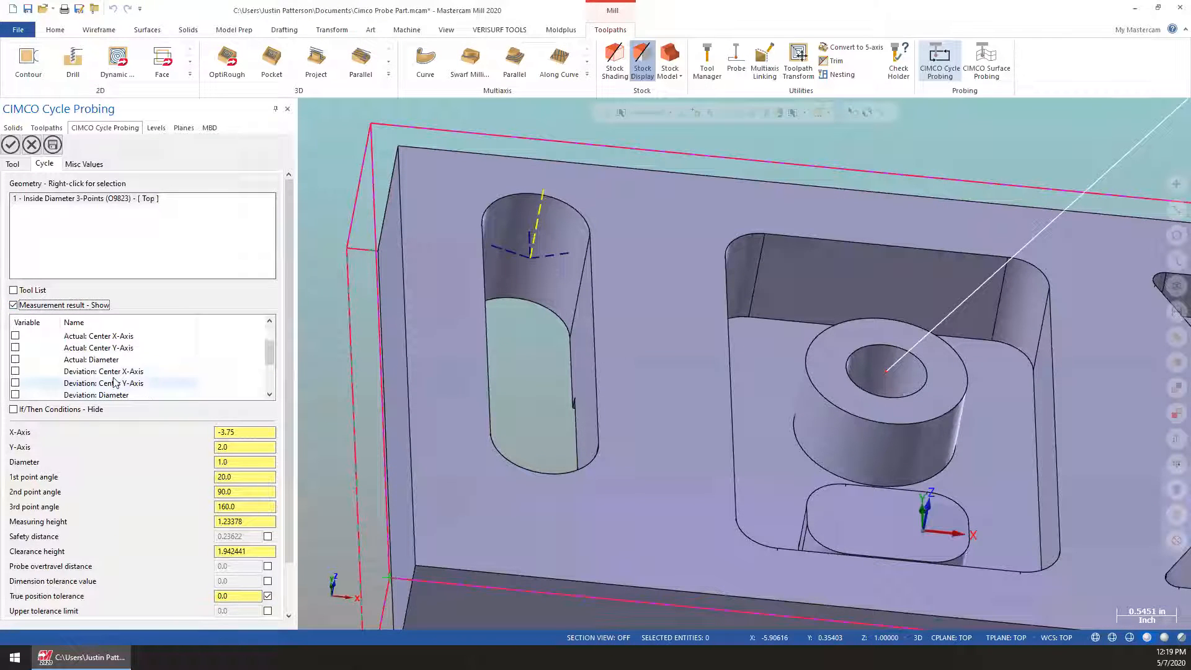
left_click(15, 359)
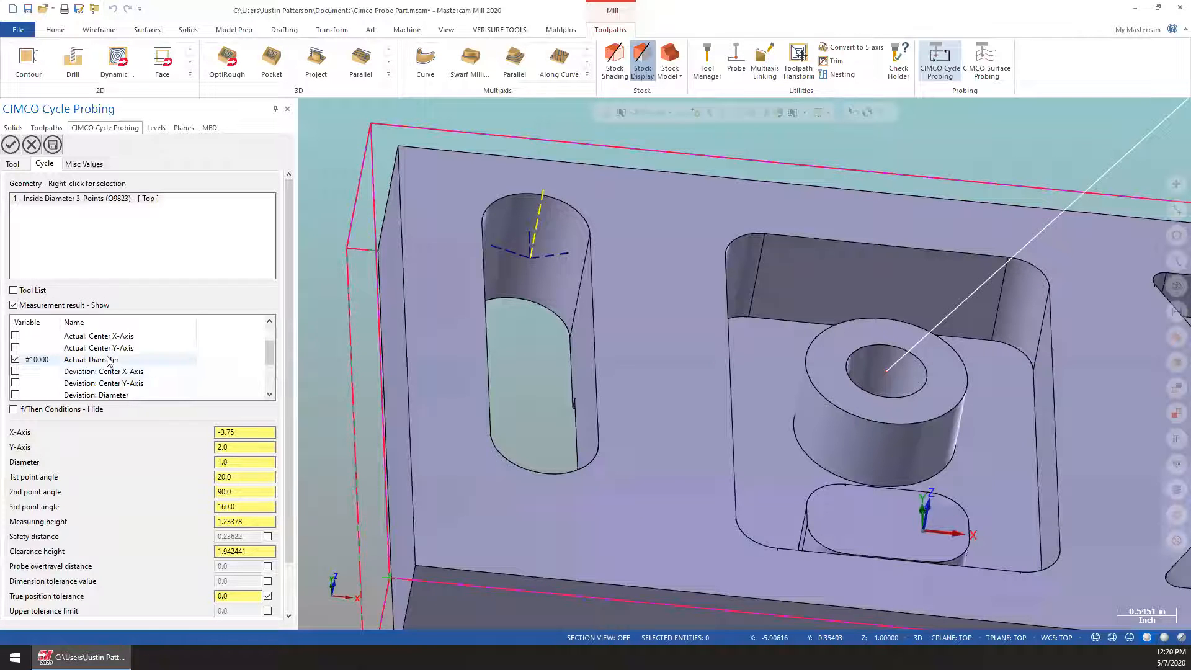
left_click(11, 145)
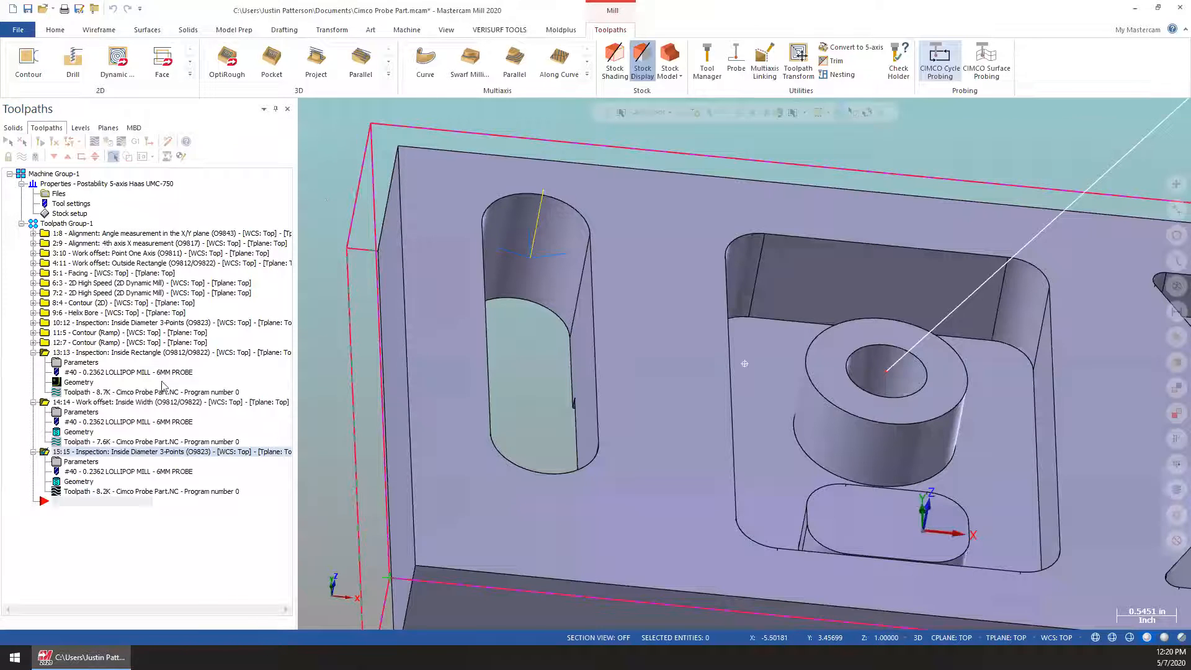
Step: Backplot the slot-end 3-point diameter inspection through its probing moves, checking the probe from several angles, and close the backplot
left_click(135, 492)
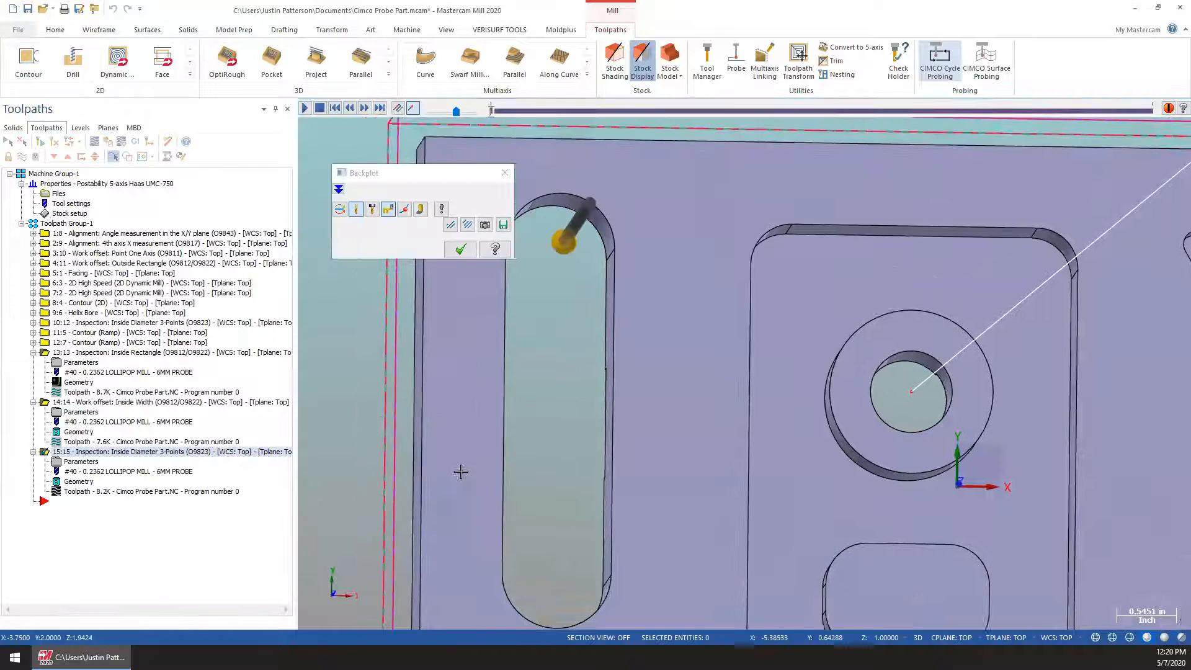
middle_click_drag(378, 397, 461, 472)
key("s")
key("s")
key("s")
key("s")
key("s")
key("s")
key("s")
key("s")
key("s")
key("s")
key("s")
middle_click_drag(459, 421, 459, 386)
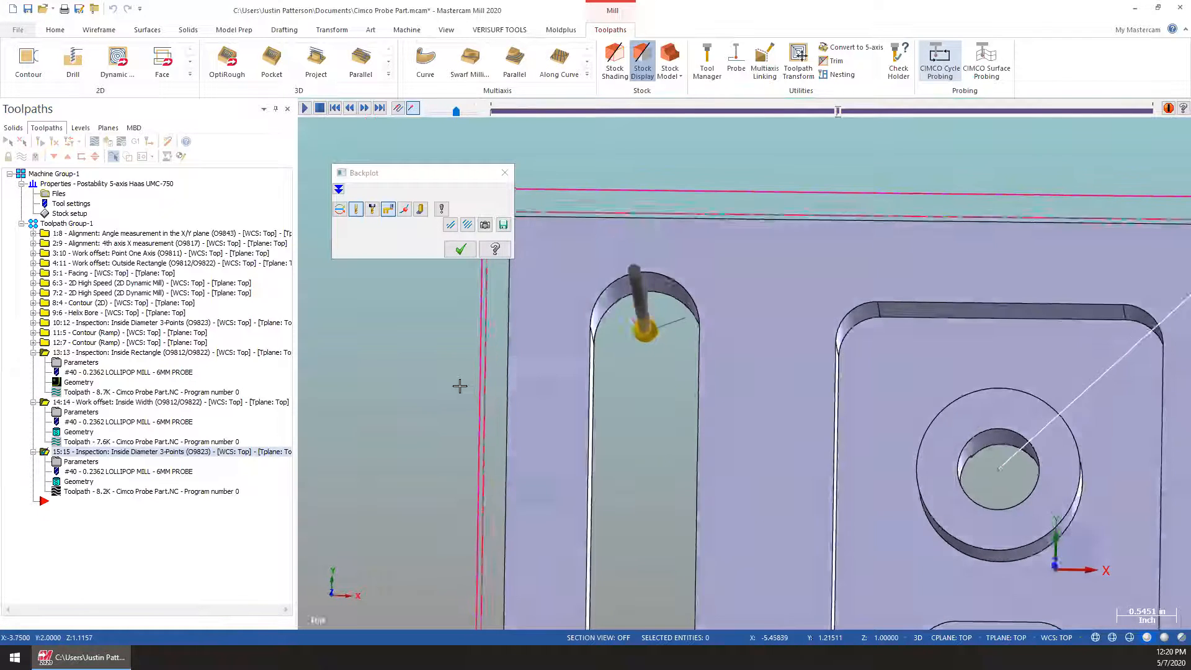
key("s")
key("s")
left_click(461, 249)
Step: Start a midpoint line in the top view and set the construction depth from the upper triangular pocket's slanted edge
middle_click_drag(1133, 393, 733, 406)
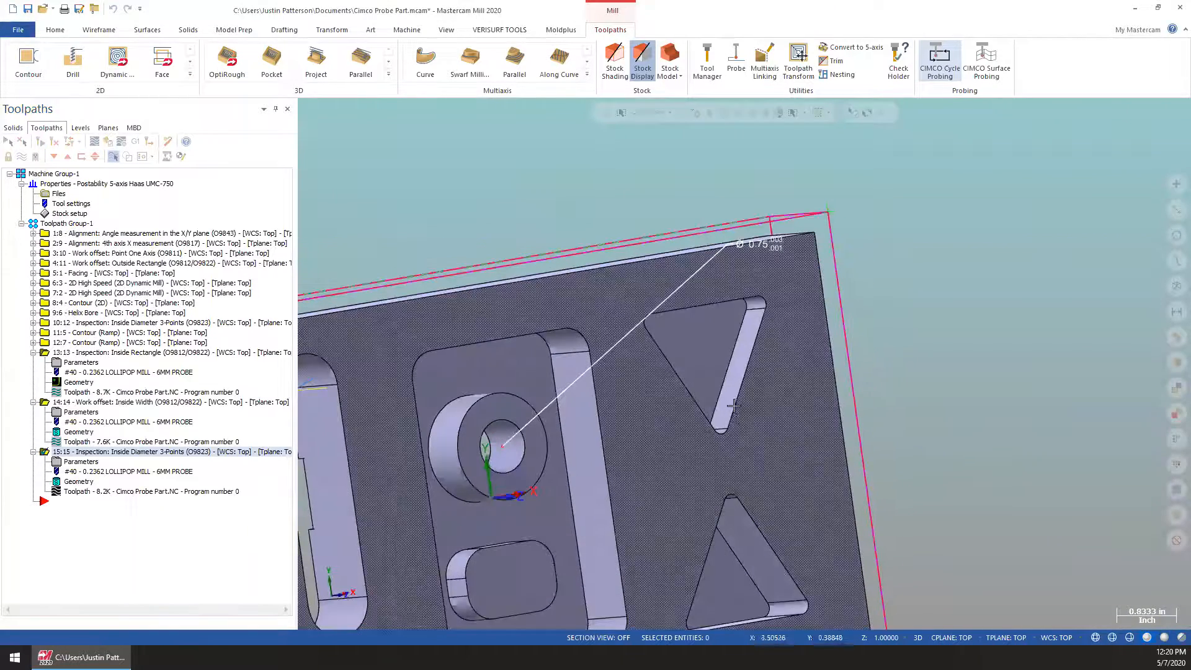
middle_click_drag(740, 349, 710, 309)
right_click(805, 164)
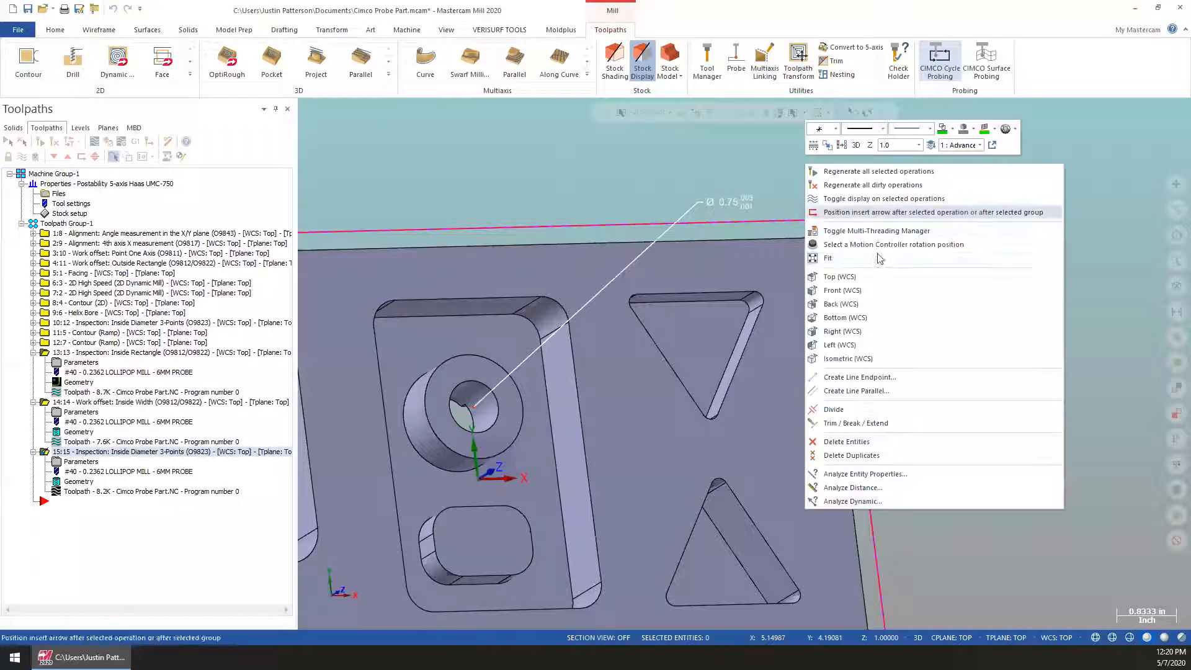
left_click(884, 277)
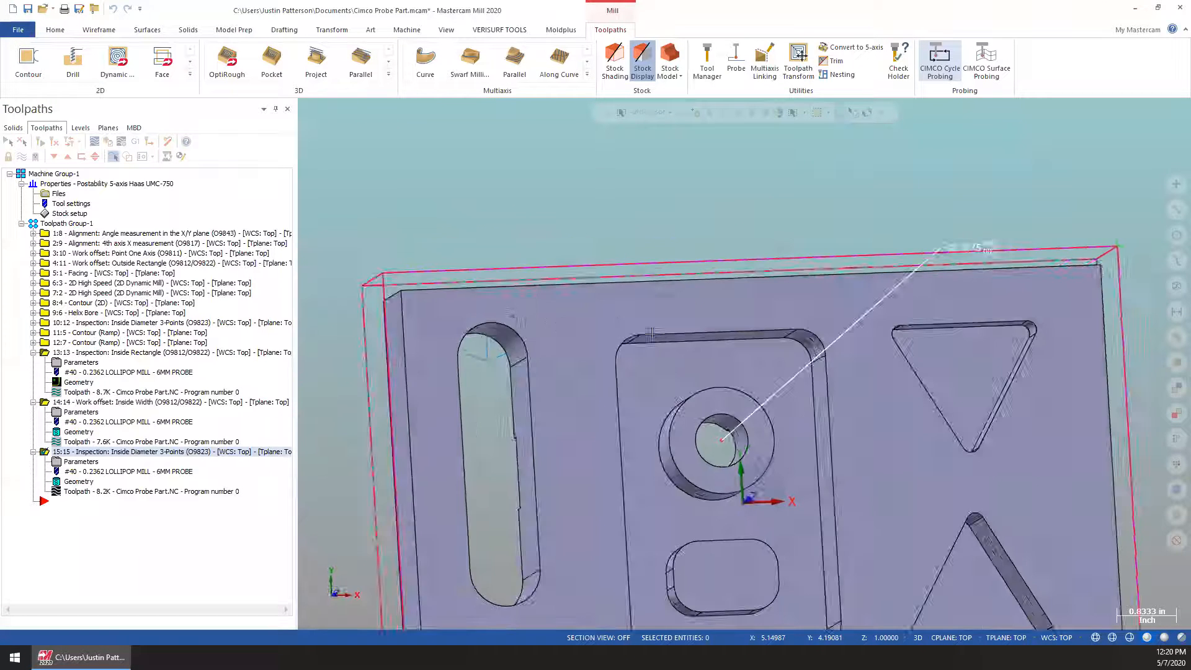
left_click(99, 29)
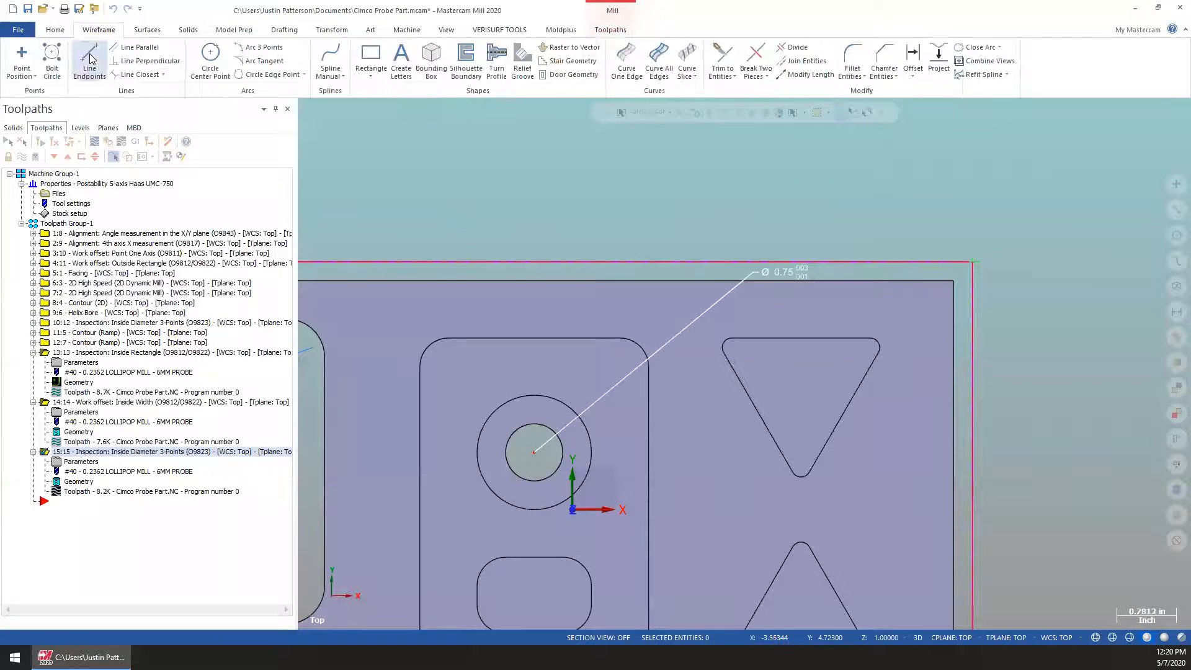
left_click(90, 58)
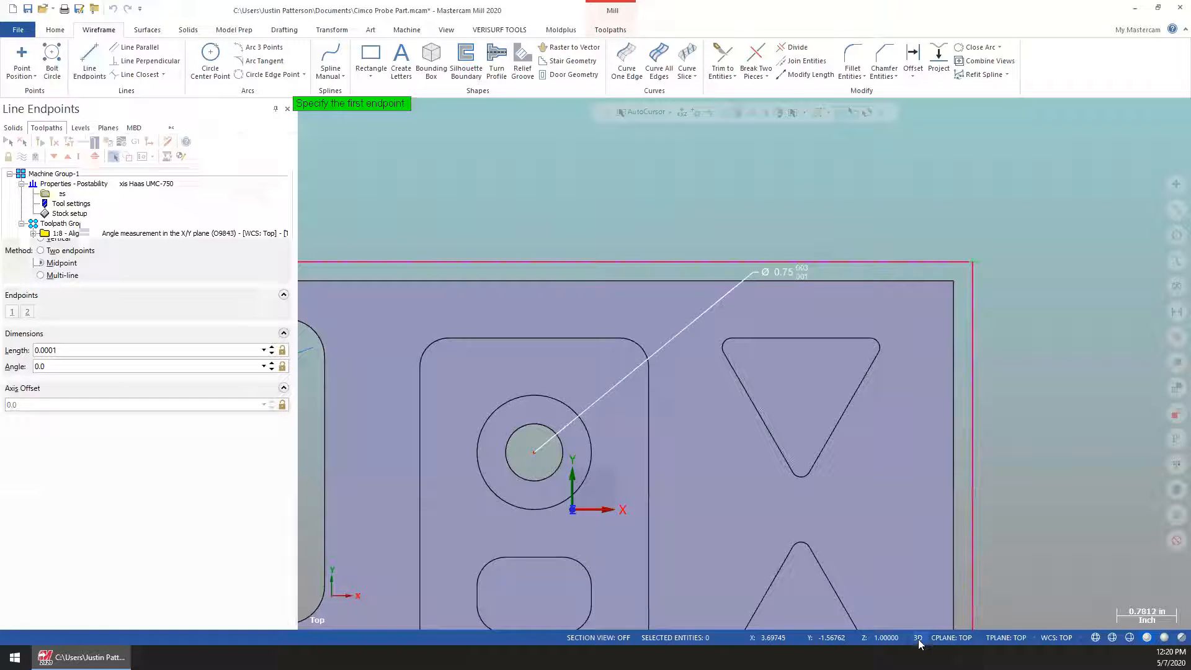
left_click(865, 642)
middle_click_drag(927, 484, 939, 492)
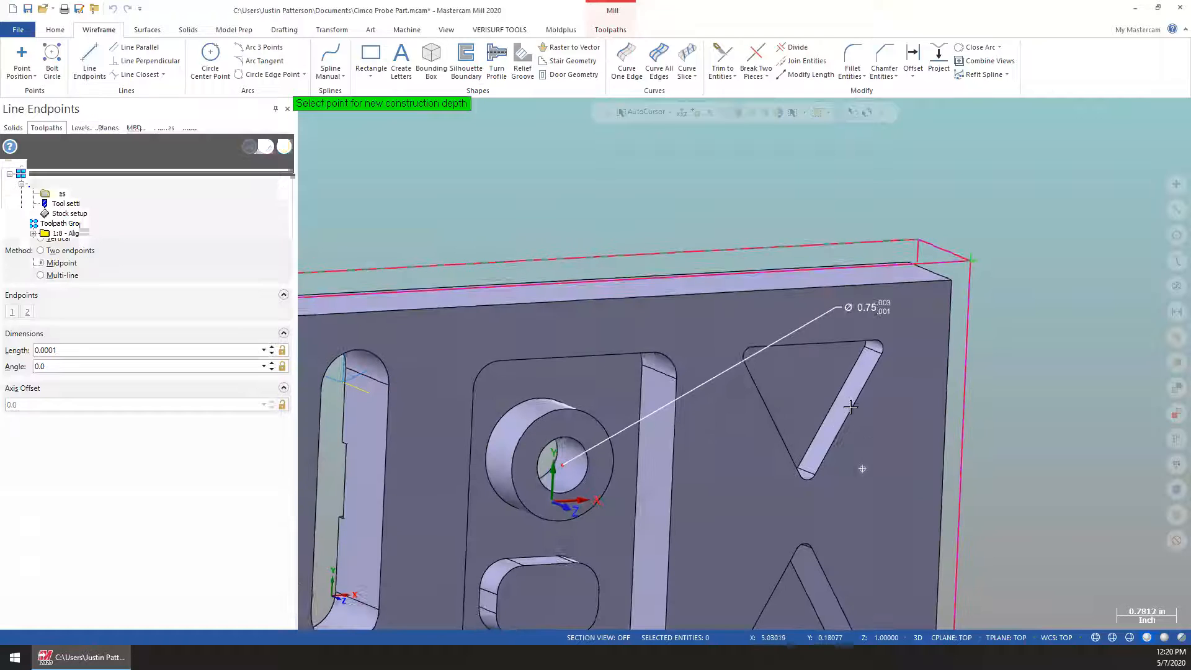
left_click(849, 417)
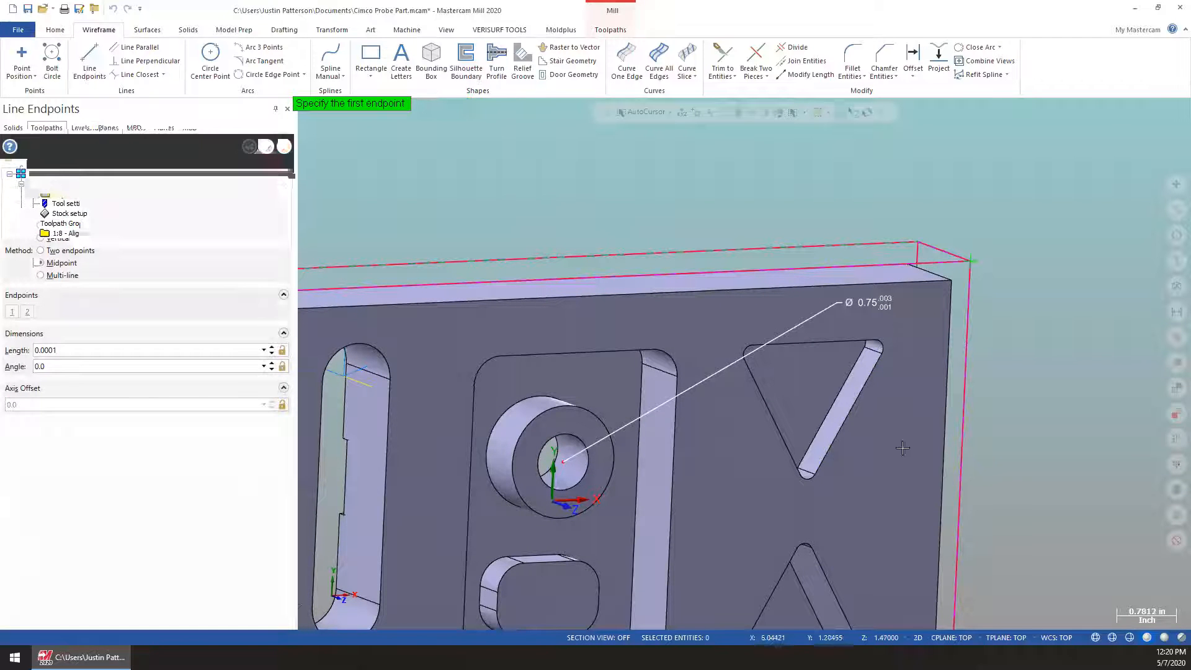
Step: Draw a midpoint line along the upper triangular pocket's slanted edge and set its length to 1.25
scroll(853, 418, "up", 2)
left_click(860, 397)
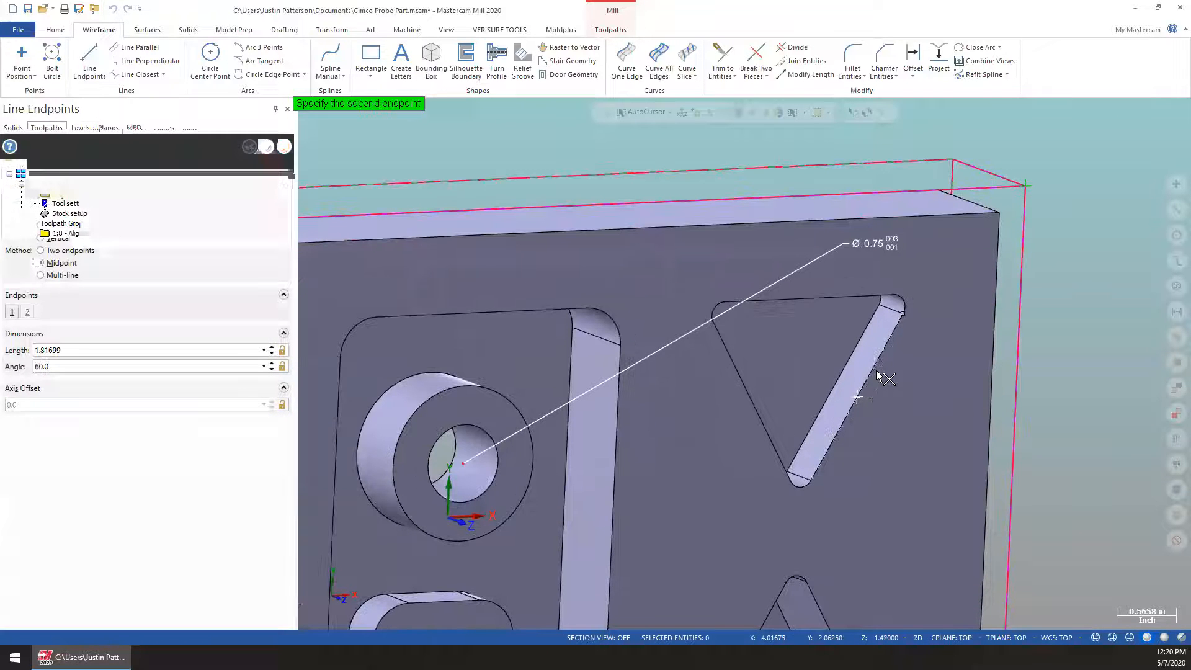
left_click(903, 313)
left_click(77, 351)
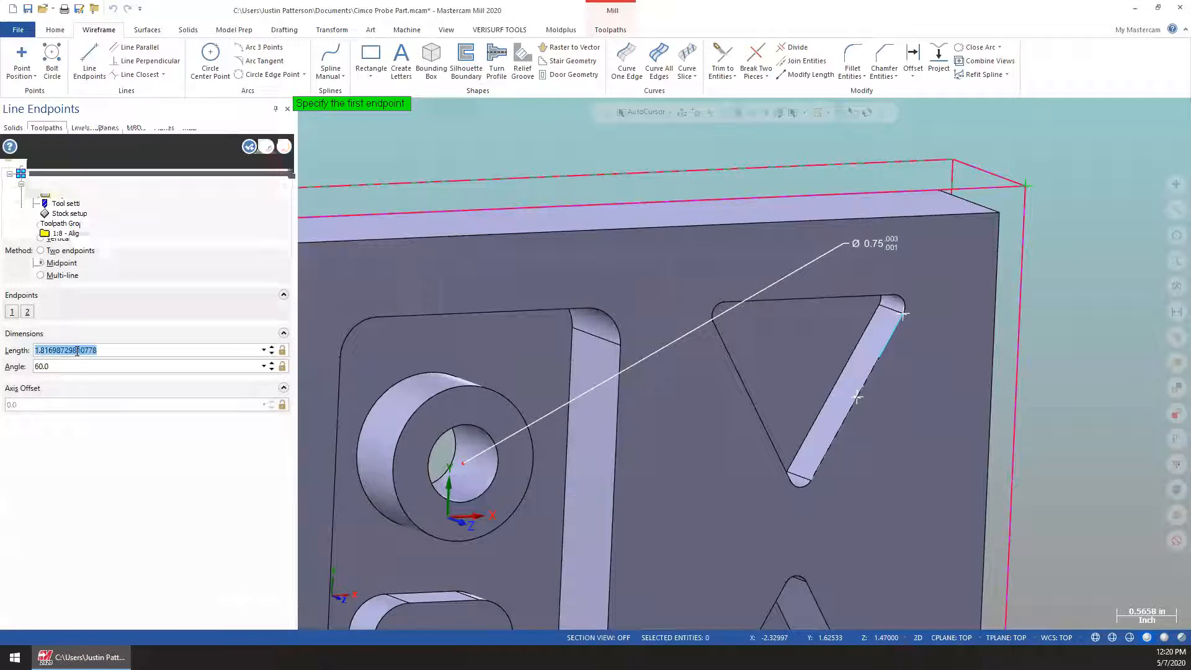
type("1.25")
key("Tab")
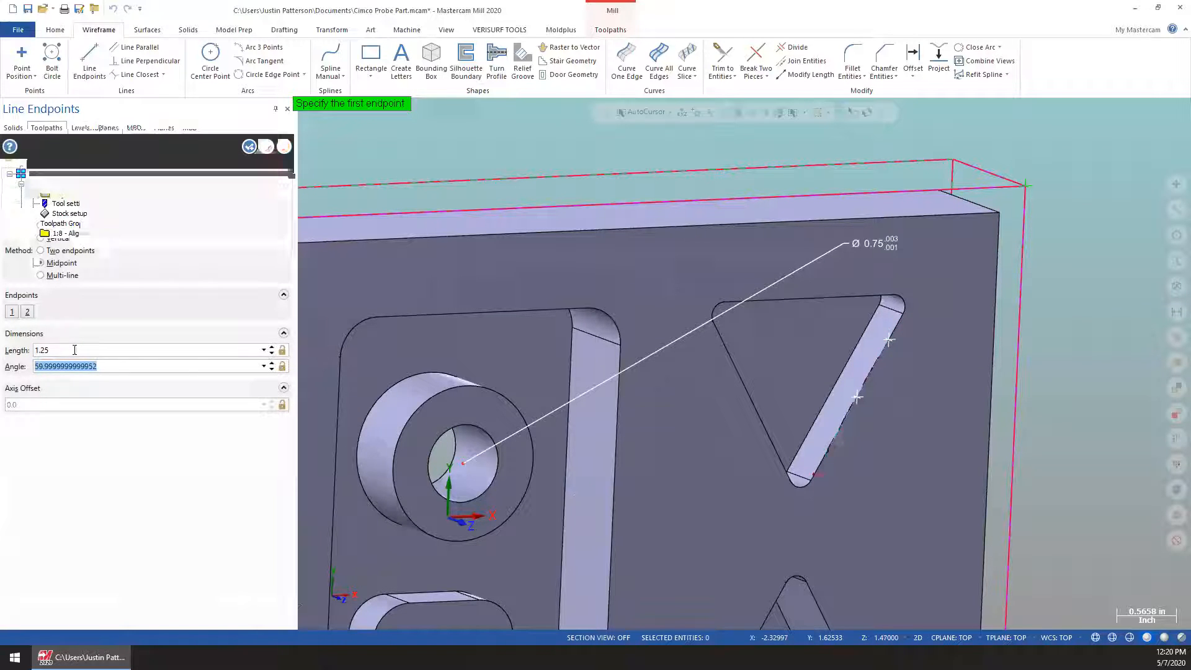
left_click(265, 147)
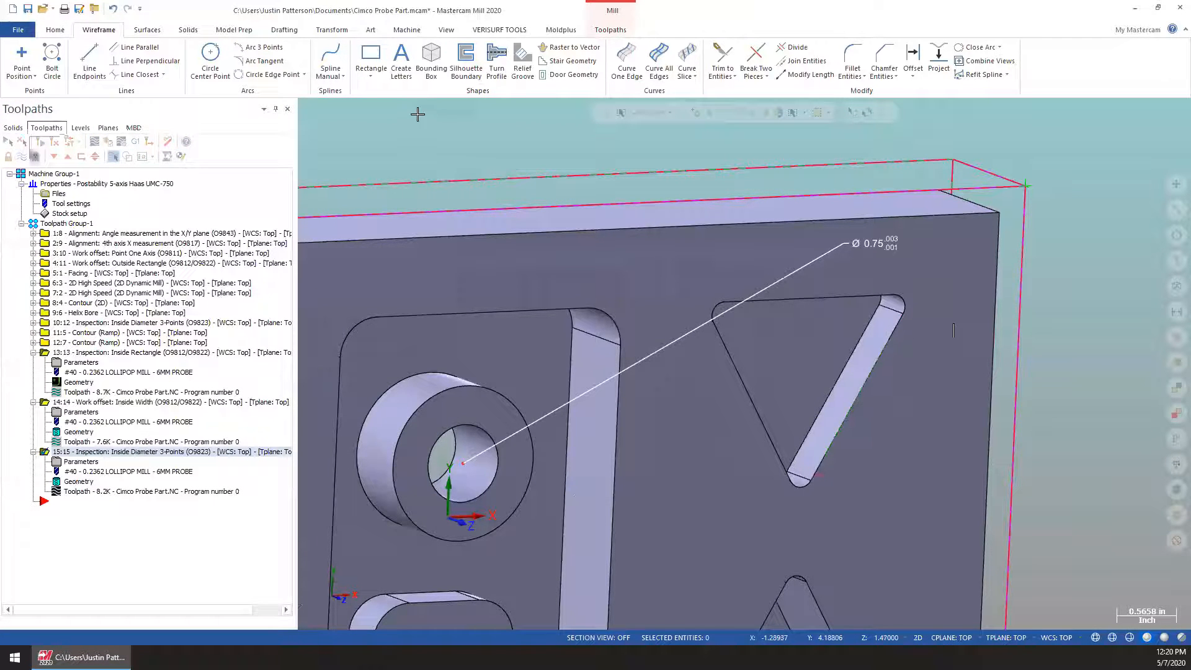
Step: Start an Angle measurement in the X/Y plane (O9843) workpiece inspection cycle with the triangular pocket's new line as geometry
left_click(610, 30)
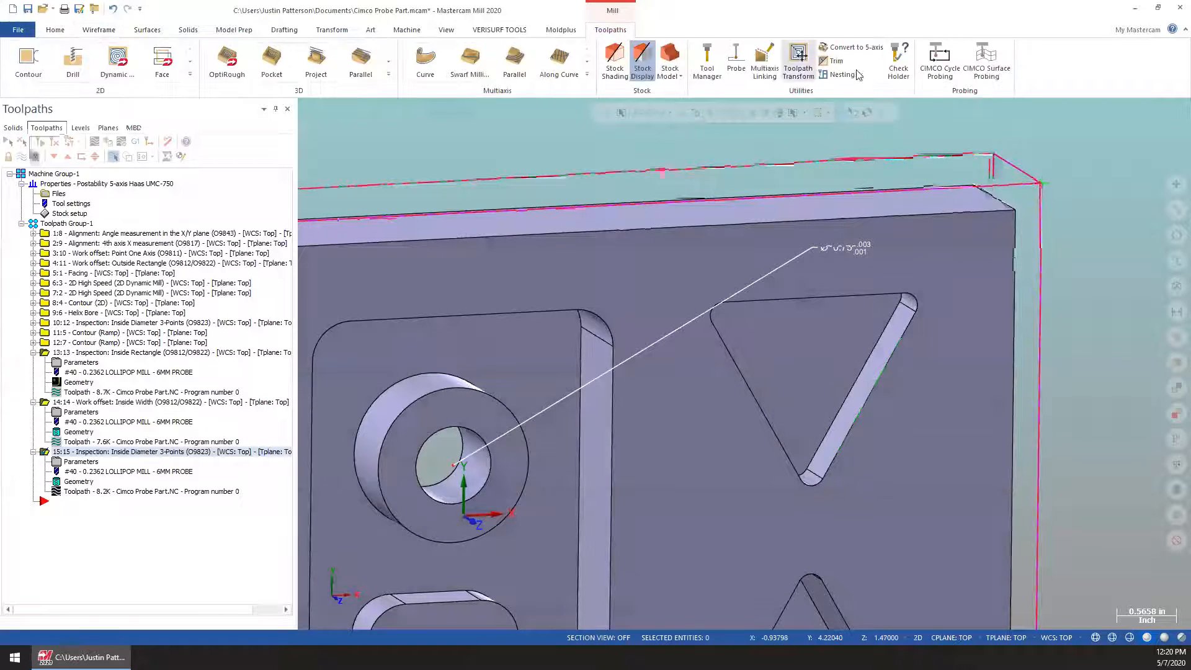
left_click(938, 73)
mouse_move(955, 97)
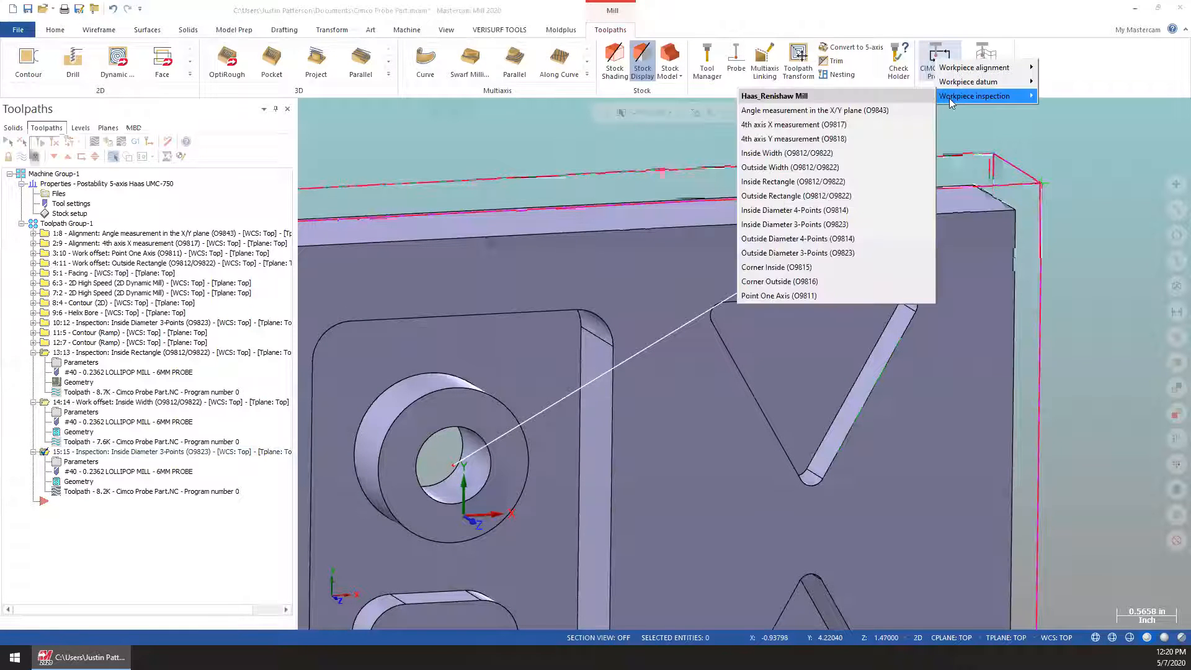
left_click(810, 112)
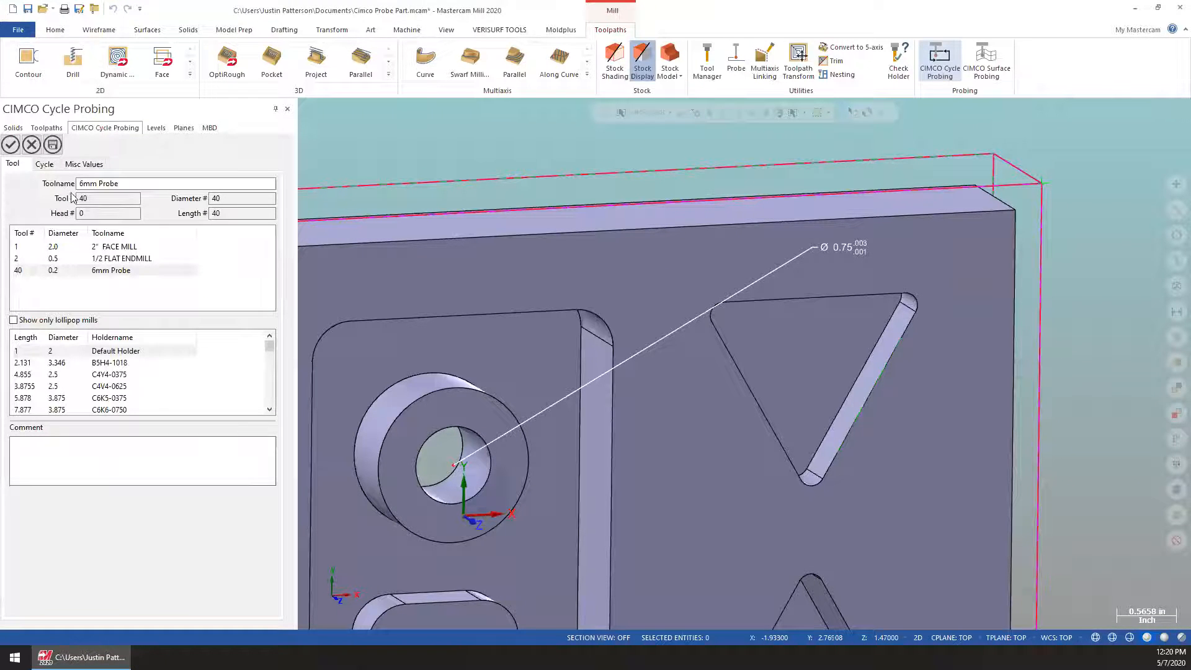
left_click(45, 164)
right_click(83, 225)
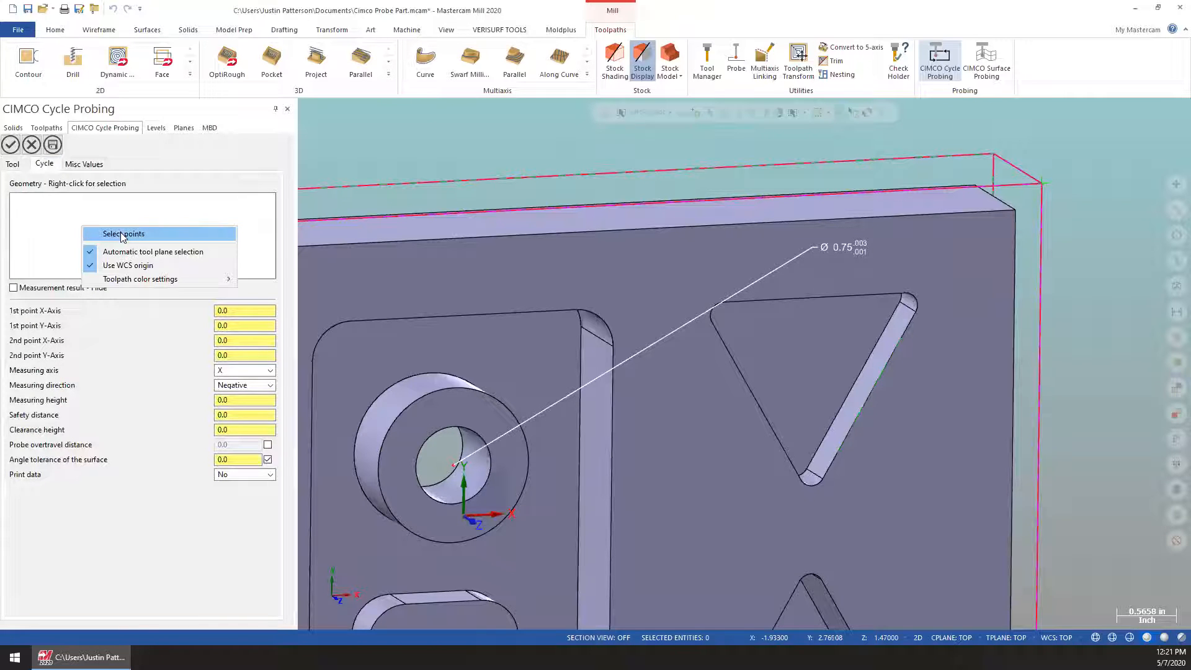
left_click(121, 233)
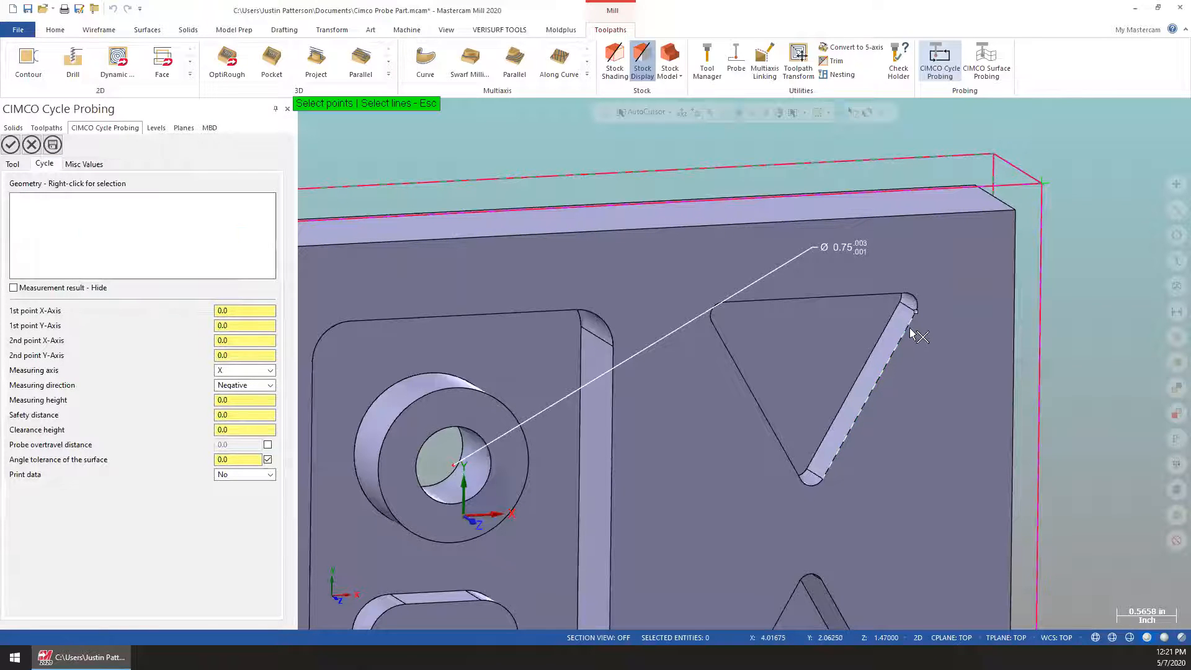
left_click(835, 451)
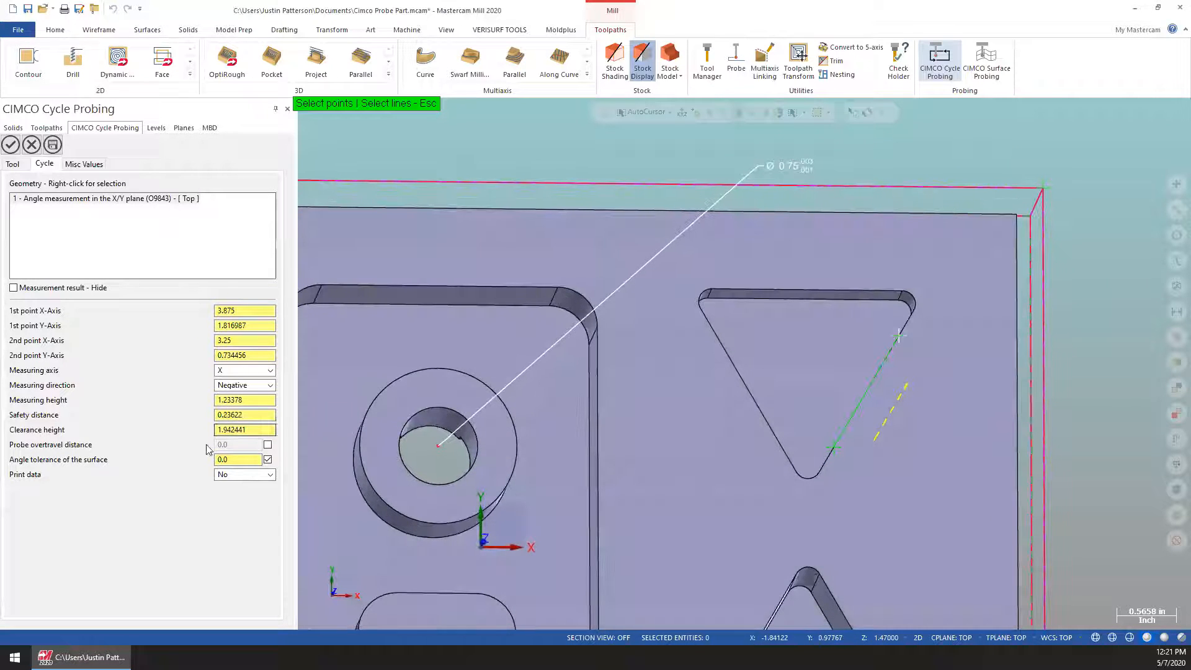
Step: Set the angle cycle's measuring direction to Positive and its safety distance to 0.13622 so the probe stays inside the triangular pocket
left_click(254, 383)
left_click(239, 406)
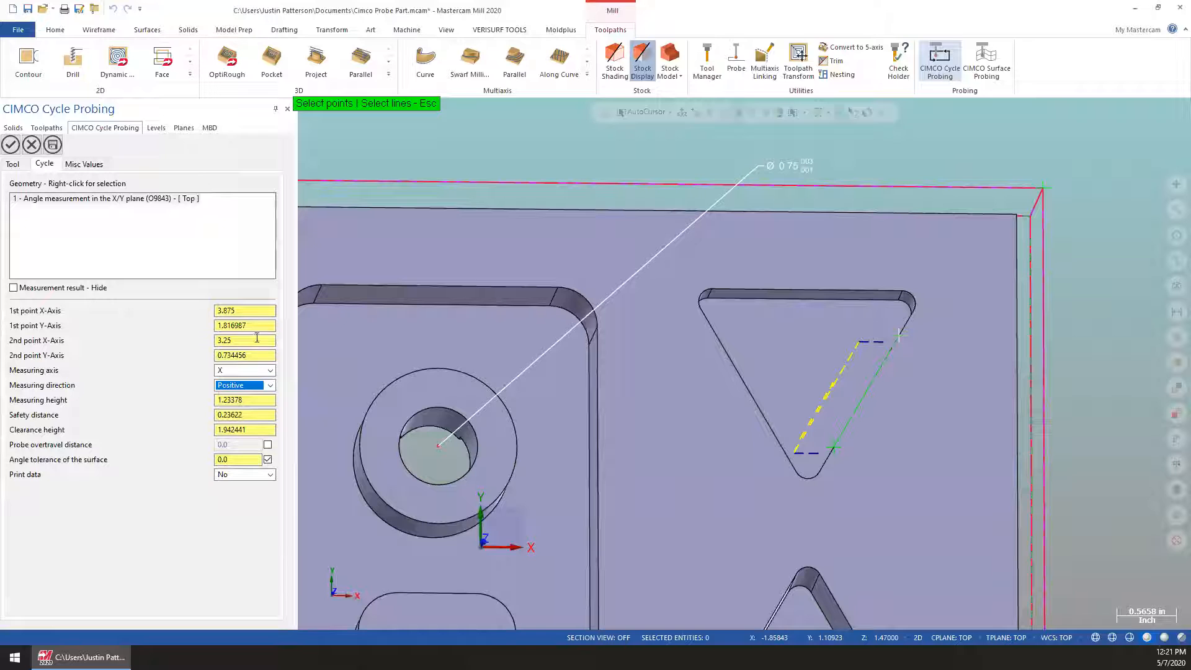
left_click(263, 401)
left_click(255, 415)
scroll(256, 415, "down", 2)
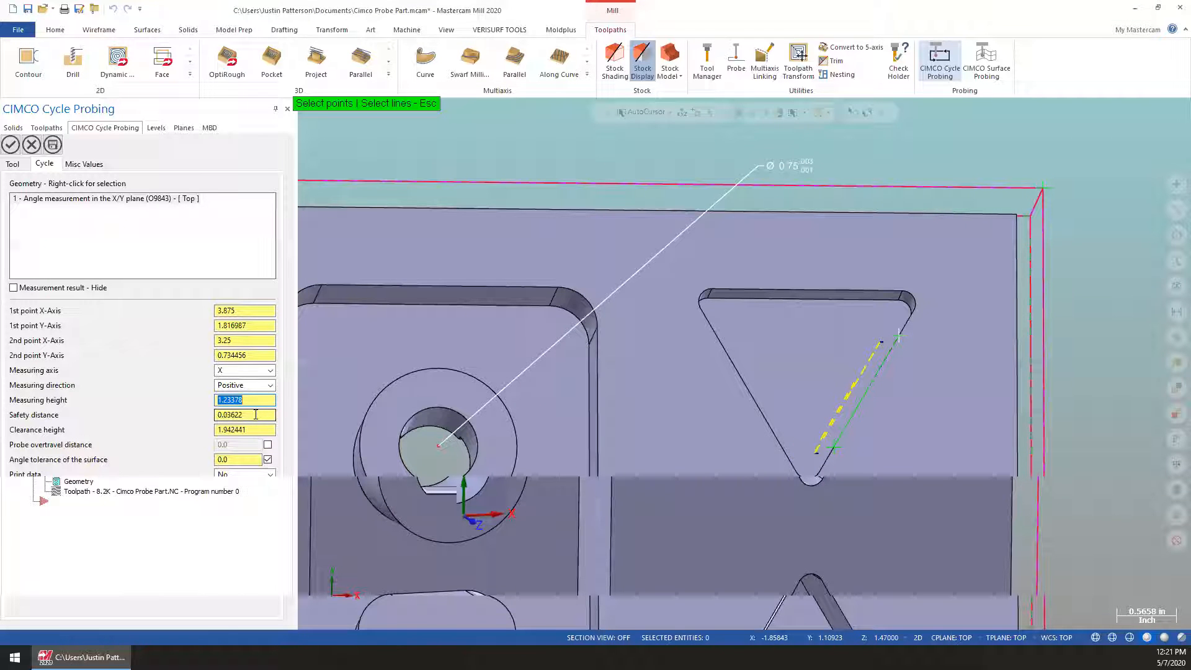
scroll(256, 415, "up", 2)
scroll(255, 414, "down", 1)
mouse_move(710, 444)
middle_mouse_down()
mouse_move(803, 414)
mouse_move(702, 456)
middle_mouse_up()
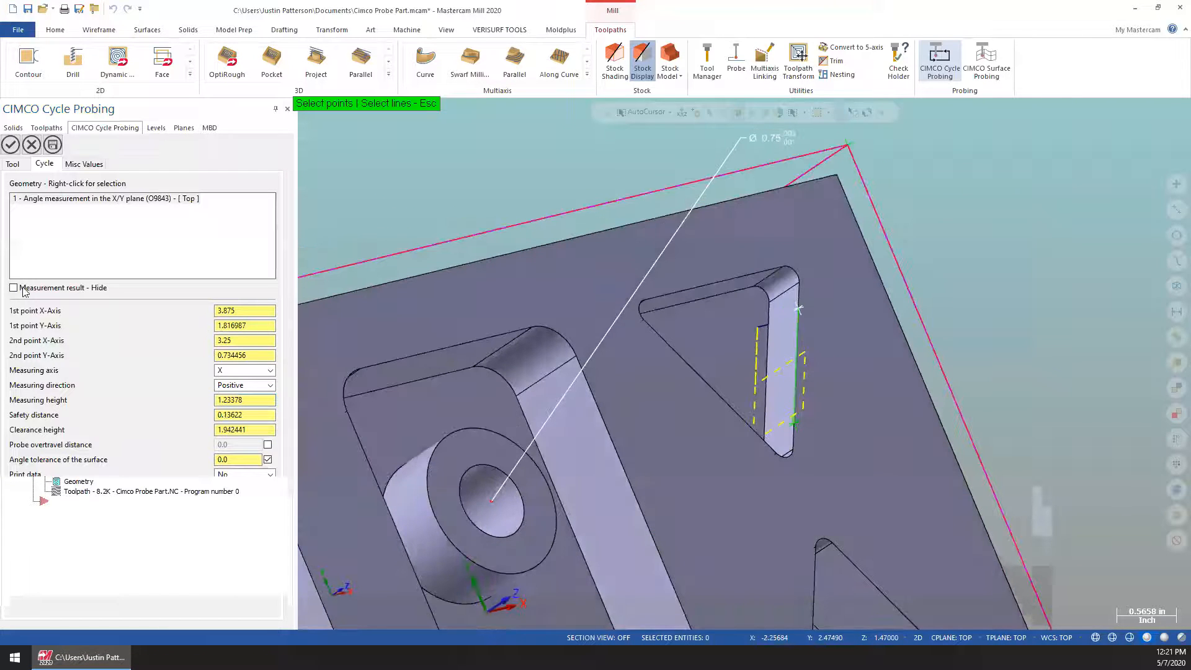
Step: Enable variable output for Actual: Angle in the angle cycle's measurement results and accept the cycle
left_click(14, 288)
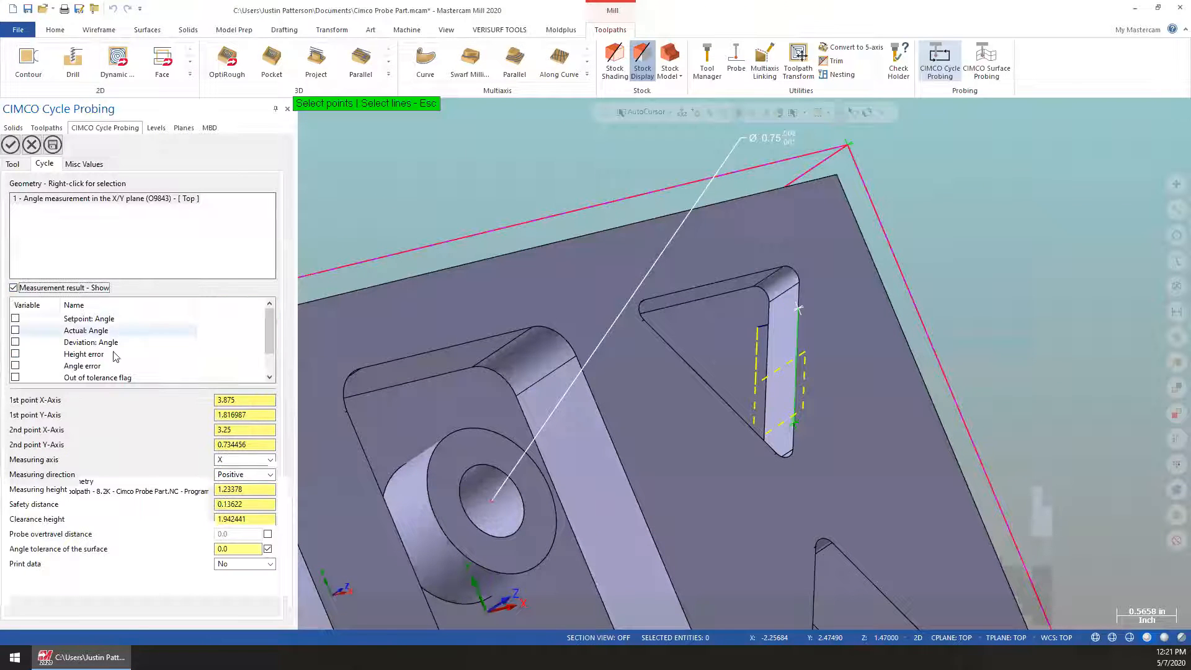
left_click(15, 330)
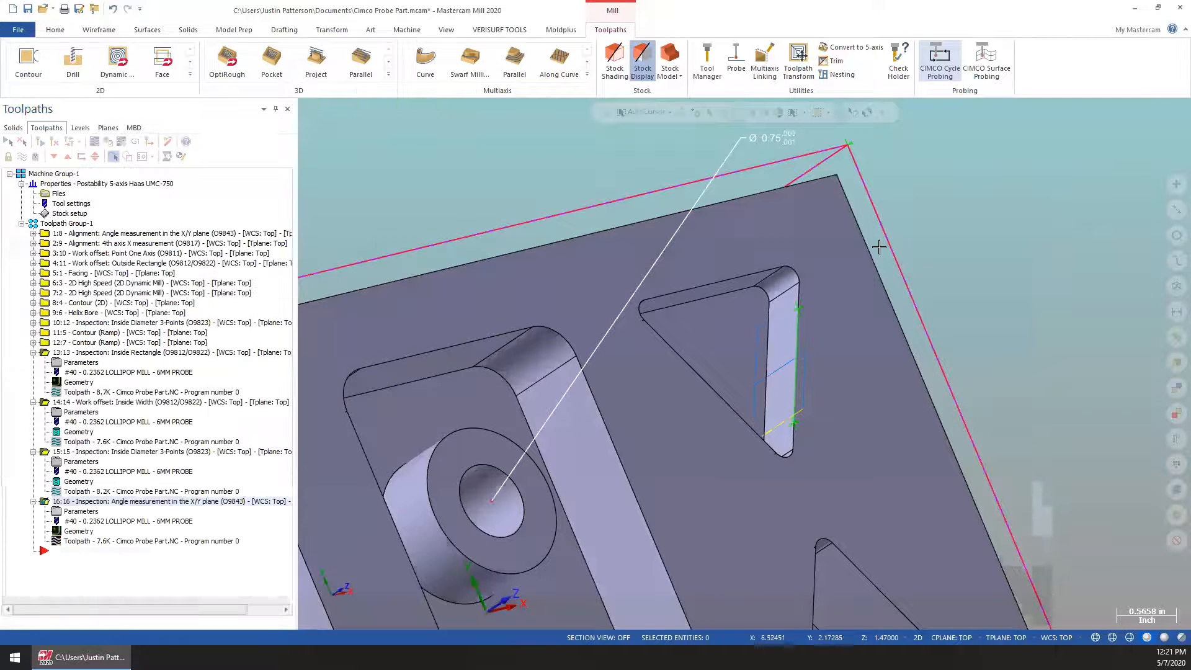
Step: Backplot the triangular pocket's angle inspection through its probing moves and close the backplot
middle_click_drag(922, 263, 745, 363)
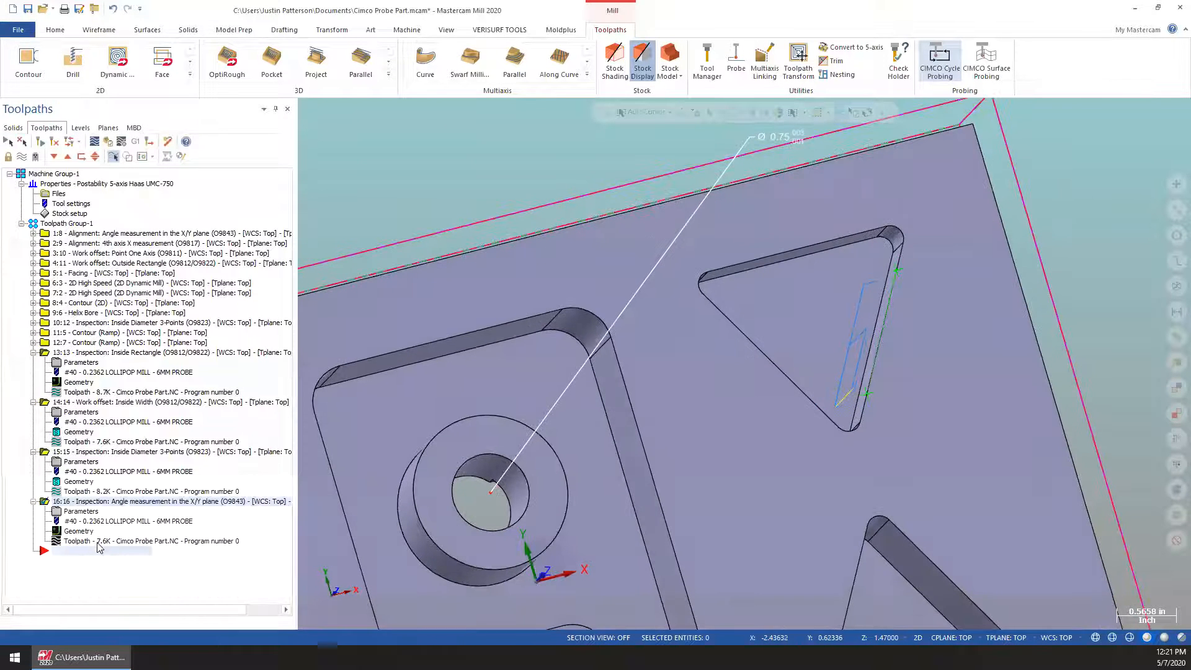
left_click(100, 542)
key("r")
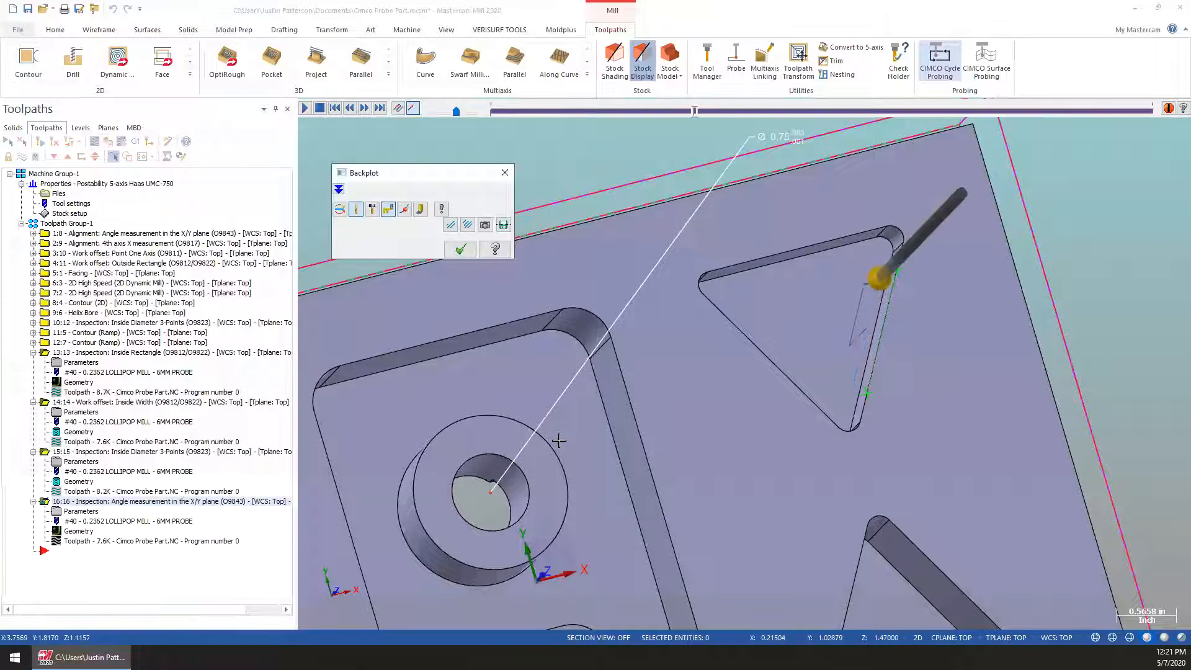
middle_click_drag(893, 345, 876, 385)
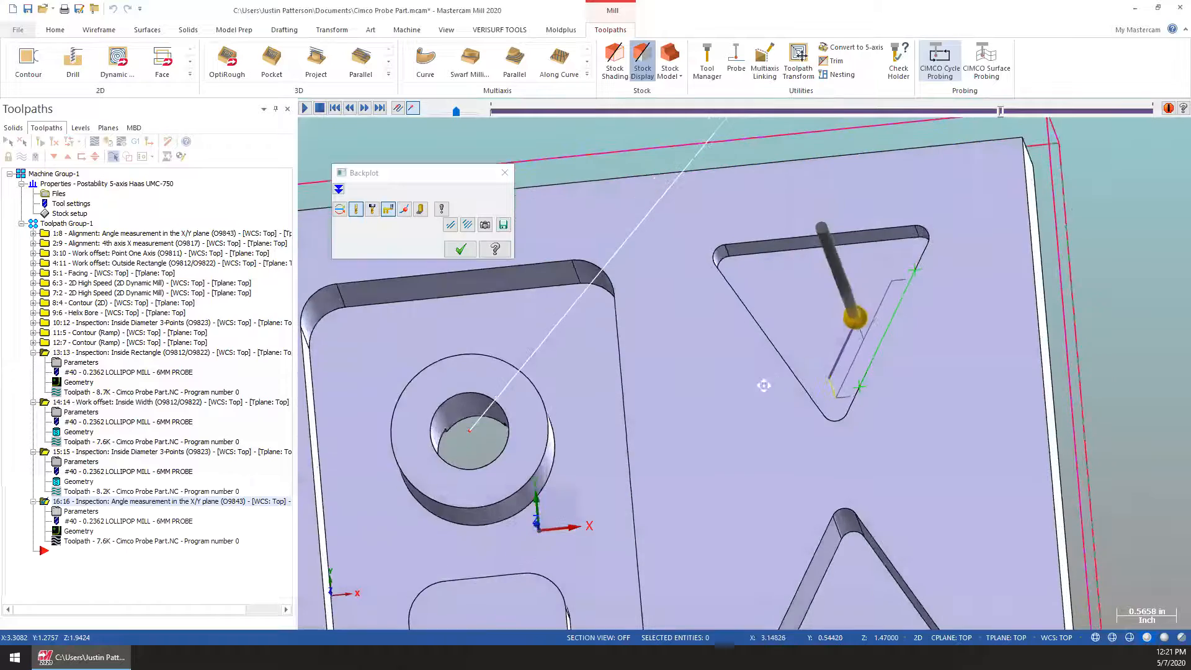
scroll(875, 386, "down", 3)
left_click(454, 253)
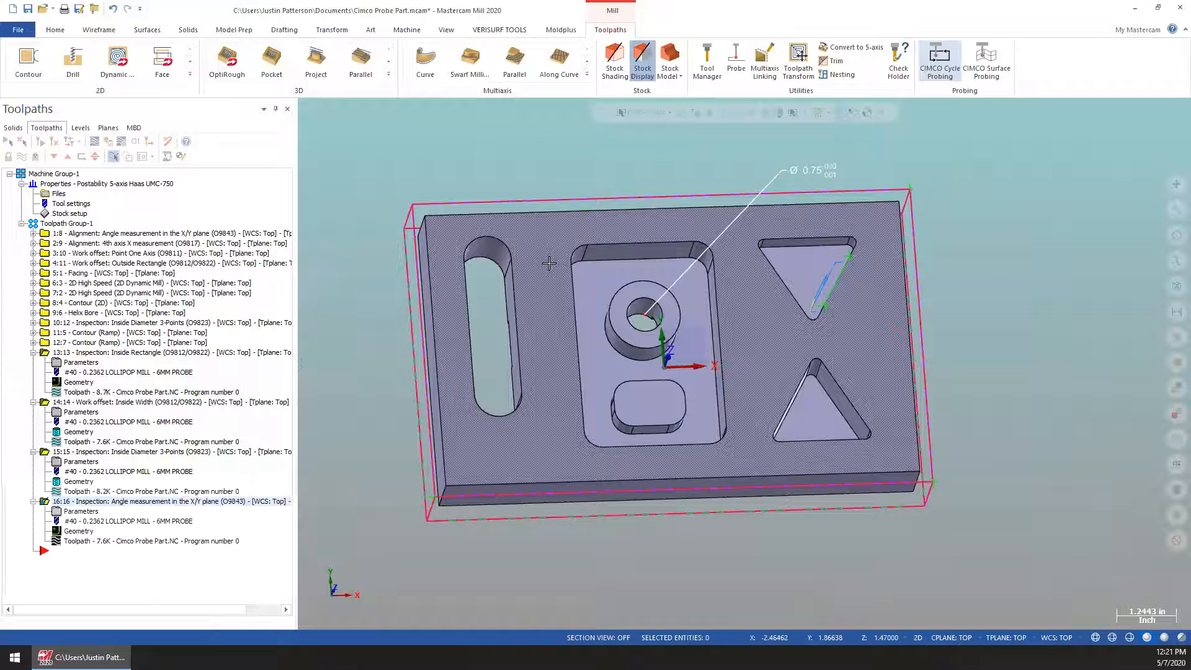
Step: Start a Point One Axis (O9811) workpiece inspection cycle with the 6mm Probe and open its cycle settings
middle_click_drag(549, 263, 577, 346)
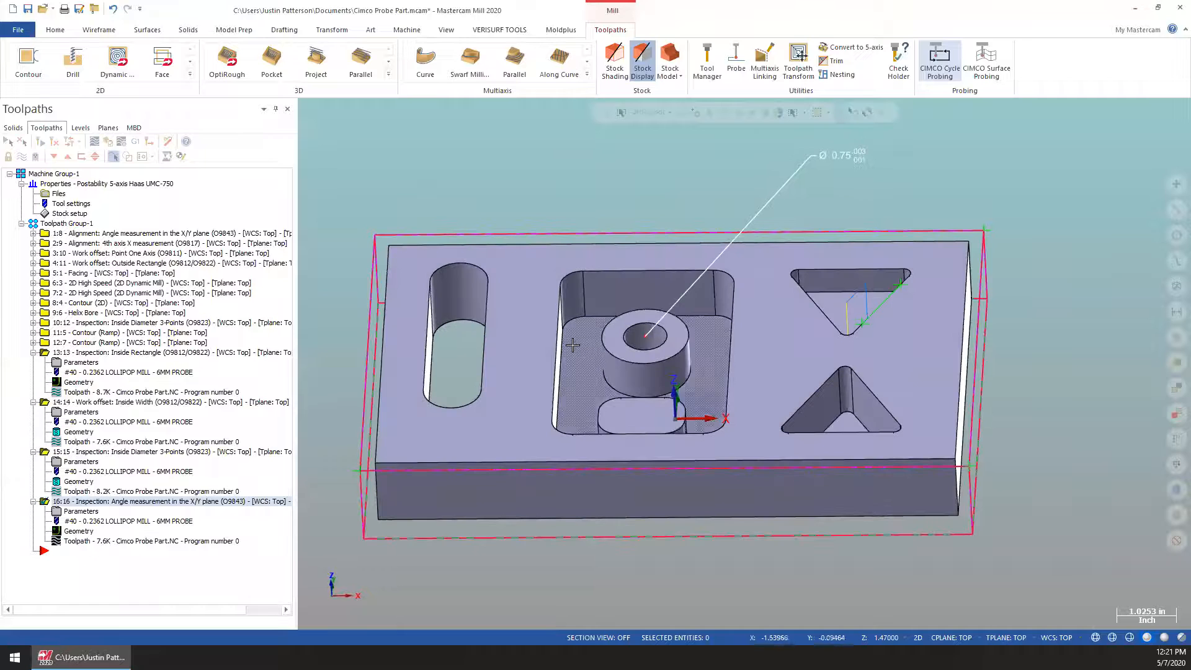
left_click(941, 63)
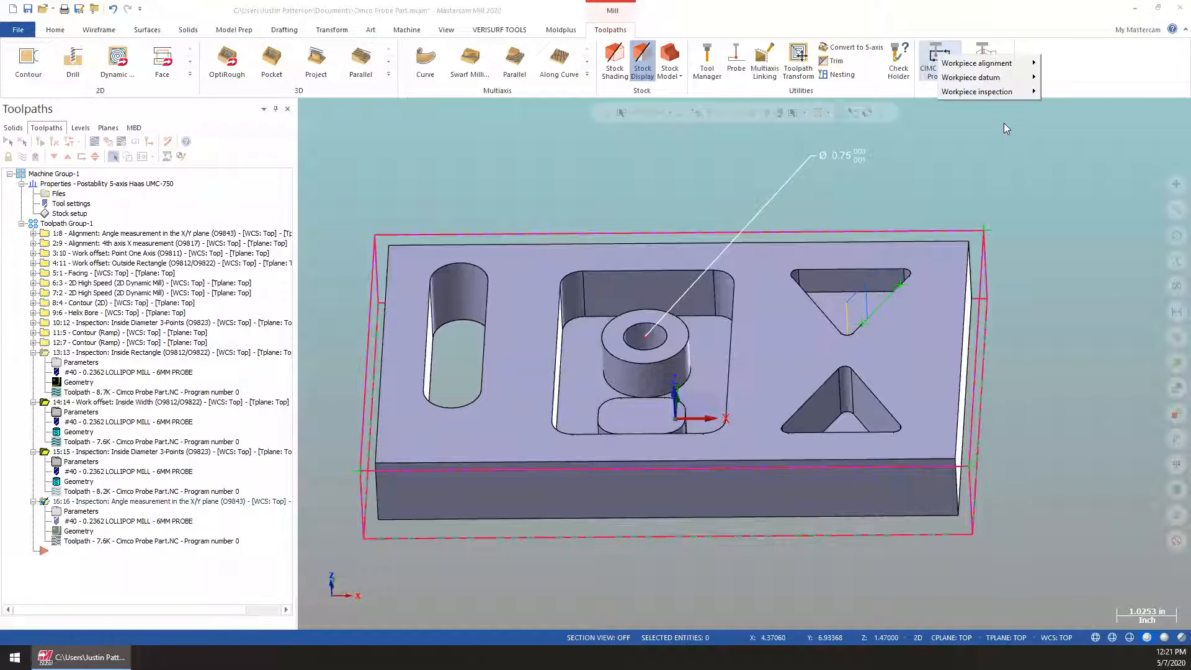
mouse_move(977, 91)
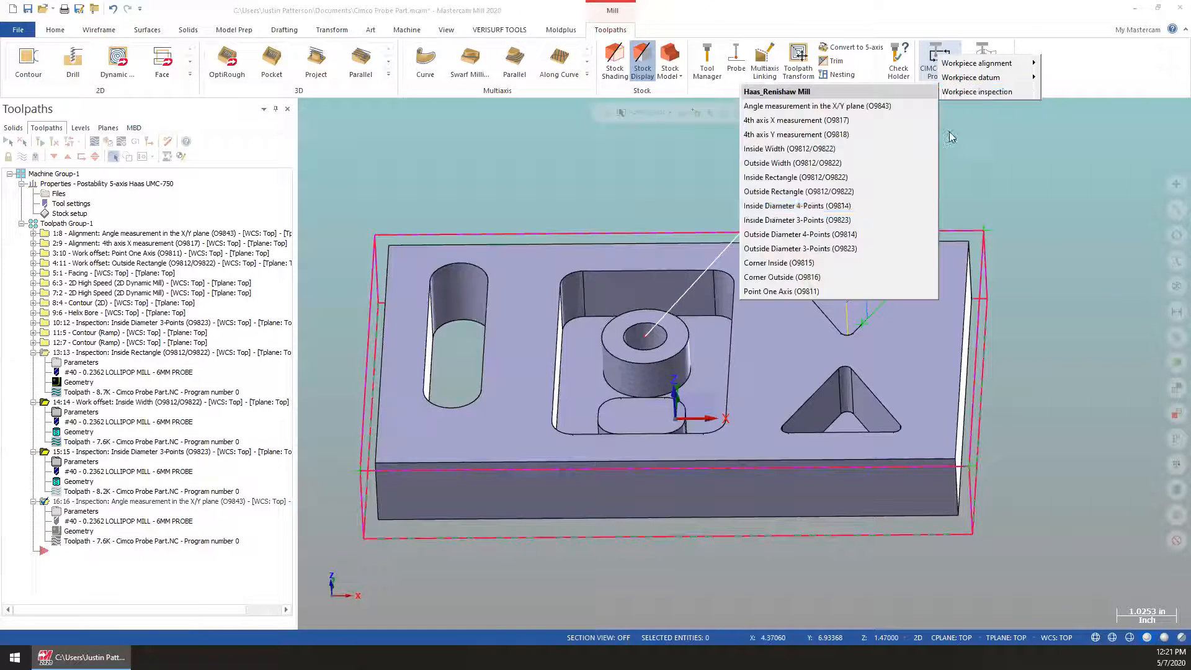
left_click(780, 291)
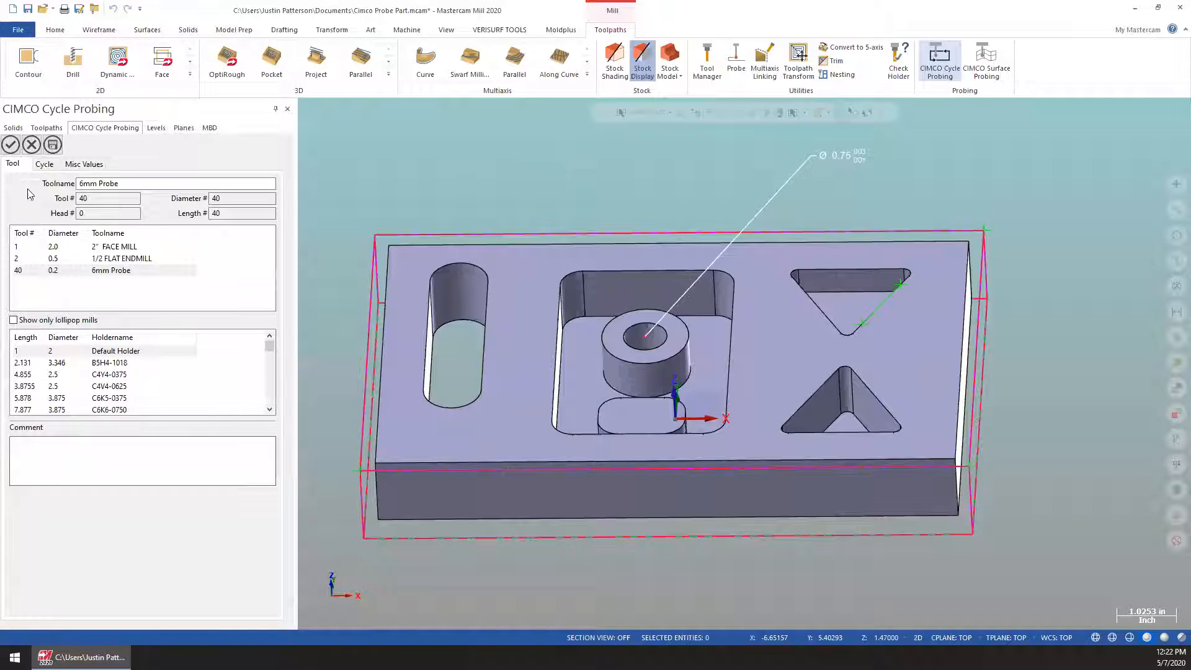
left_click(43, 164)
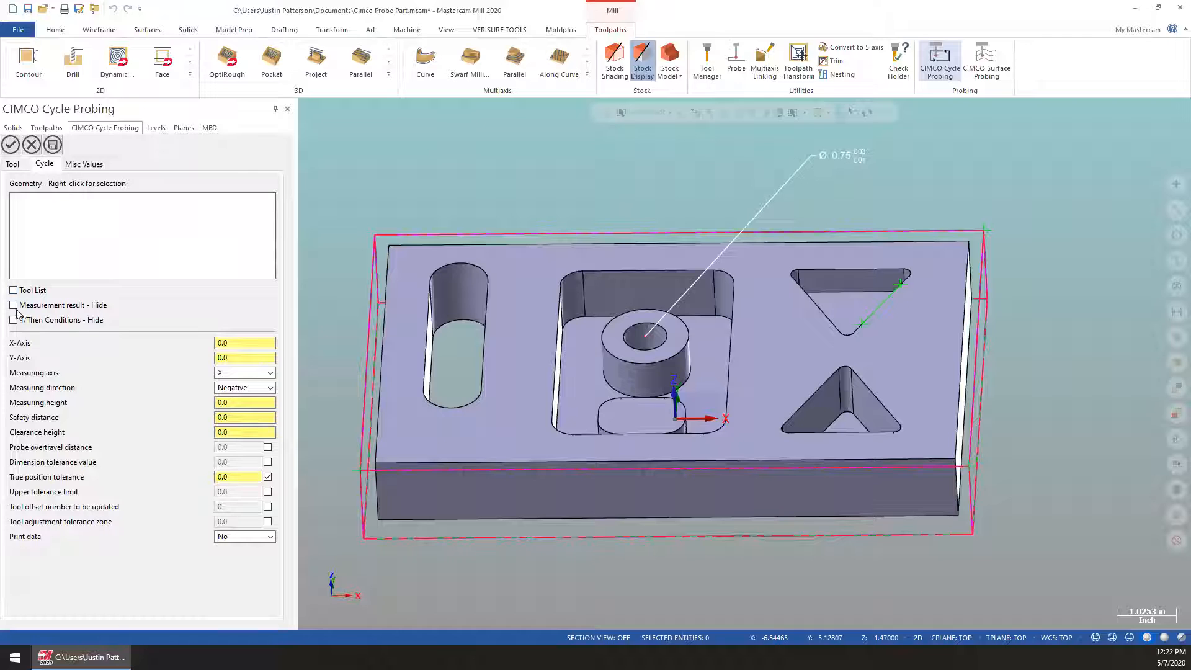
Step: Show the point cycle's If/Then conditions and review the available Scrap actions, leaving Scrap at Continue
left_click(14, 319)
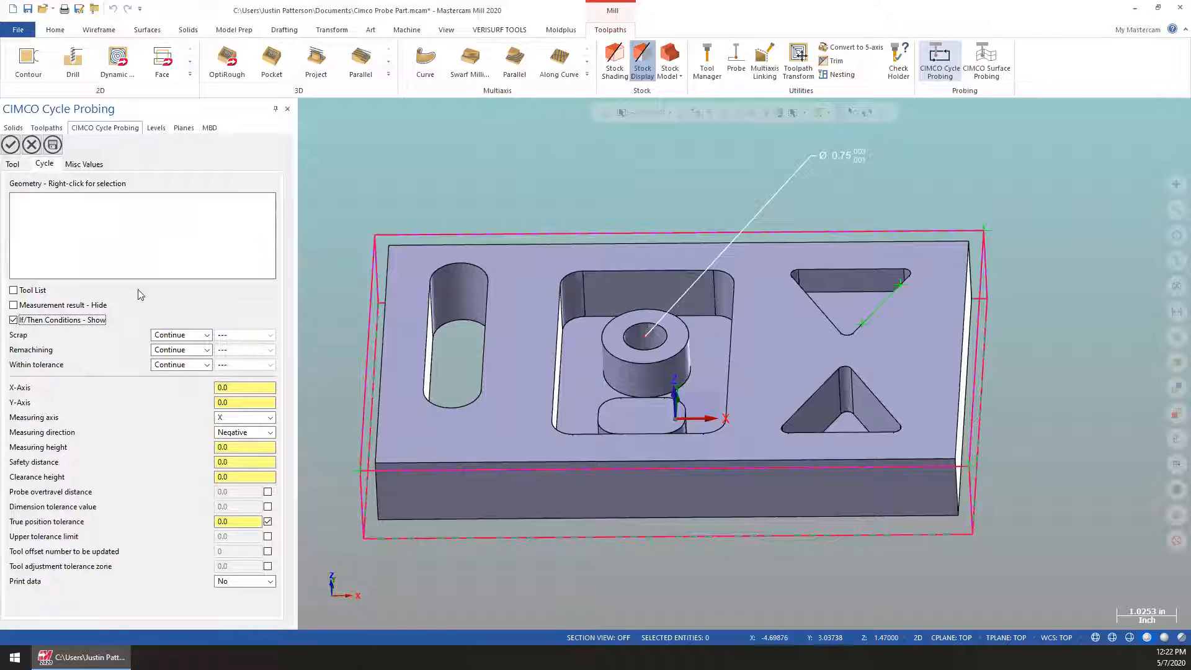
left_click(180, 335)
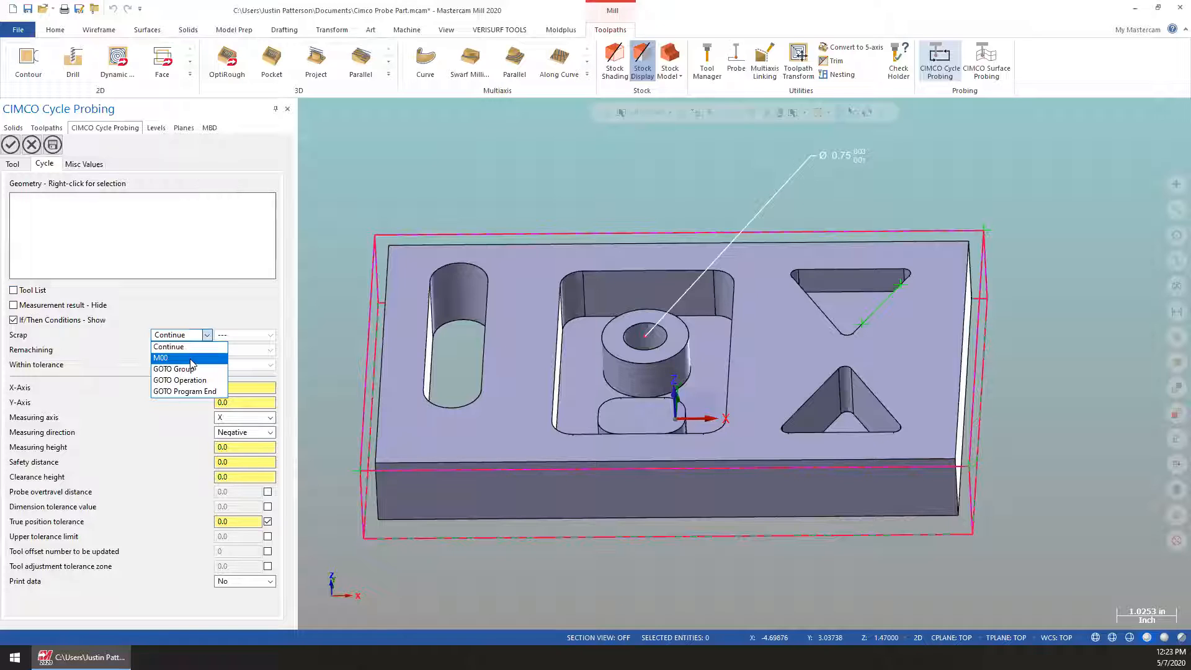
left_click(427, 168)
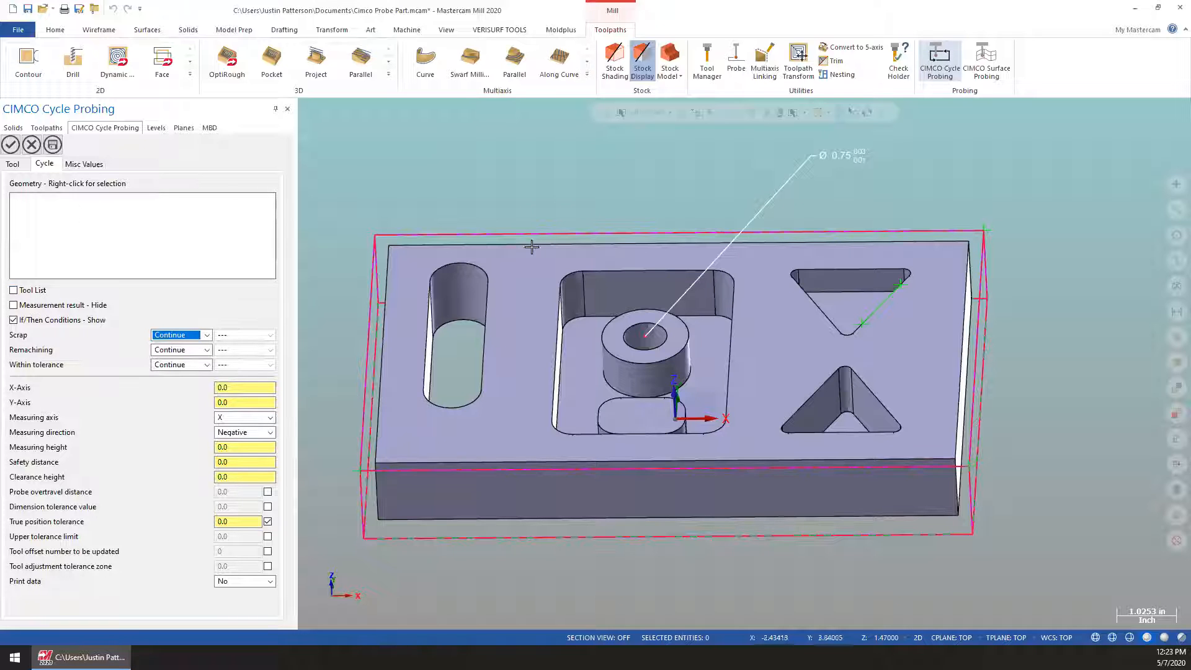
Step: Pick the point at X -1.625, Y 2.25 on the large pocket's upper edge as the point cycle's geometry
right_click(71, 225)
left_click(118, 234)
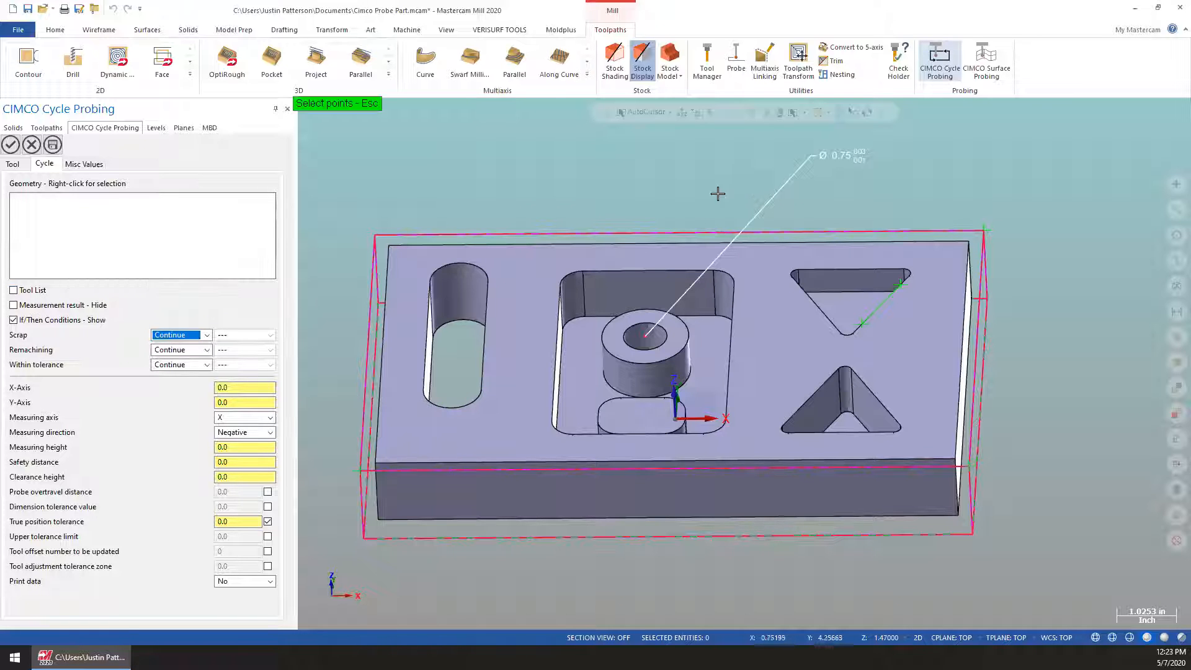
scroll(583, 307, "up", 5)
left_click(598, 314)
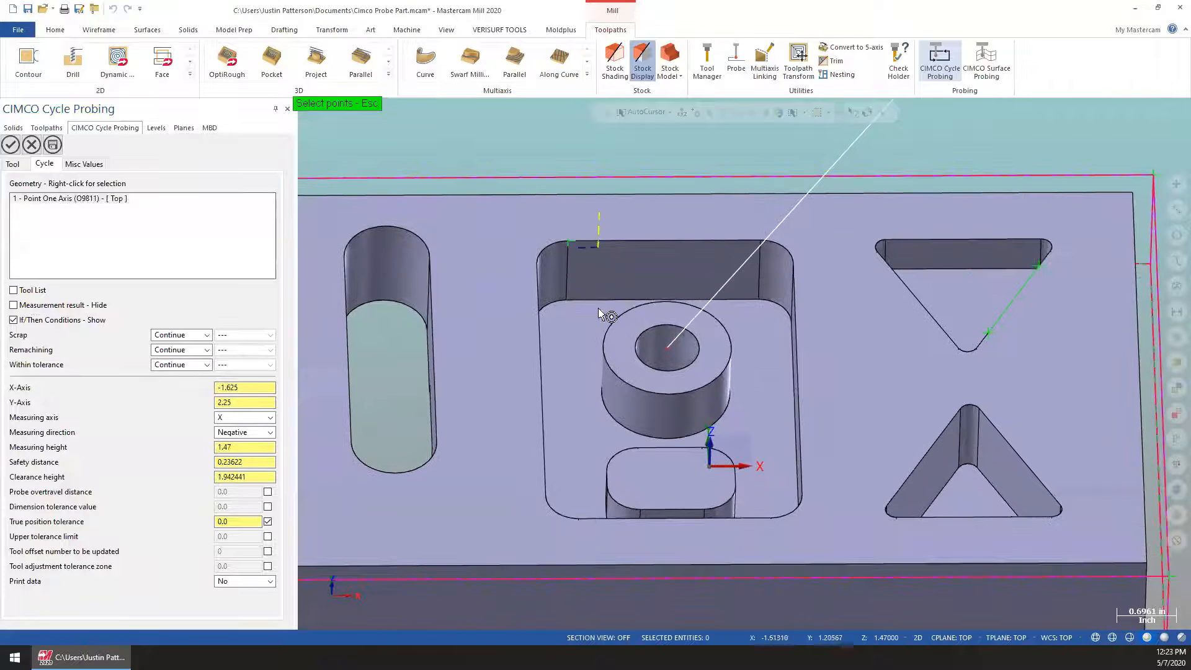
Step: Set the point cycle's measuring axis to Z and its Y-Axis position to 1.65 so it probes inside the large pocket
left_click(242, 417)
left_click(241, 451)
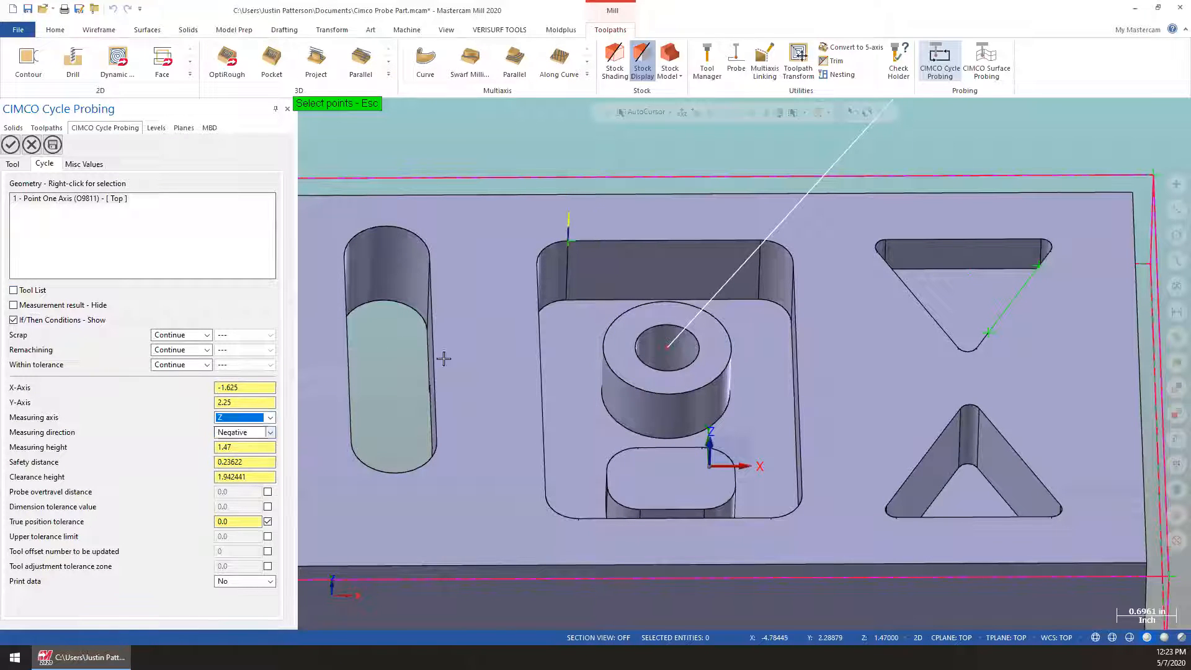
left_click(250, 403)
scroll(245, 406, "down", 5)
scroll(246, 406, "down", 1)
middle_click_drag(740, 283, 753, 329)
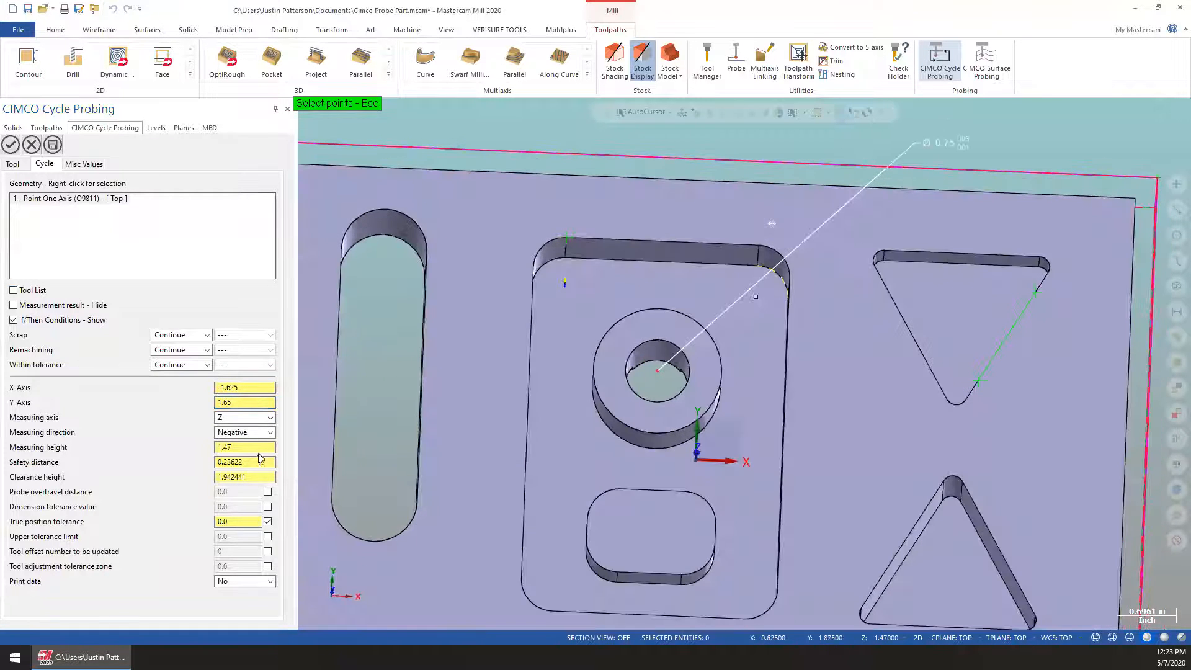
Step: Set the measuring height to 0.47 by taking the Z coordinate of a point on the large pocket's floor
right_click(257, 446)
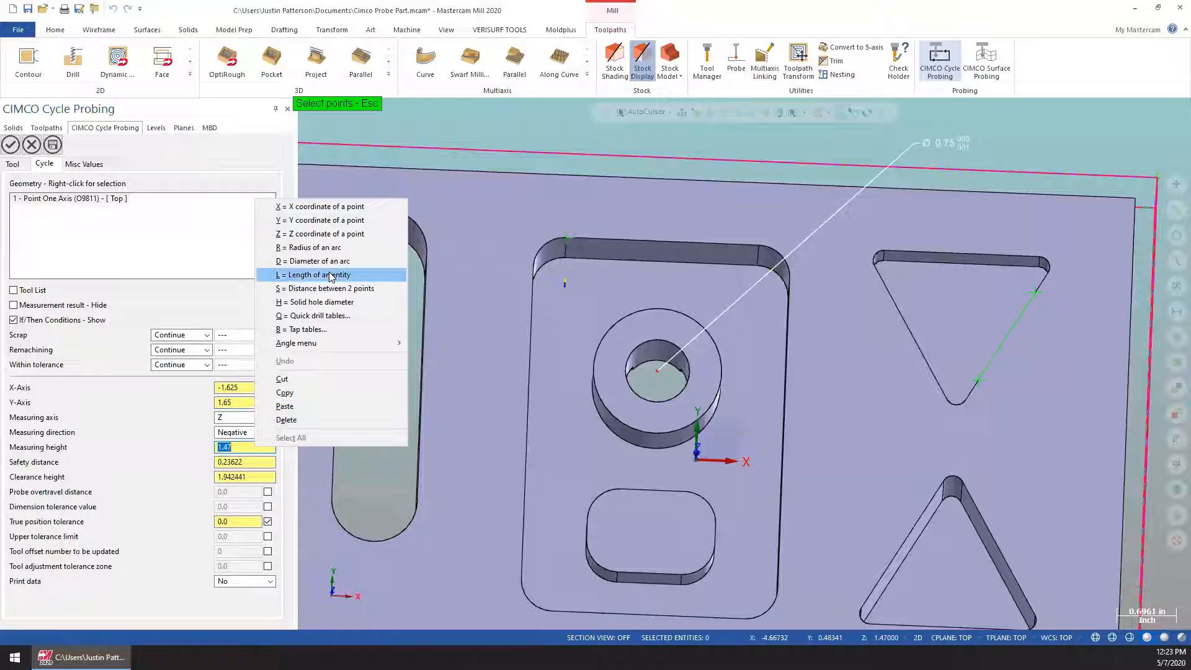
left_click(319, 234)
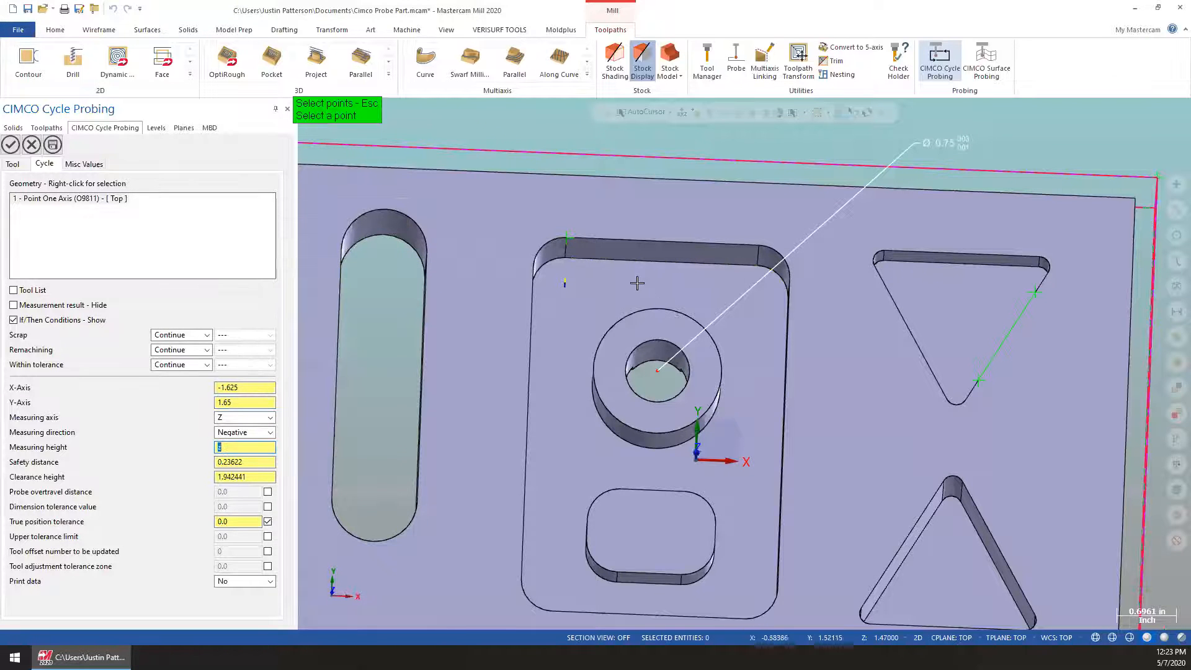
middle_click_drag(639, 277, 597, 270)
left_click(578, 280)
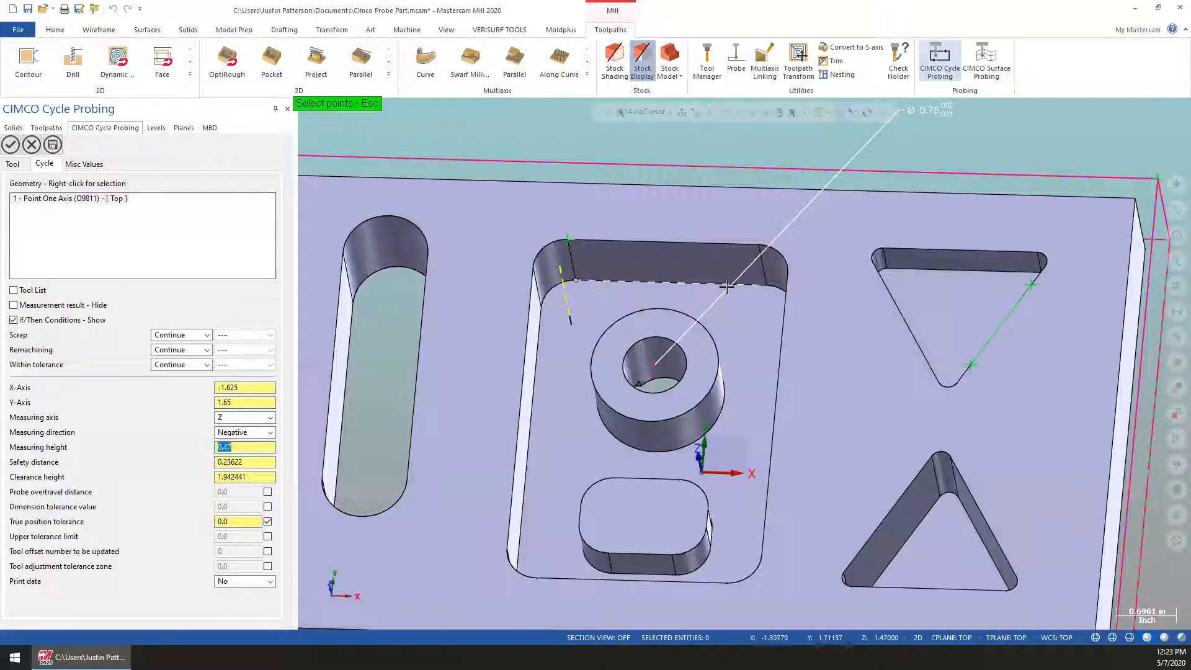
middle_click_drag(695, 366, 258, 439)
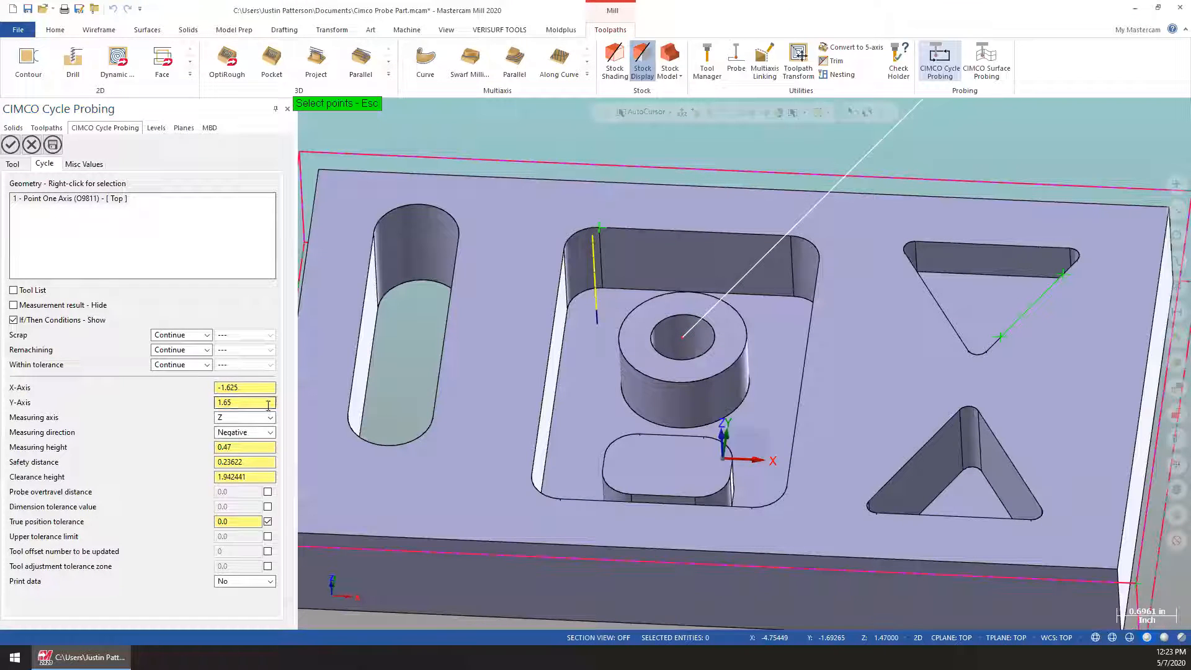
Step: Hide the If/Then conditions, enable variable #10000 for Actual: Measured coordinate in the measurement results, and accept the cycle
left_click(13, 320)
left_click(13, 320)
left_click(13, 304)
scroll(32, 385, "down", 3)
scroll(32, 387, "up", 1)
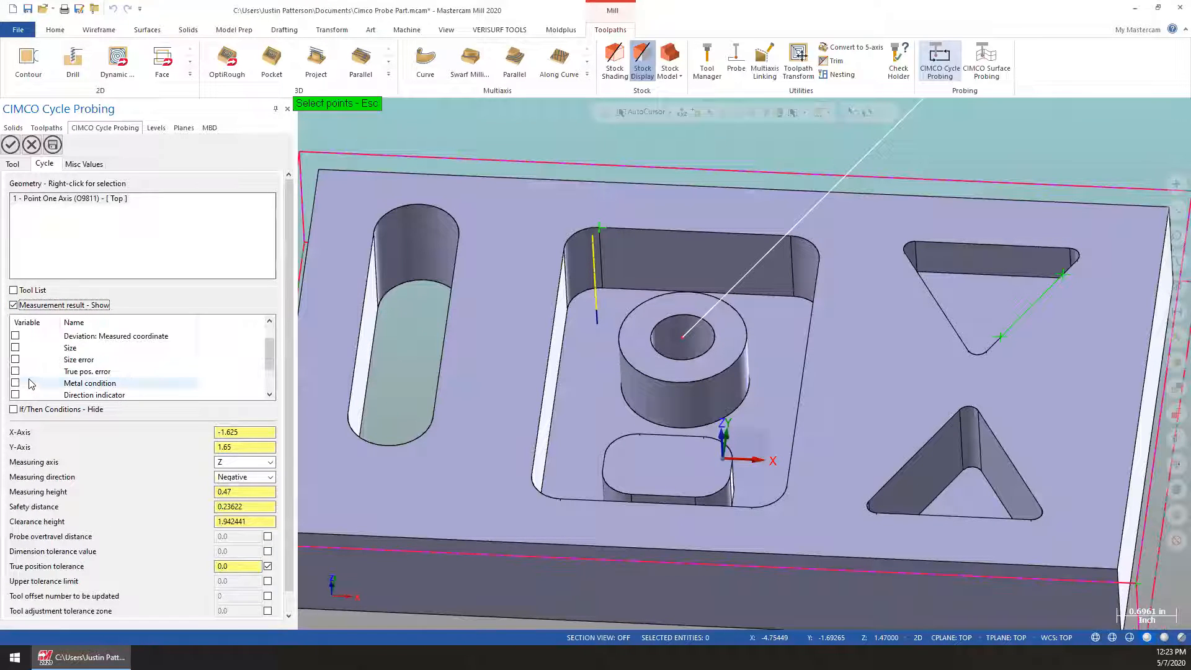
scroll(28, 384, "up", 2)
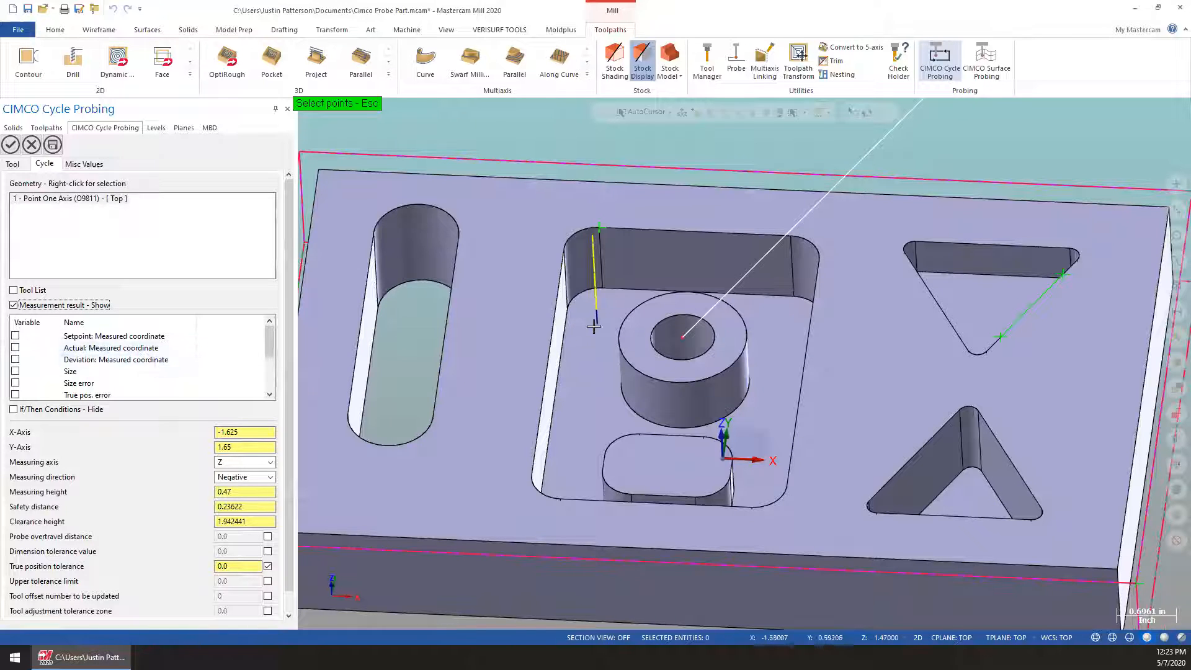
left_click(14, 348)
left_click(162, 346)
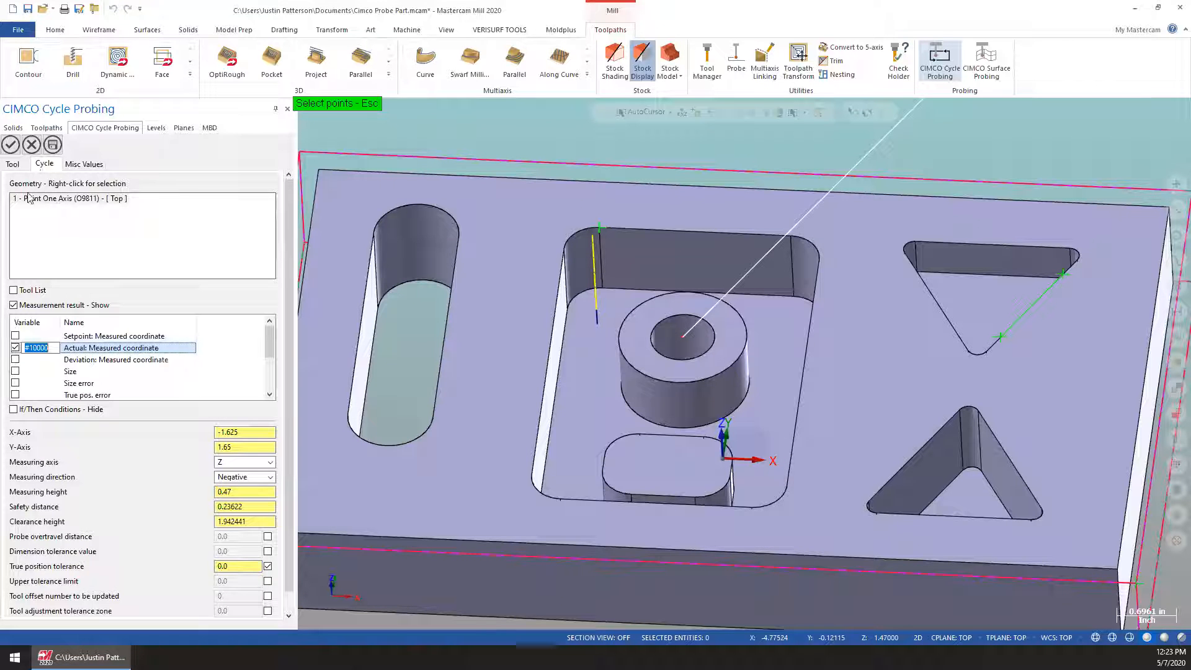
left_click(54, 347)
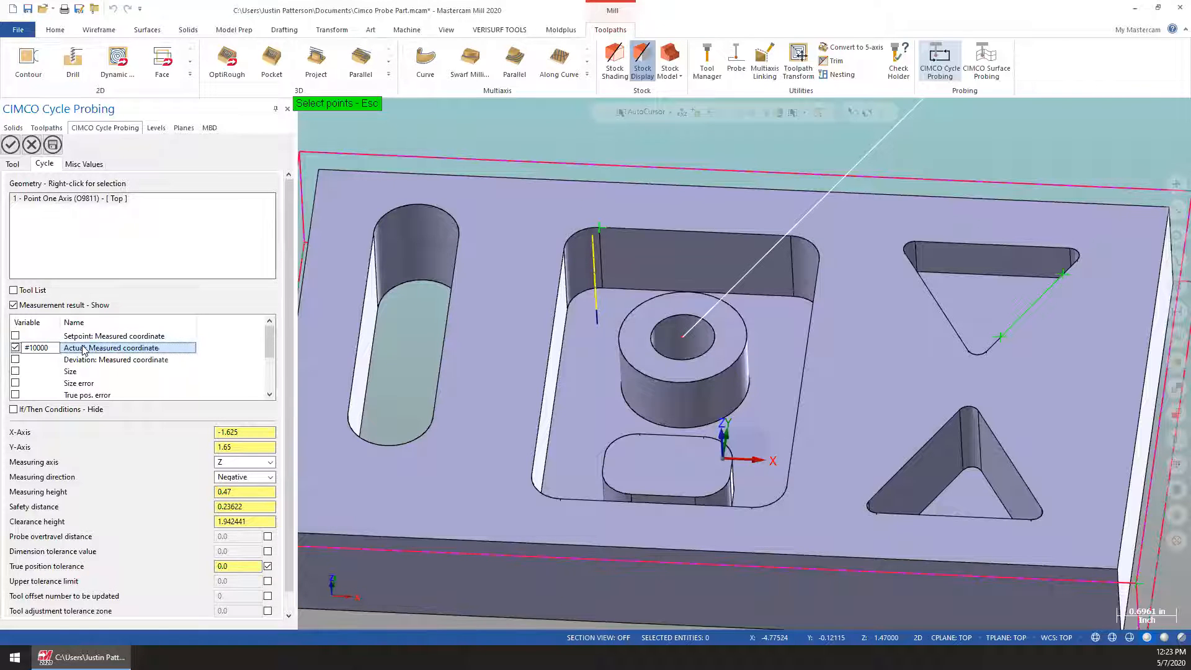
left_click(10, 145)
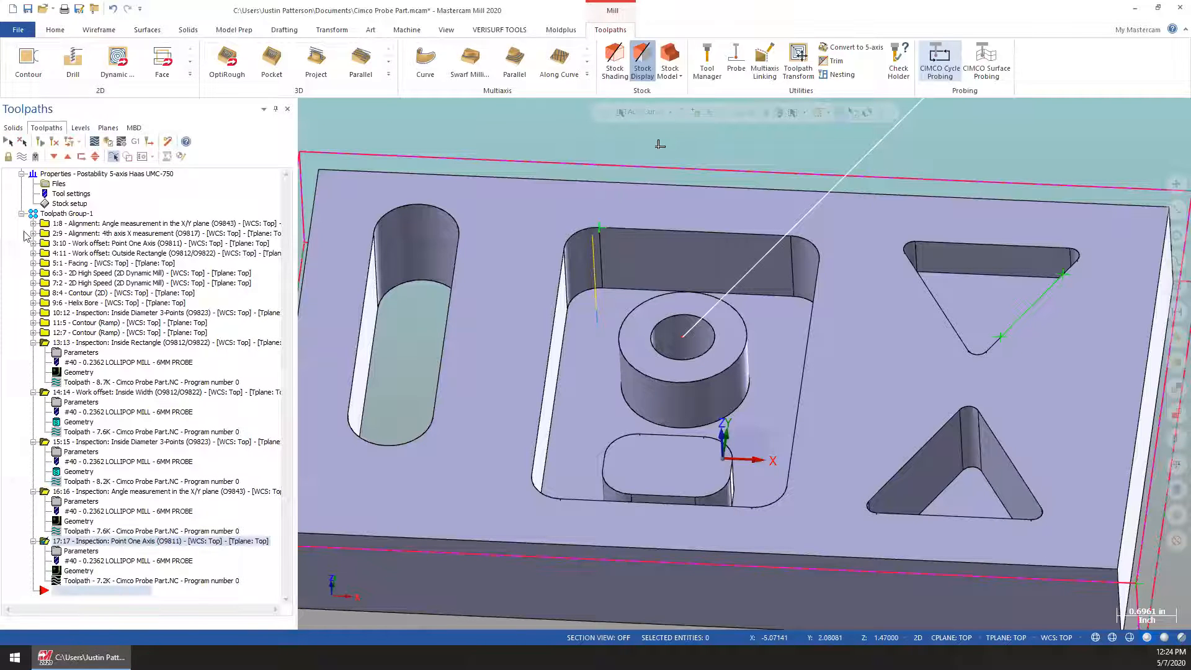
Step: Post all operations in Toolpath Group-1 to an NC file, continuing past the spindle errors and cancelling at operation 10
left_click(65, 214)
left_click(135, 142)
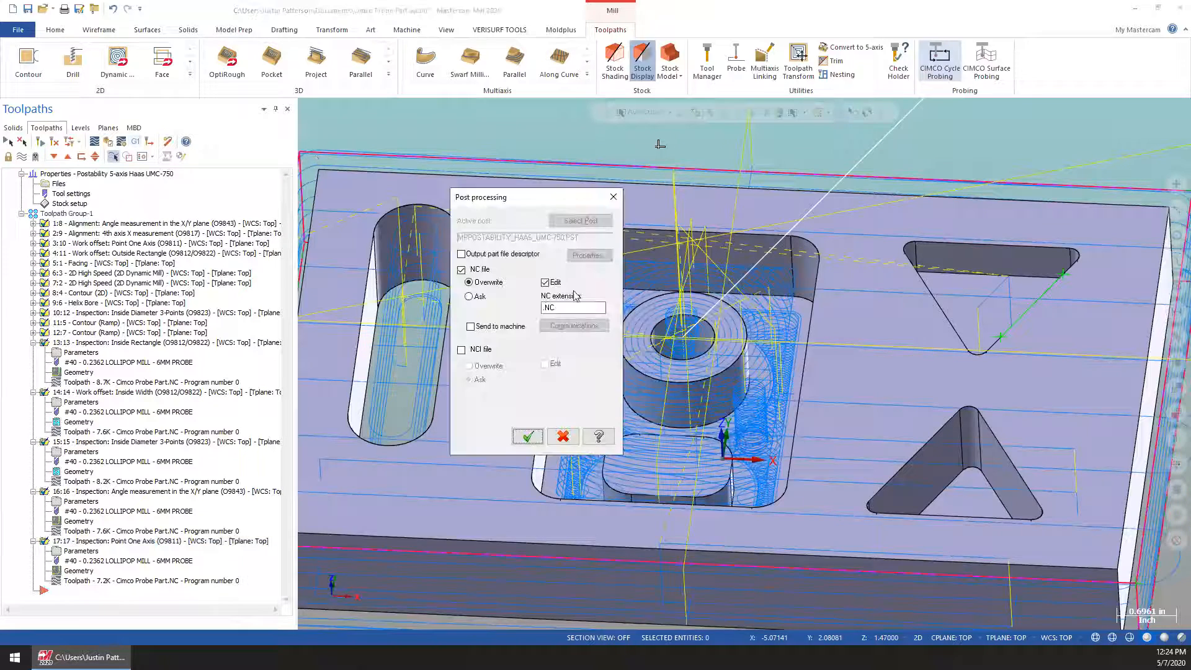
left_click(527, 436)
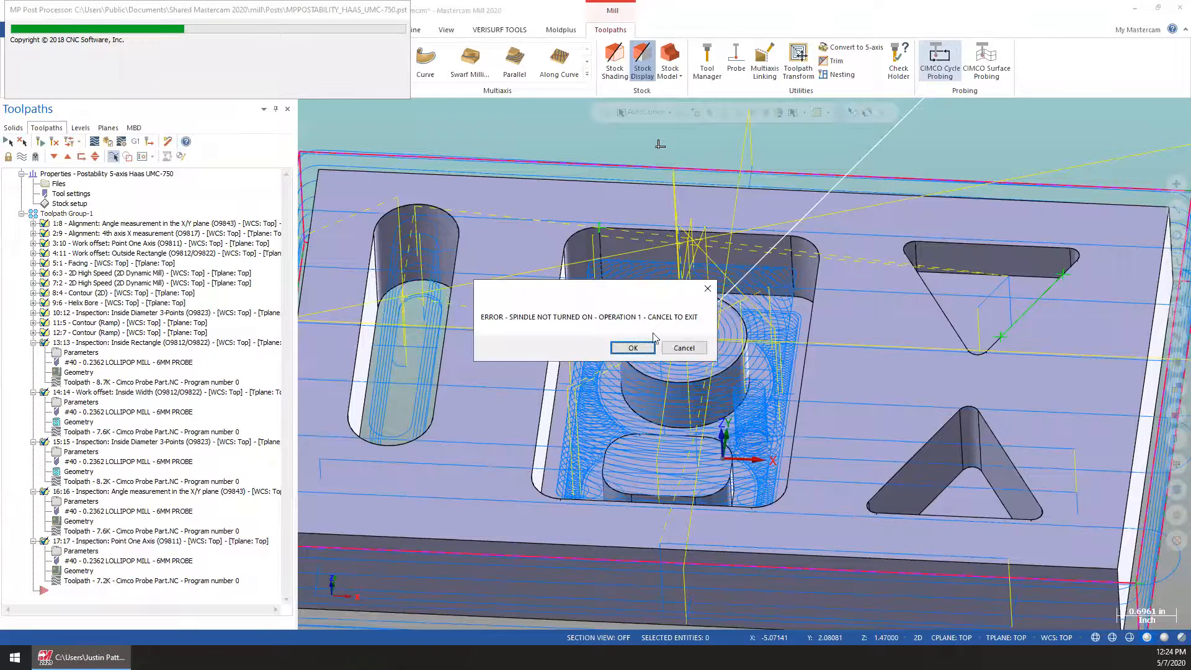
left_click(639, 350)
left_click(632, 349)
left_click(632, 349)
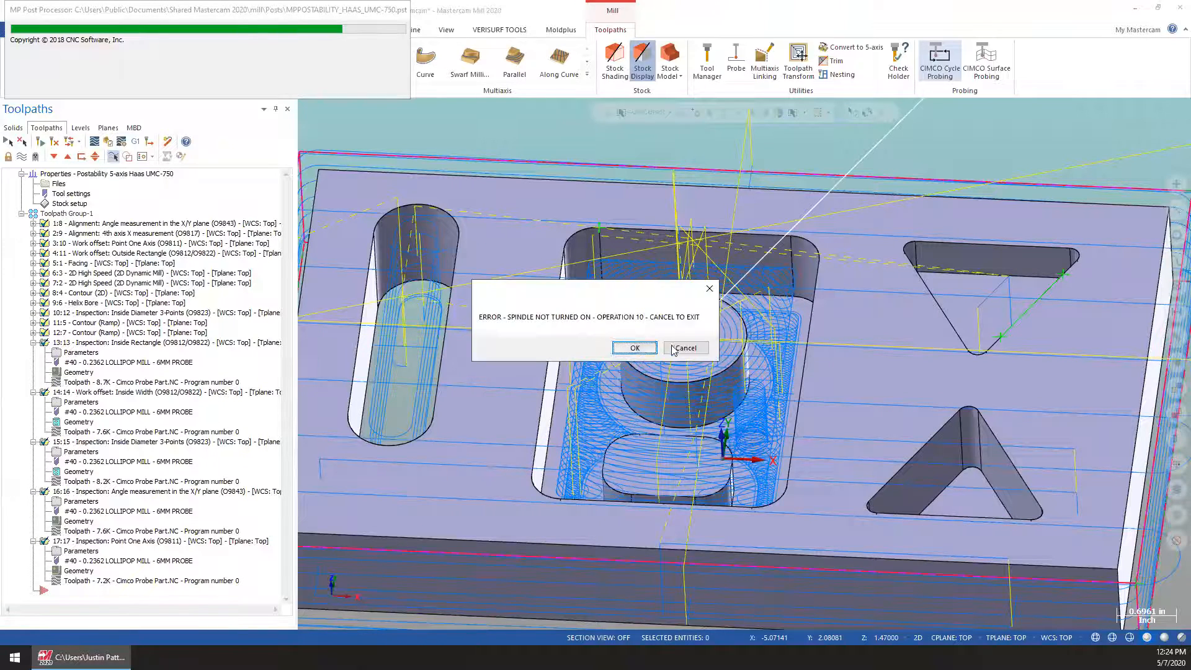
left_click(685, 349)
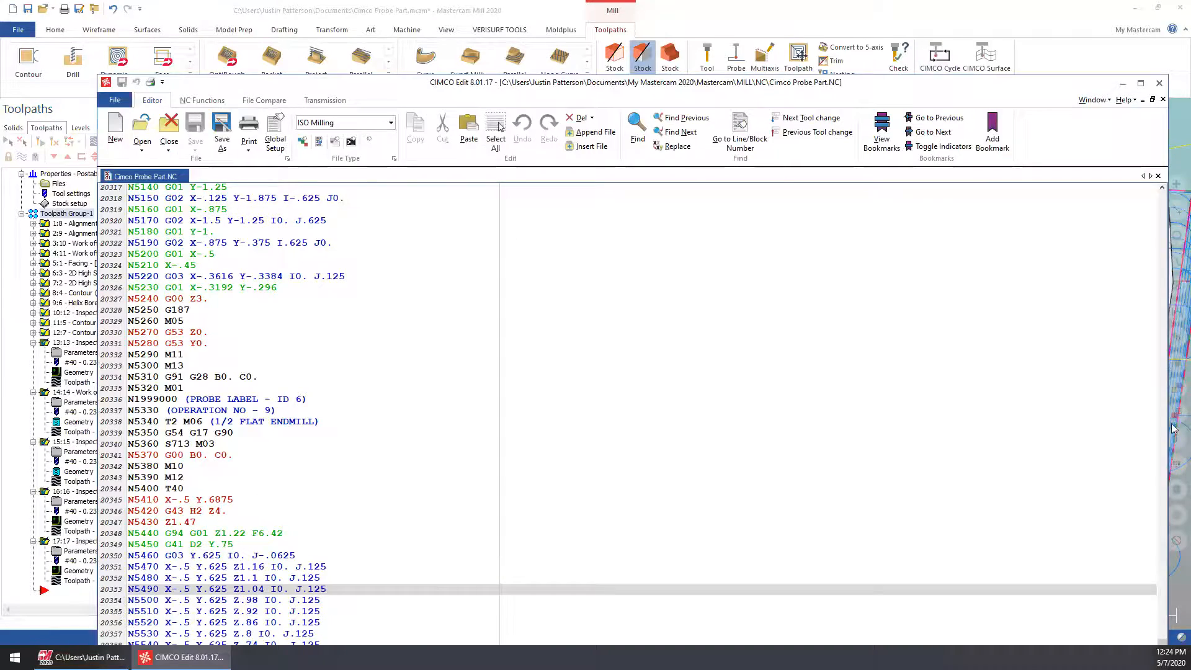
Step: In CIMCO Edit, examine the posted program's header and the G65 probing calls of its first operations
left_click_drag(1183, 617, 1183, 121)
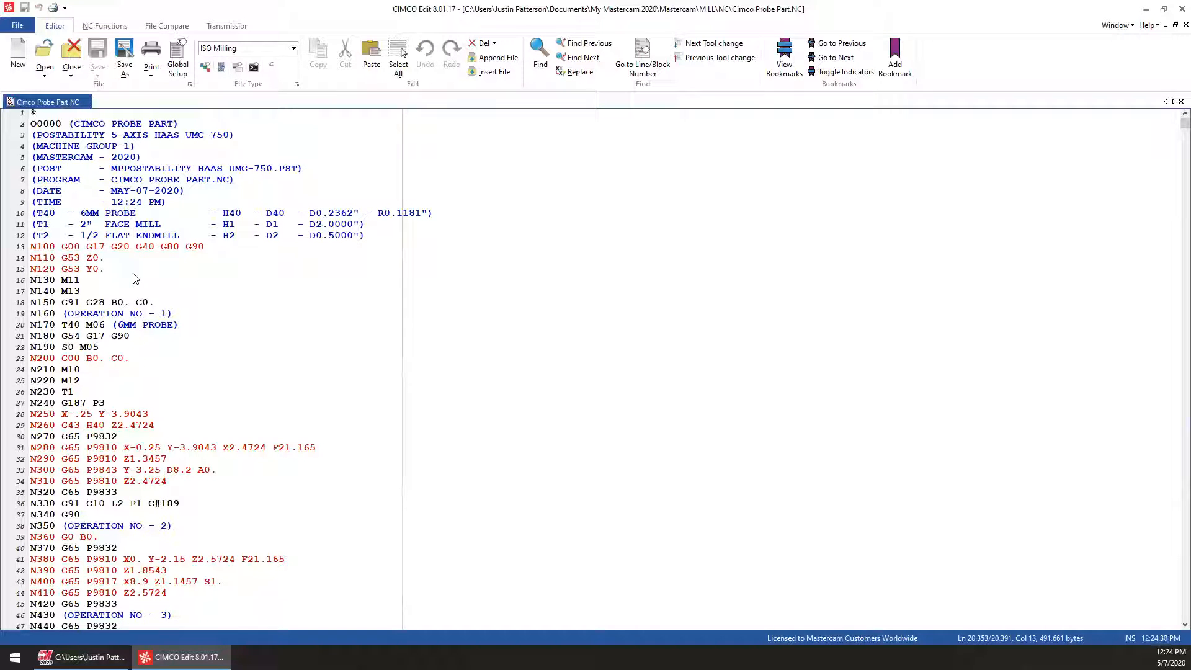
scroll(141, 287, "down", 2)
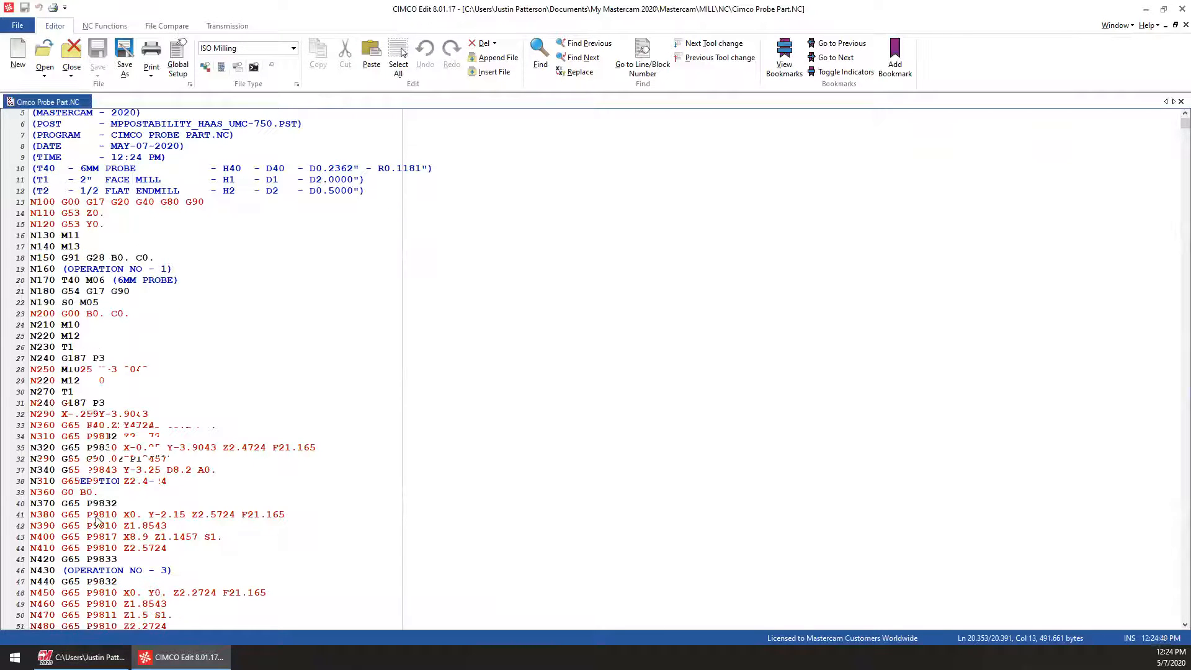
left_click(688, 43)
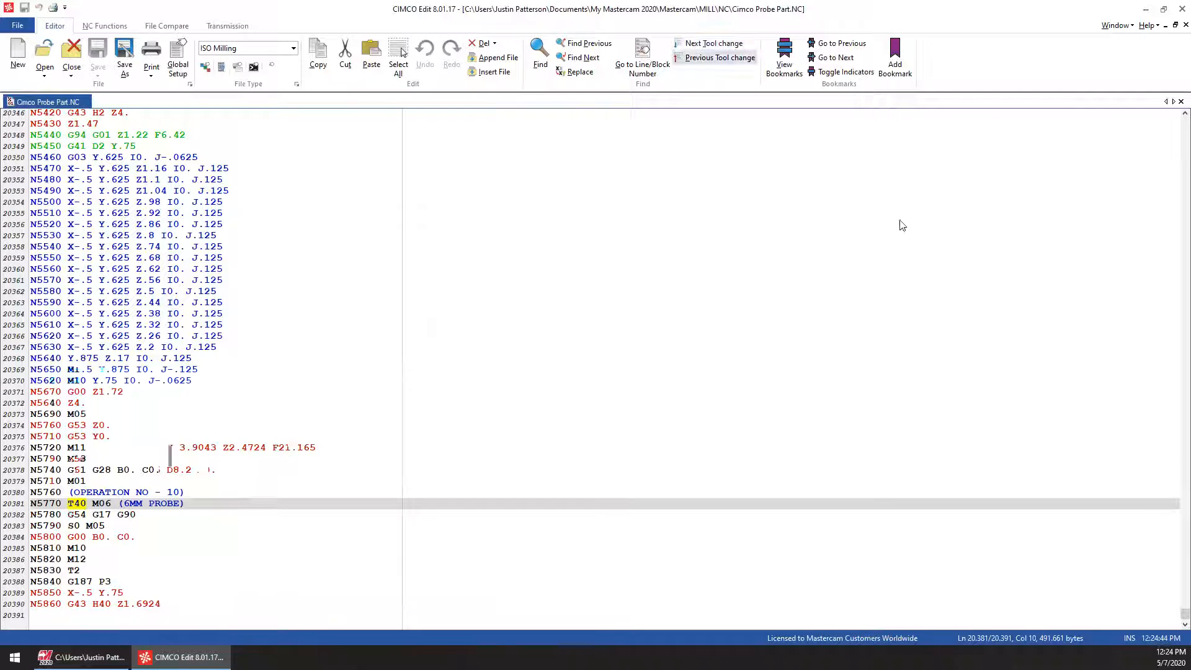
left_click_drag(1184, 614, 1184, 122)
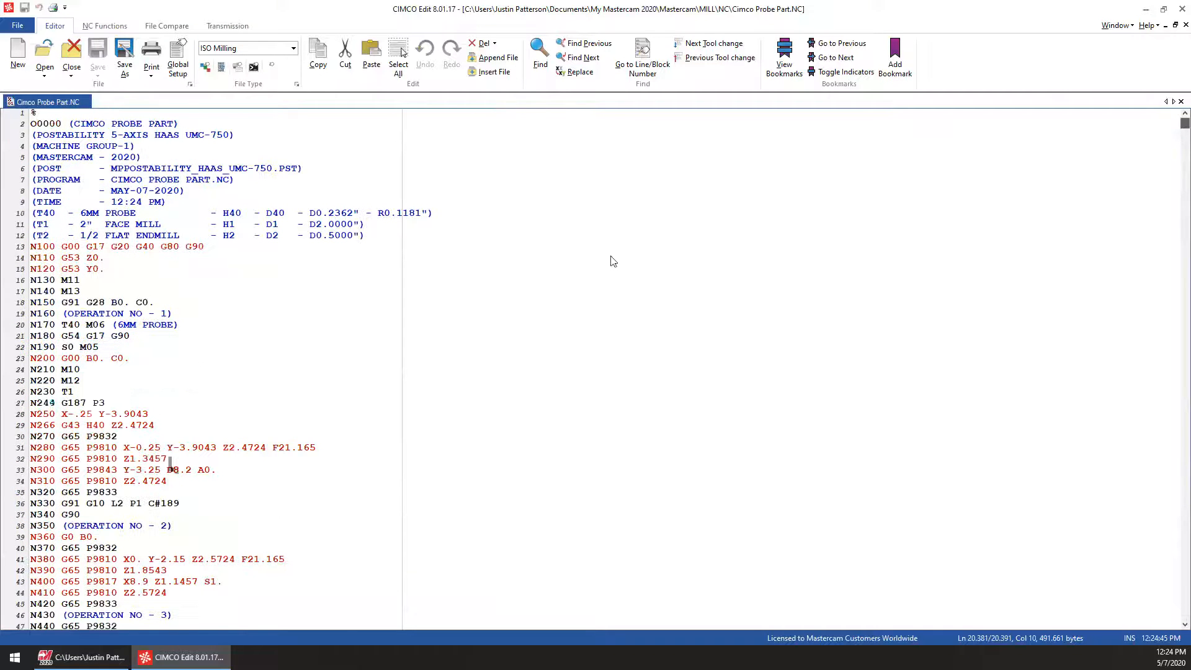
Step: Step through the program's tool changes from the first 6MM PROBE call to operation 10
left_click(99, 327)
left_click(719, 45)
left_click(719, 45)
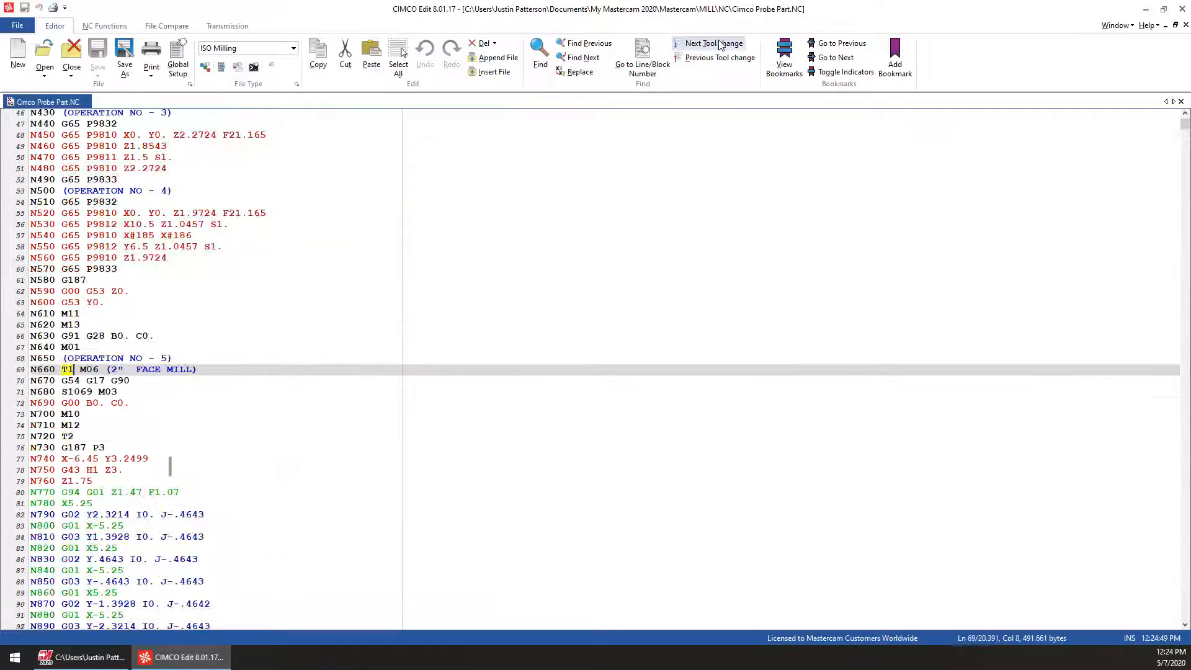
left_click(719, 45)
left_click(719, 45)
left_click(720, 45)
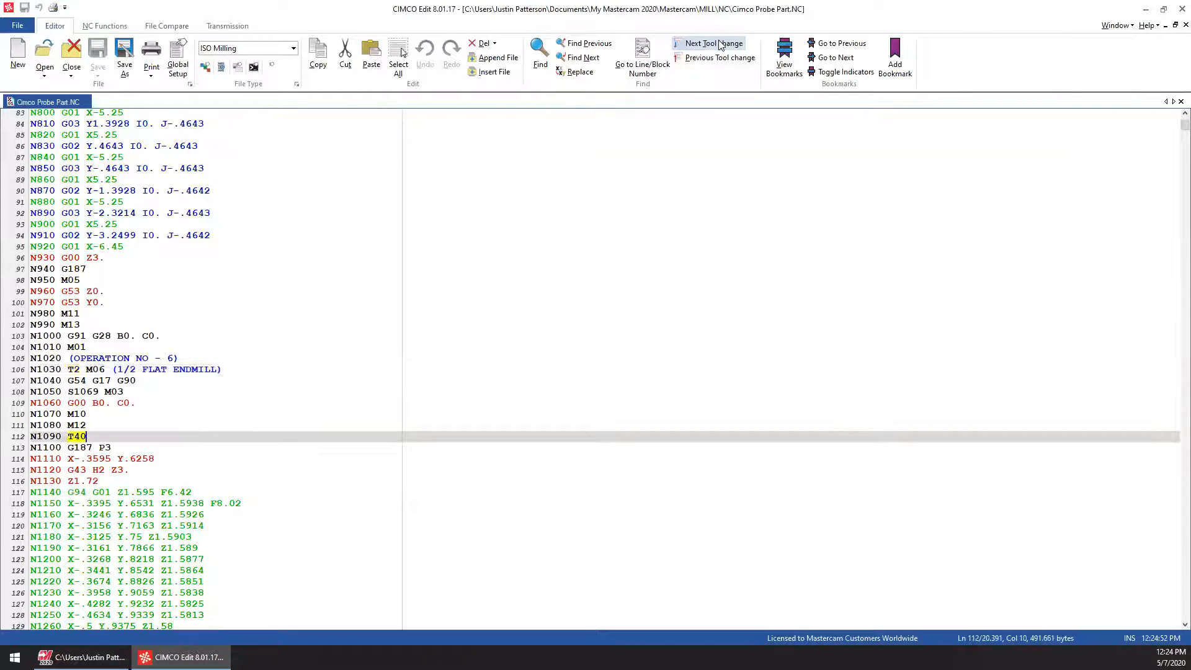
left_click(719, 44)
left_click(719, 45)
left_click(719, 45)
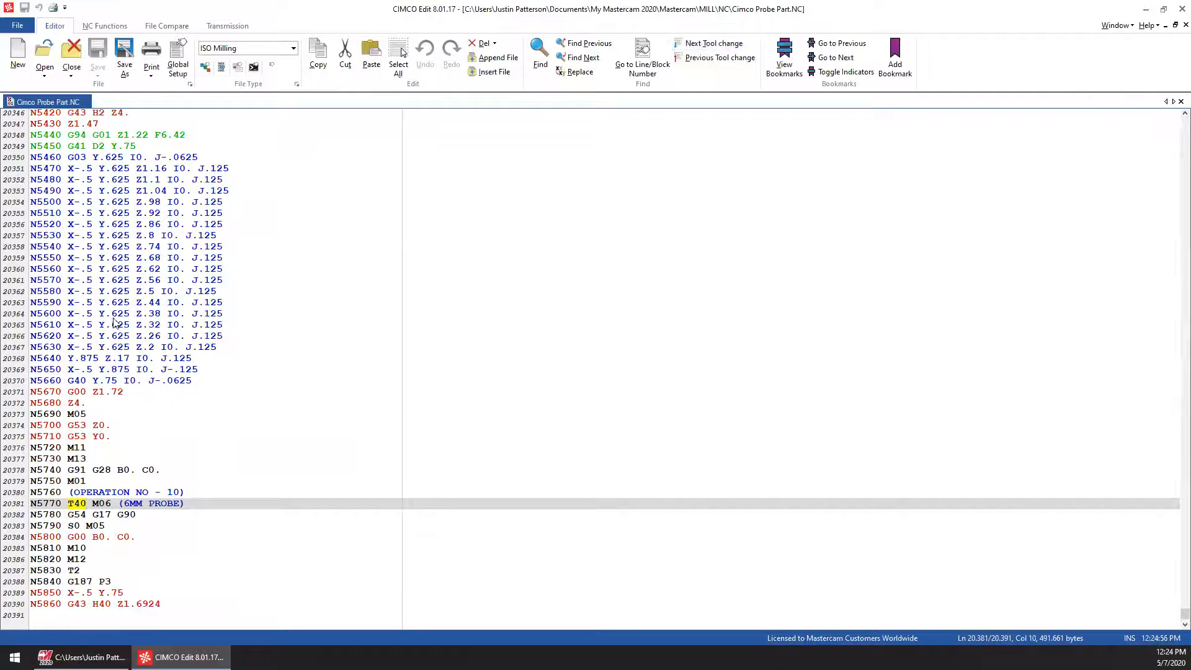
Step: Examine operation 9's code with its PROBE LABEL - ID 6 line and go back towards the program start
scroll(116, 322, "up", 4)
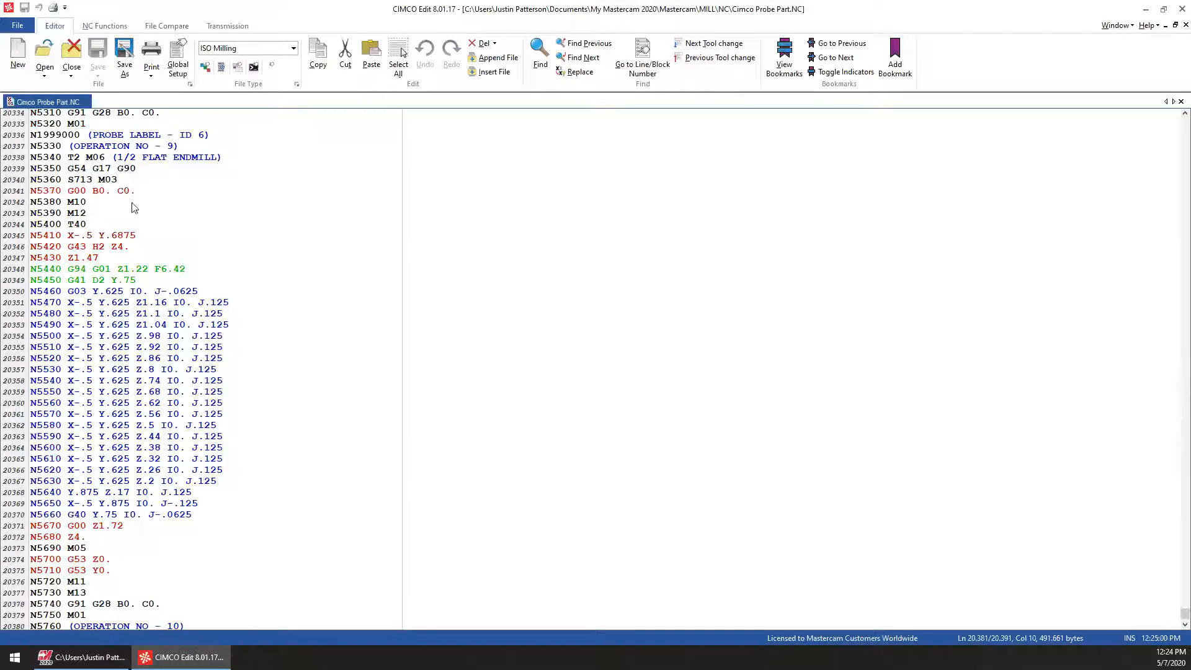
scroll(134, 209, "down", 4)
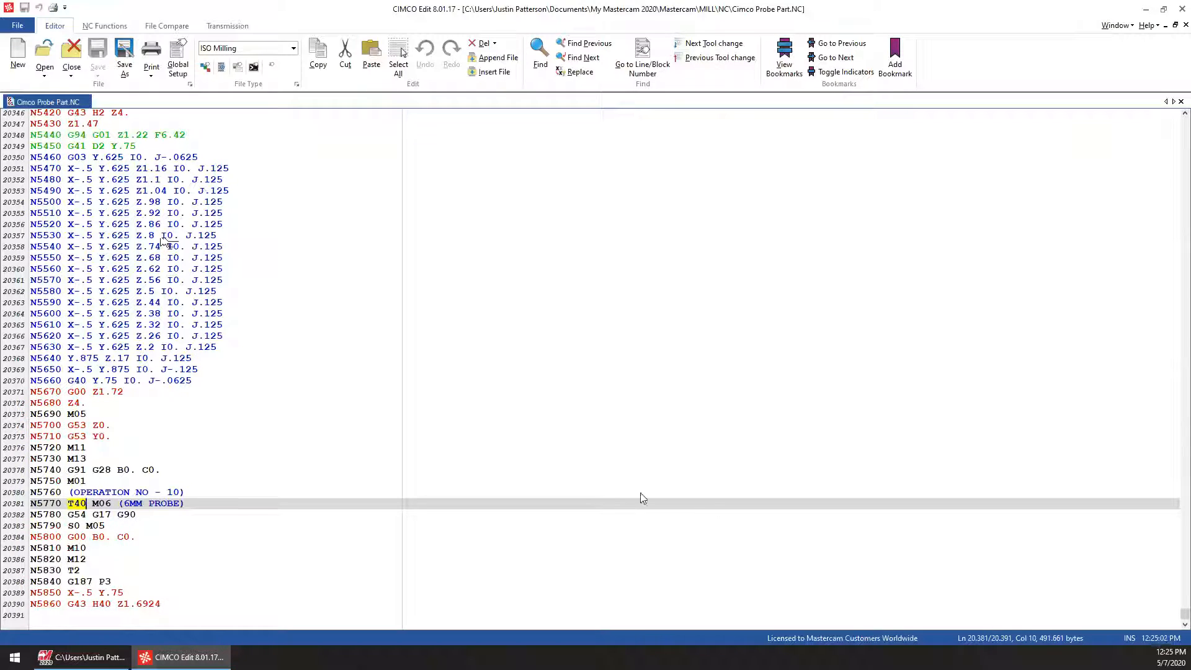
left_click_drag(1184, 614, 1184, 123)
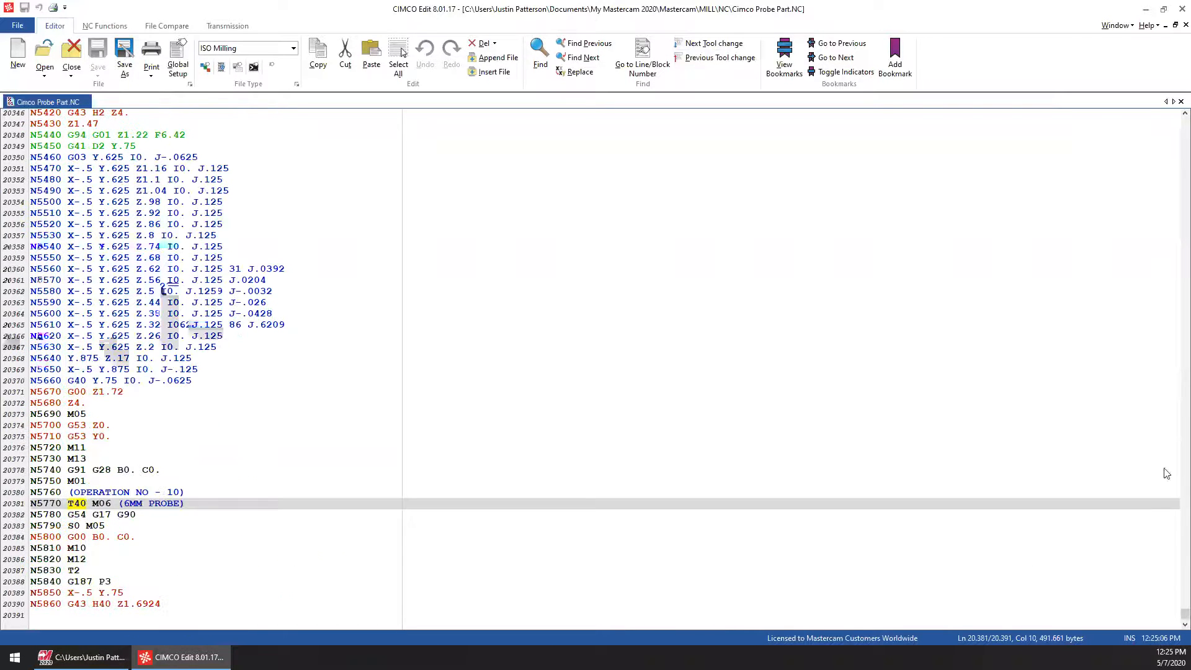
Step: Examine the toolpath code before operation 9's 1/2 FLAT ENDMILL tool change in the full program, and close CIMCO Edit
left_click_drag(1184, 613, 804, 208)
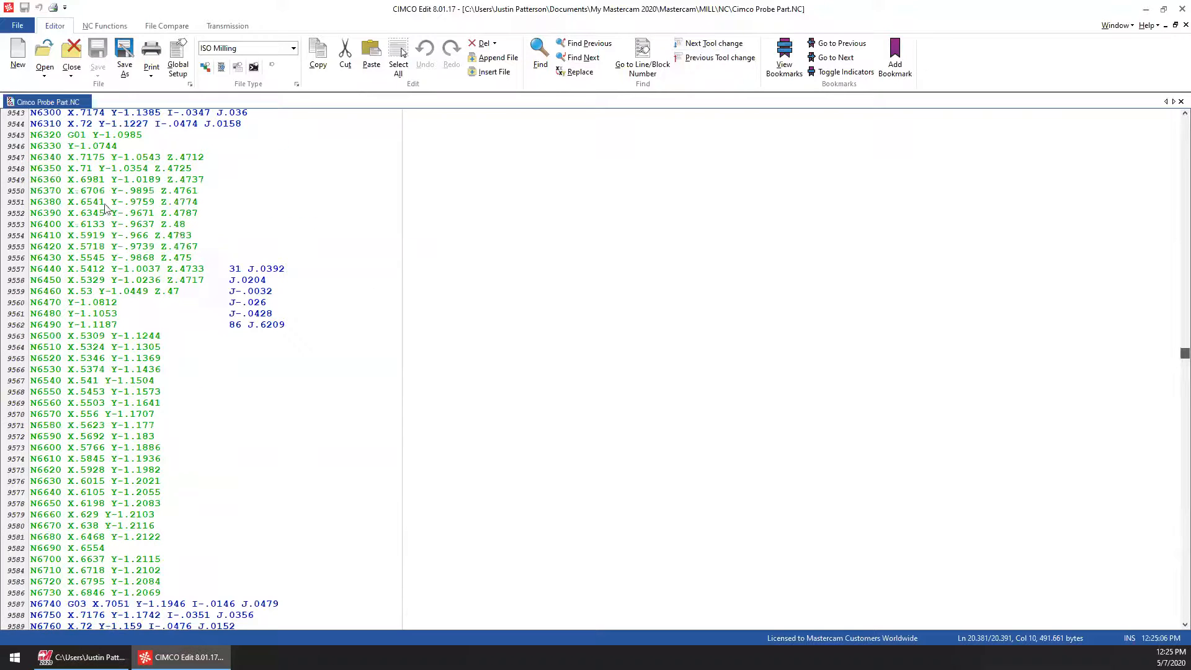
left_click(107, 203)
left_click(710, 49)
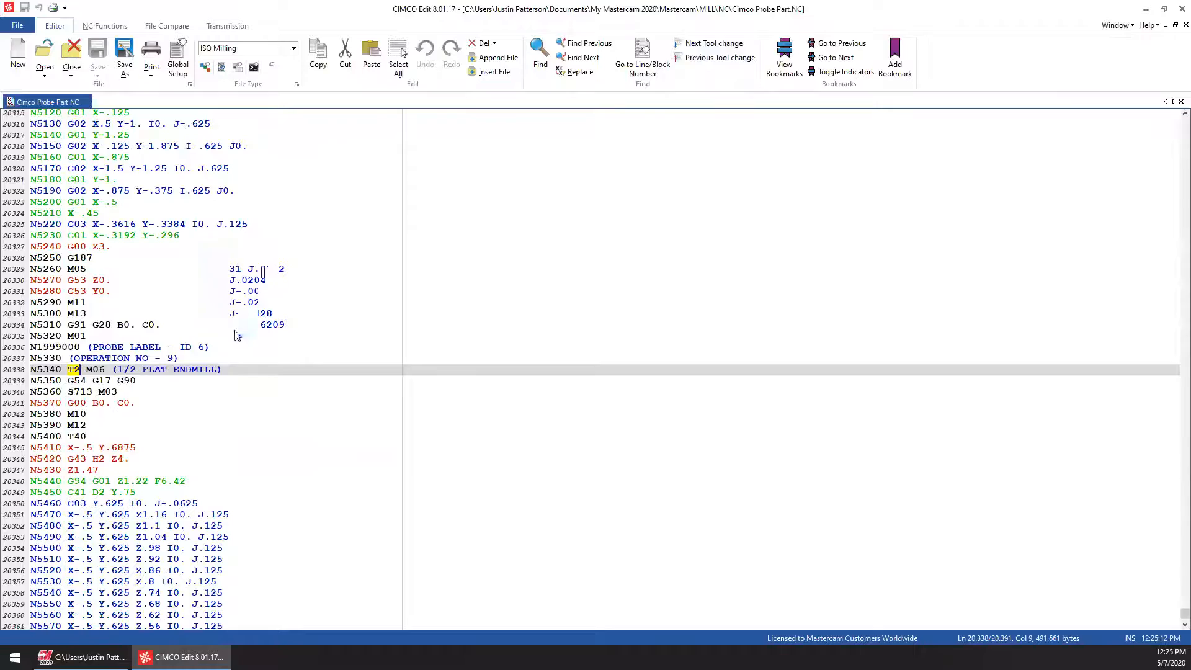
scroll(234, 314, "up", 20)
scroll(197, 319, "up", 20)
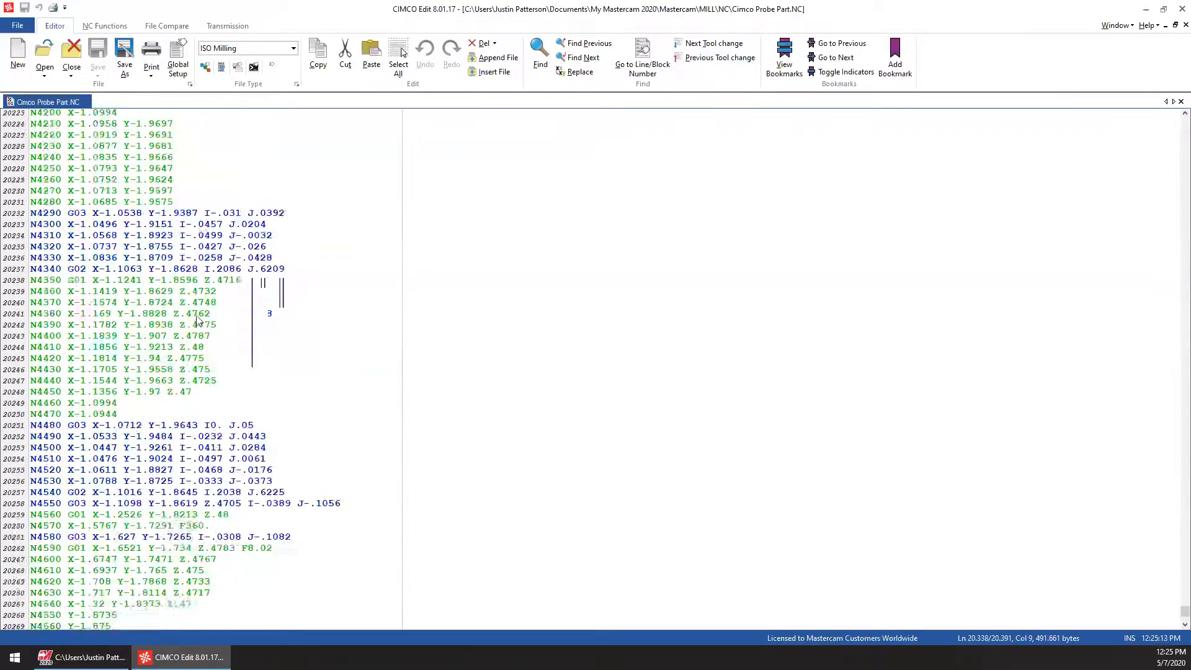
scroll(196, 319, "up", 20)
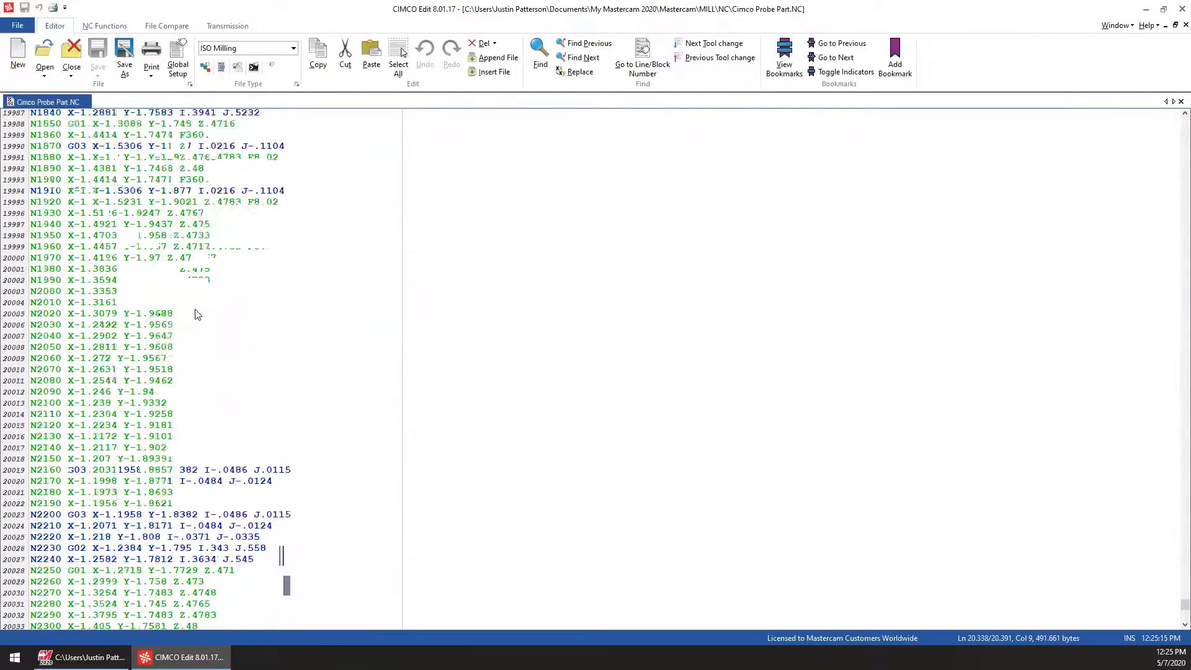
left_click(1182, 9)
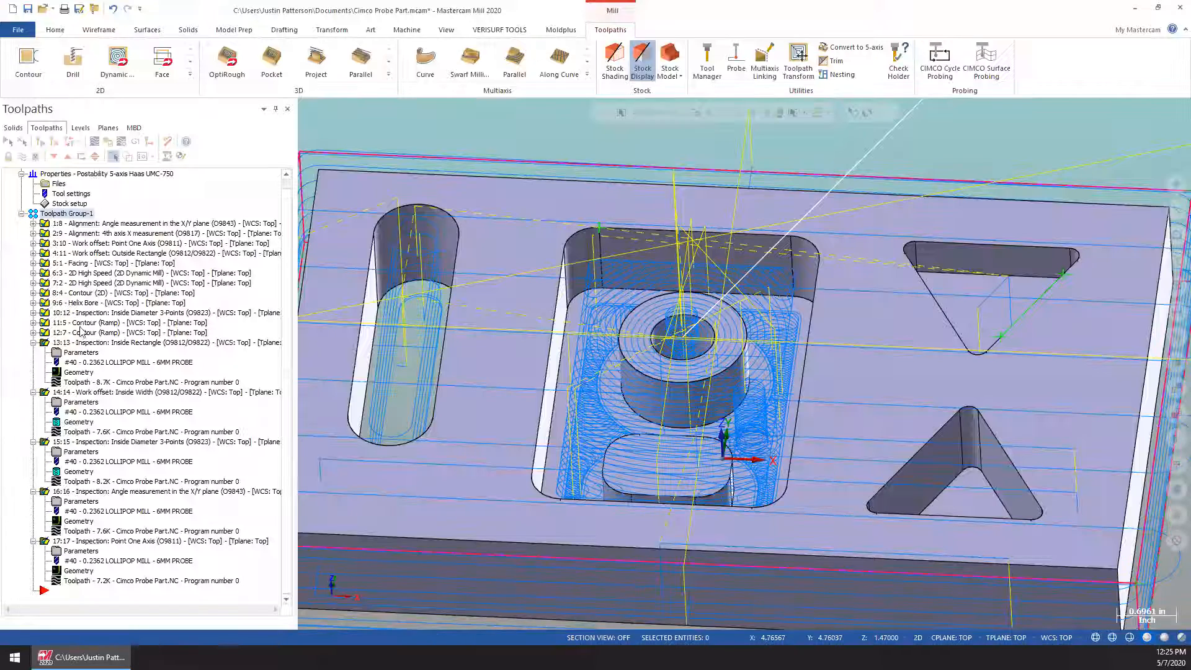
Step: Post only operations 9 (Helix Bore) and 10 (Inspection: Inside Diameter 3-Points), continuing past the spindle error
left_click(80, 328)
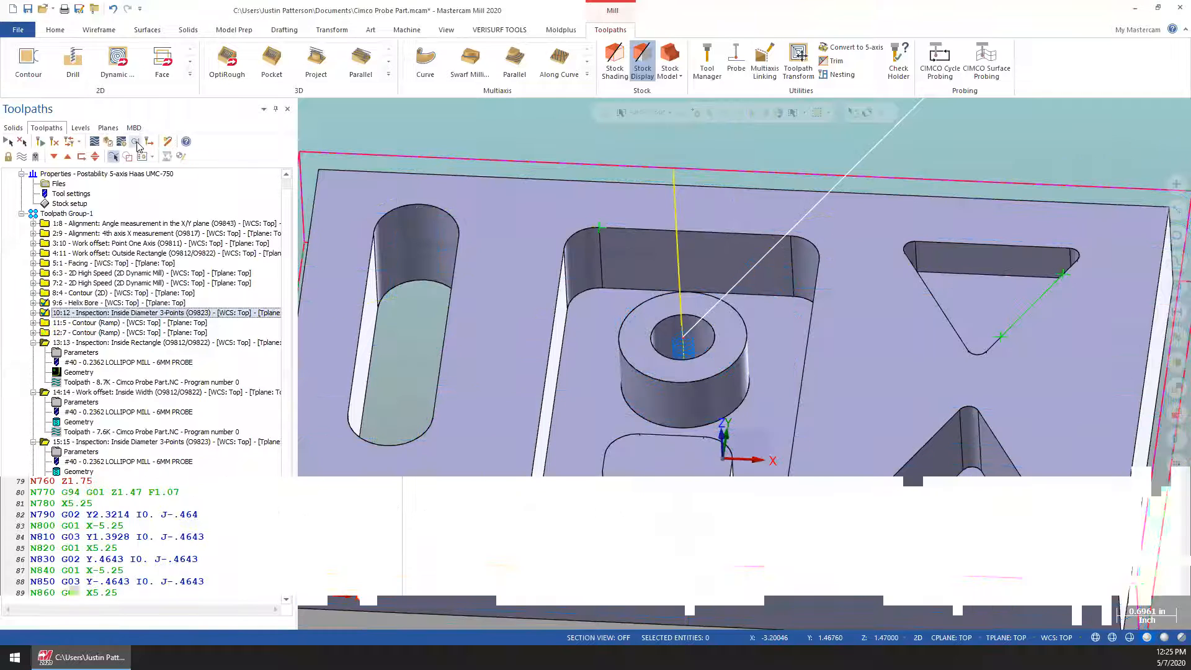
left_click(135, 141)
left_click(561, 434)
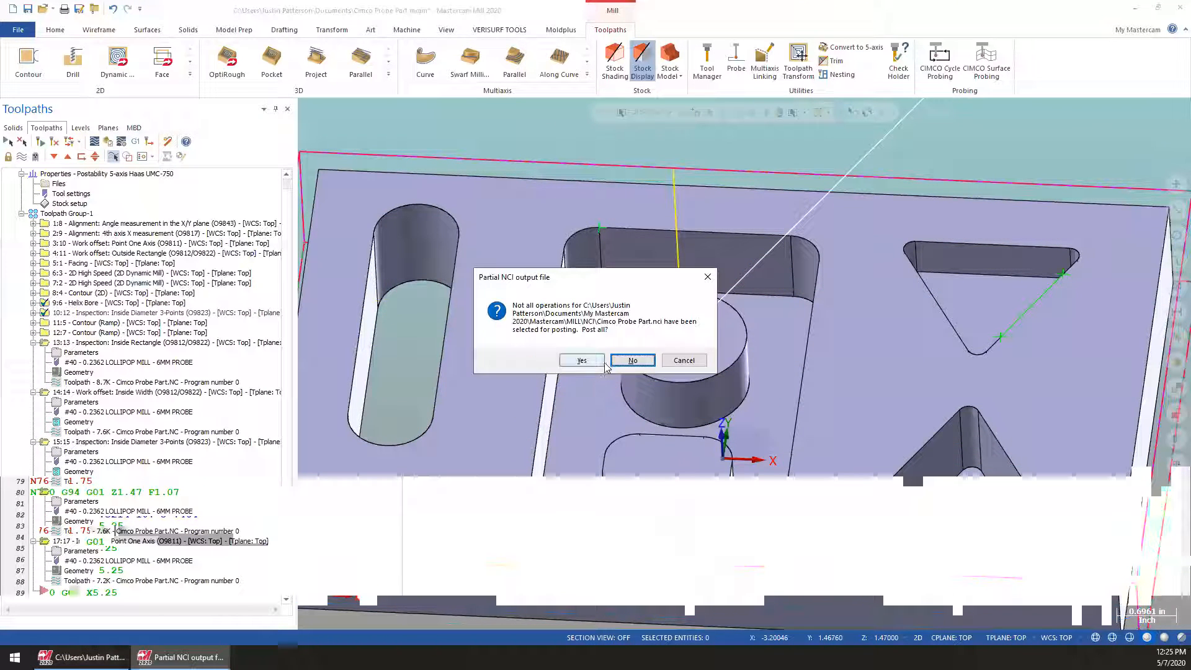
left_click(577, 361)
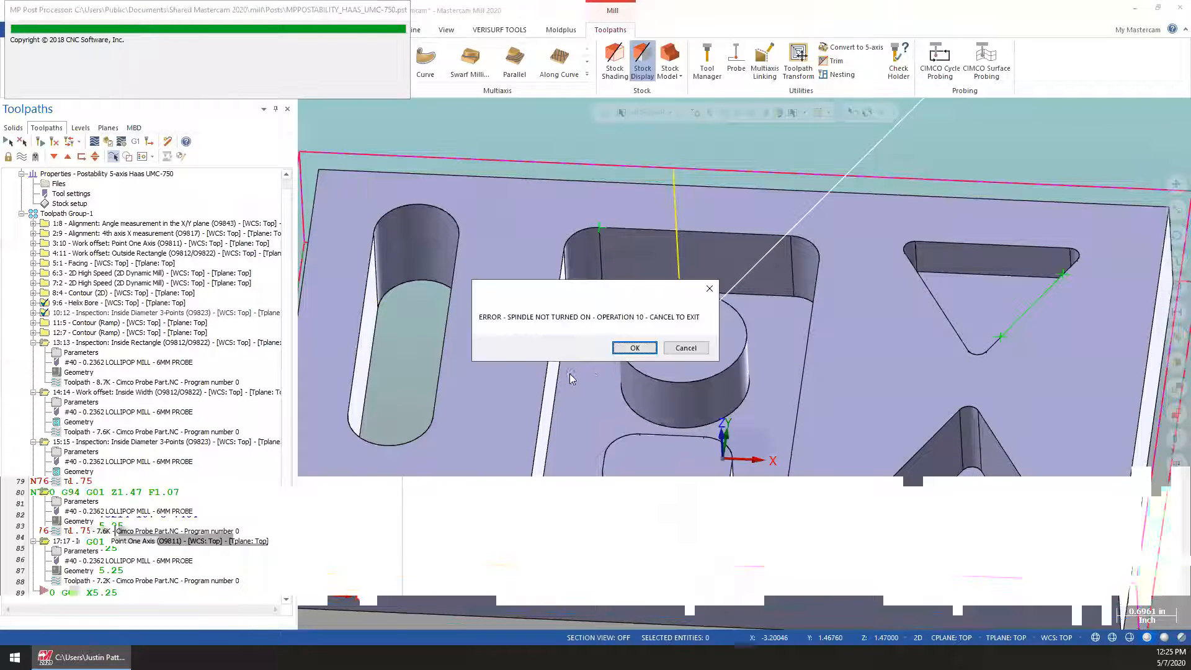
left_click(617, 347)
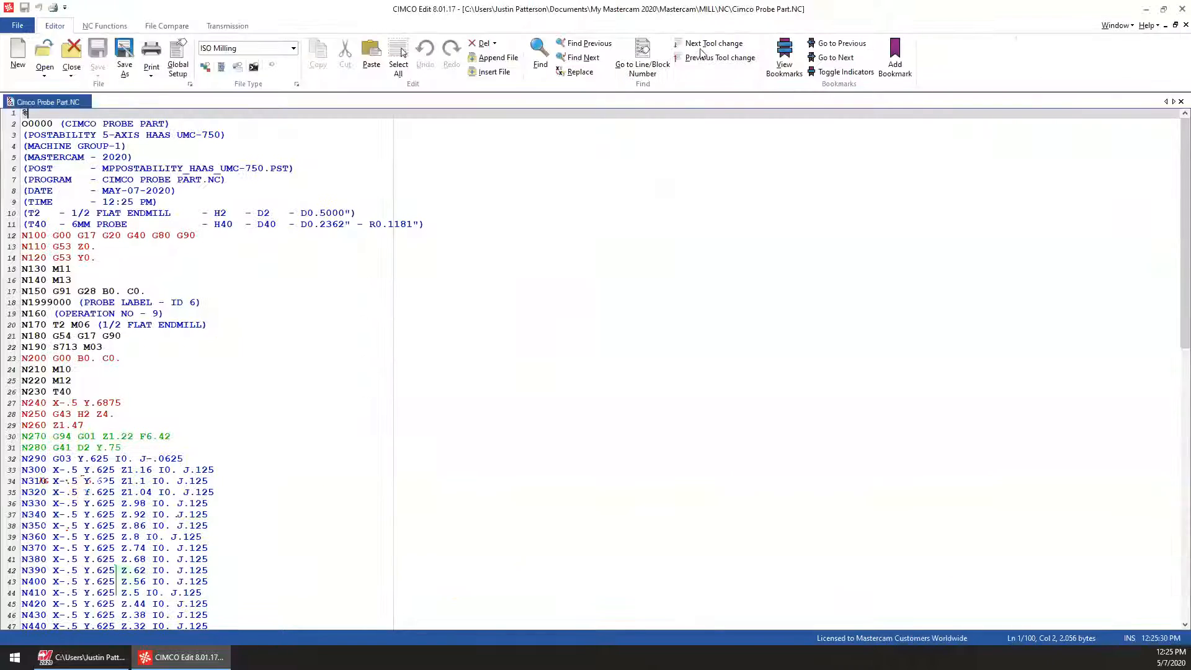
Step: Examine operation 9's tool calls in the short program and highlight the N1999000 PROBE LABEL - ID 6 line
left_click(712, 44)
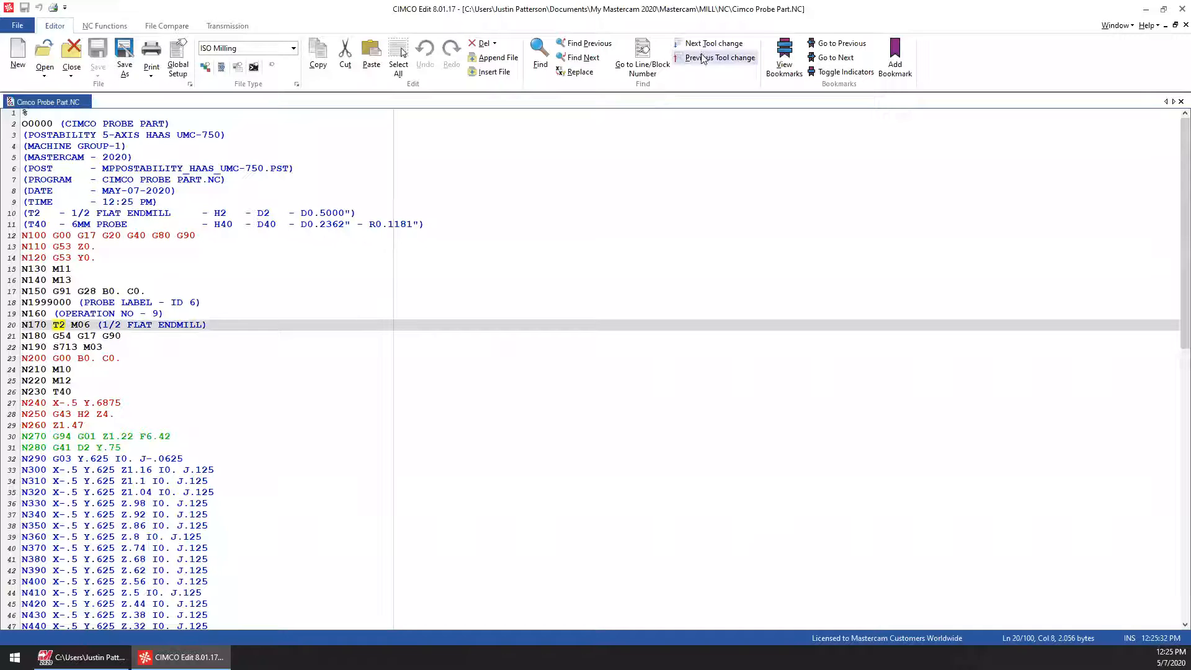
left_click(712, 43)
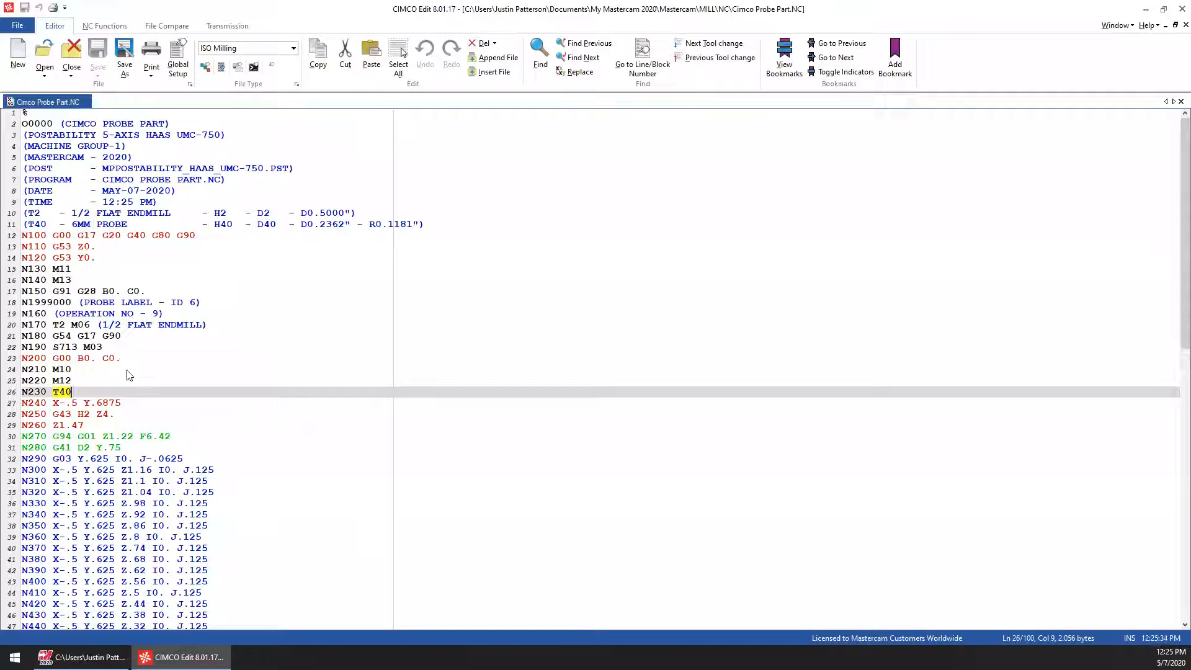
left_click_drag(22, 302, 200, 304)
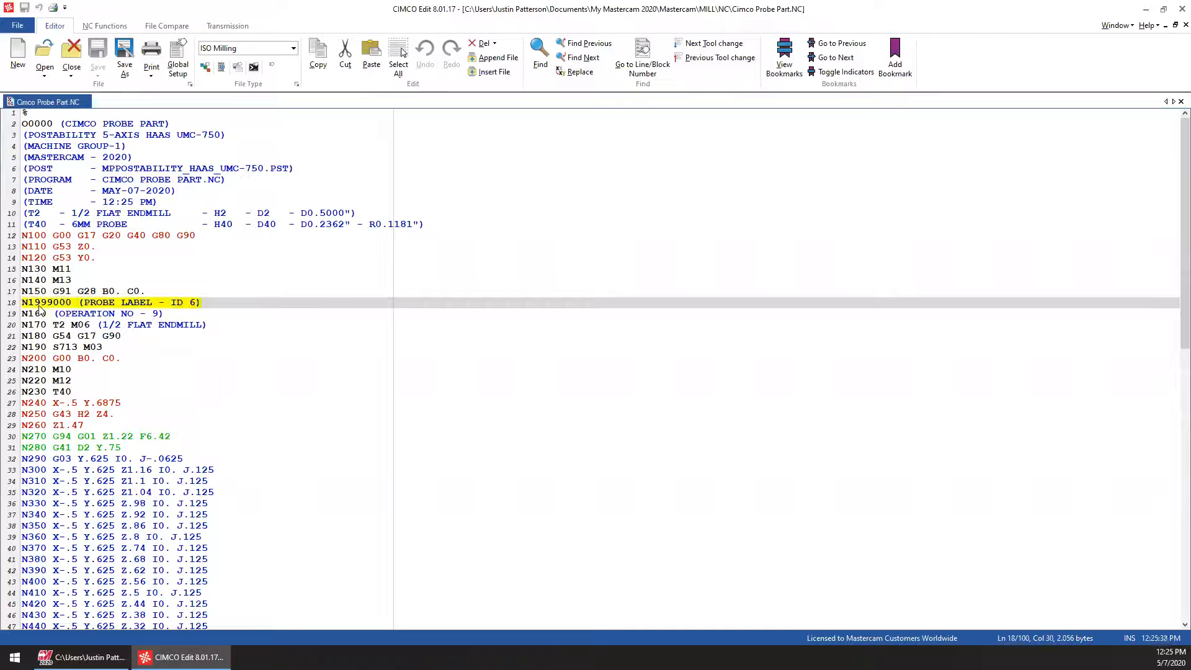
Step: Review operation 10's probing calls and its scrap, remachining and tolerance GOTO branches back to the probe label, and close CIMCO Edit
left_click(729, 46)
left_click(726, 44)
left_click(694, 42)
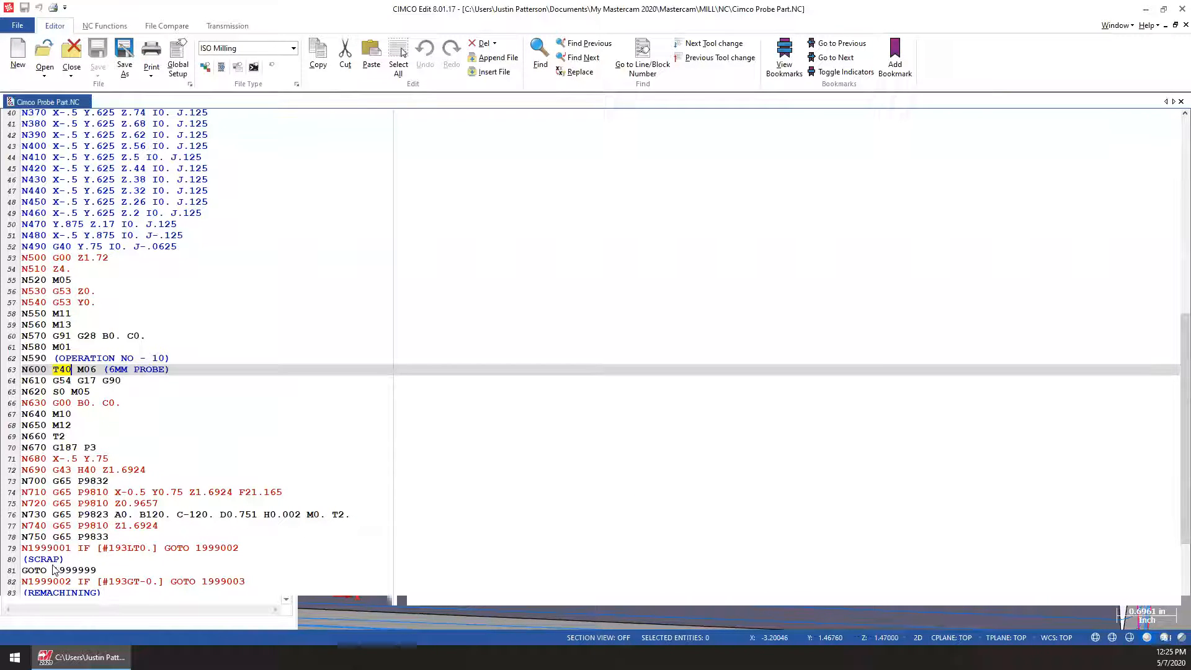
scroll(84, 575, "down", 5)
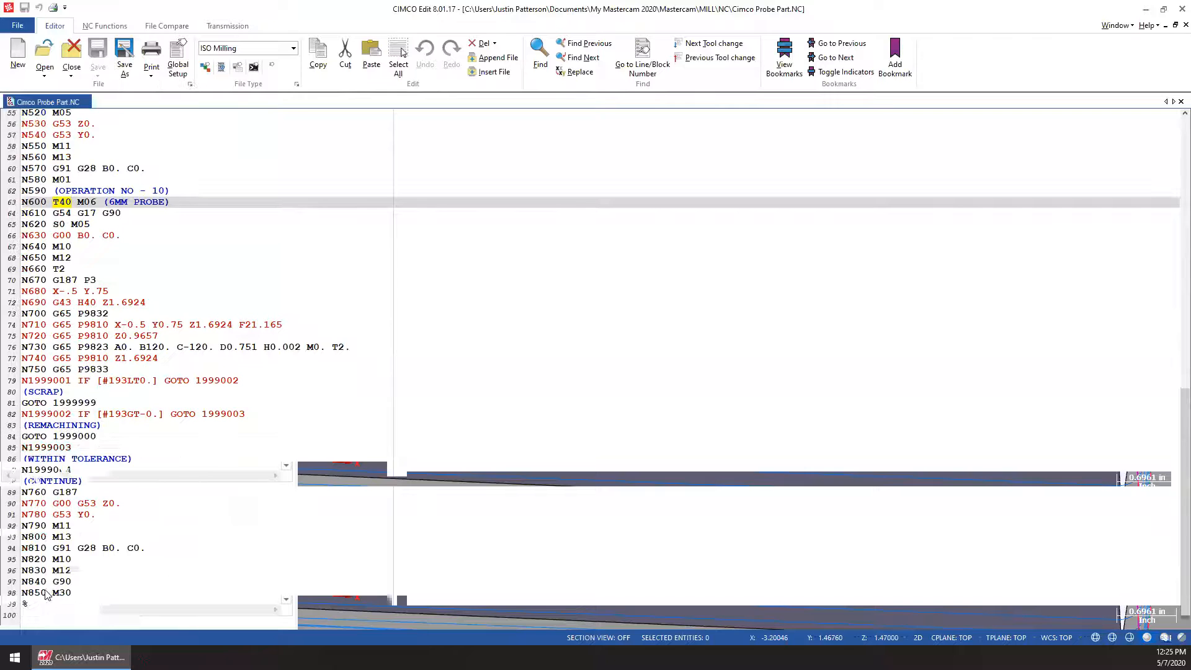
scroll(66, 515, "up", 1)
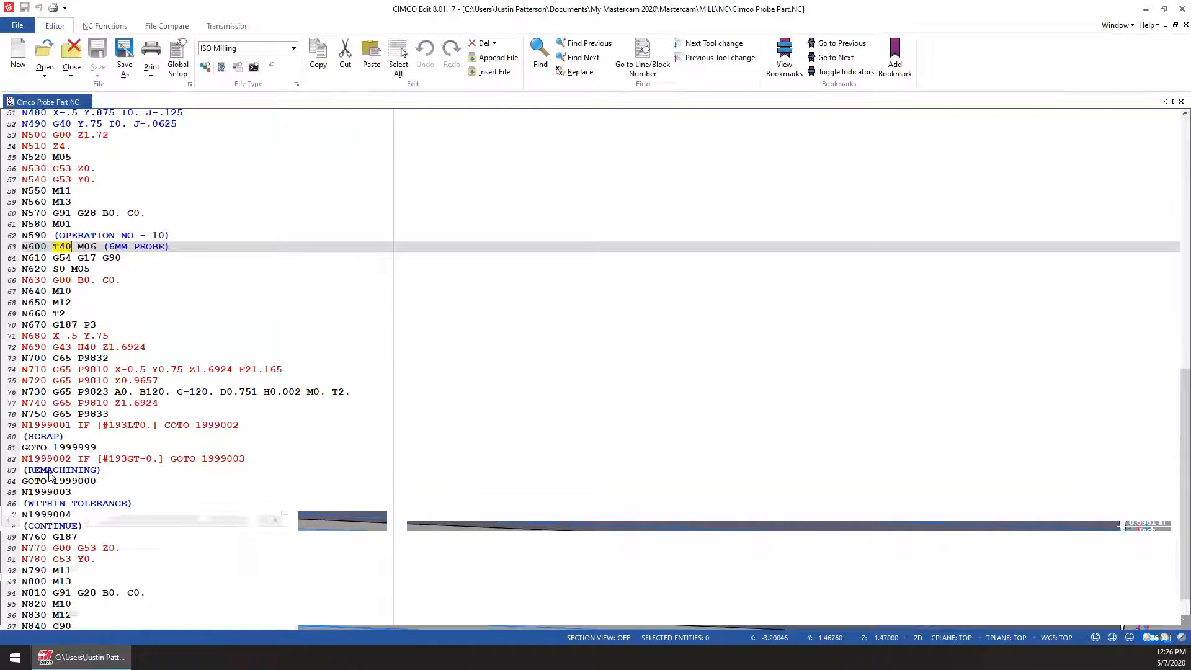
scroll(107, 468, "up", 15)
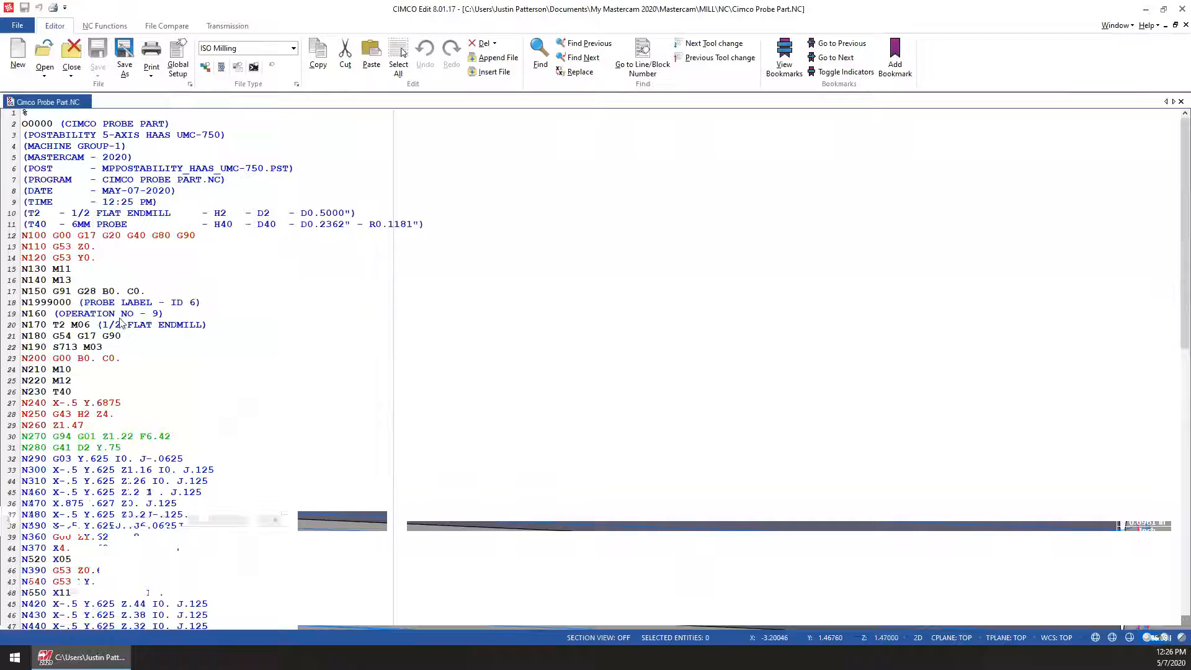
left_click(1182, 9)
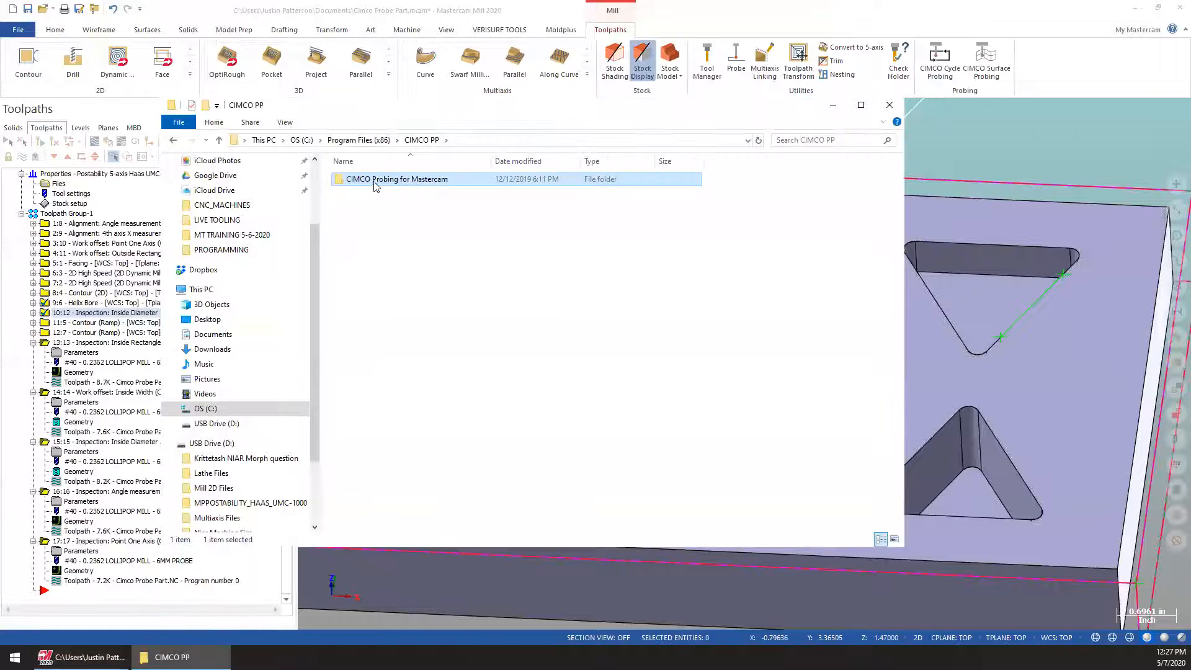
Step: In File Explorer, open the Haas_Renishaw tutorial folder inside CIMCO Probing for Mastercam
double_click(372, 179)
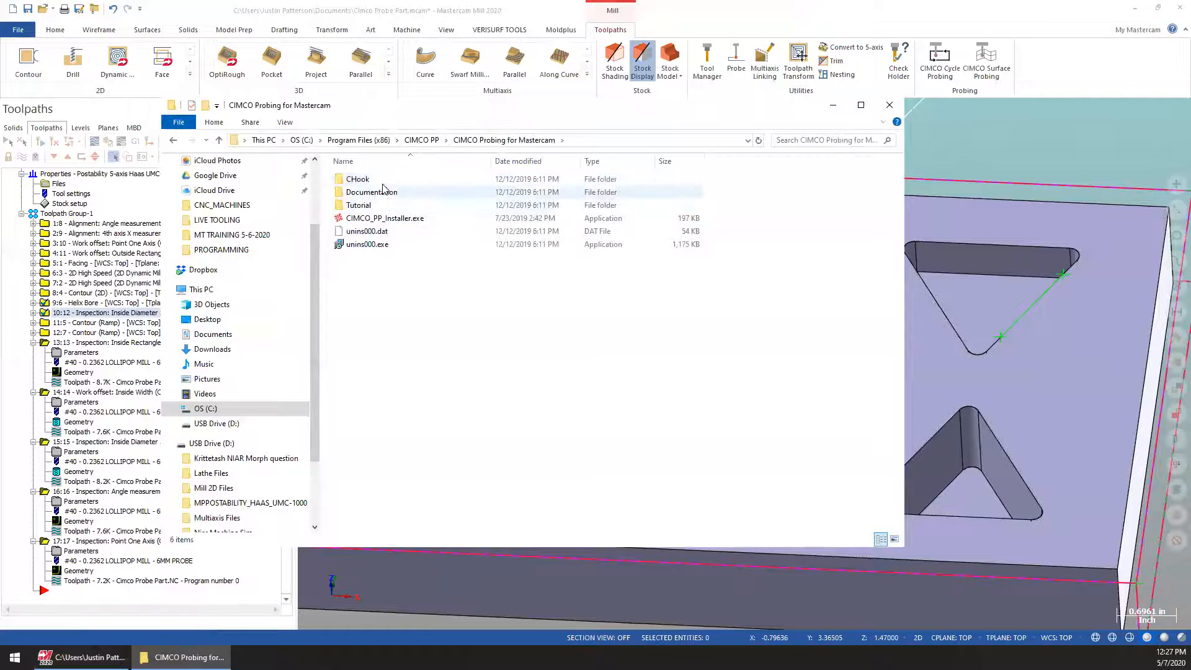
left_click(366, 205)
double_click(365, 206)
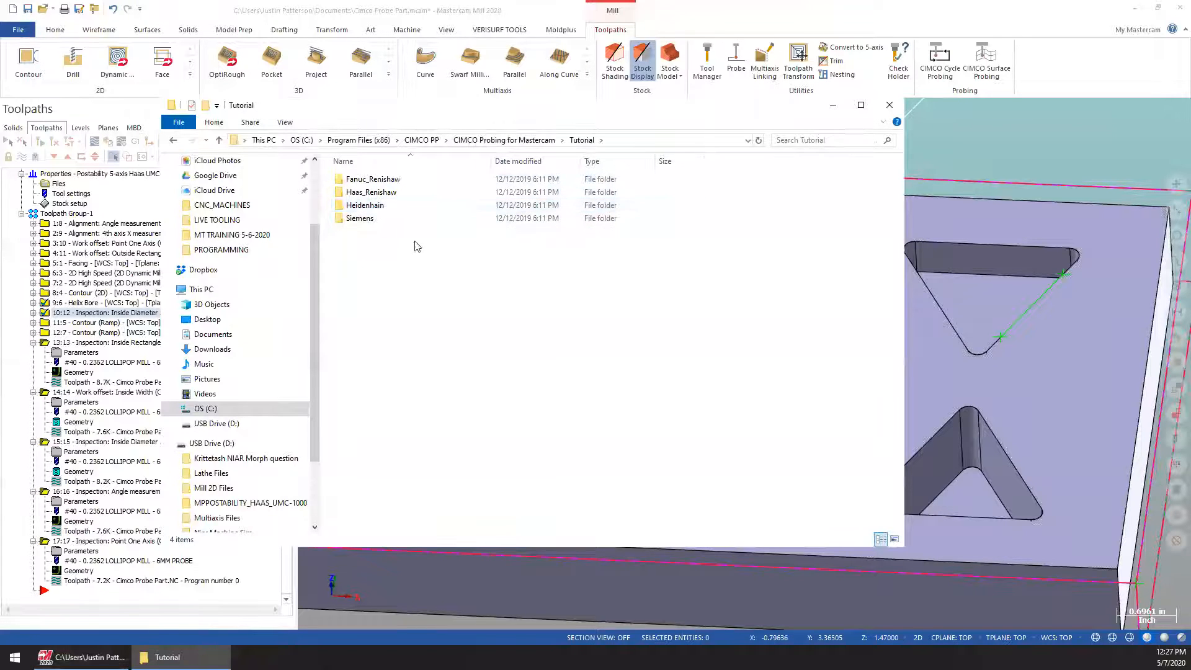
left_click(390, 196)
double_click(388, 194)
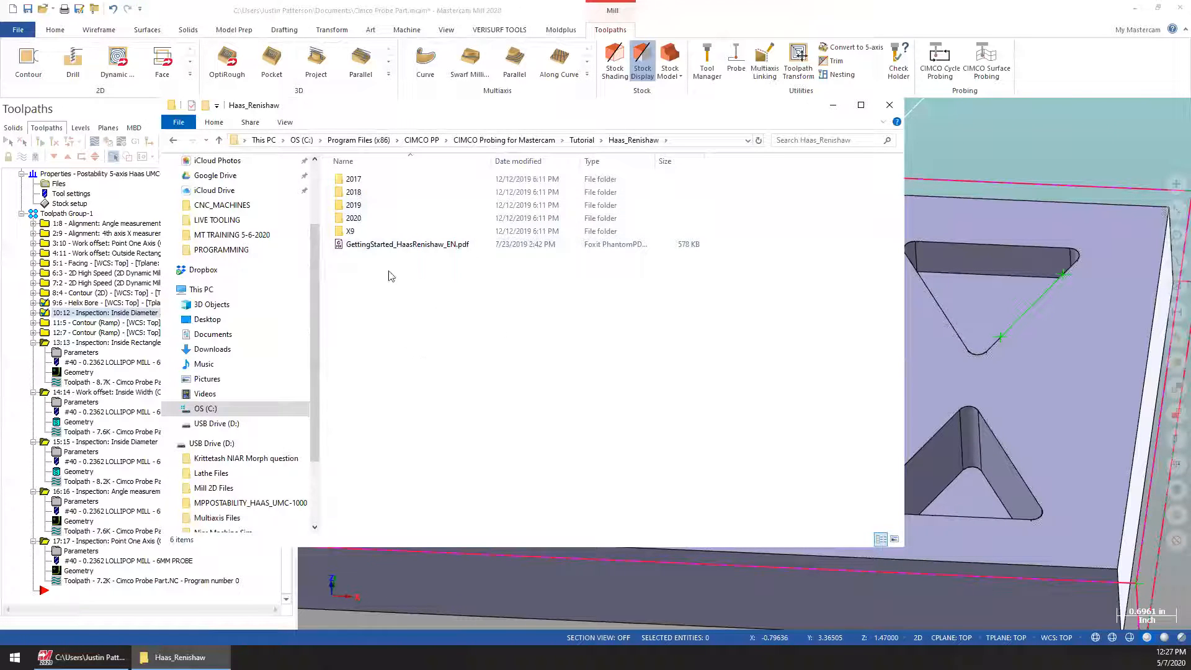
Step: Open GettingStarted_HaasRenishaw_EN.pdf, skim its probing instructions backwards from the end, and close it
double_click(418, 245)
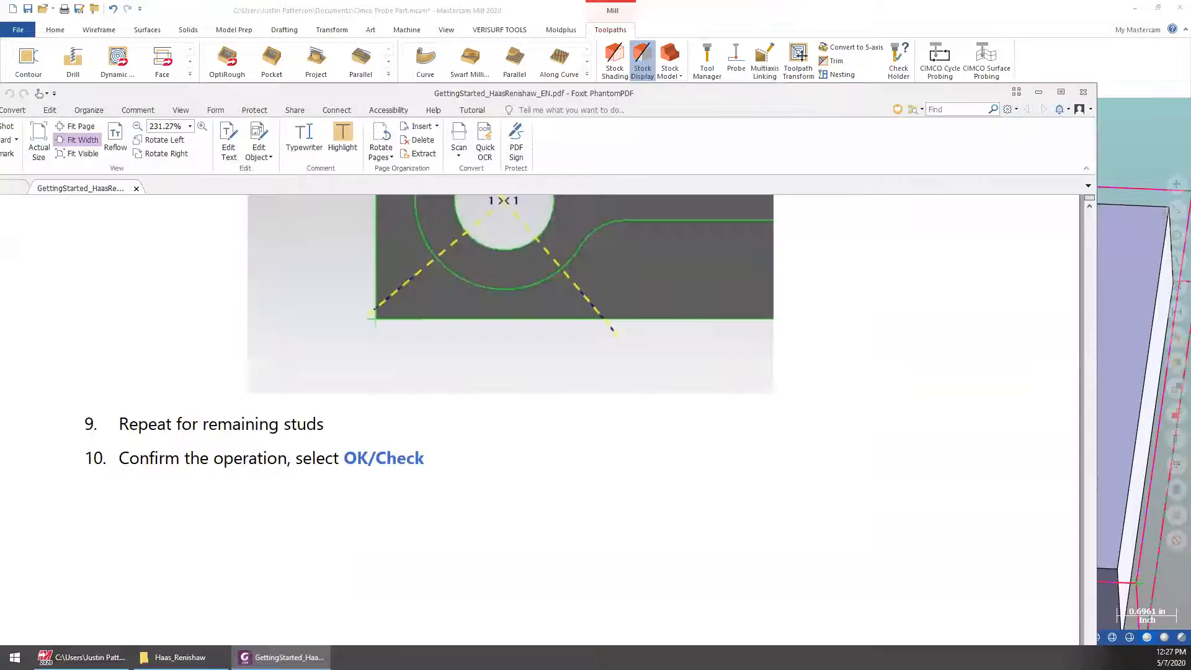
scroll(1003, 326, "up", 5)
scroll(1003, 327, "up", 3)
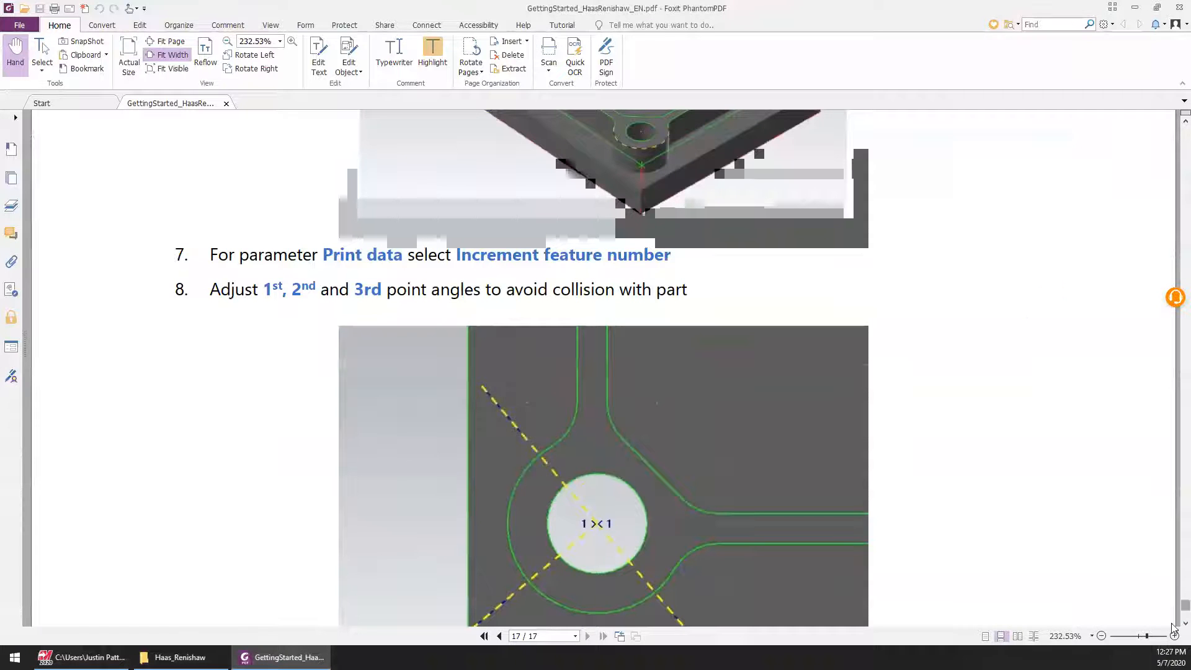
left_click_drag(1183, 604, 1176, 436)
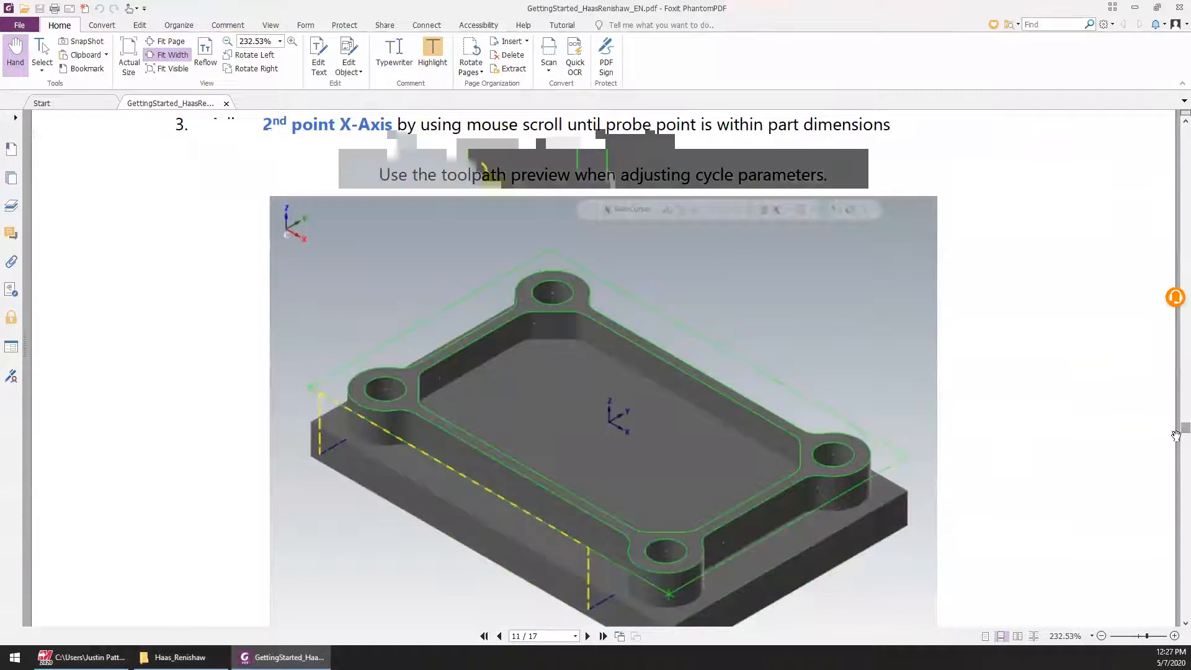
left_click(1178, 7)
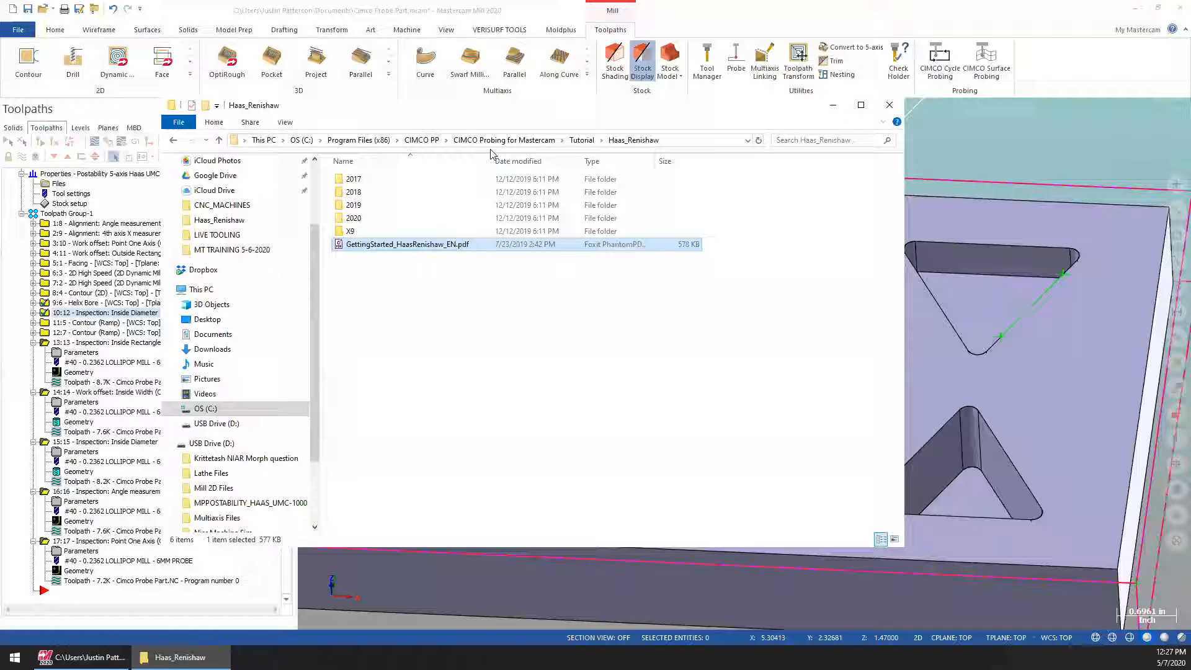
Step: Check the 2020 tutorial sample files, go back up to the CIMCO PP folder, and return to the part in Mastercam
double_click(389, 218)
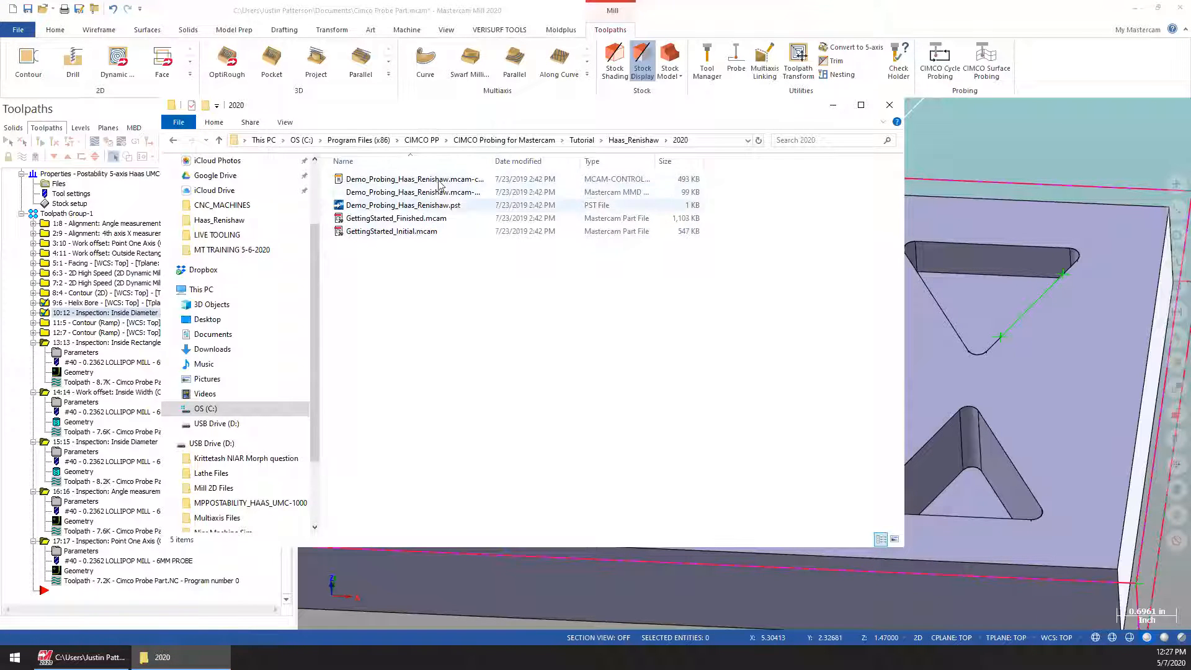
left_click(633, 140)
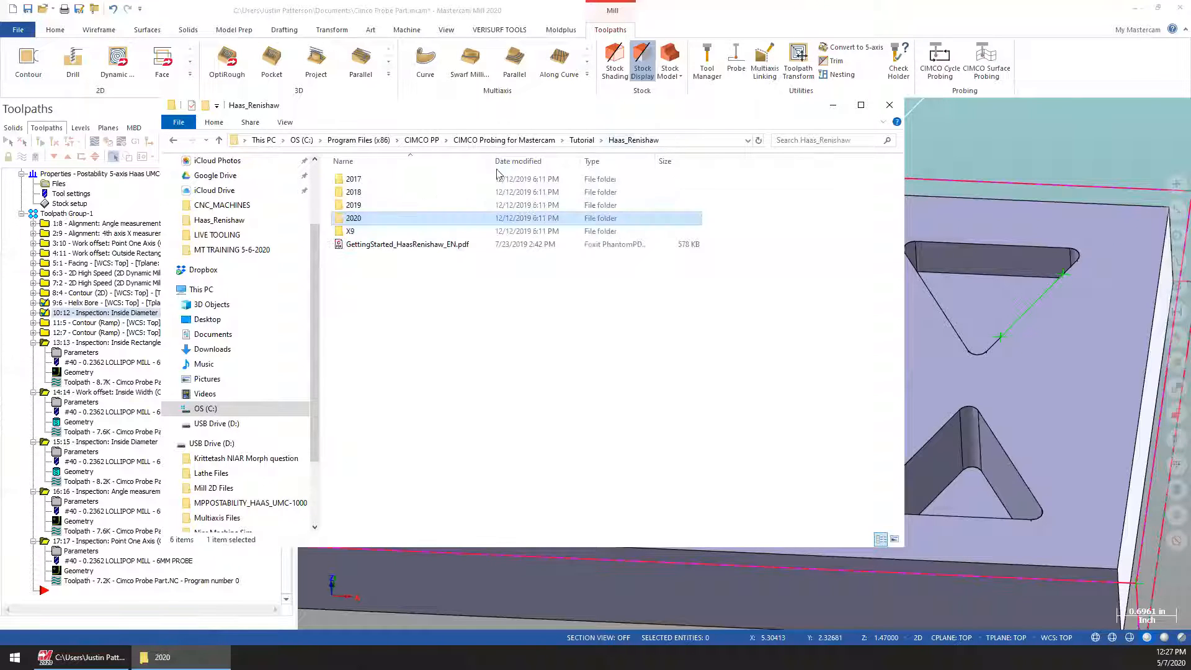
left_click(582, 140)
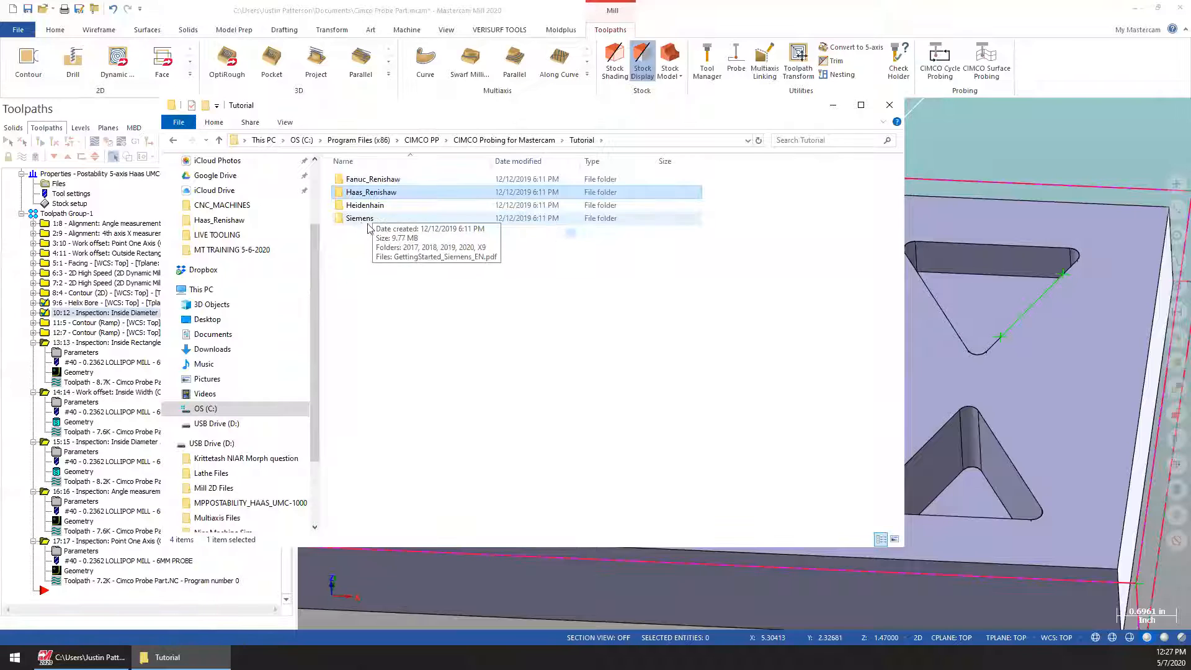
left_click(503, 140)
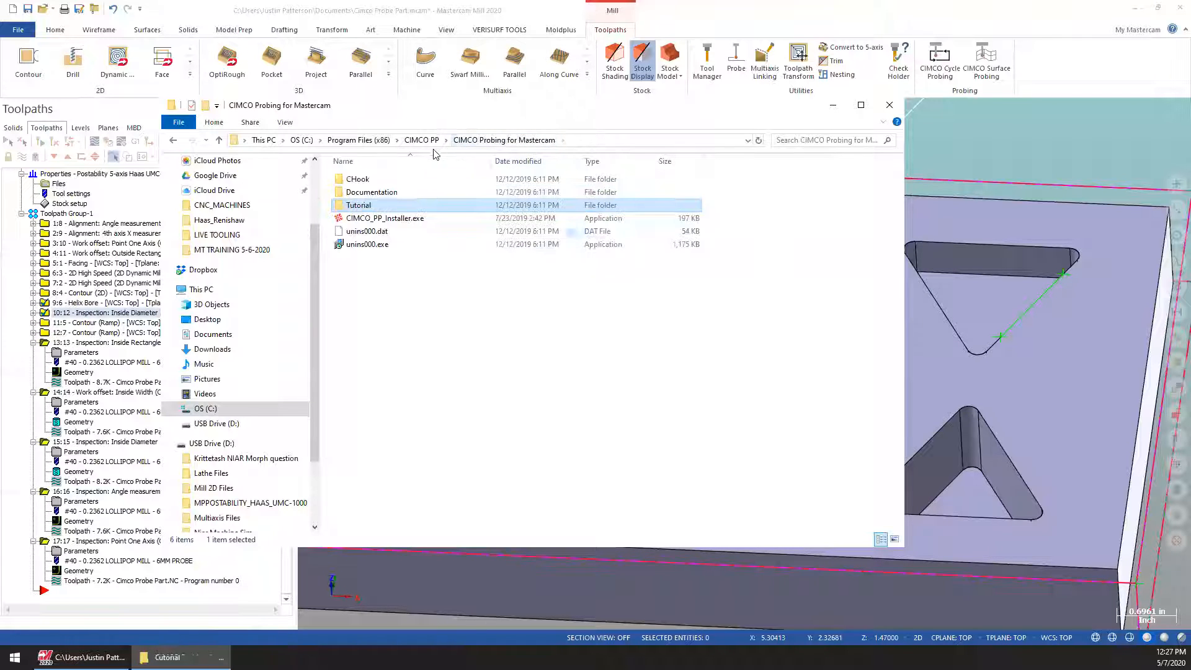
left_click(423, 140)
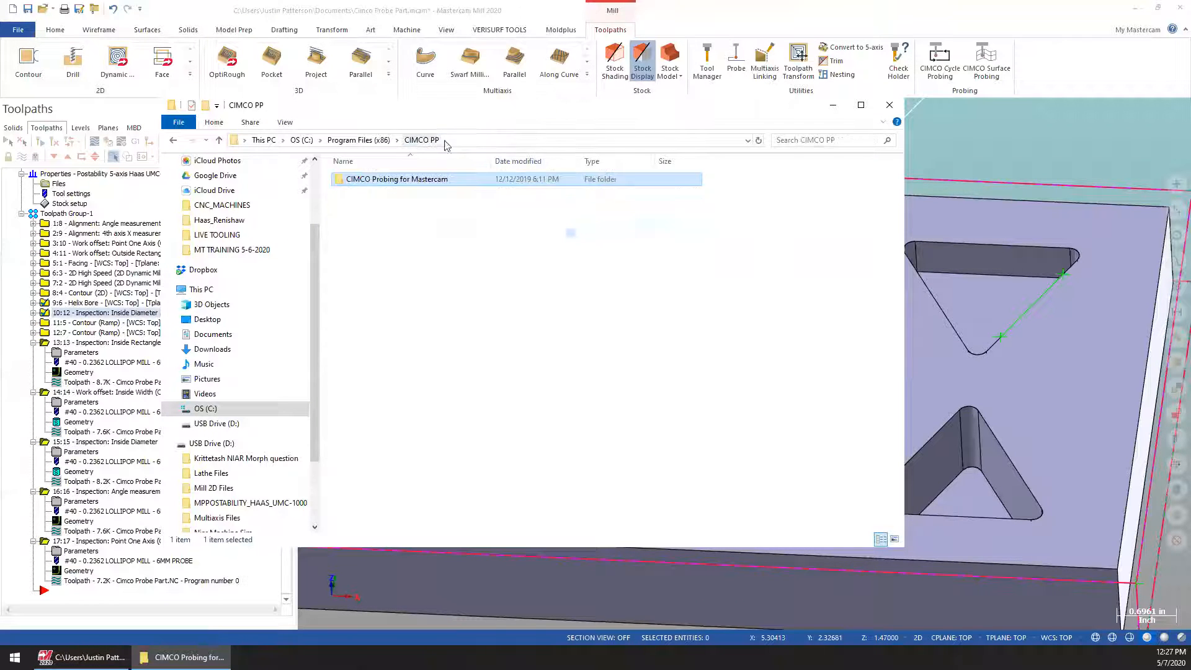
left_click(837, 111)
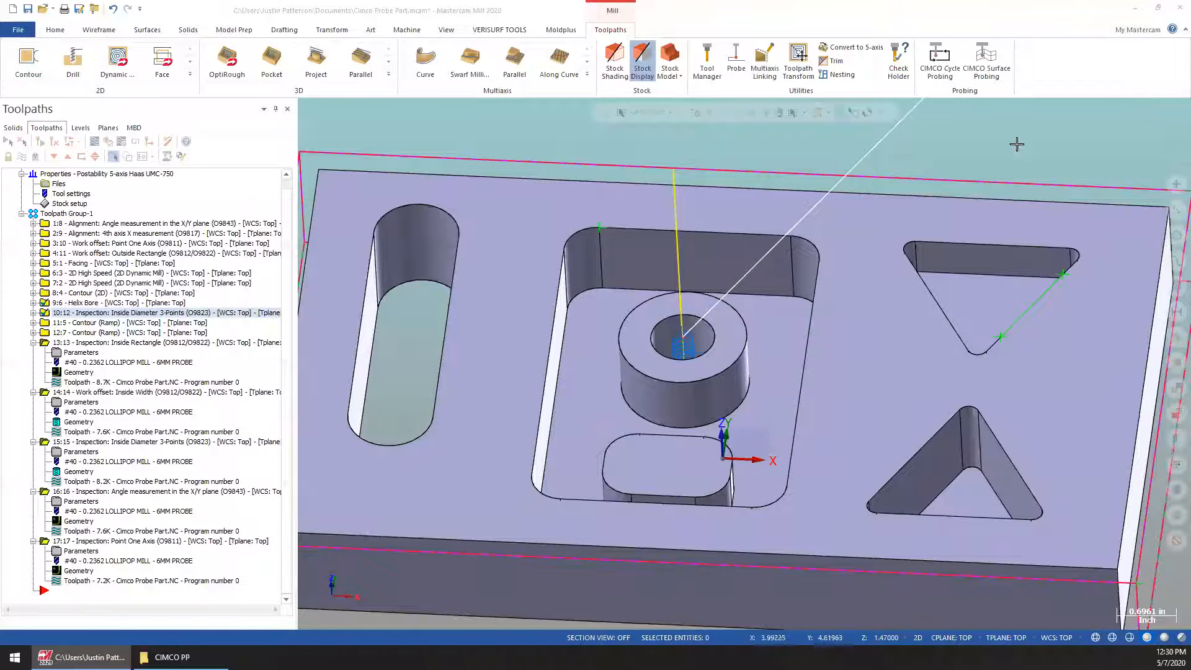
scroll(1019, 181, "down", 2)
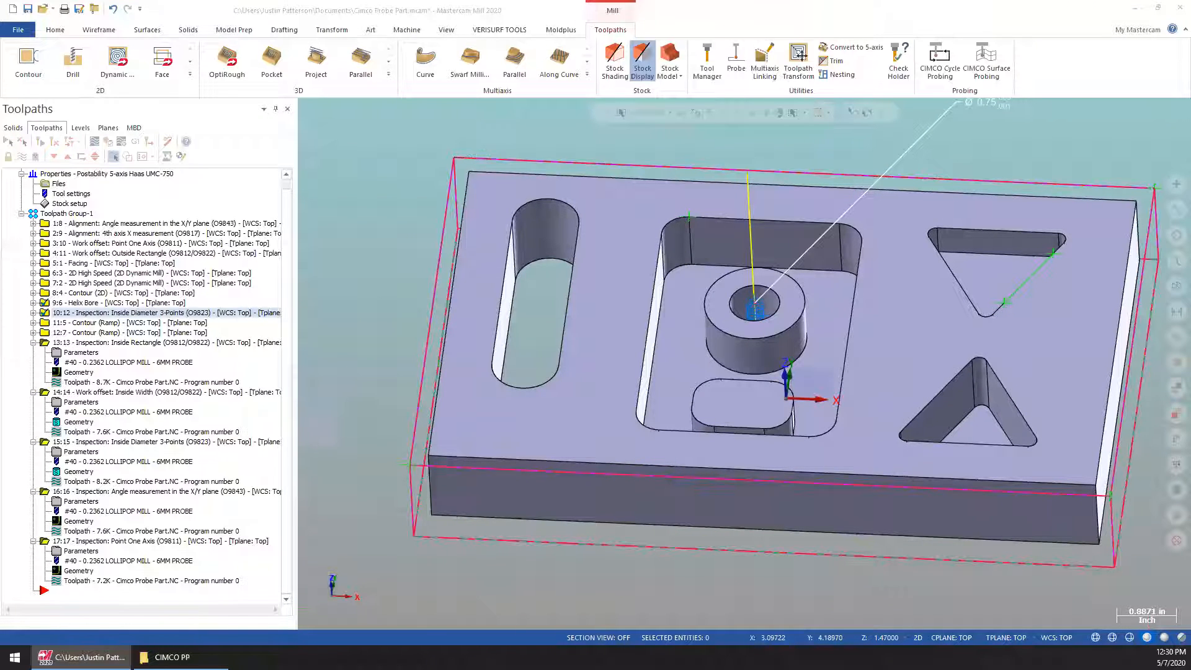